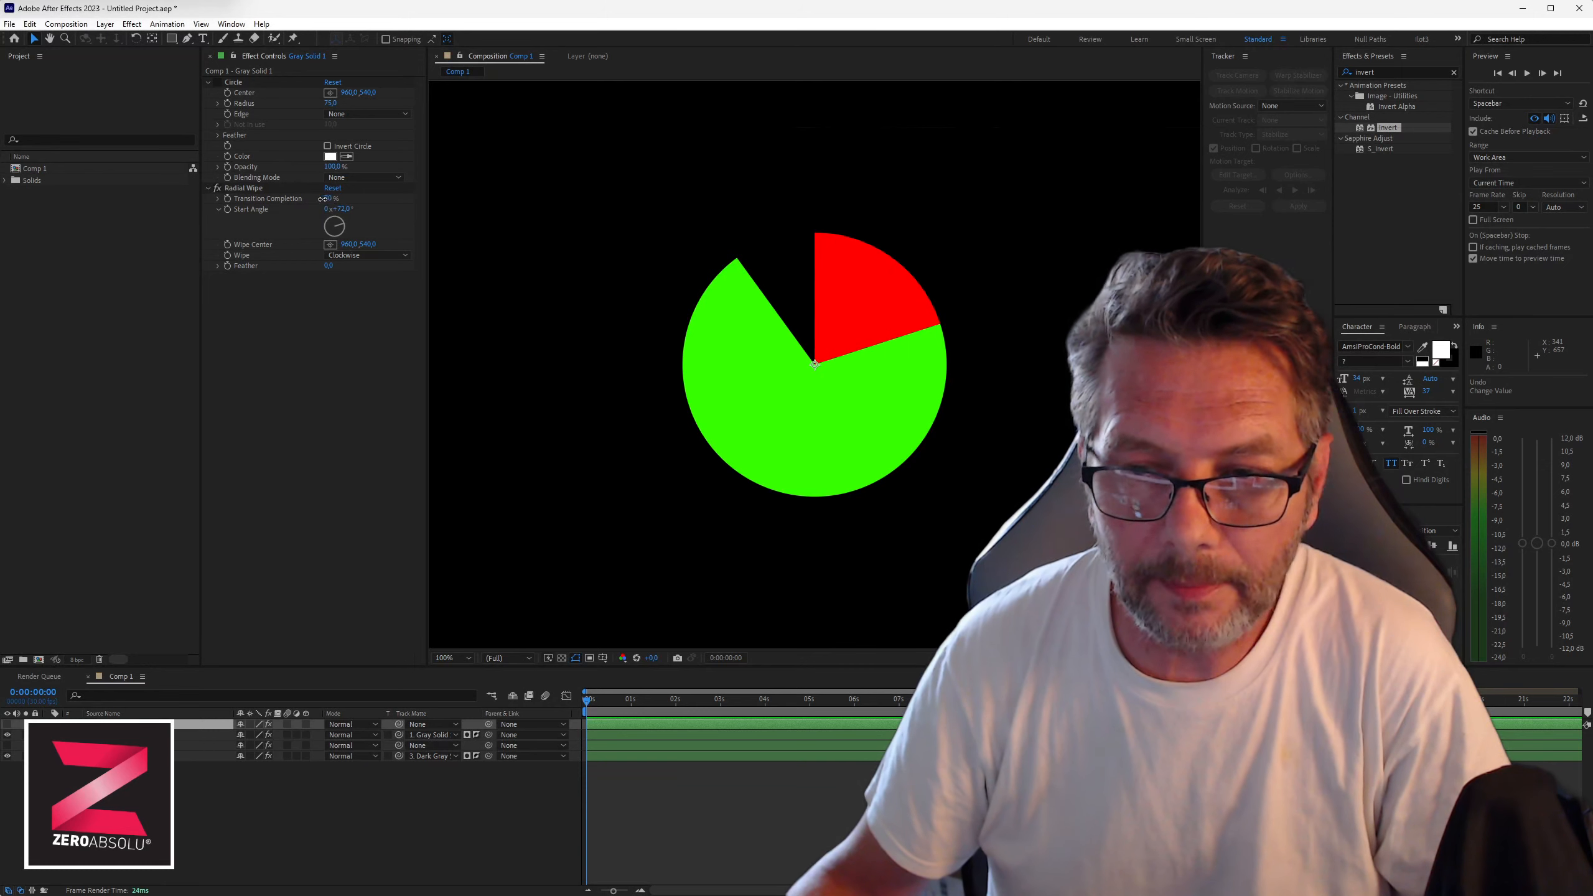
Step: Adjust the Radial Wipe's Transition Completion on Gray Solid 1 in Comp 1 so the green slice gets smaller
mouse_move(328, 200)
mouse_down()
mouse_move(293, 197)
mouse_move(318, 197)
mouse_up()
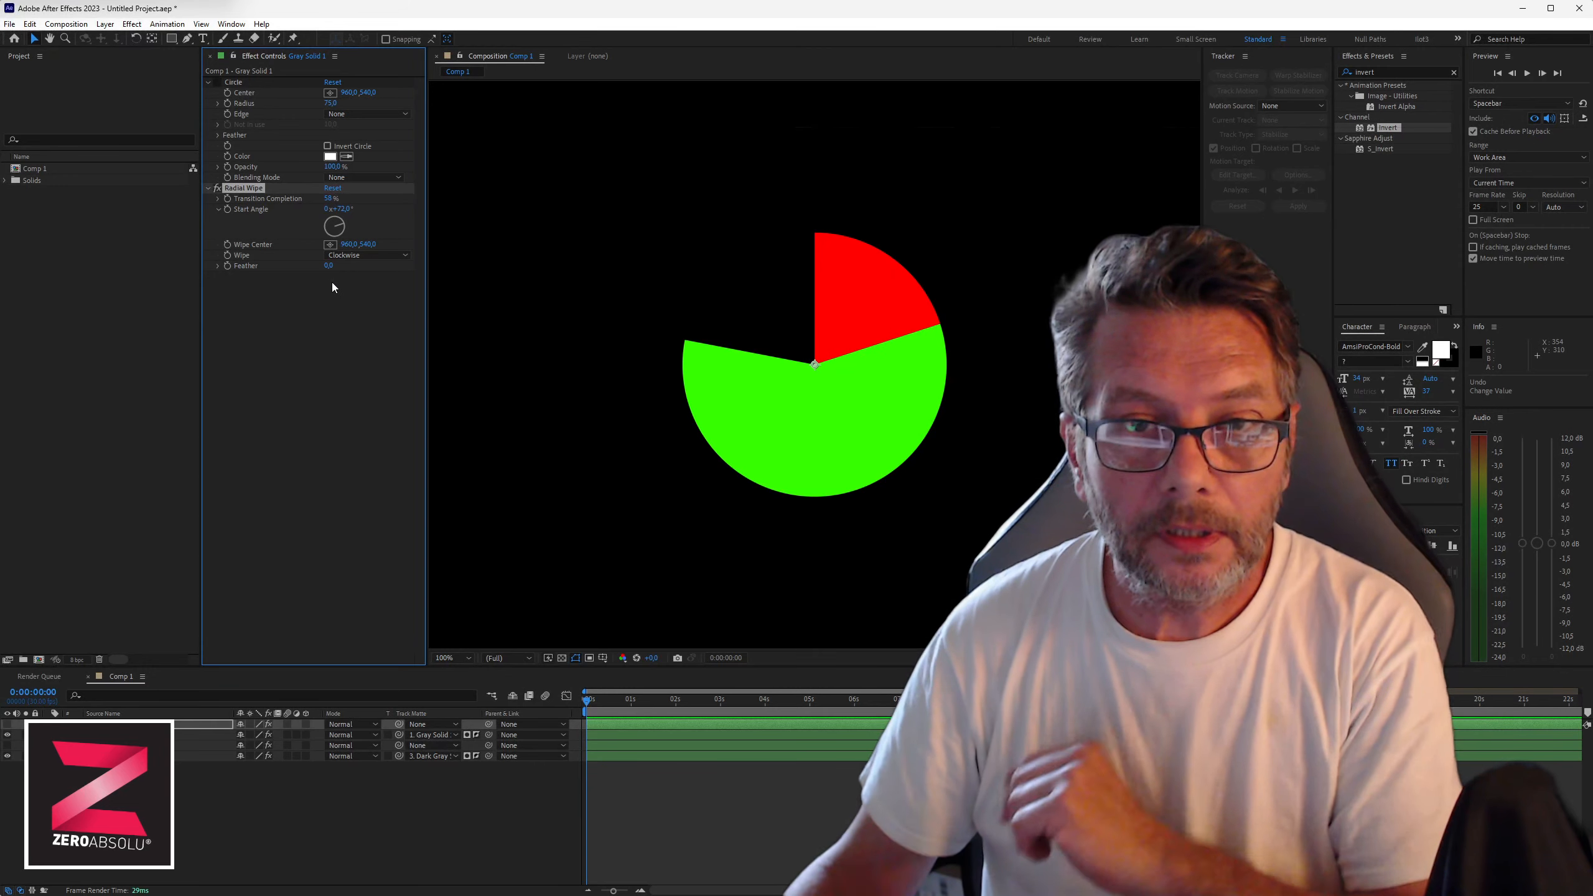
Step: Create a new 1920x1080 composition at 30 fps with a 40-second duration and black background
click(142, 351)
key(ctrl+k)
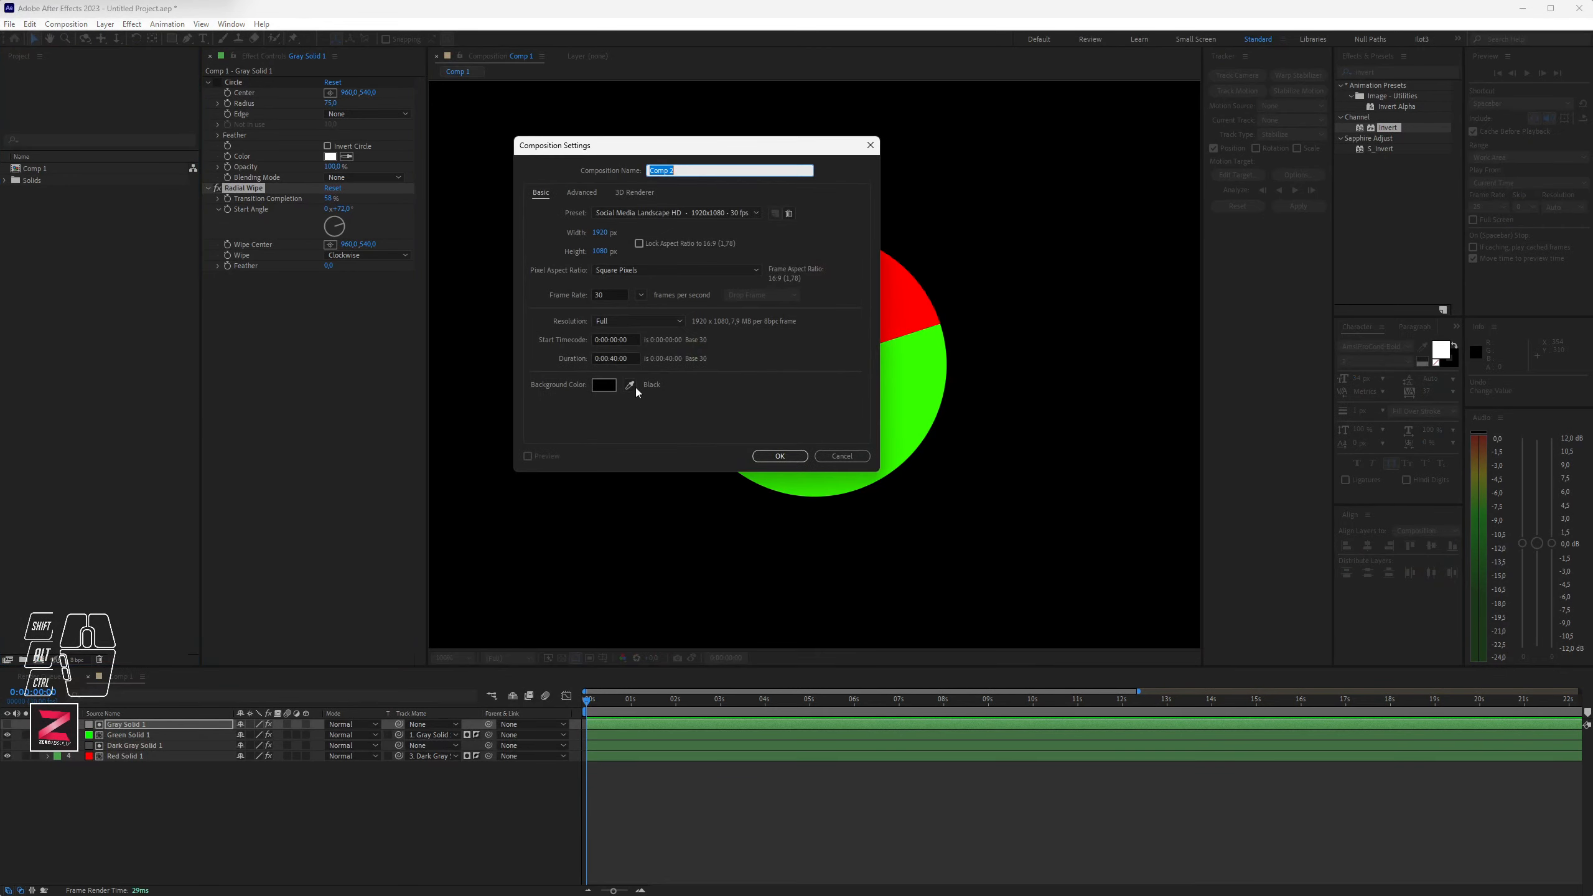
click(781, 458)
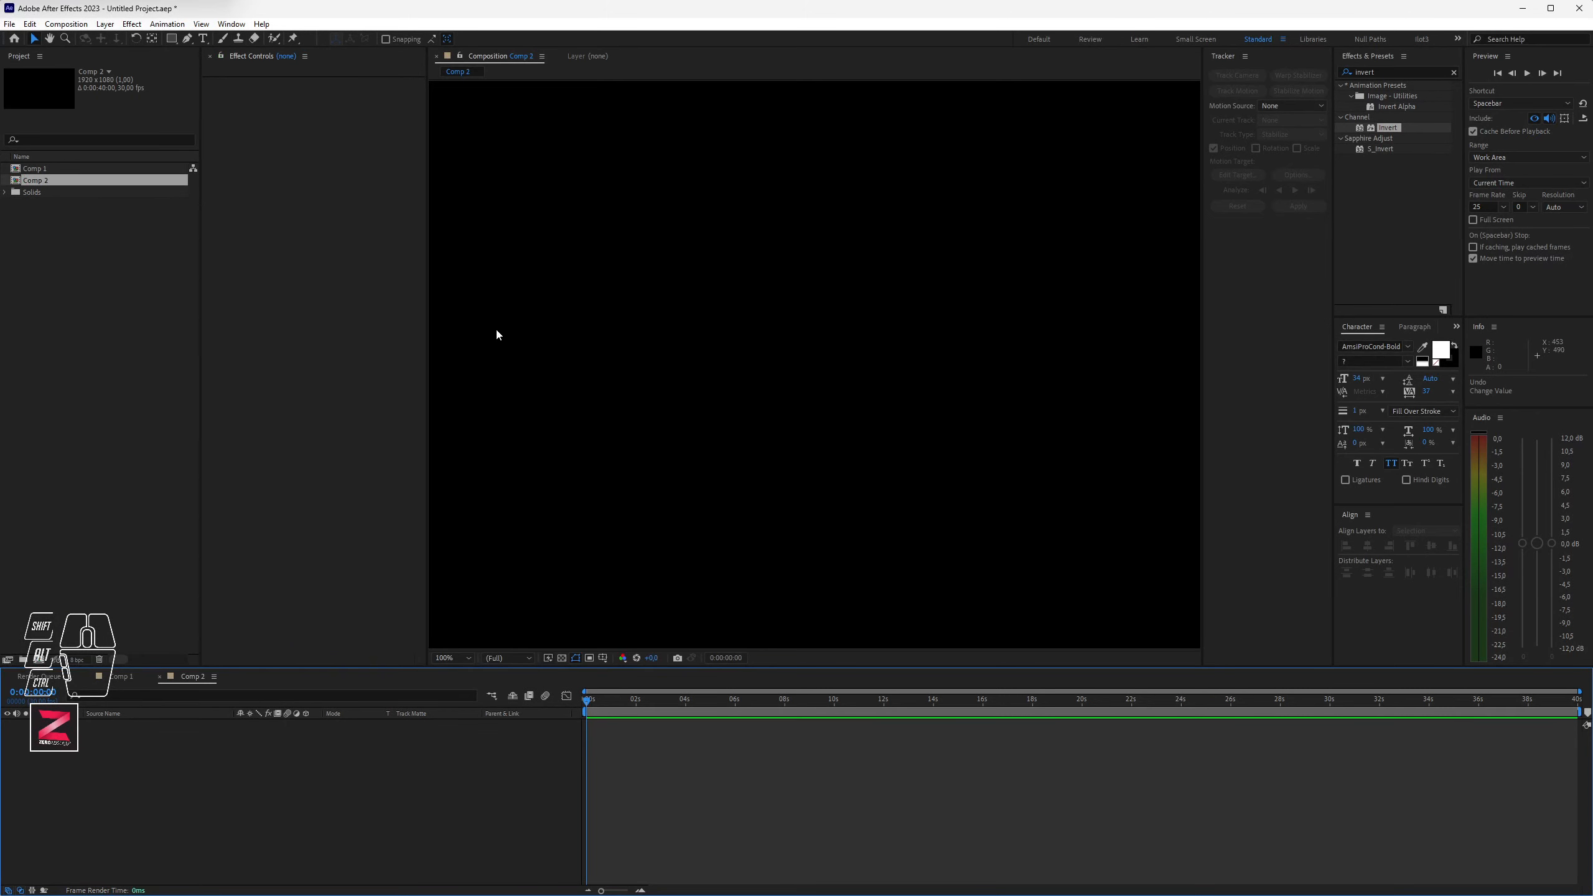
Step: Close the Tracker and resize the Effect Controls area to enlarge the composition viewer
drag(426, 283, 367, 289)
scroll(707, 357, down, 1)
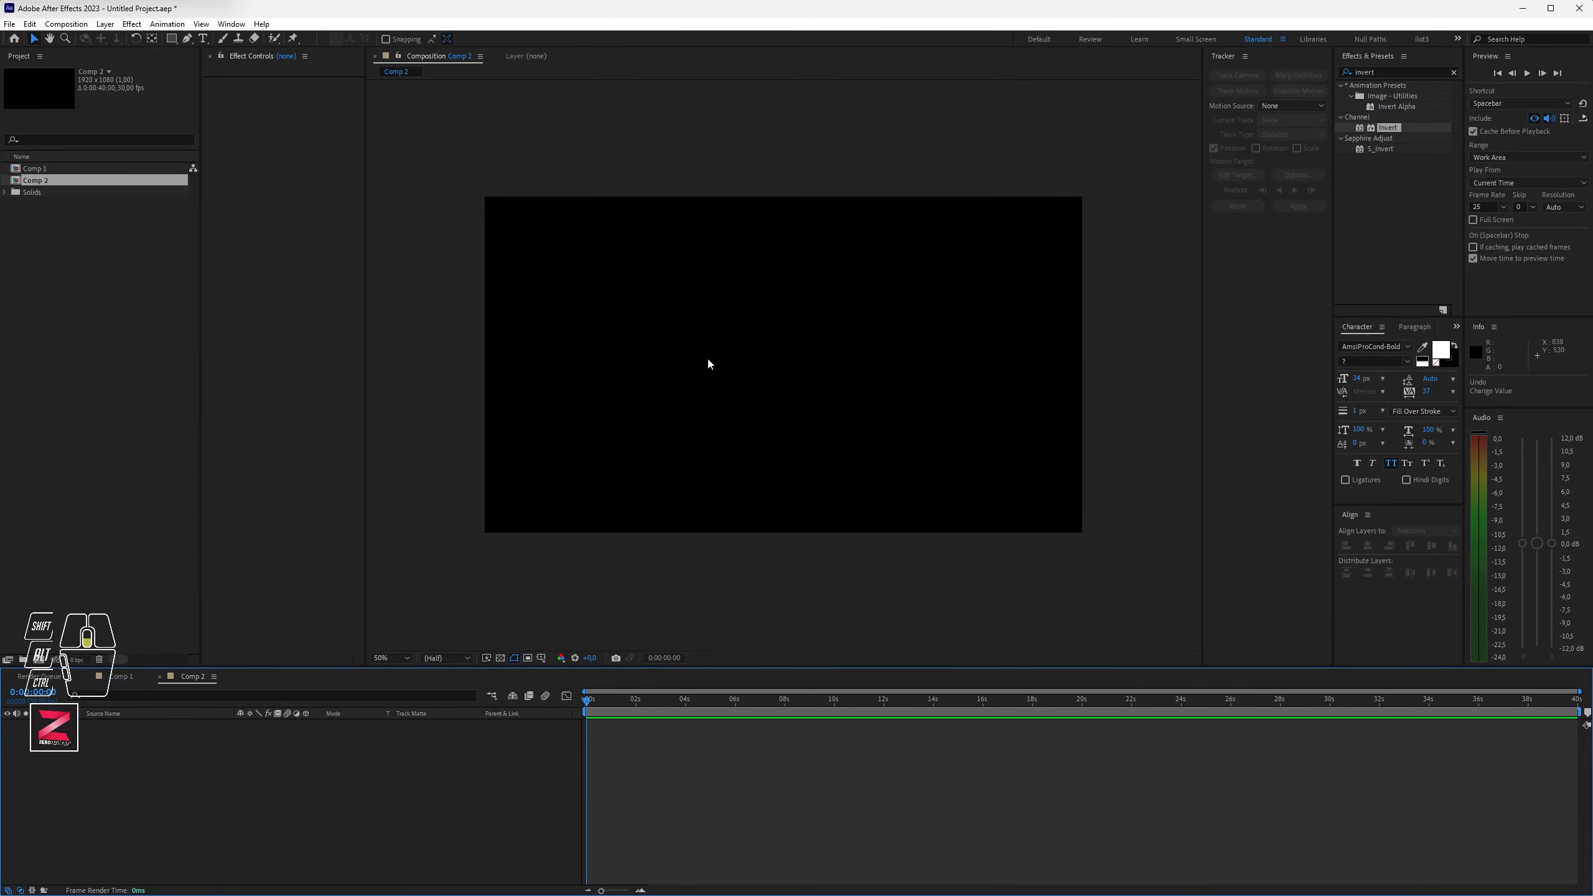
scroll(706, 357, up, 1)
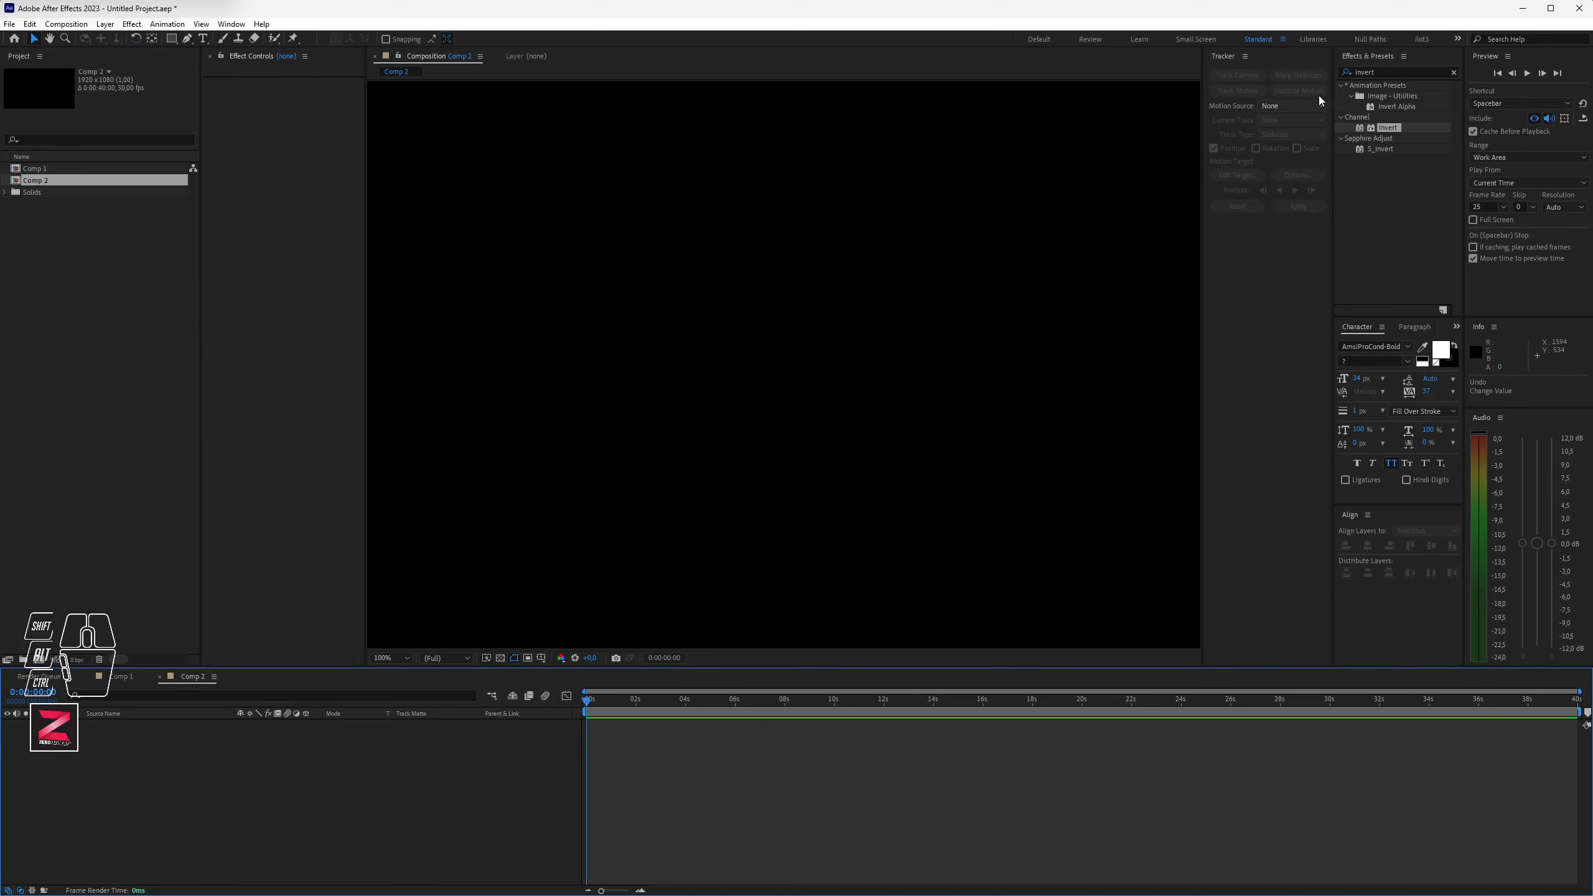
click(1246, 56)
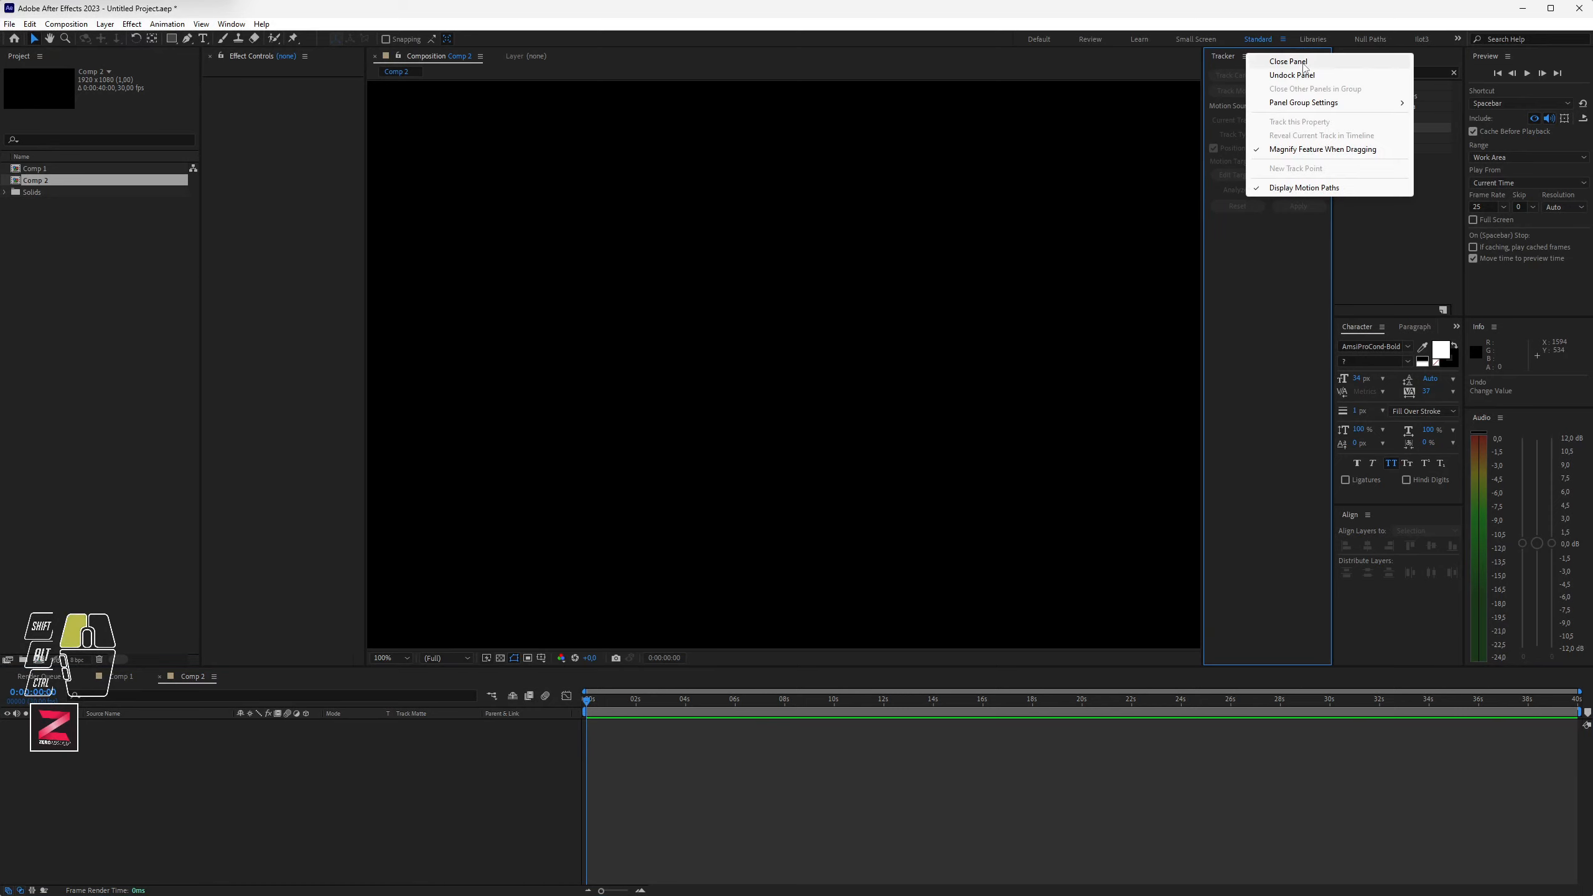
click(1274, 61)
drag(429, 255, 366, 269)
drag(329, 451, 363, 454)
Step: Add a 1920x1080 solid in dark gray (4D4D4D) to the new composition
click(611, 780)
key(ctrl+y)
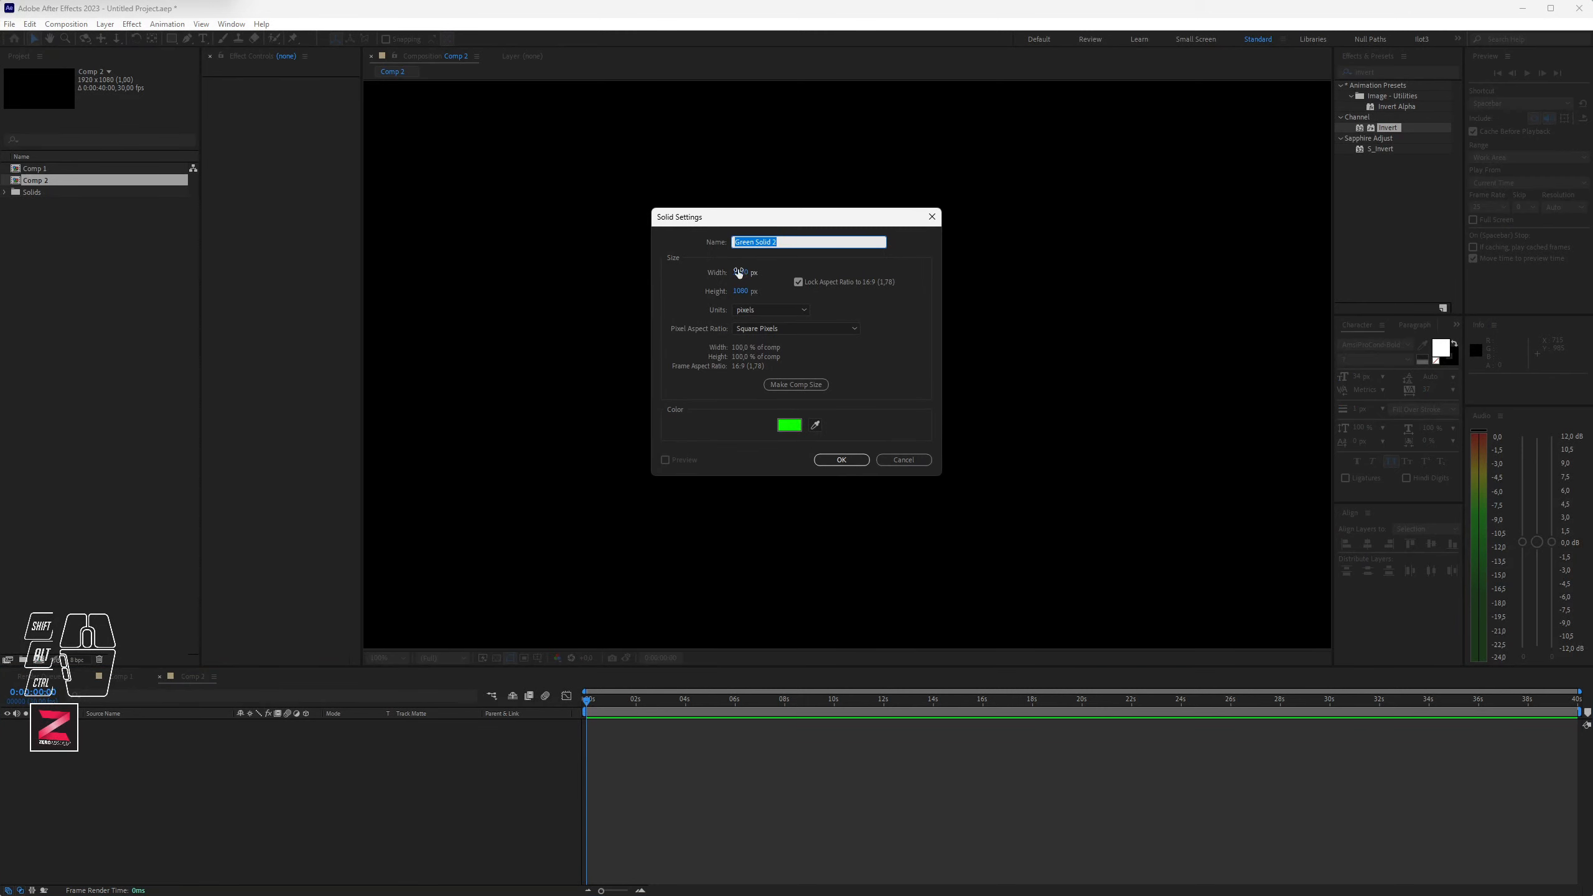
click(794, 430)
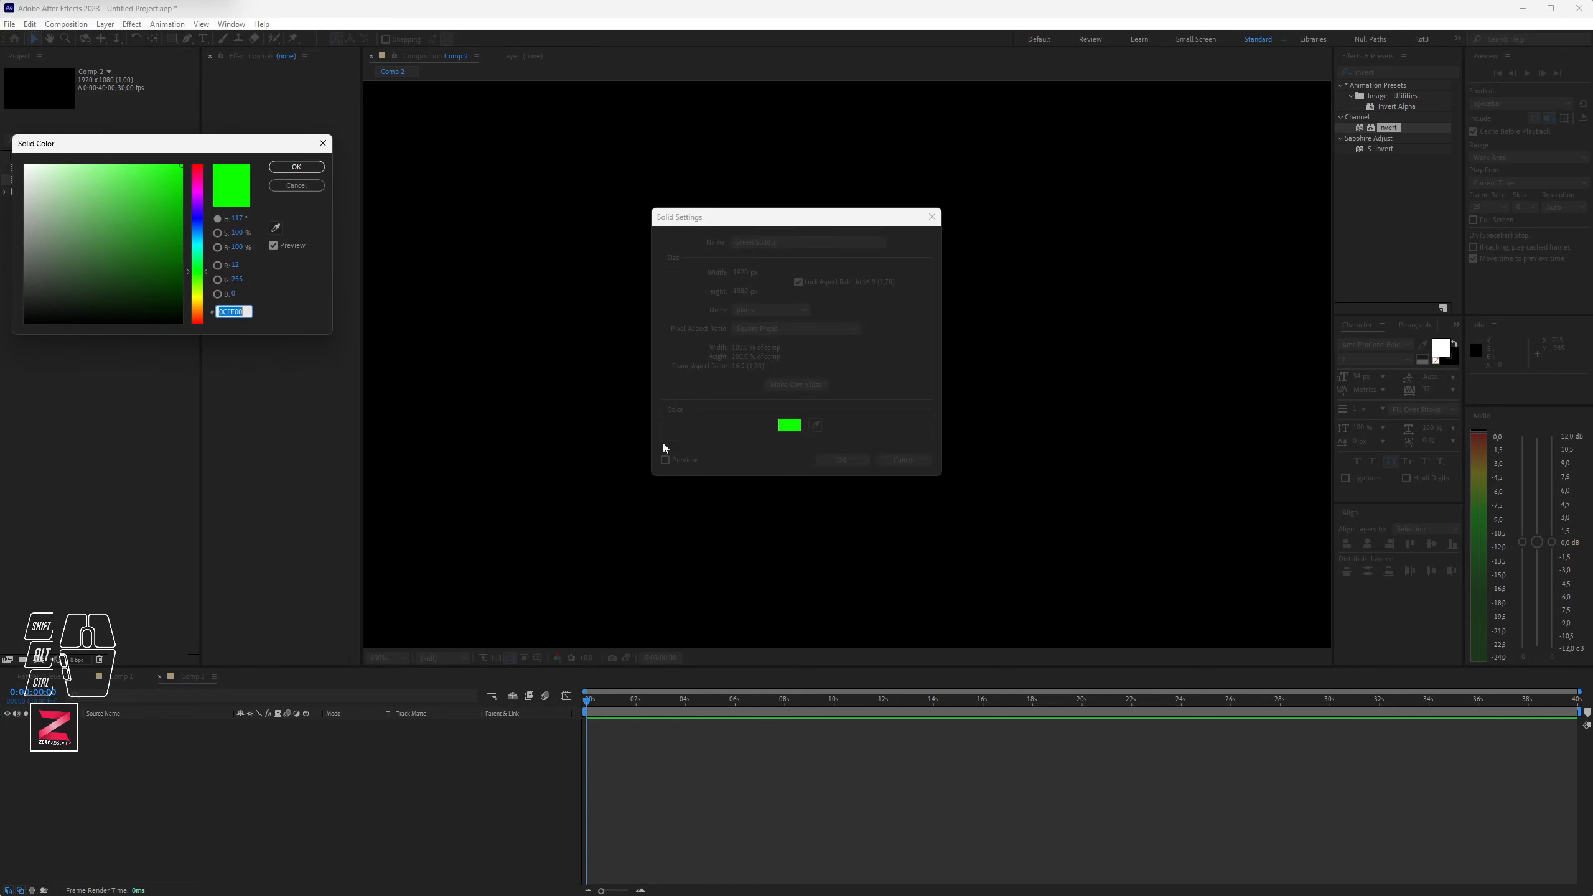
drag(88, 253, 7, 275)
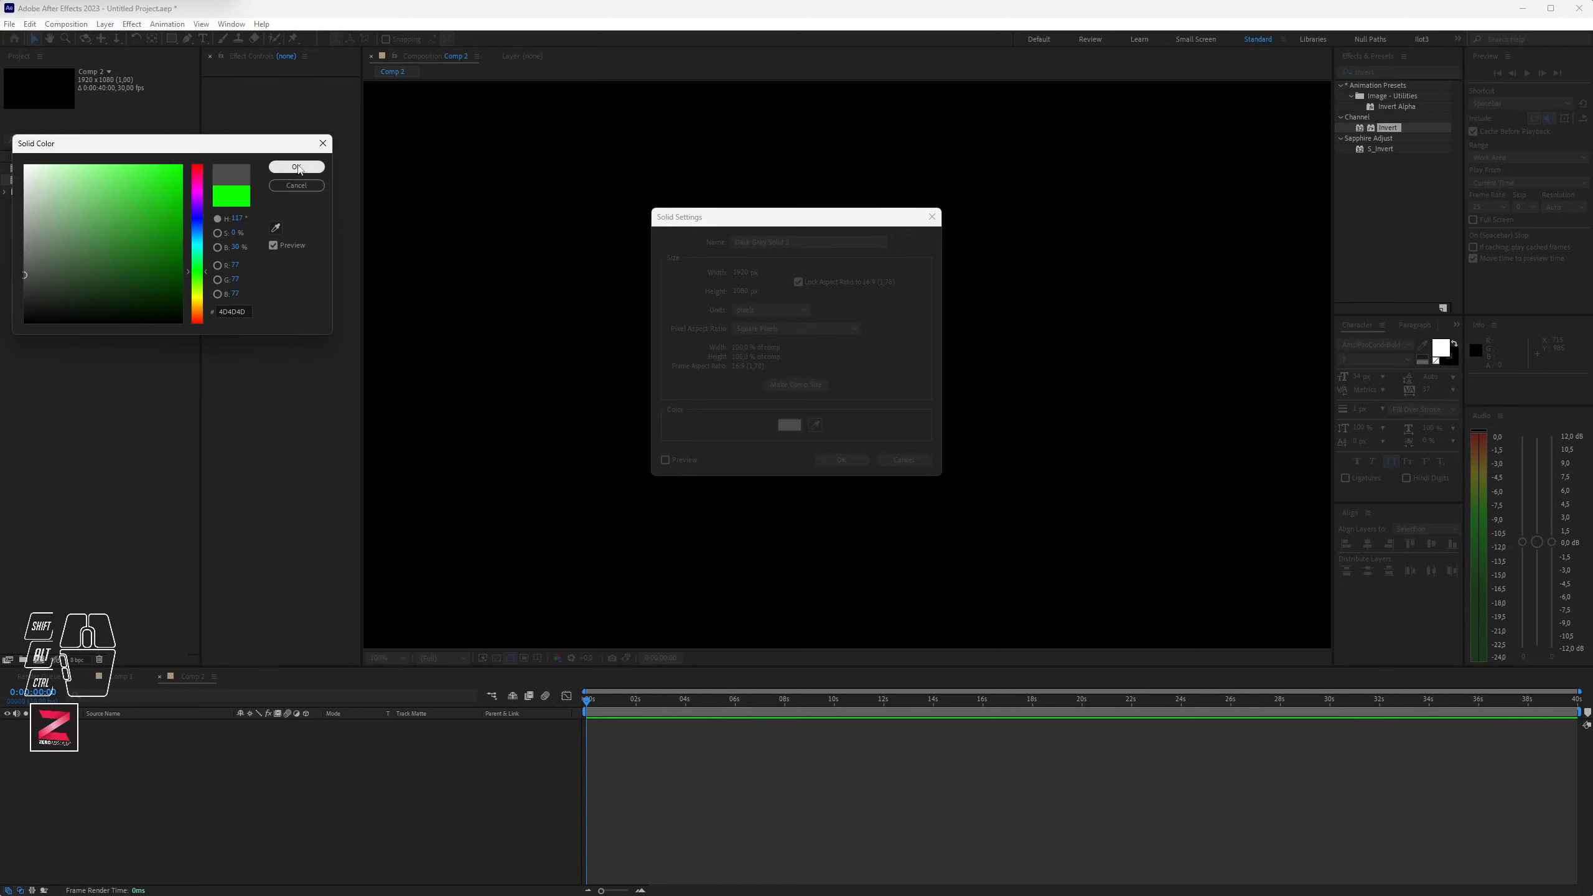
click(296, 166)
click(841, 459)
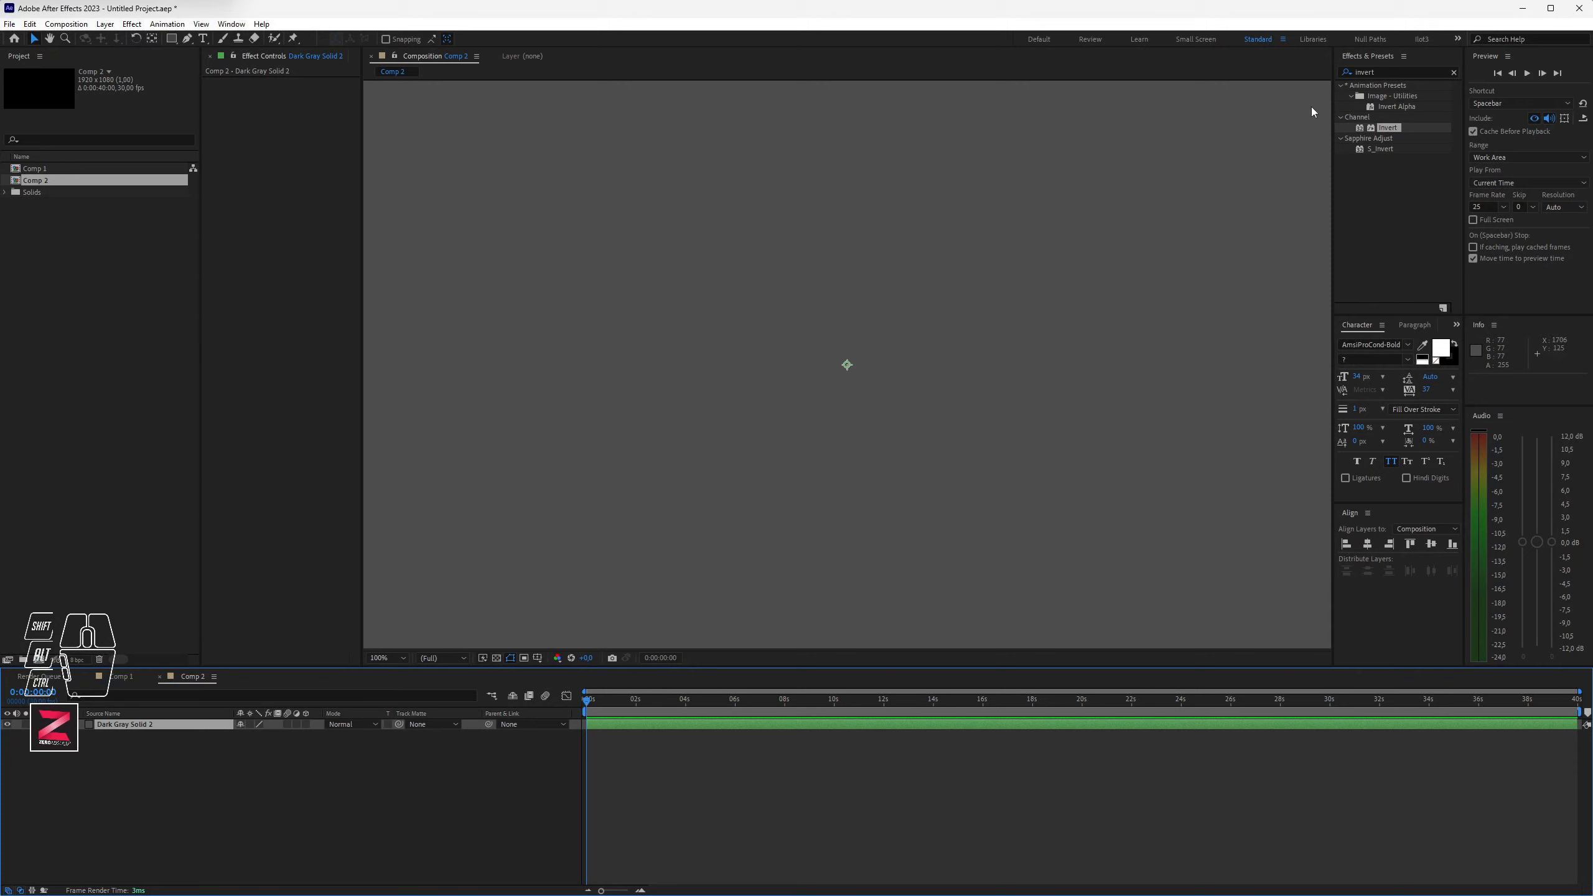
Step: Search the effects for "radial" and apply Radial Wipe to the dark gray solid
double_click(1374, 73)
text(ra)
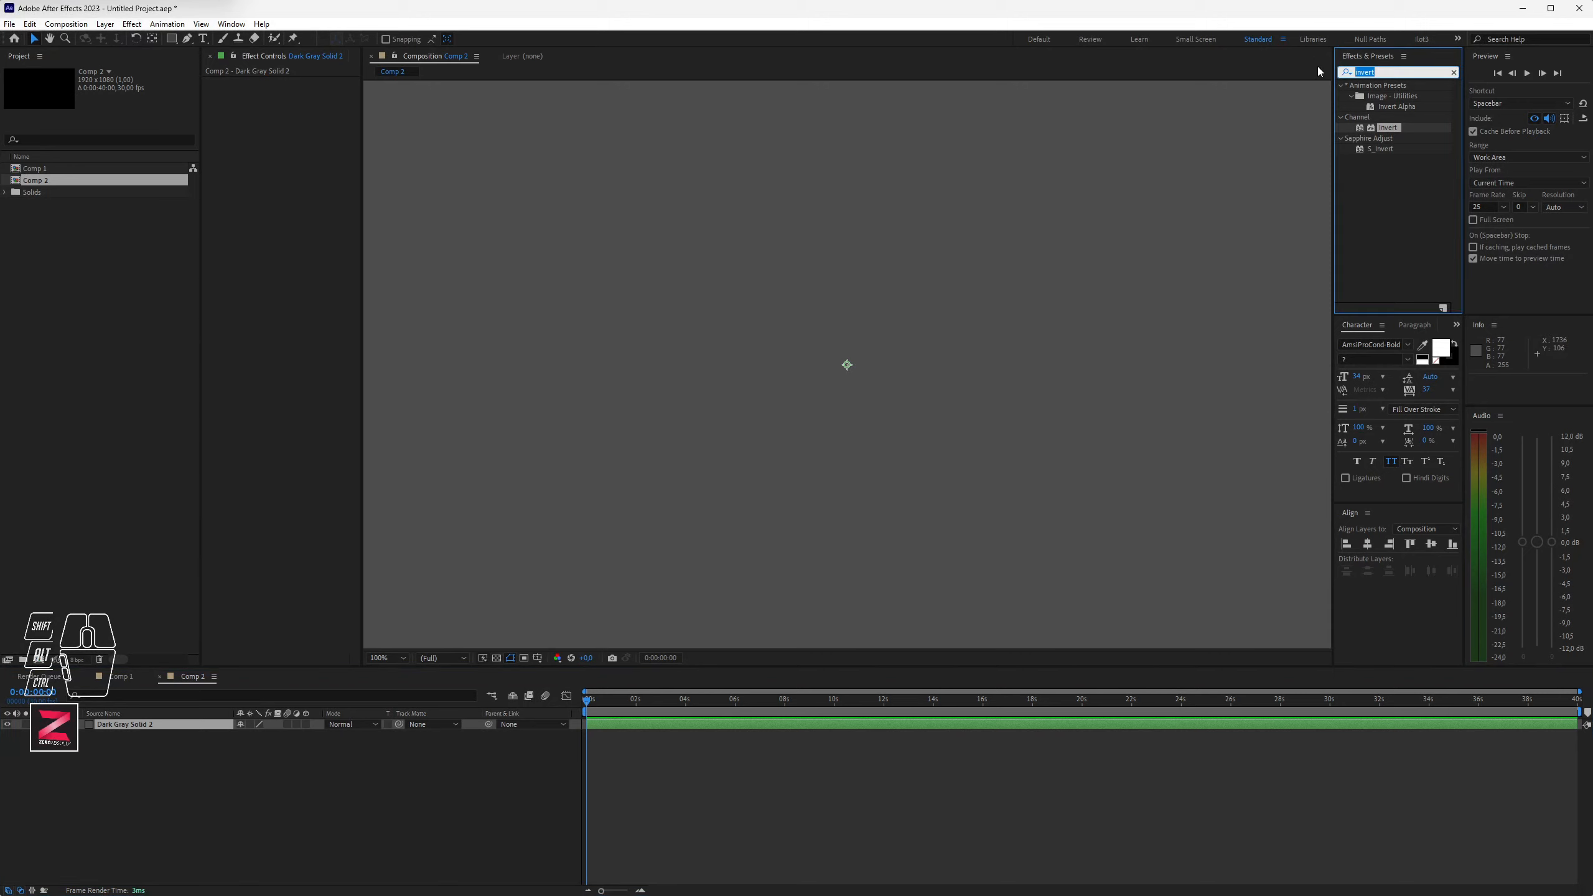
text(dial)
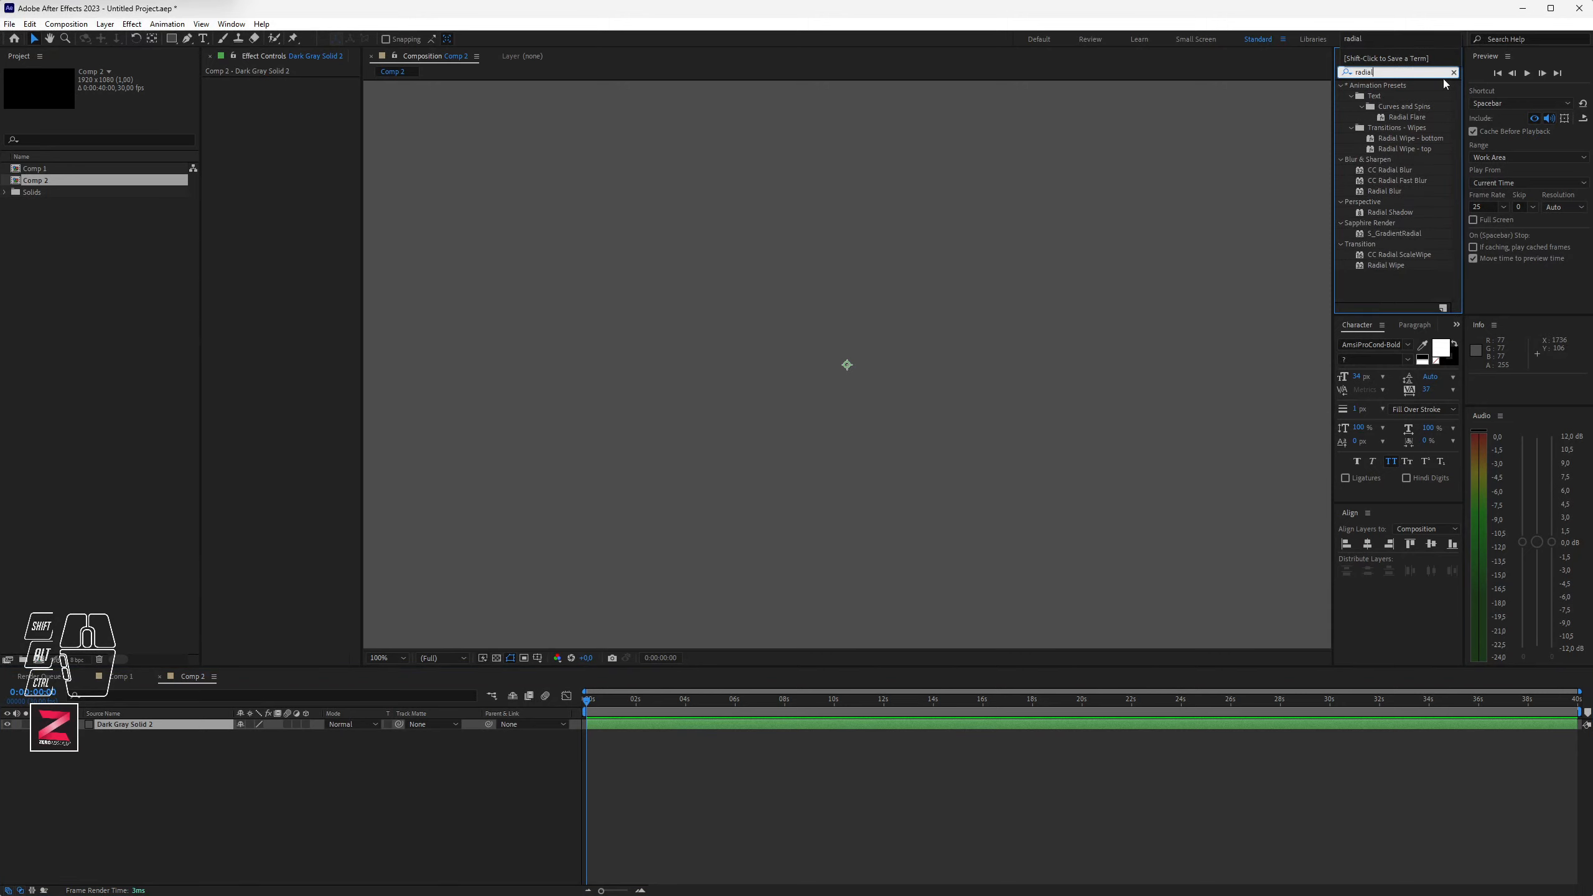
click(1375, 265)
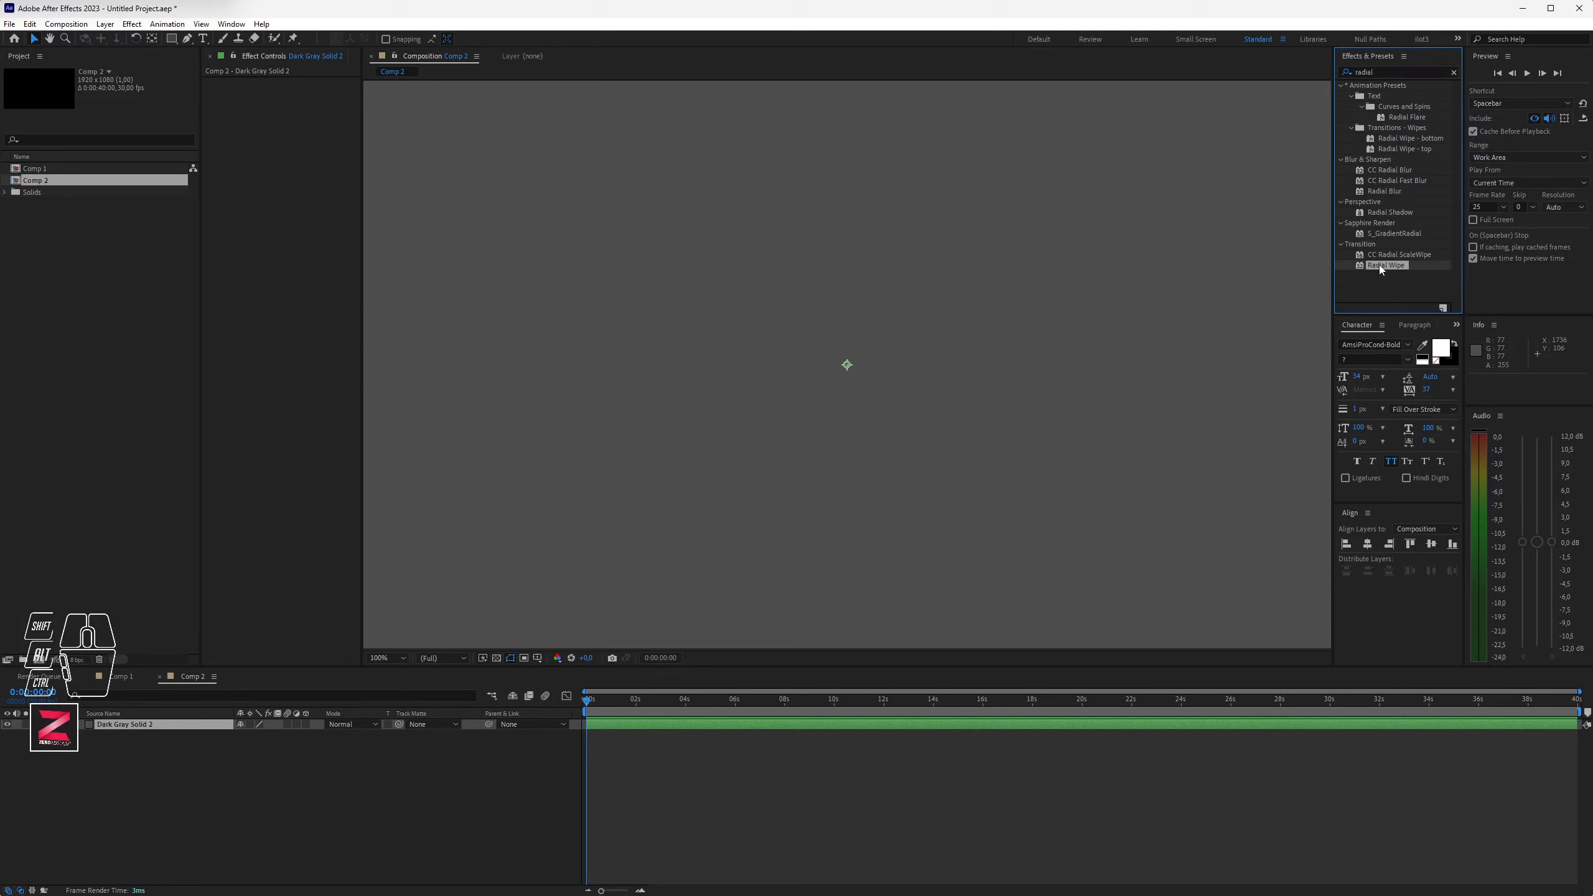
drag(1379, 265, 880, 421)
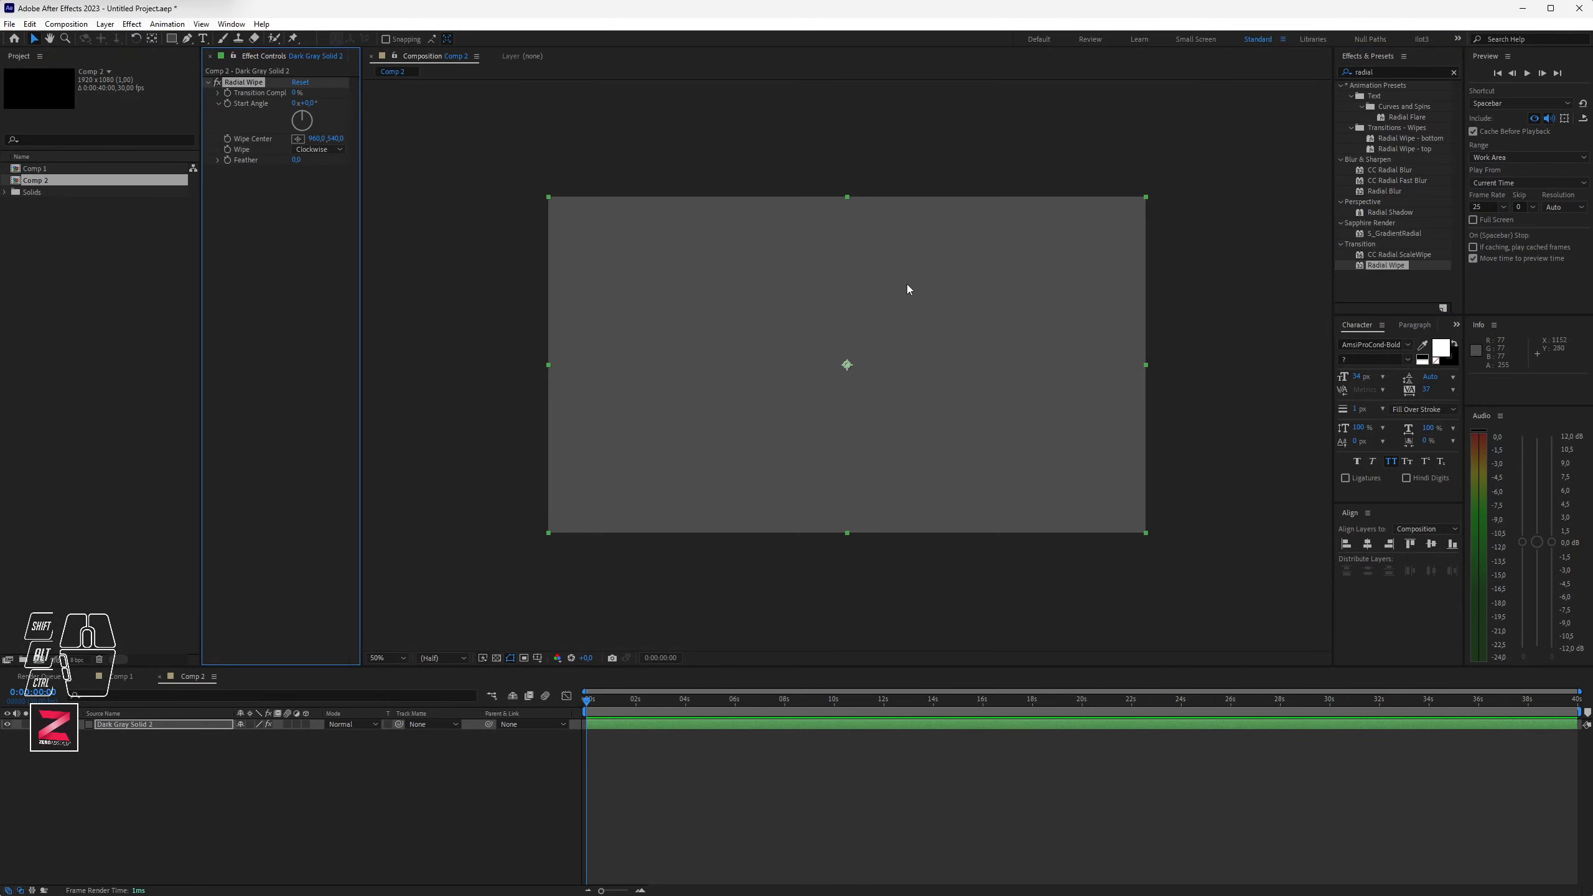
key(ctrl+z)
click(1396, 265)
drag(1397, 265, 924, 304)
Step: Try the Radial Wipe at 31% Transition Completion with the wipe direction set to Counterclockwise, Clockwise and Both
drag(295, 92, 261, 94)
click(313, 152)
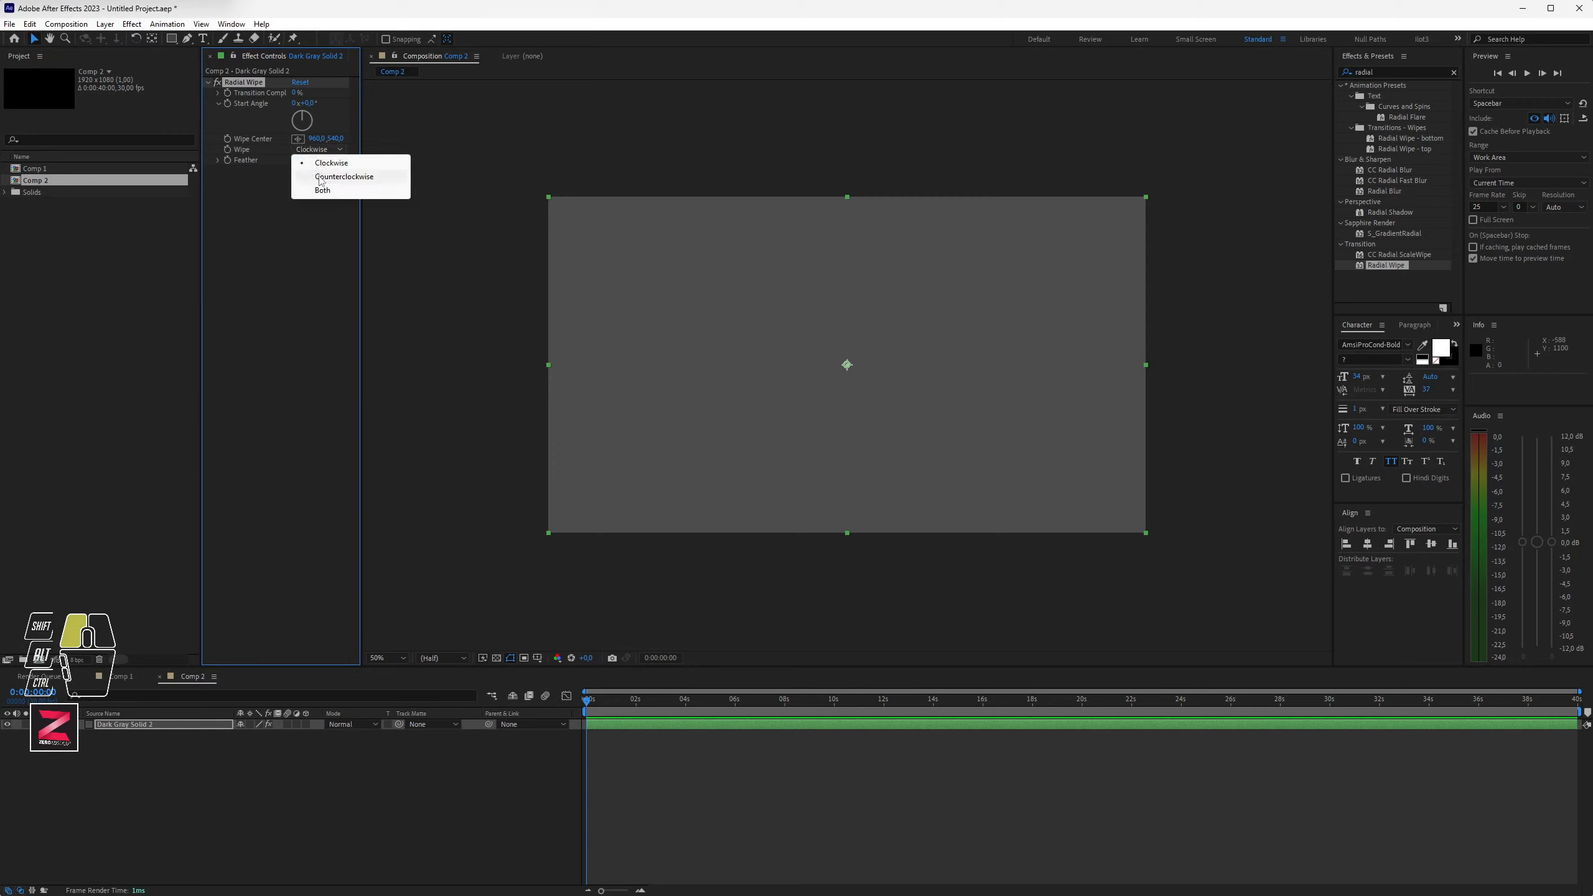
click(321, 178)
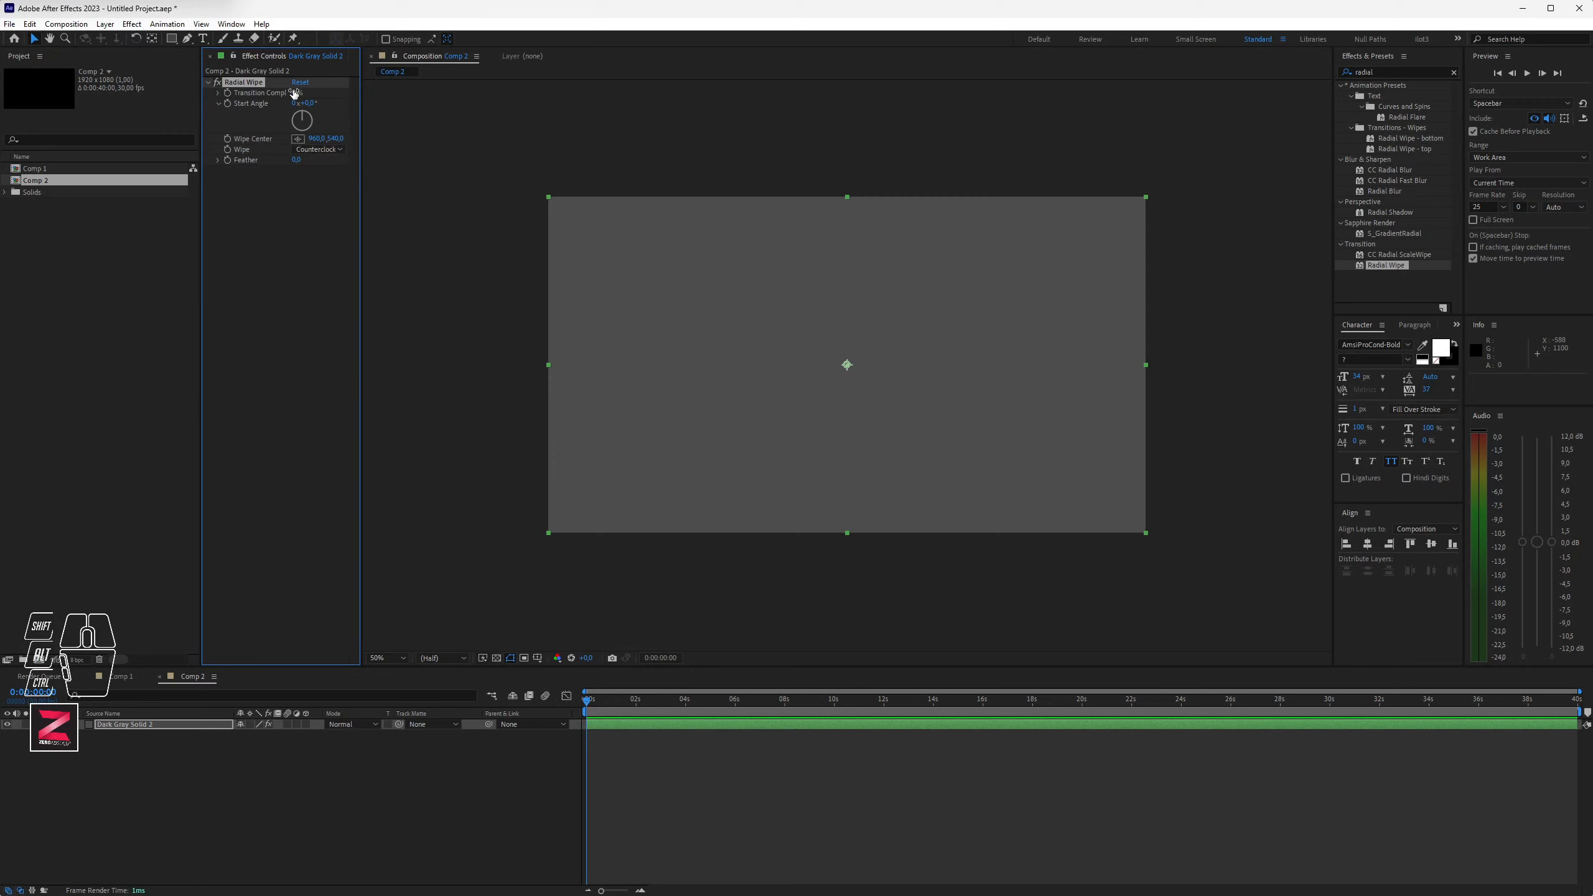
mouse_move(297, 93)
mouse_down()
mouse_move(331, 90)
mouse_move(312, 103)
mouse_up()
click(319, 149)
click(321, 162)
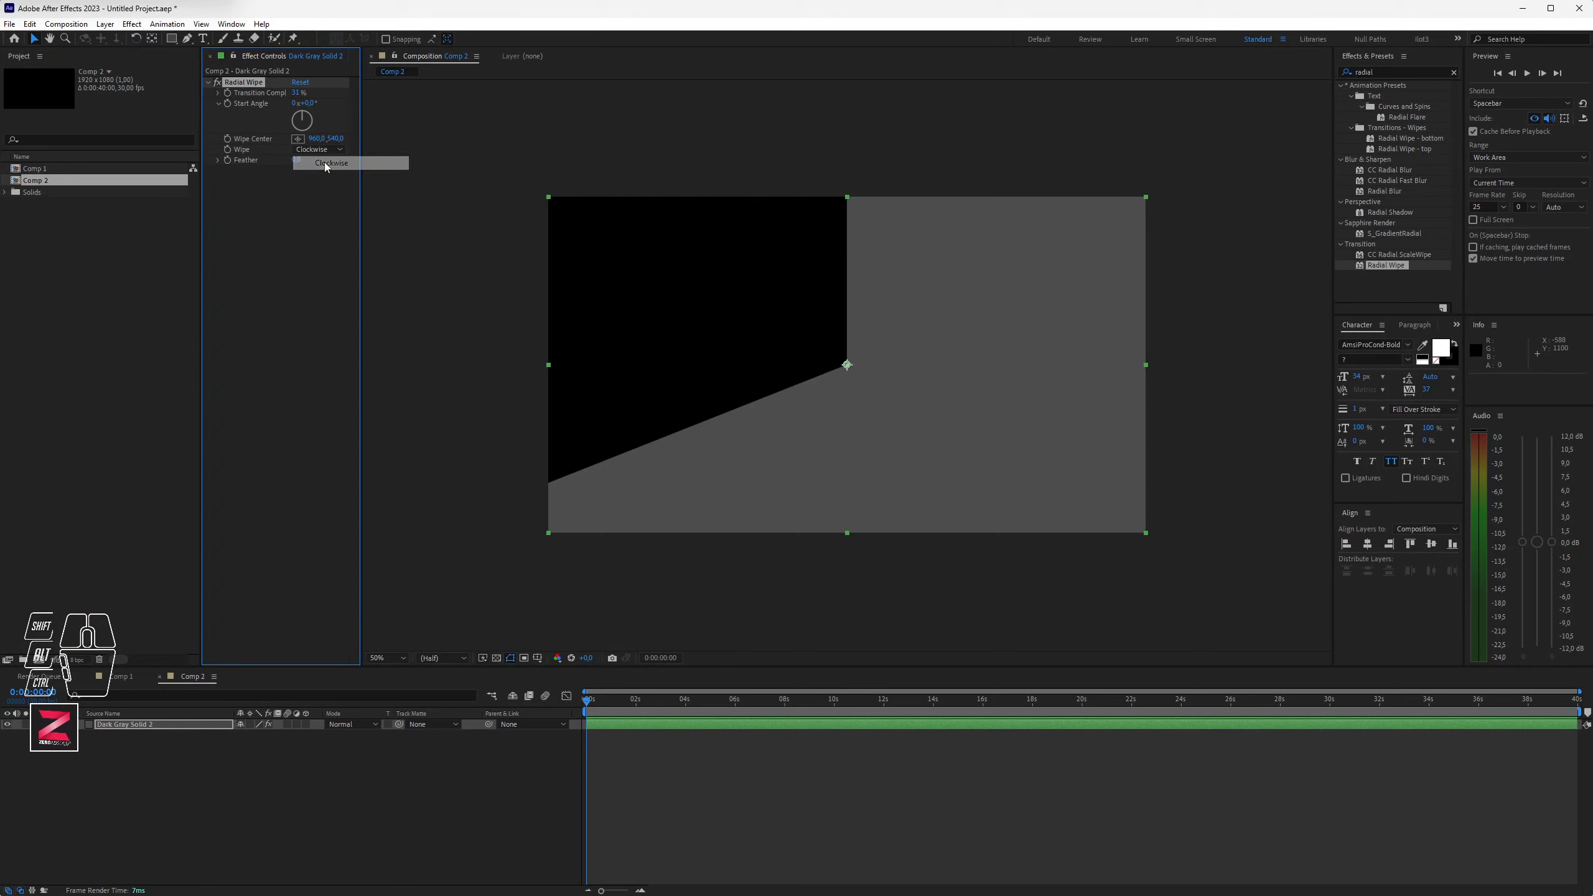
click(321, 149)
click(320, 189)
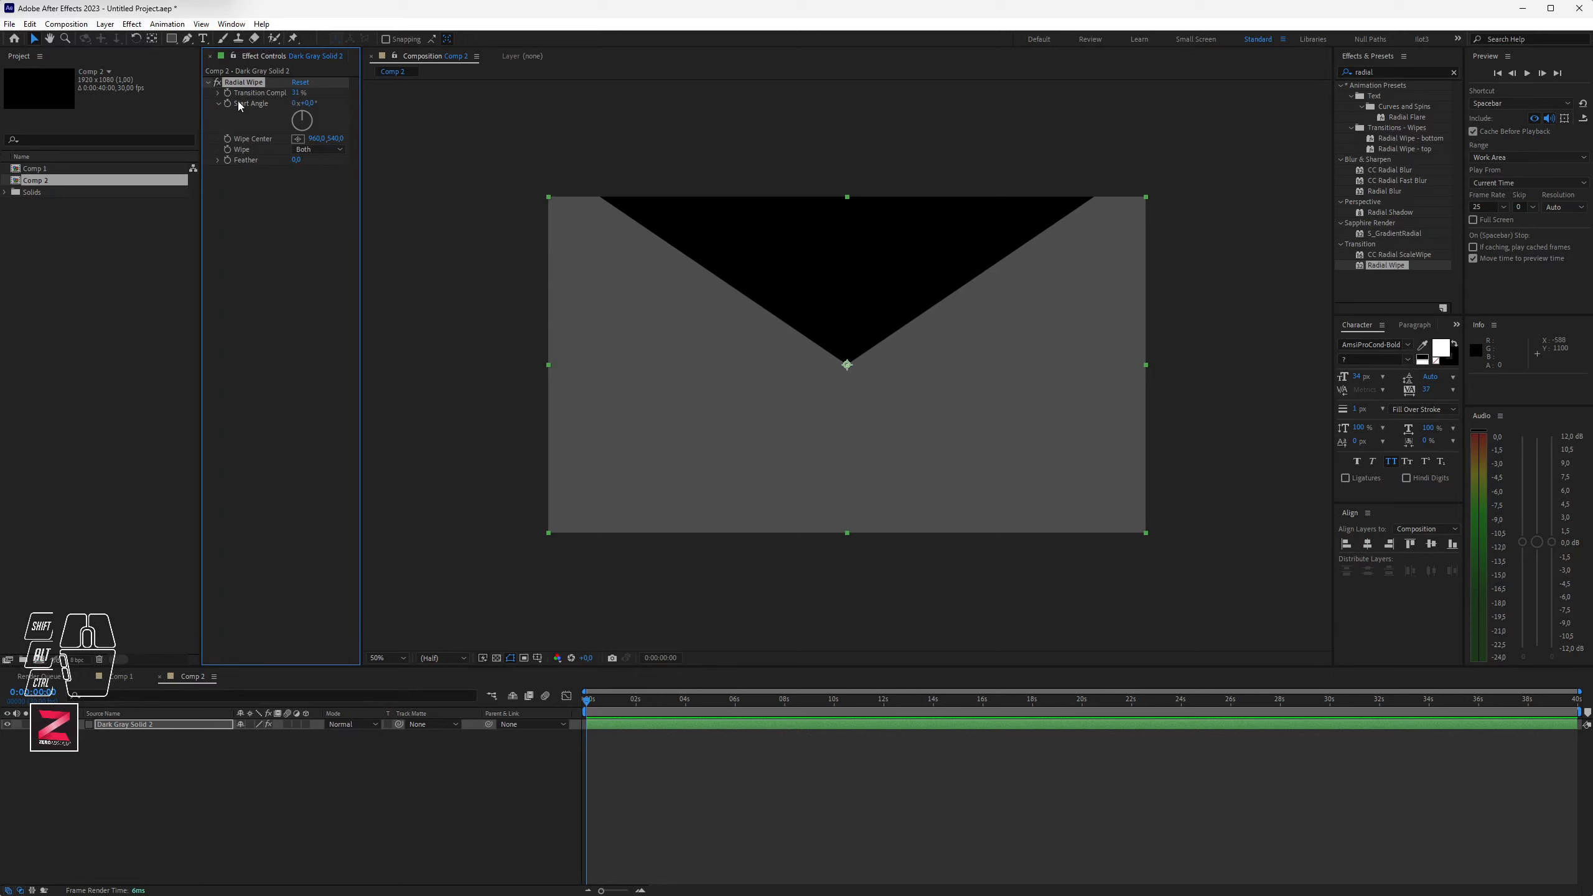
Step: Try out the Radial Wipe's Start Angle, then return Transition Completion to 0% and the wipe direction to Clockwise
drag(300, 102, 825, 334)
drag(297, 92, 258, 86)
drag(317, 149, 319, 162)
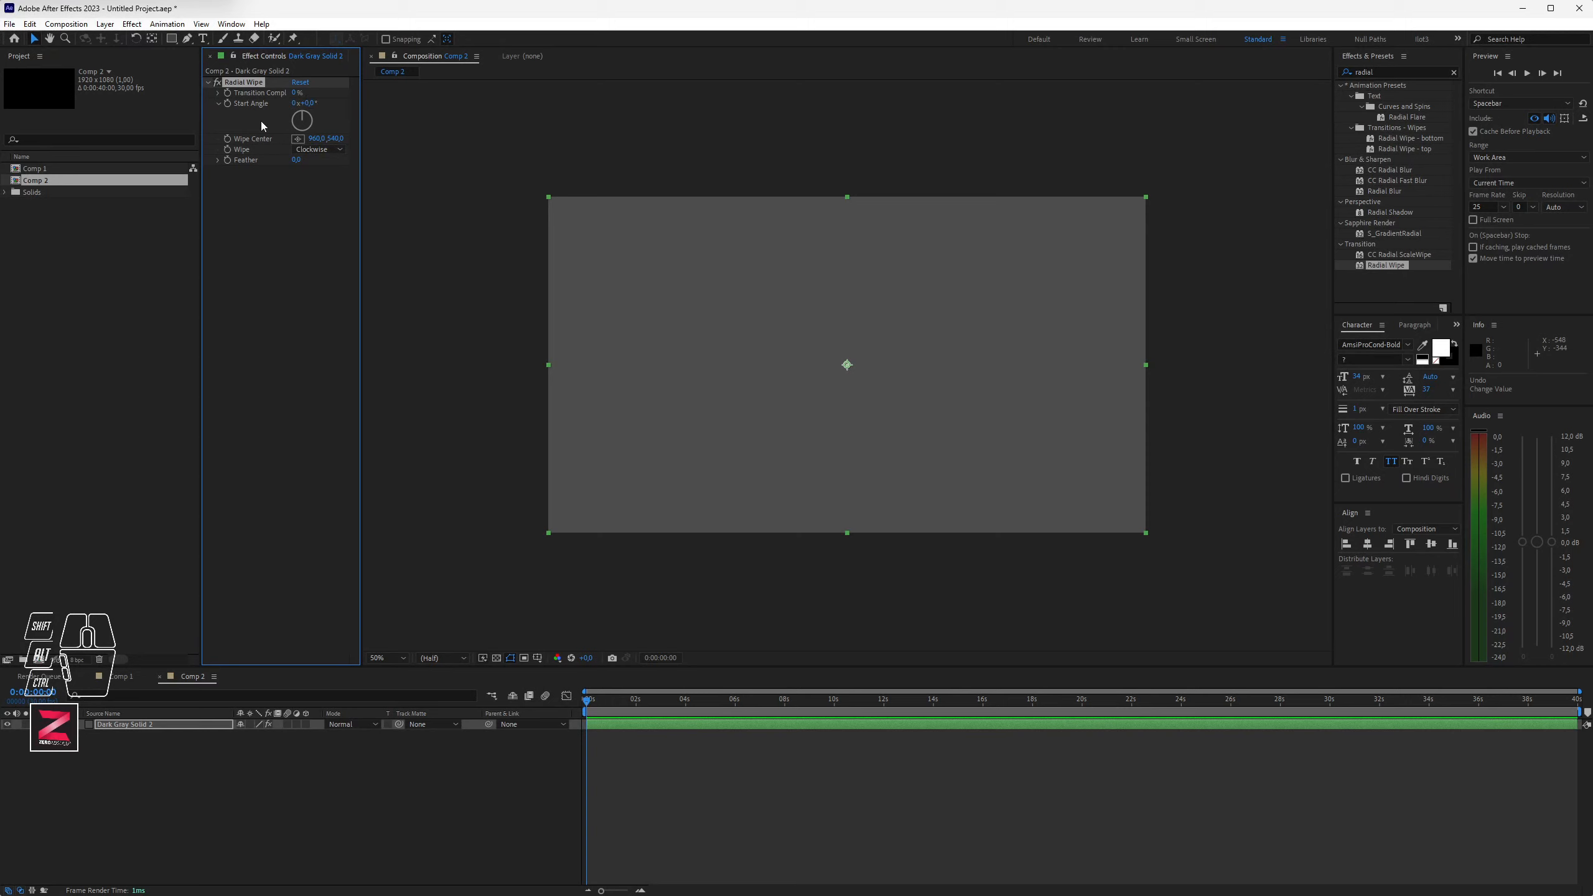
Step: Set the Radial Wipe's Transition Completion on the dark gray solid to 20%
click(307, 104)
click(294, 93)
text(20)
key(Return)
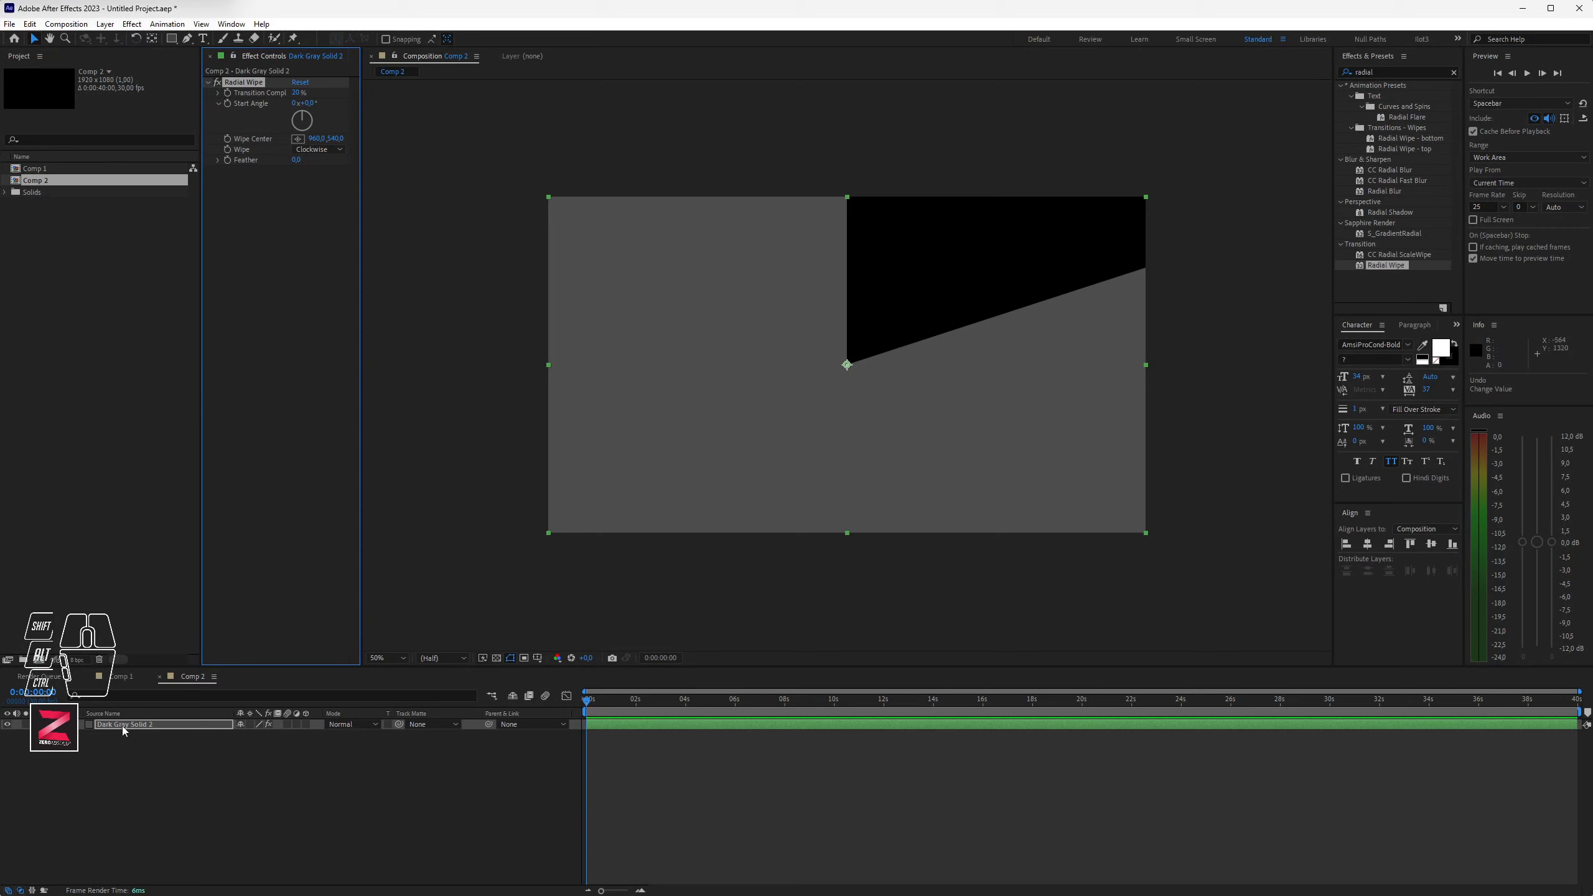
Step: Turn the transparency grid on and off again to inspect the area cut out of the dark gray solid
click(139, 725)
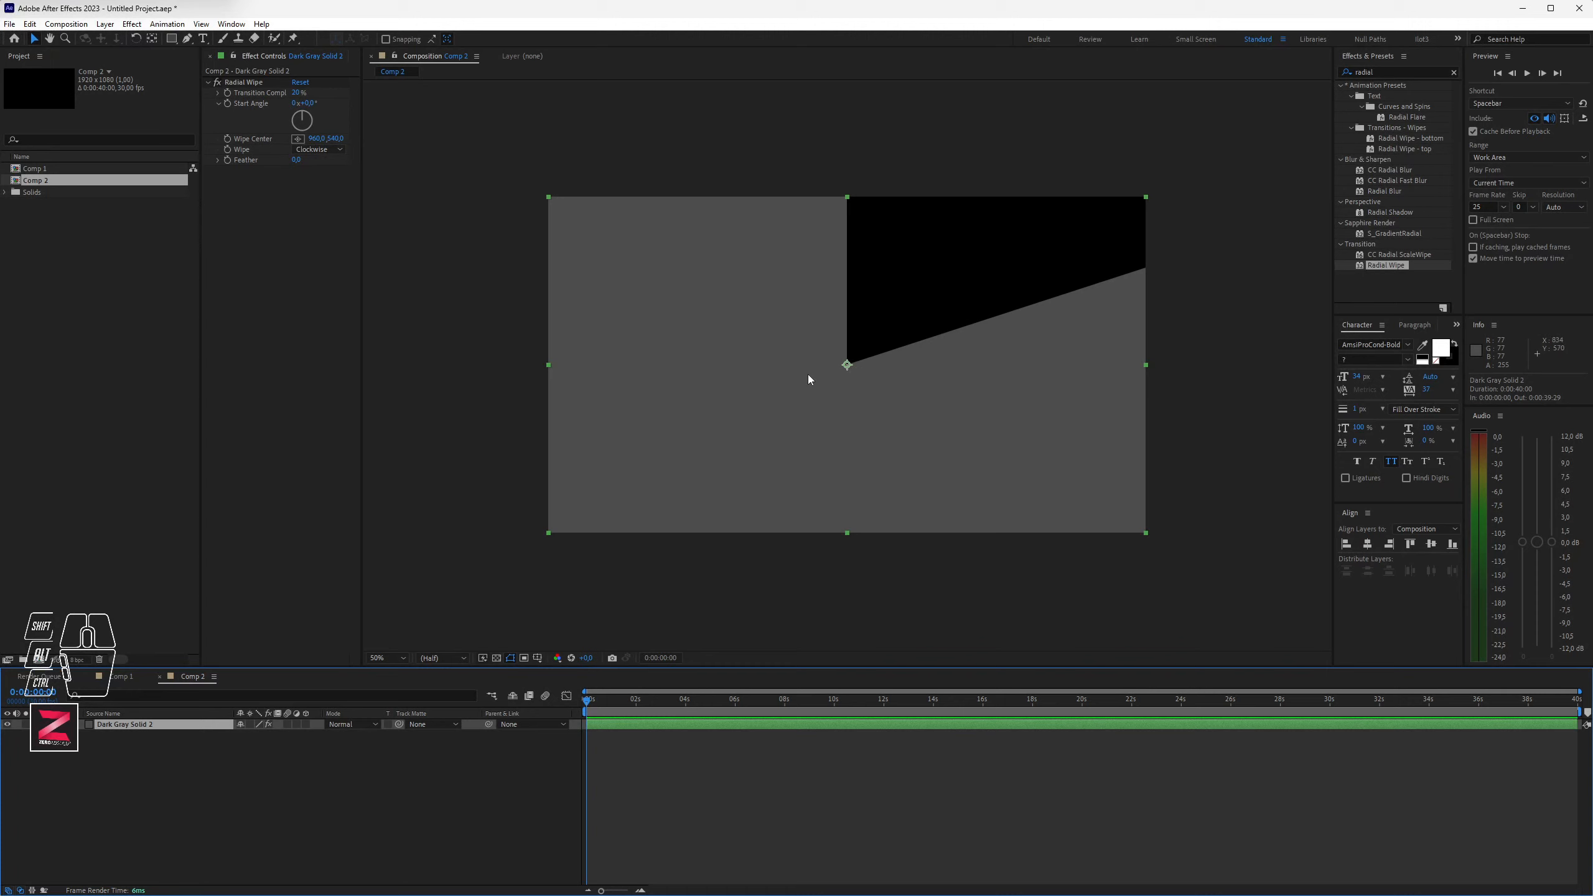
click(496, 658)
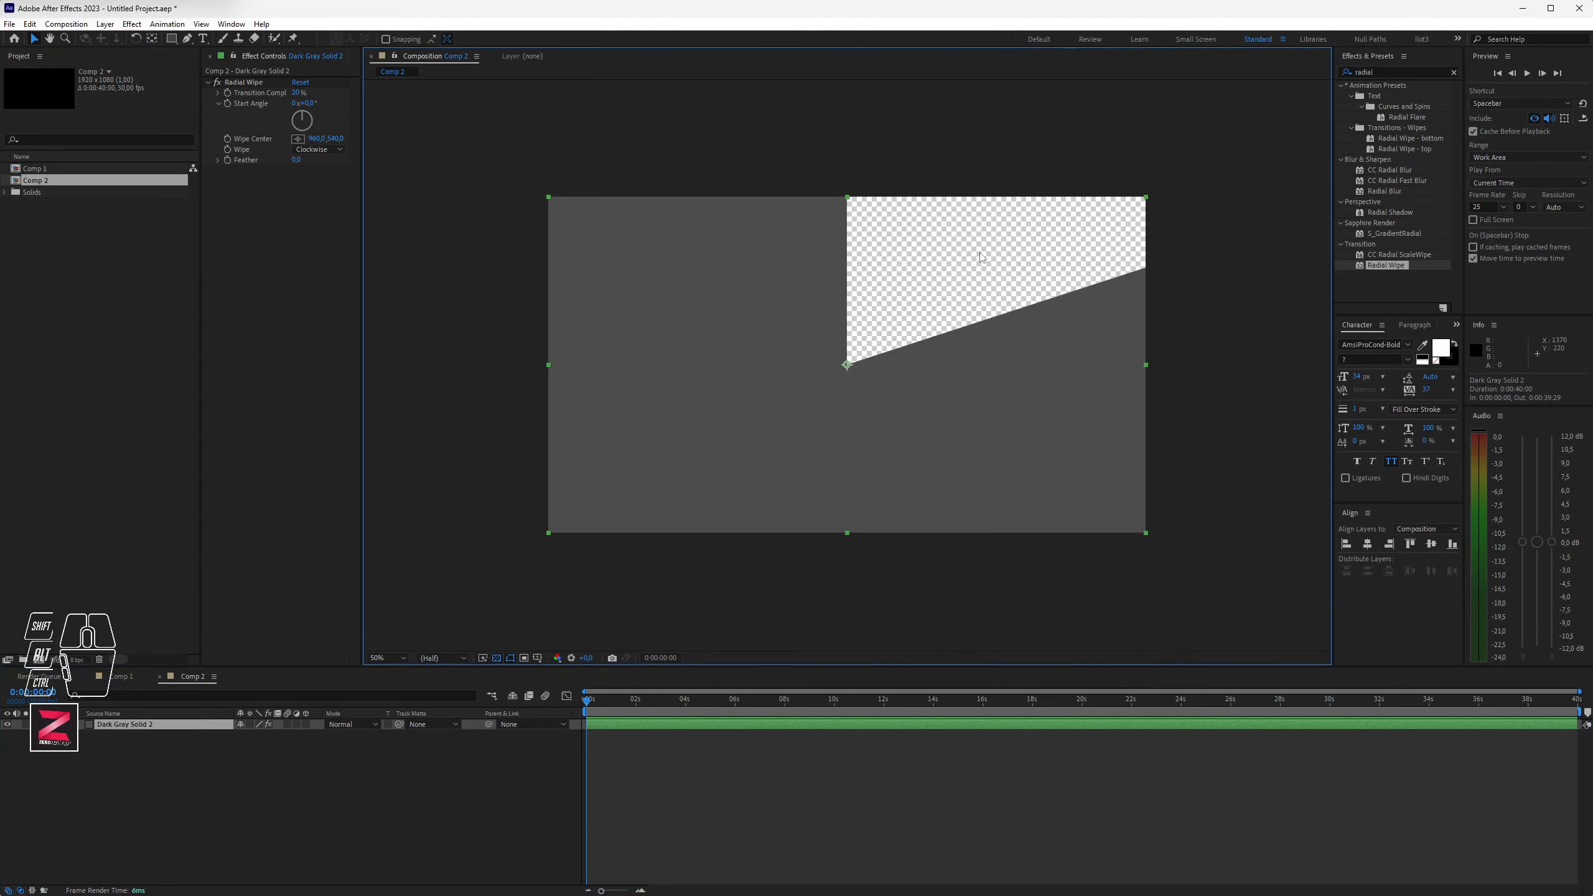
click(496, 658)
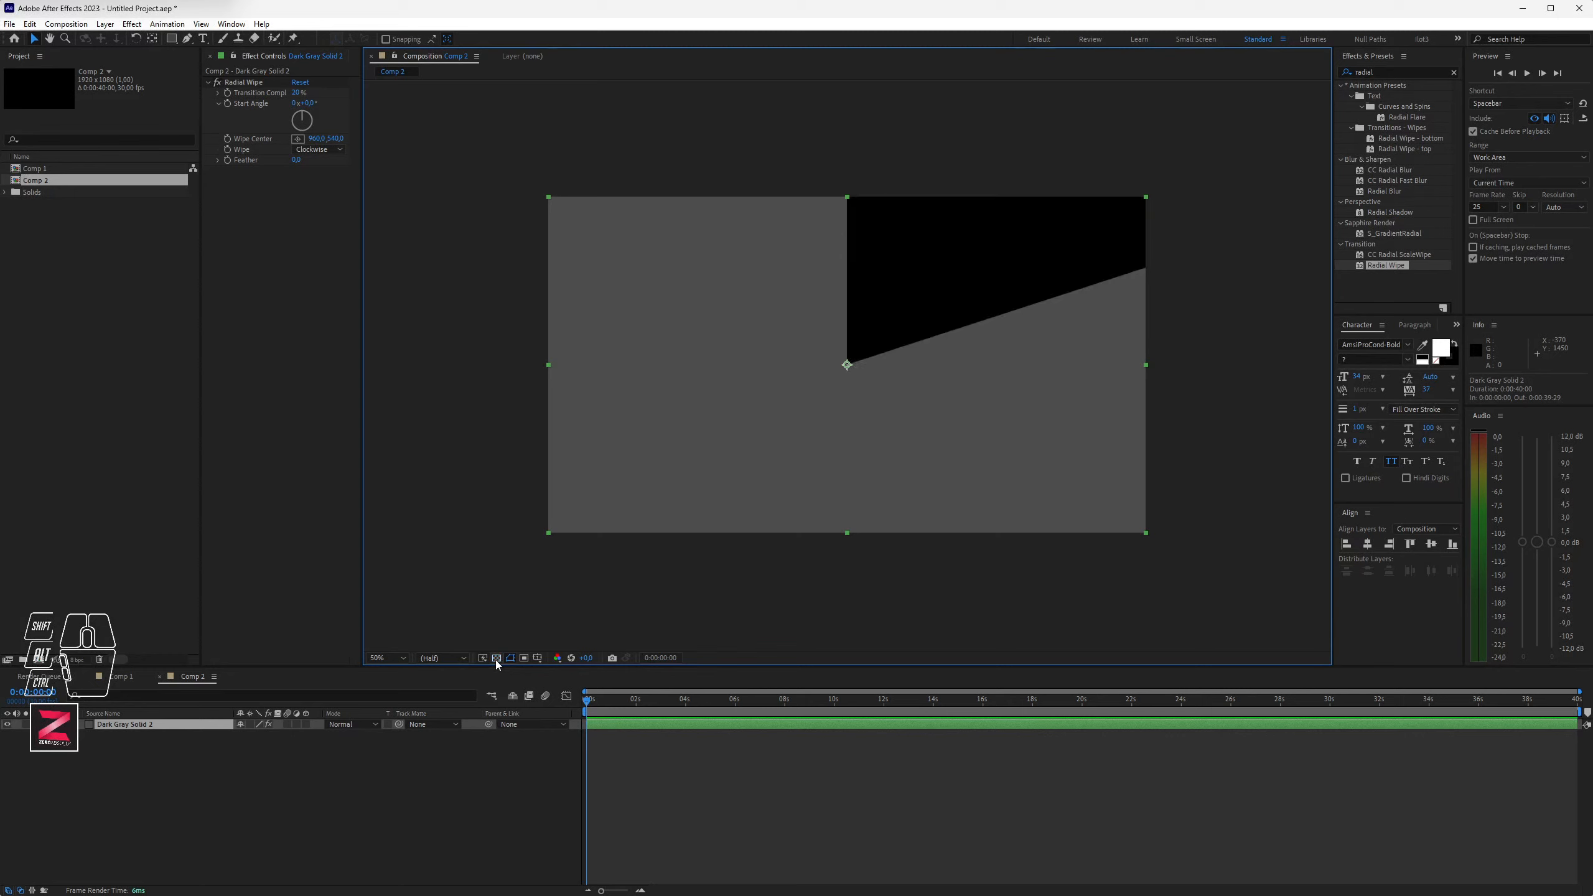
Step: Create a 1920x1080 red solid and place it below the dark gray solid in the layer stack
click(139, 769)
key(ctrl)
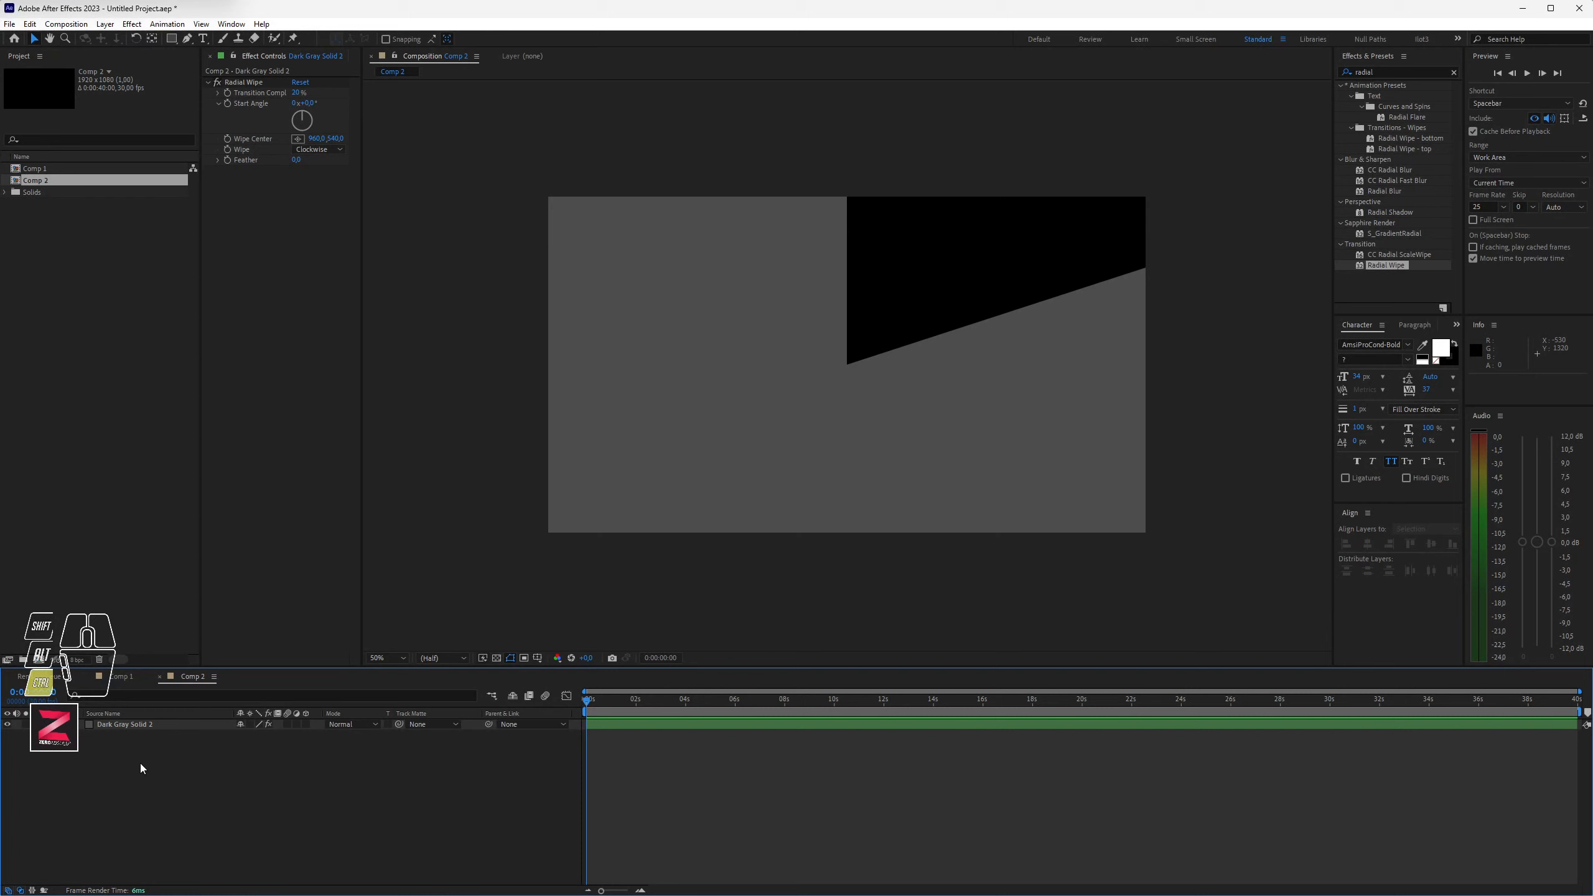
key(ctrl+y)
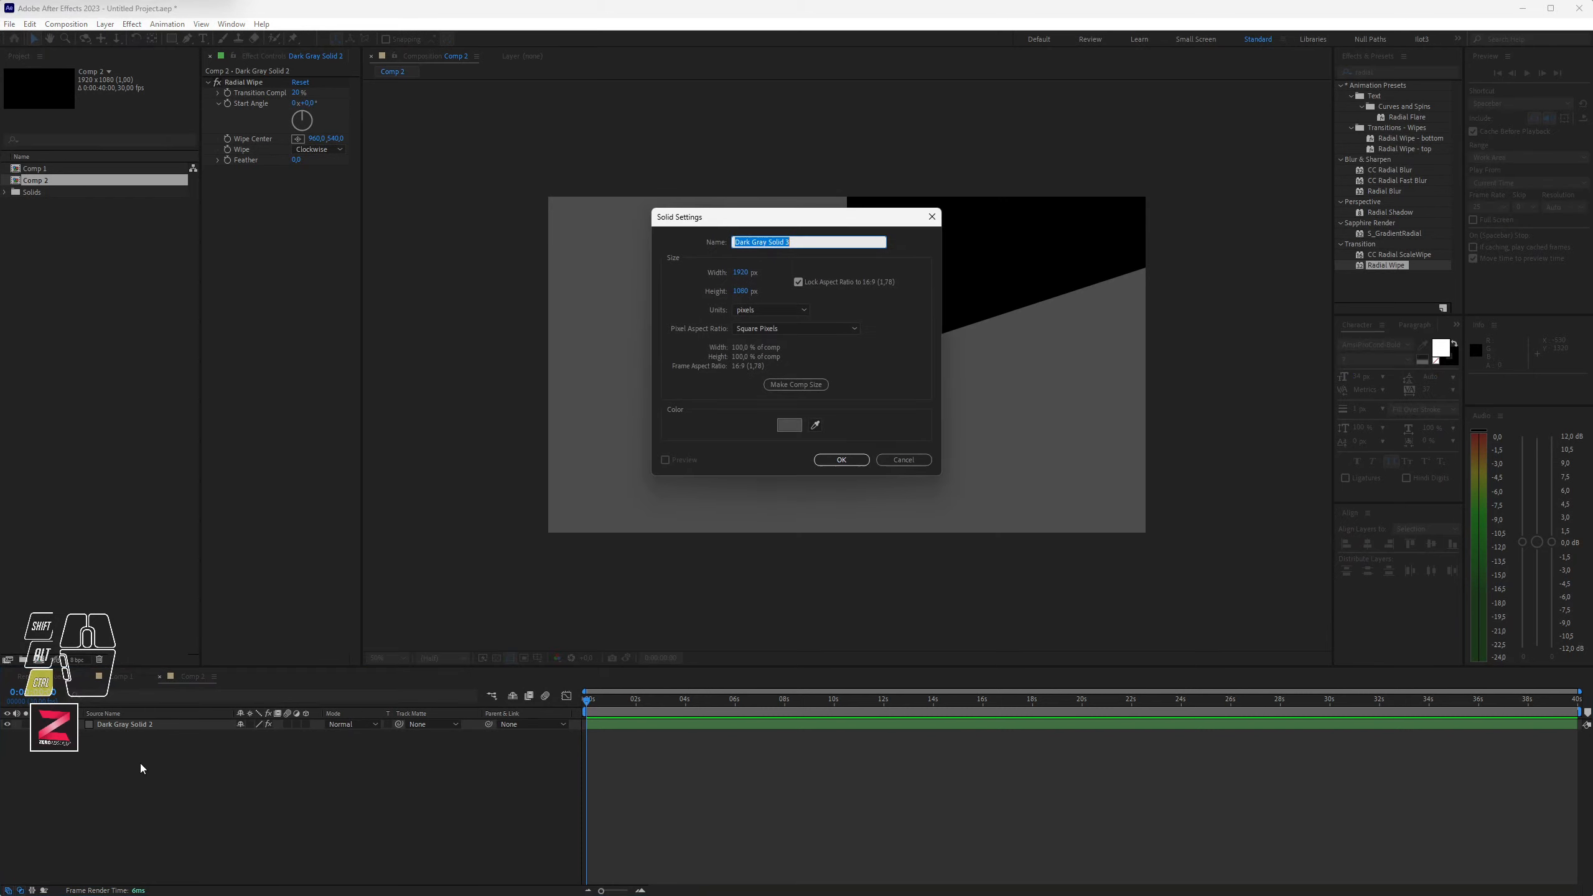
click(791, 427)
drag(201, 151, 517, 228)
click(495, 242)
click(602, 244)
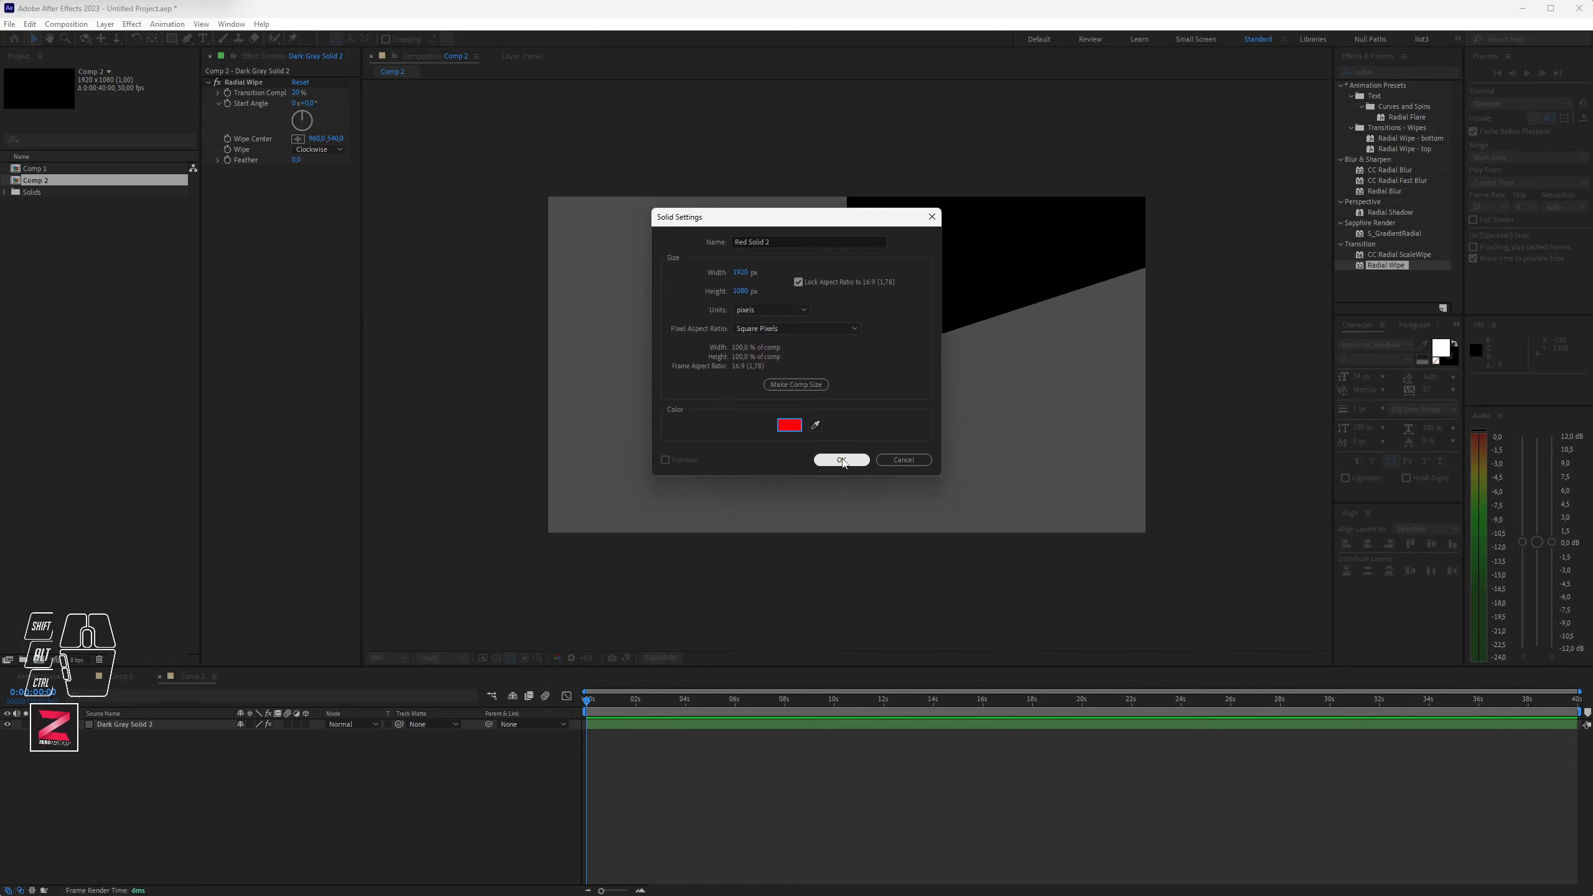
click(842, 460)
drag(145, 725, 117, 756)
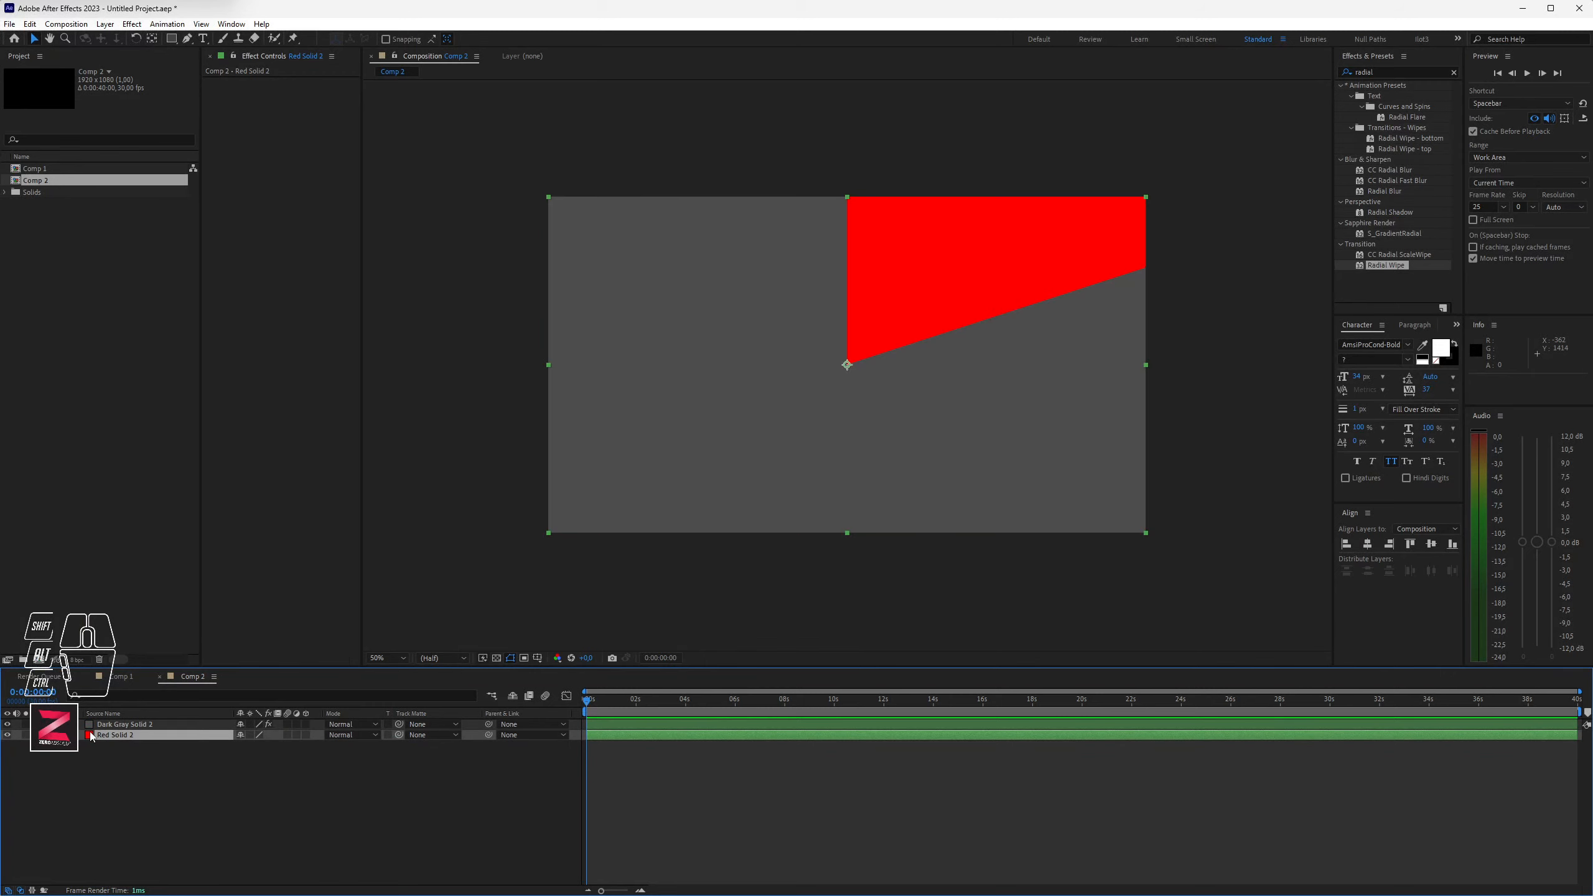
Step: Rename the red solid layer as Piece01_20%
key(Return)
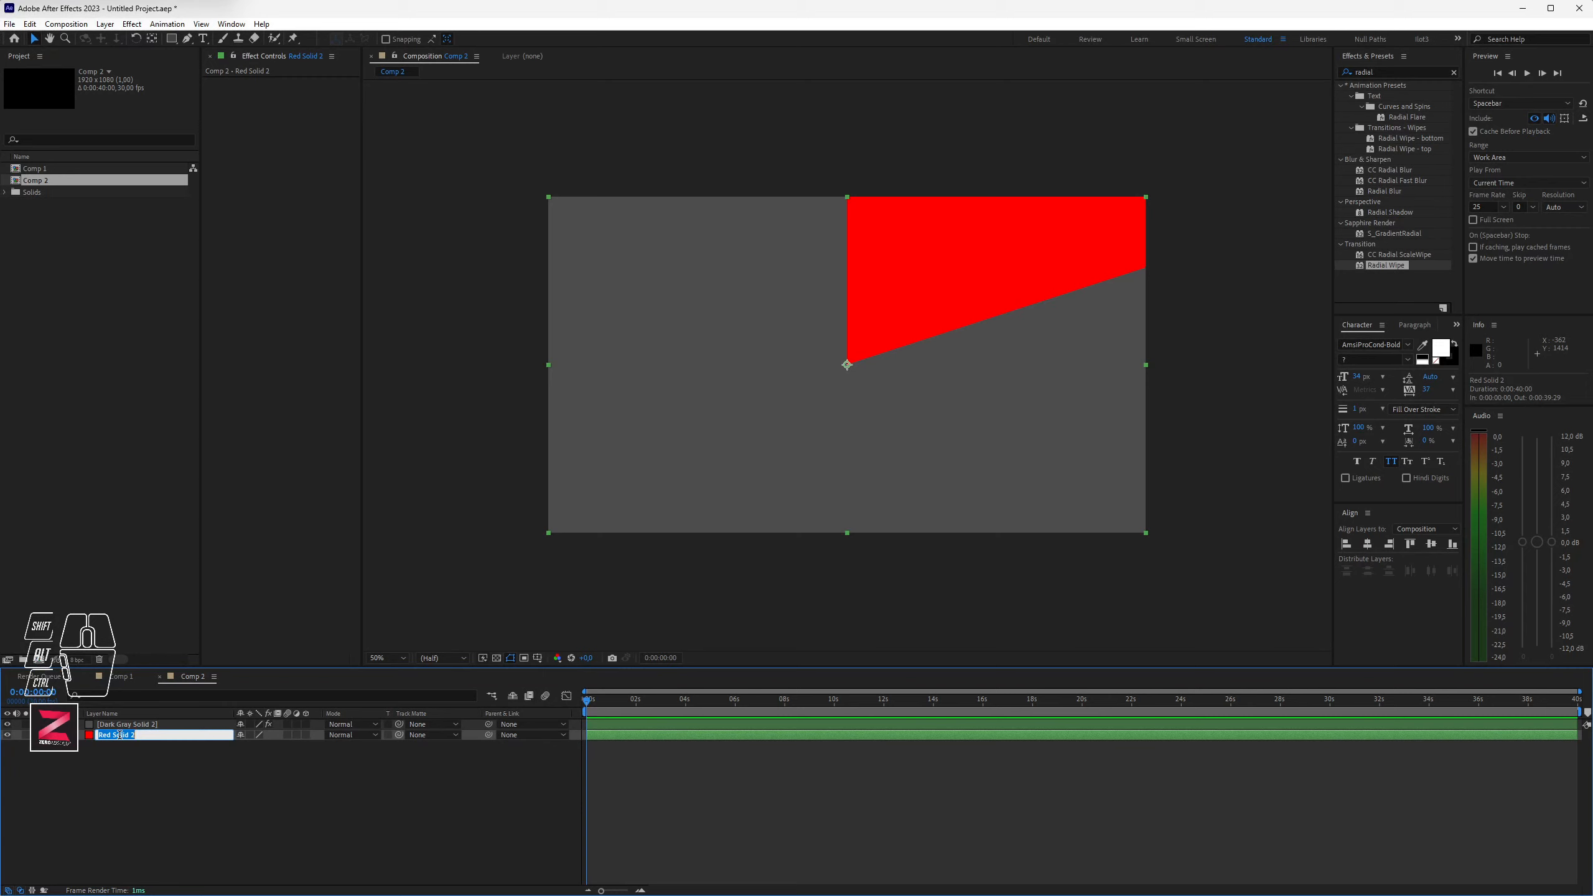
text(Piece01)
key(Return)
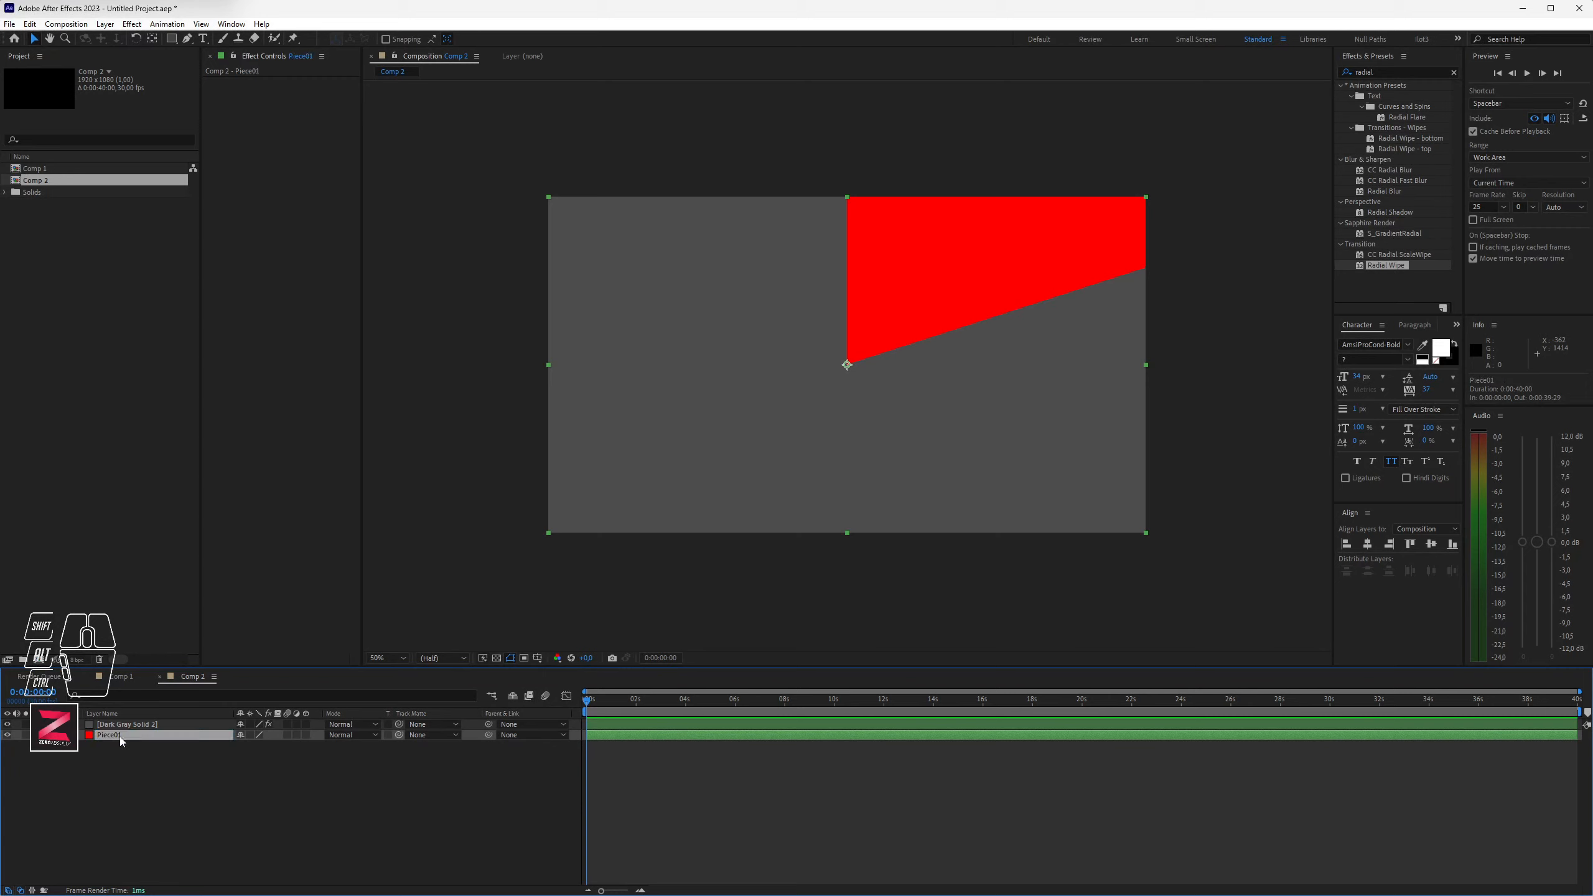
key(Return)
click(120, 735)
text(_20%)
key(Return)
Step: Hide the dark gray solid and apply the Circle effect to the Piece01_20% layer
click(7, 724)
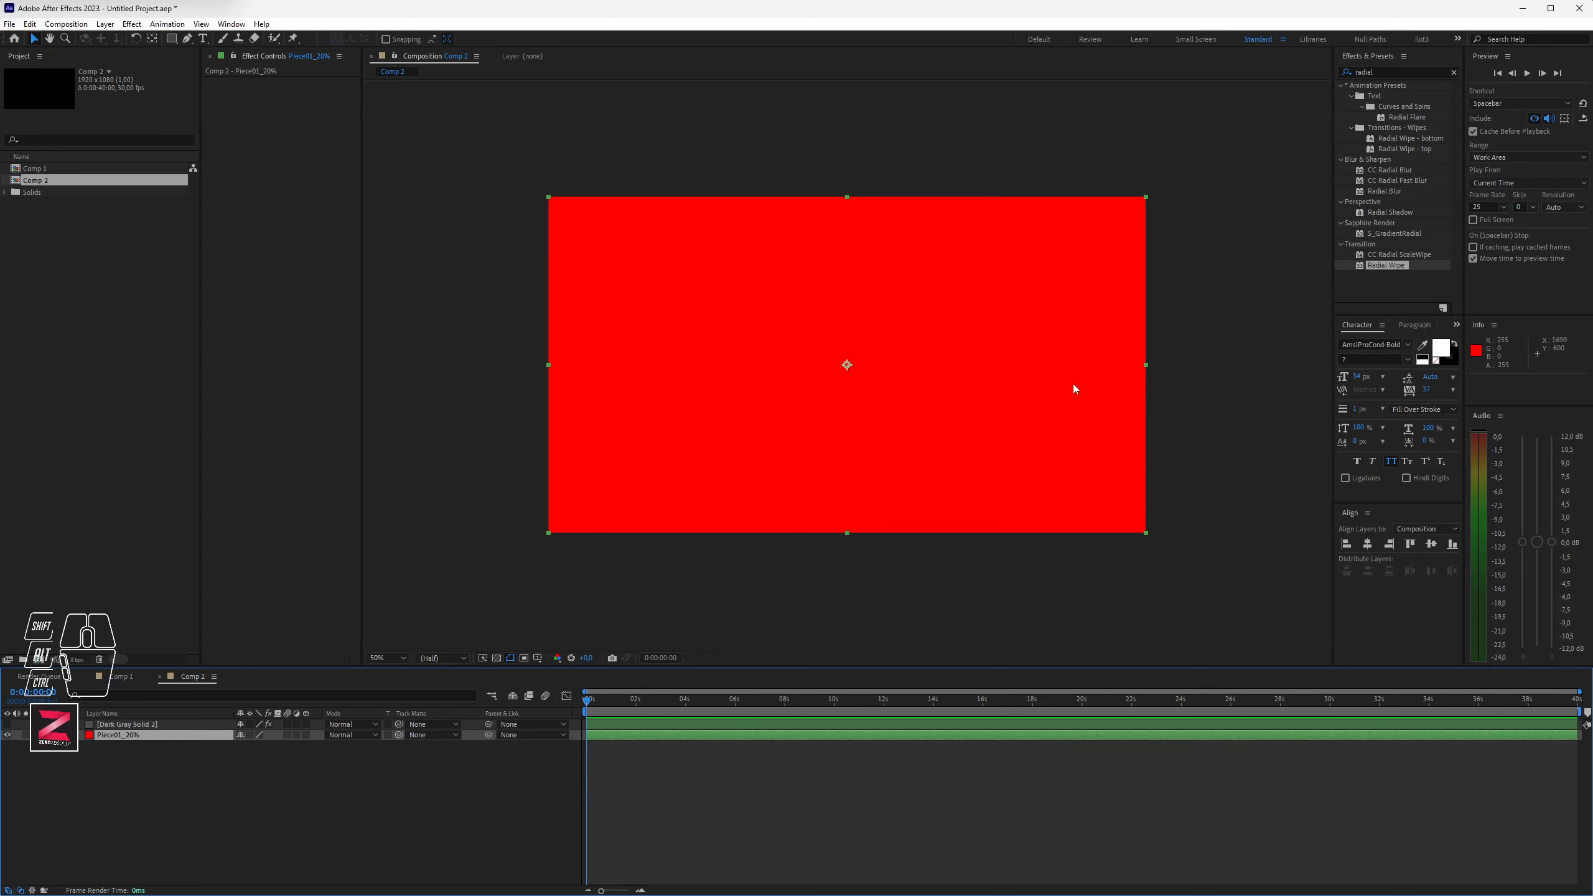
click(1392, 74)
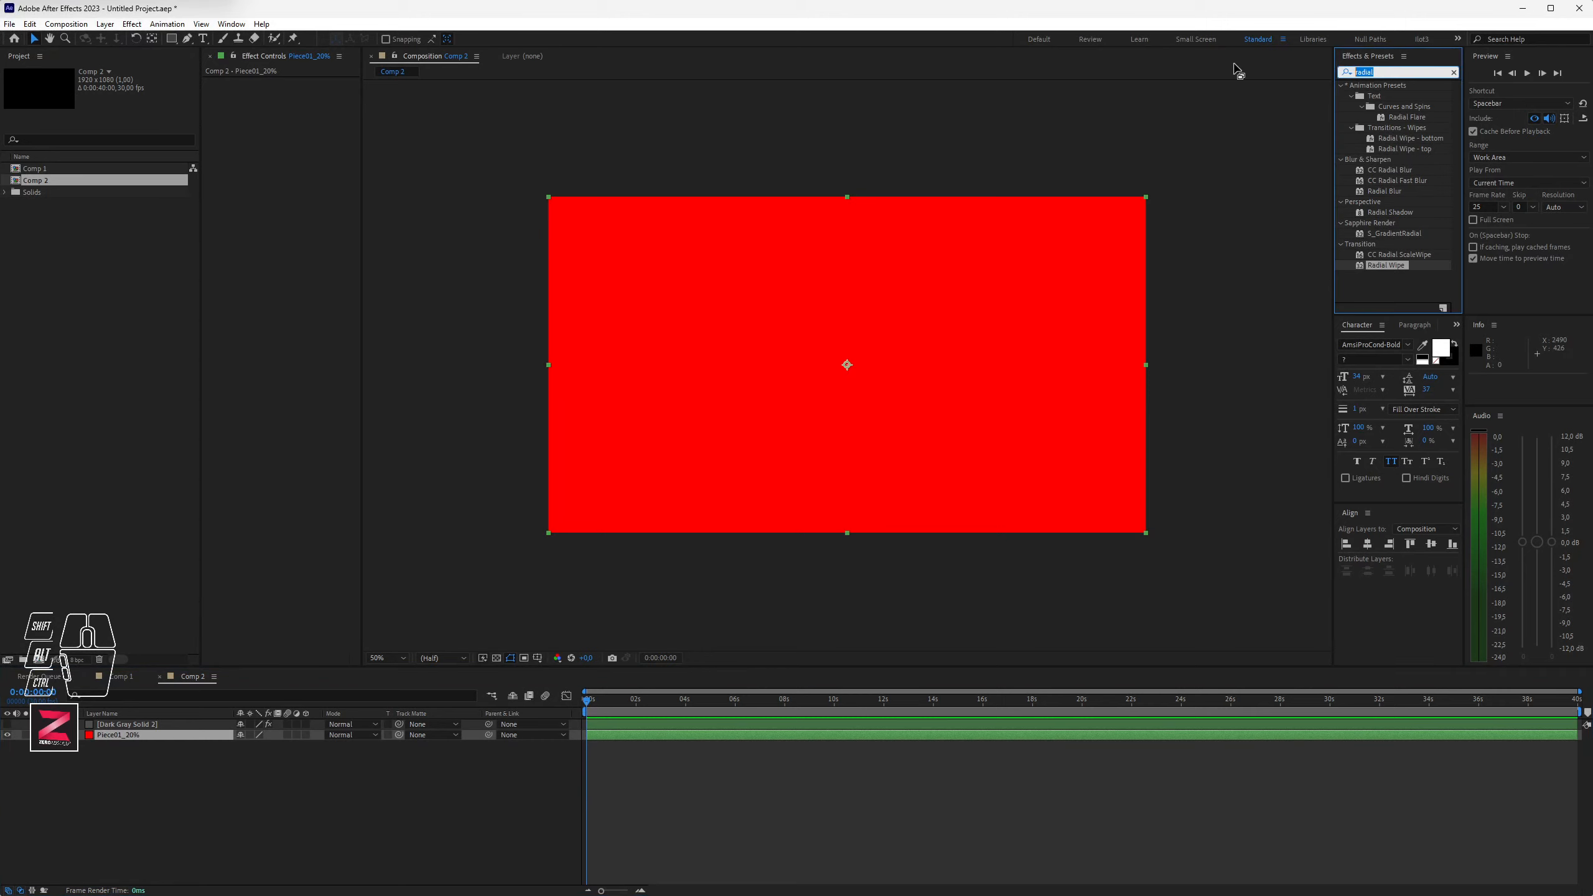
text(circle)
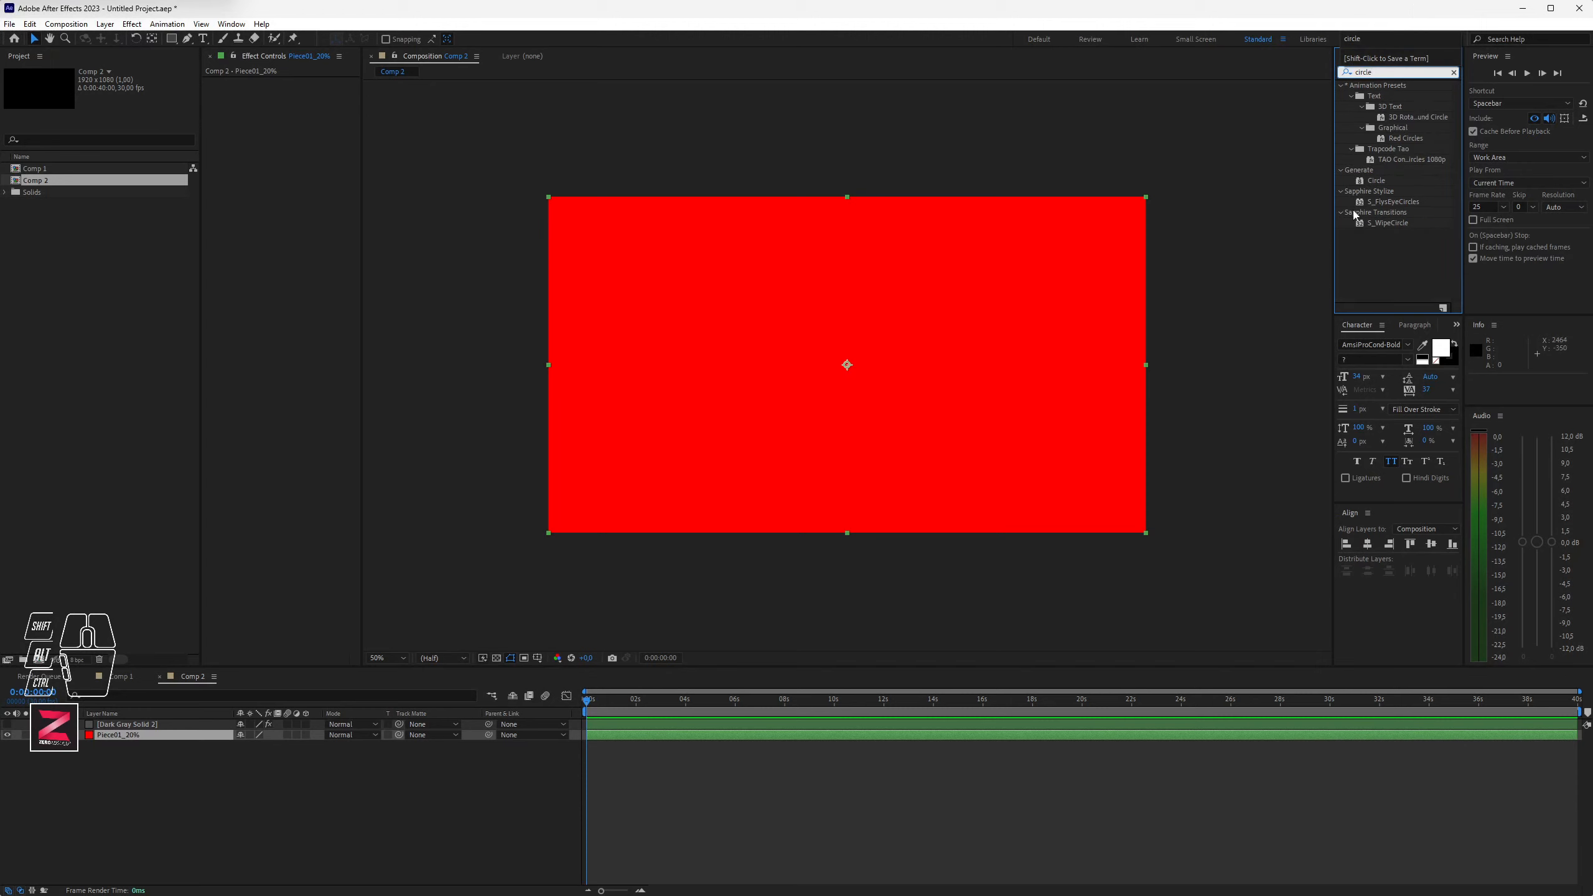
click(1362, 182)
drag(1361, 183, 623, 735)
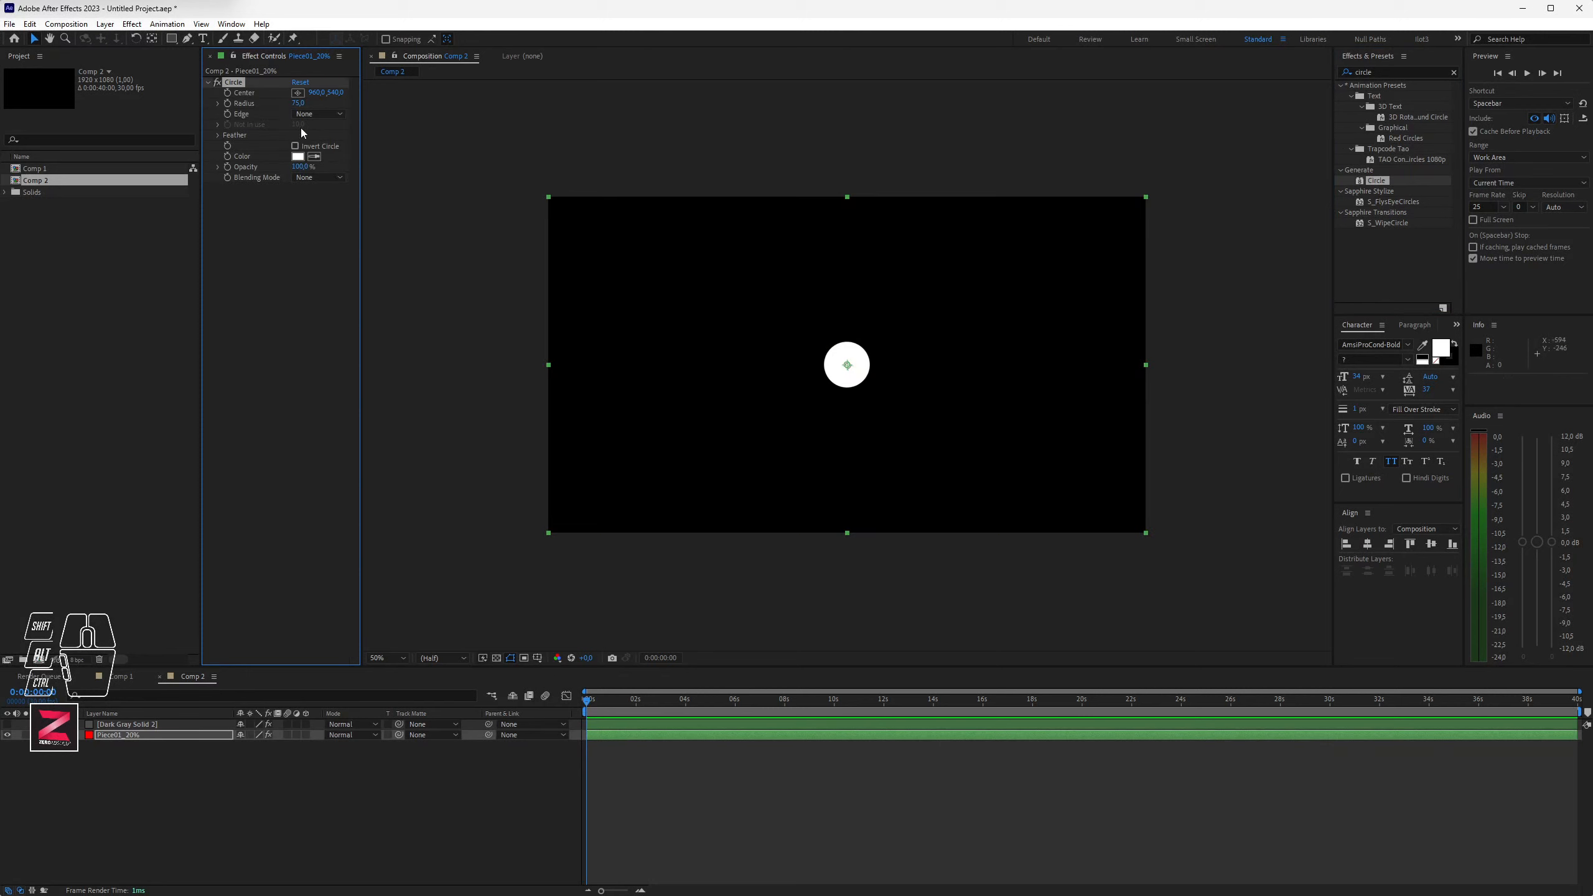
Step: Set the Circle effect's radius on the Piece01_20% layer to 350
drag(298, 103, 448, 114)
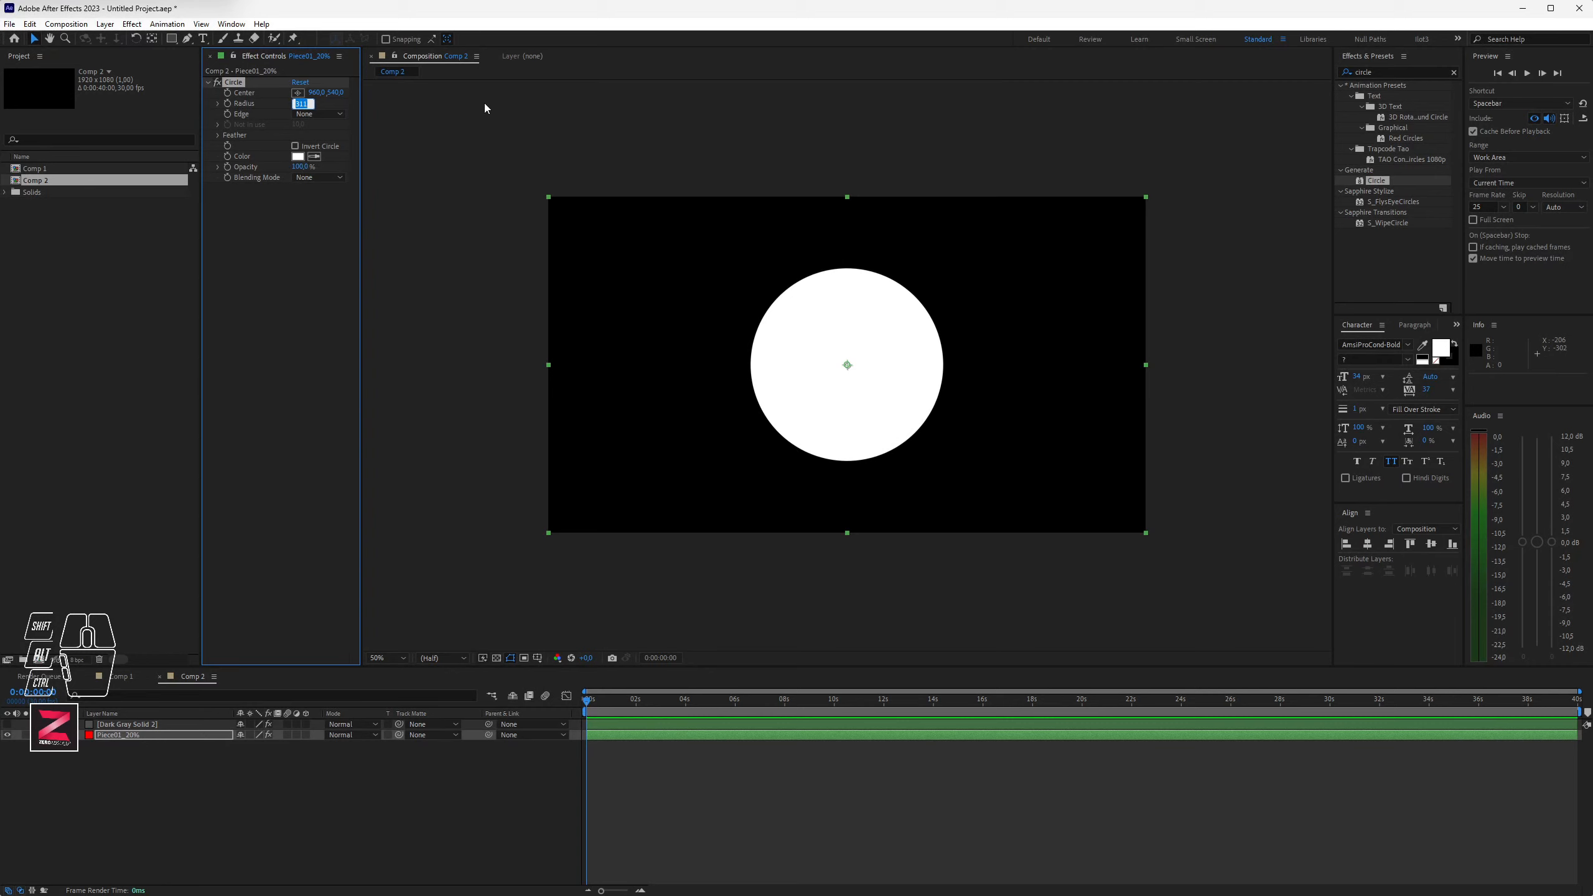
text(350)
key(Return)
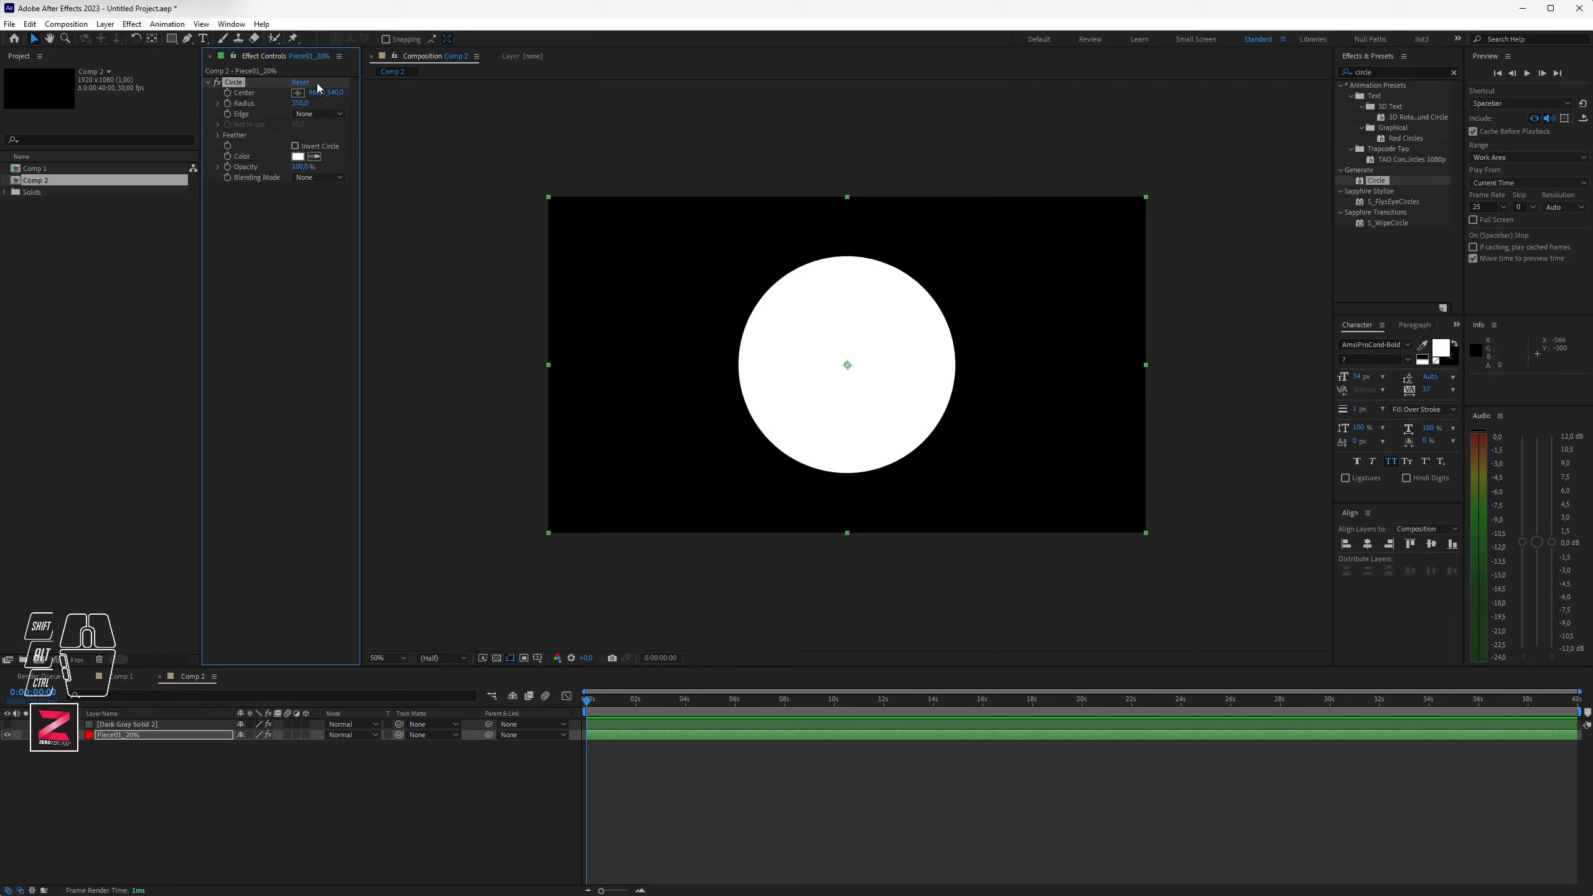
Step: Set the Circle effect's color on the Piece01_20% layer to pure red
click(297, 157)
click(480, 257)
click(498, 238)
click(611, 243)
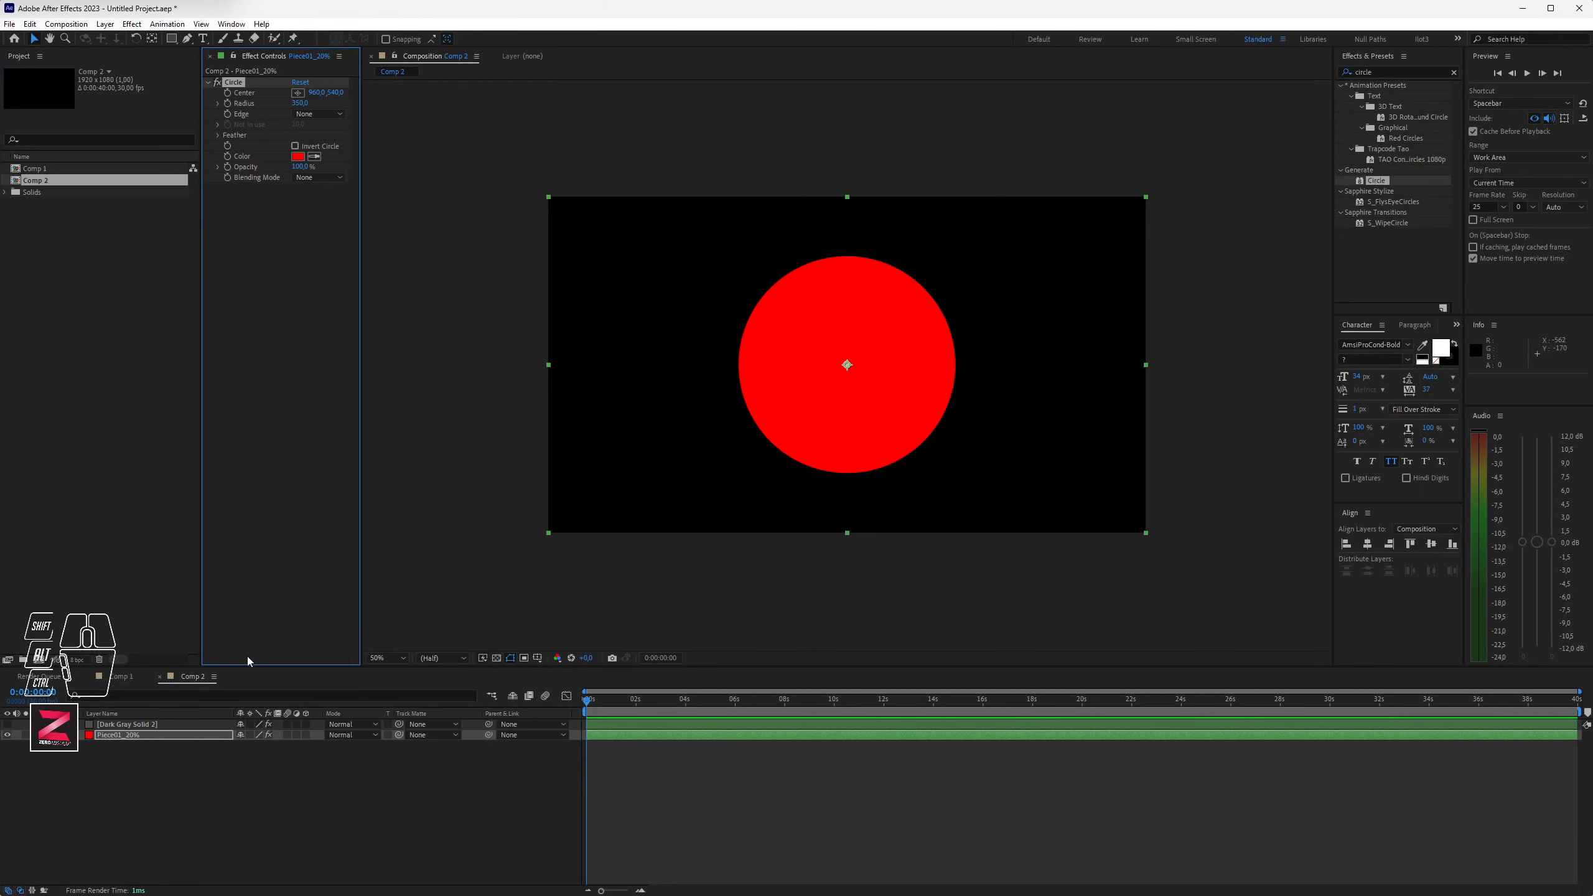
click(130, 736)
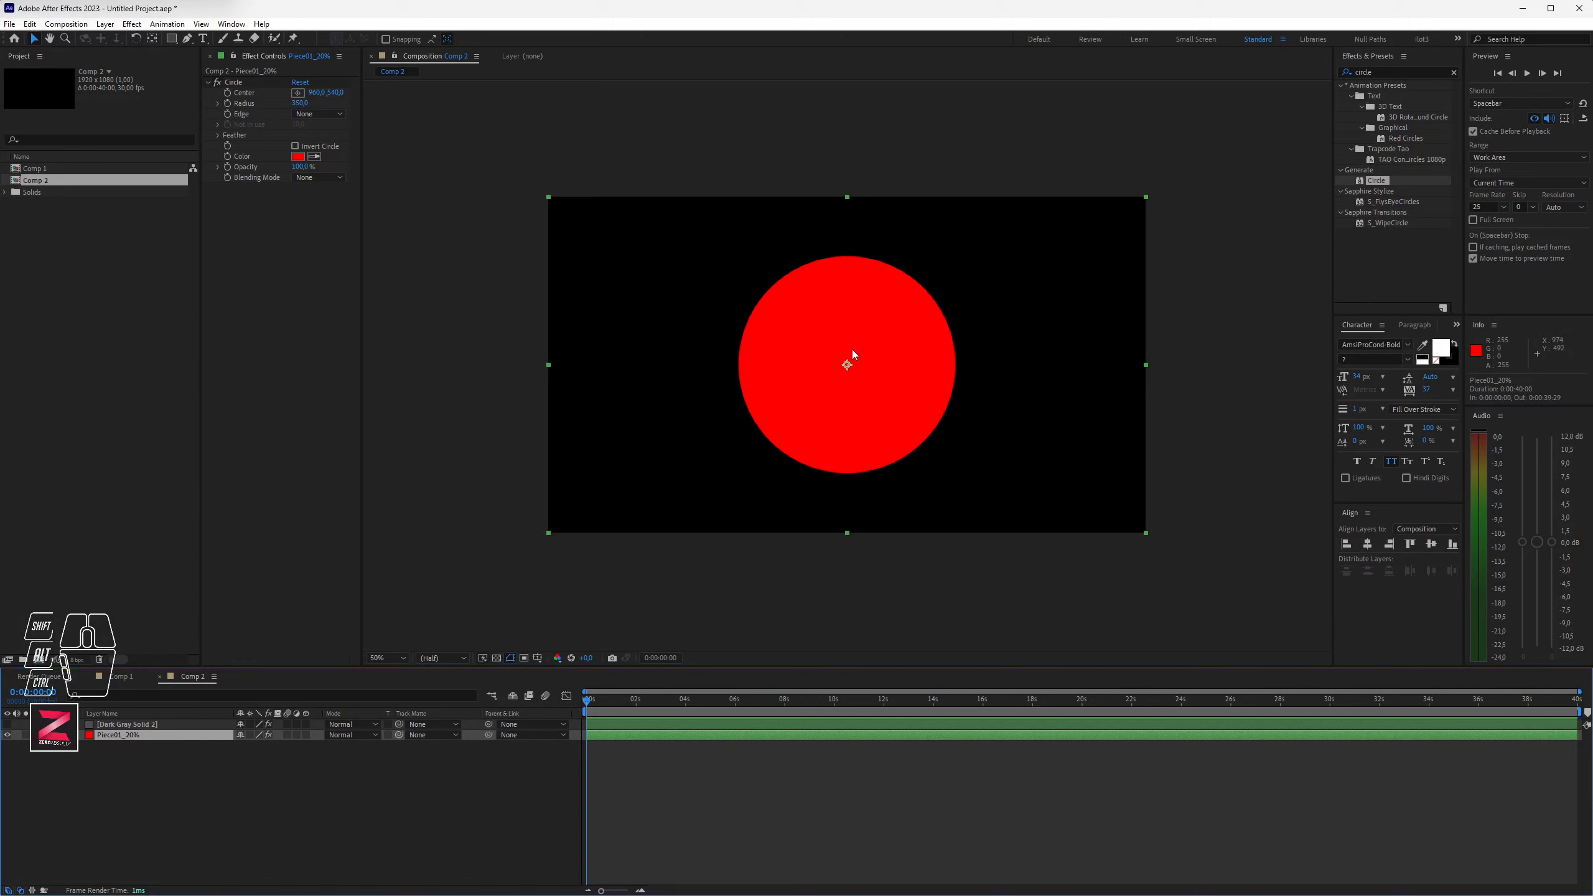
Step: Turn on the transparency grid and make both the dark gray solid and Piece01_20% visible in the composition
click(7, 735)
click(7, 725)
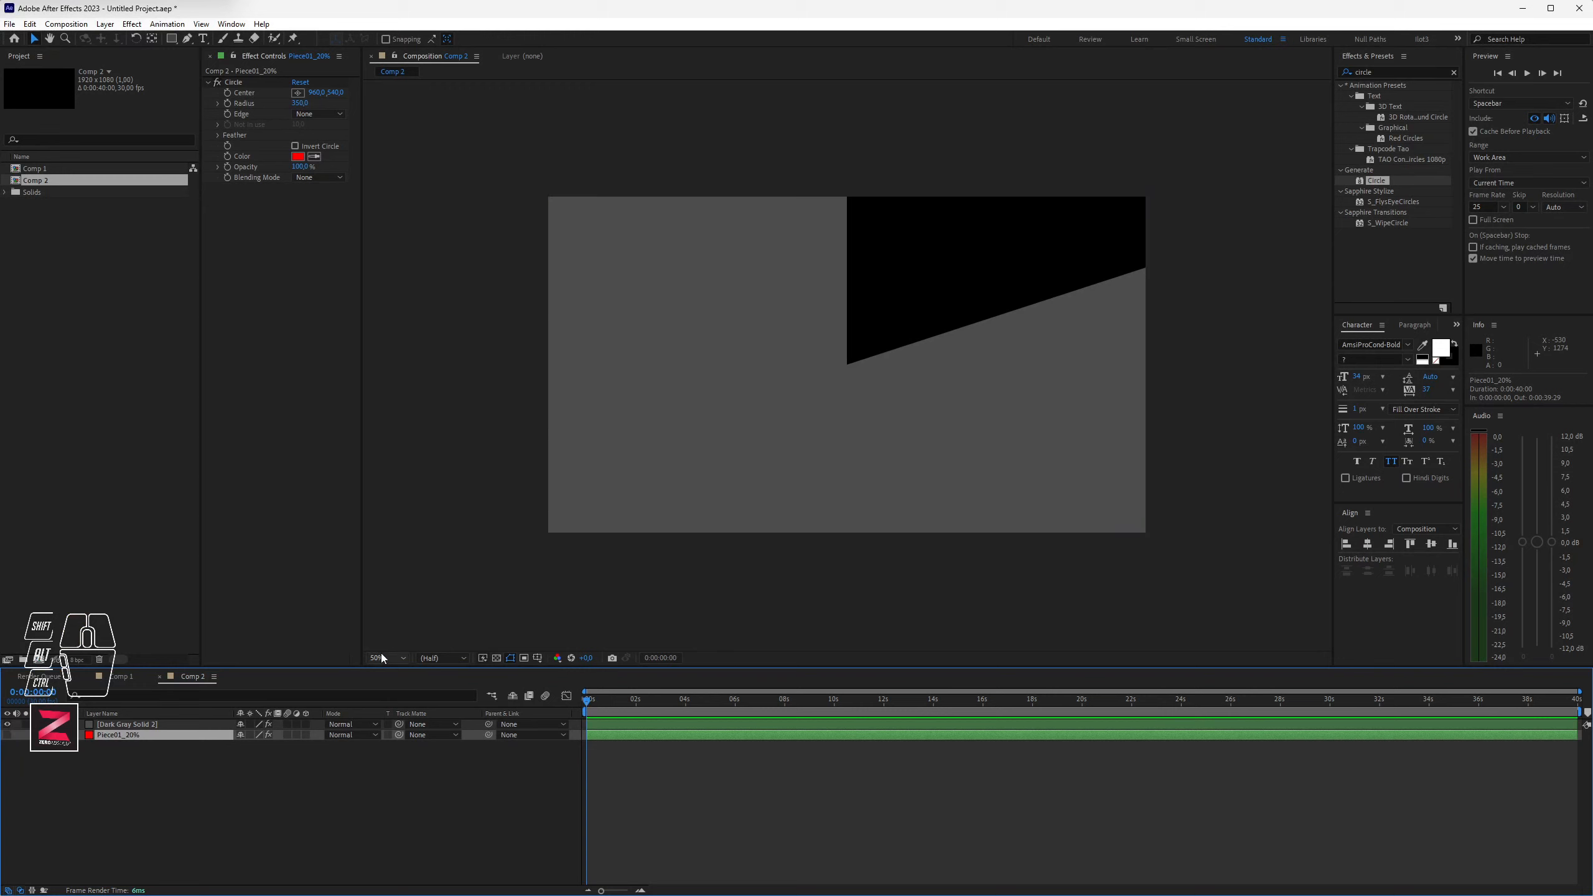
click(496, 658)
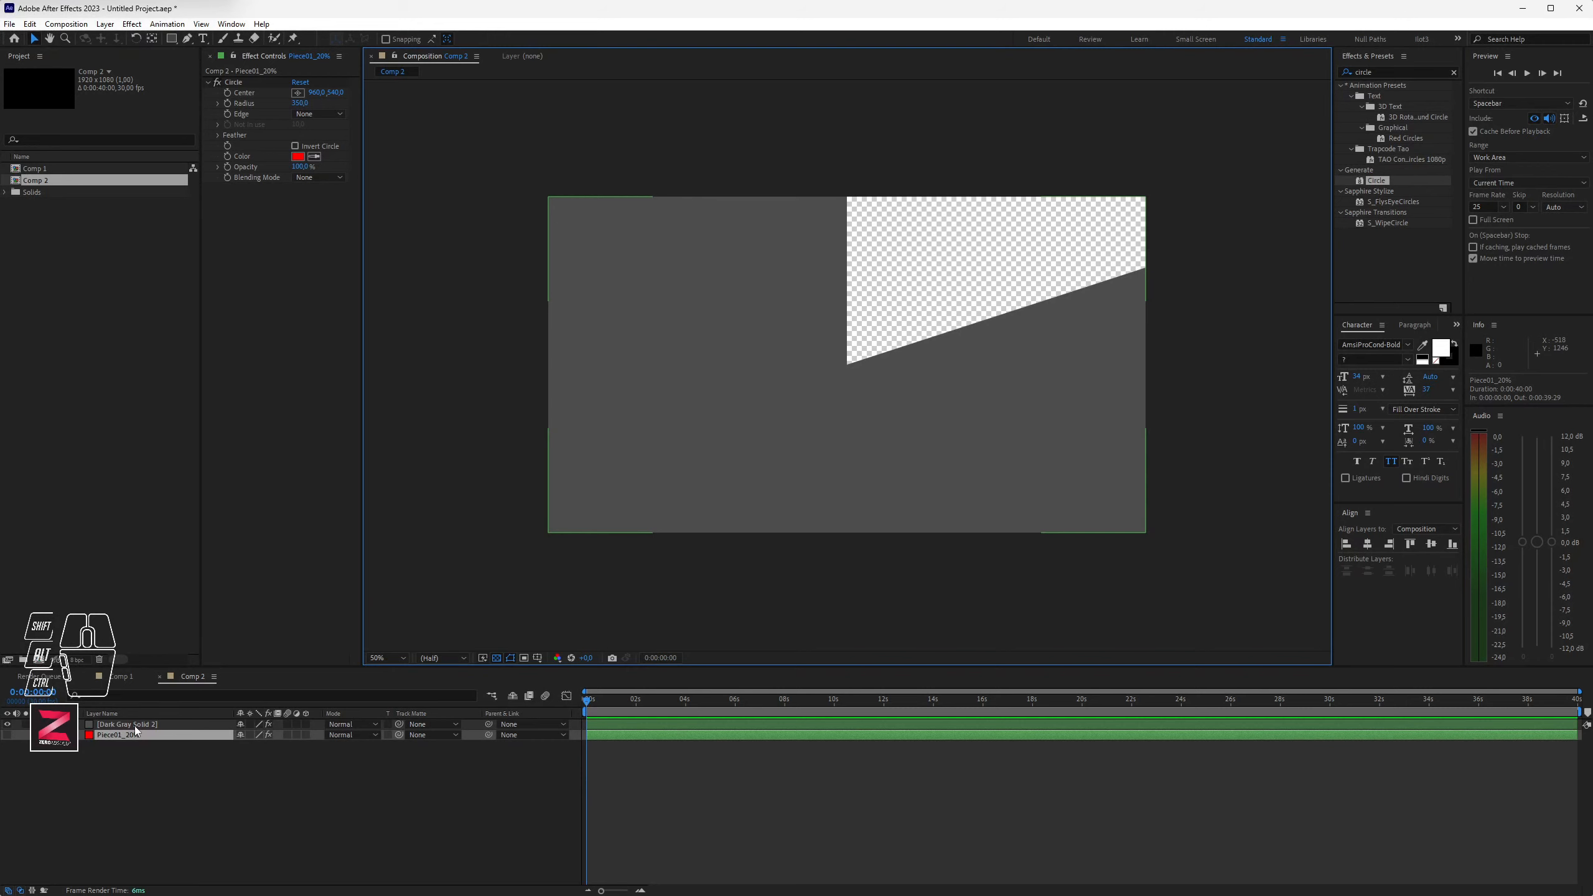
click(7, 735)
click(8, 724)
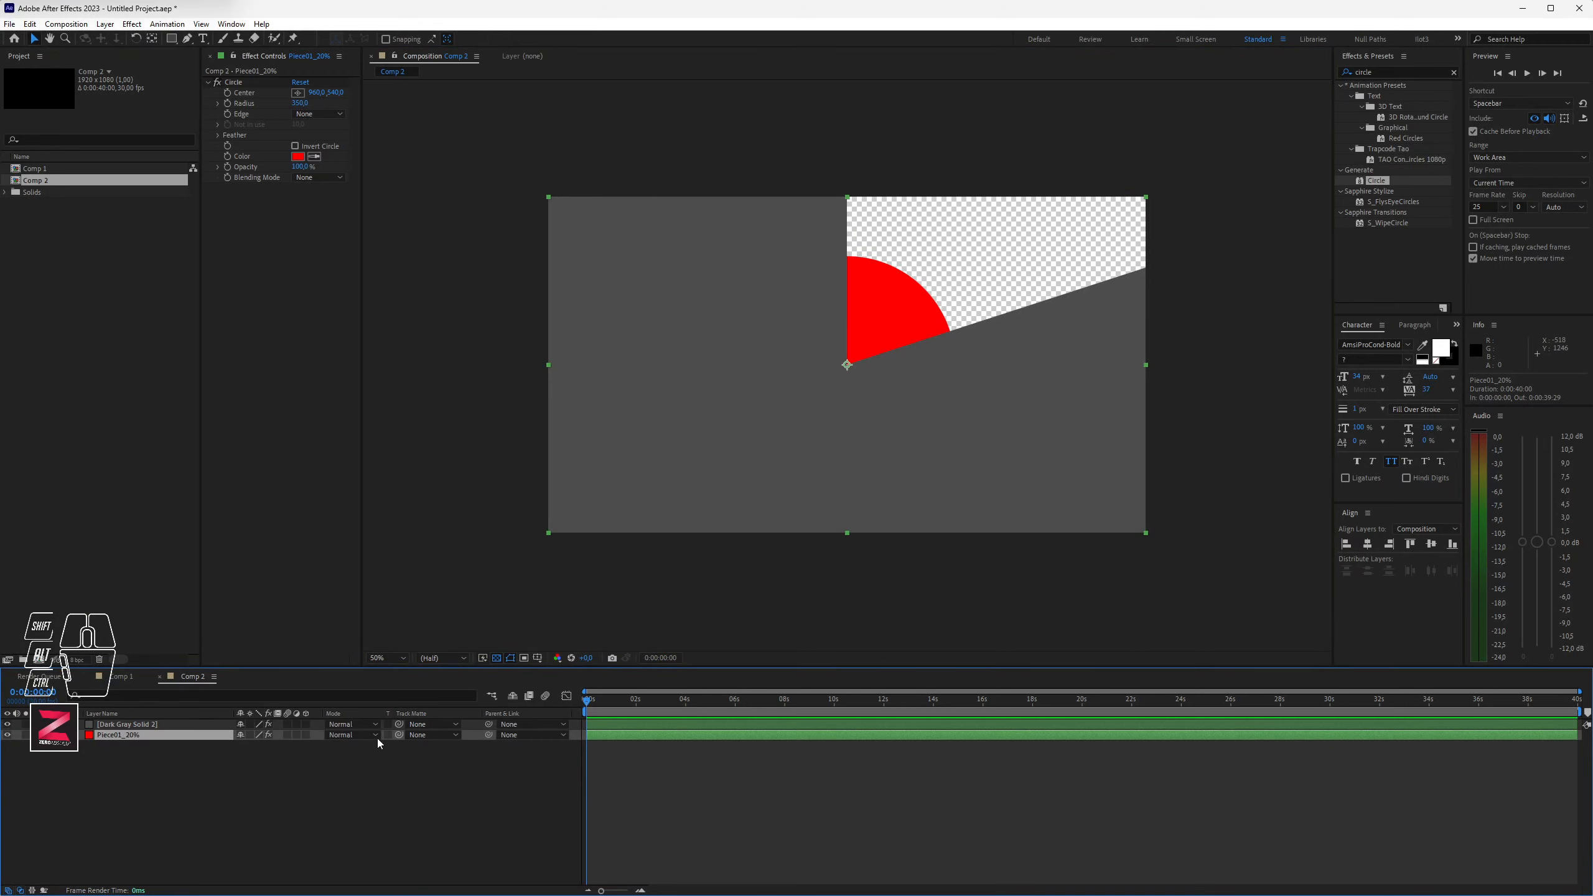
Step: Set Dark Gray Solid 2 as the track matte of Piece01_20% and invert the alpha matte
click(415, 736)
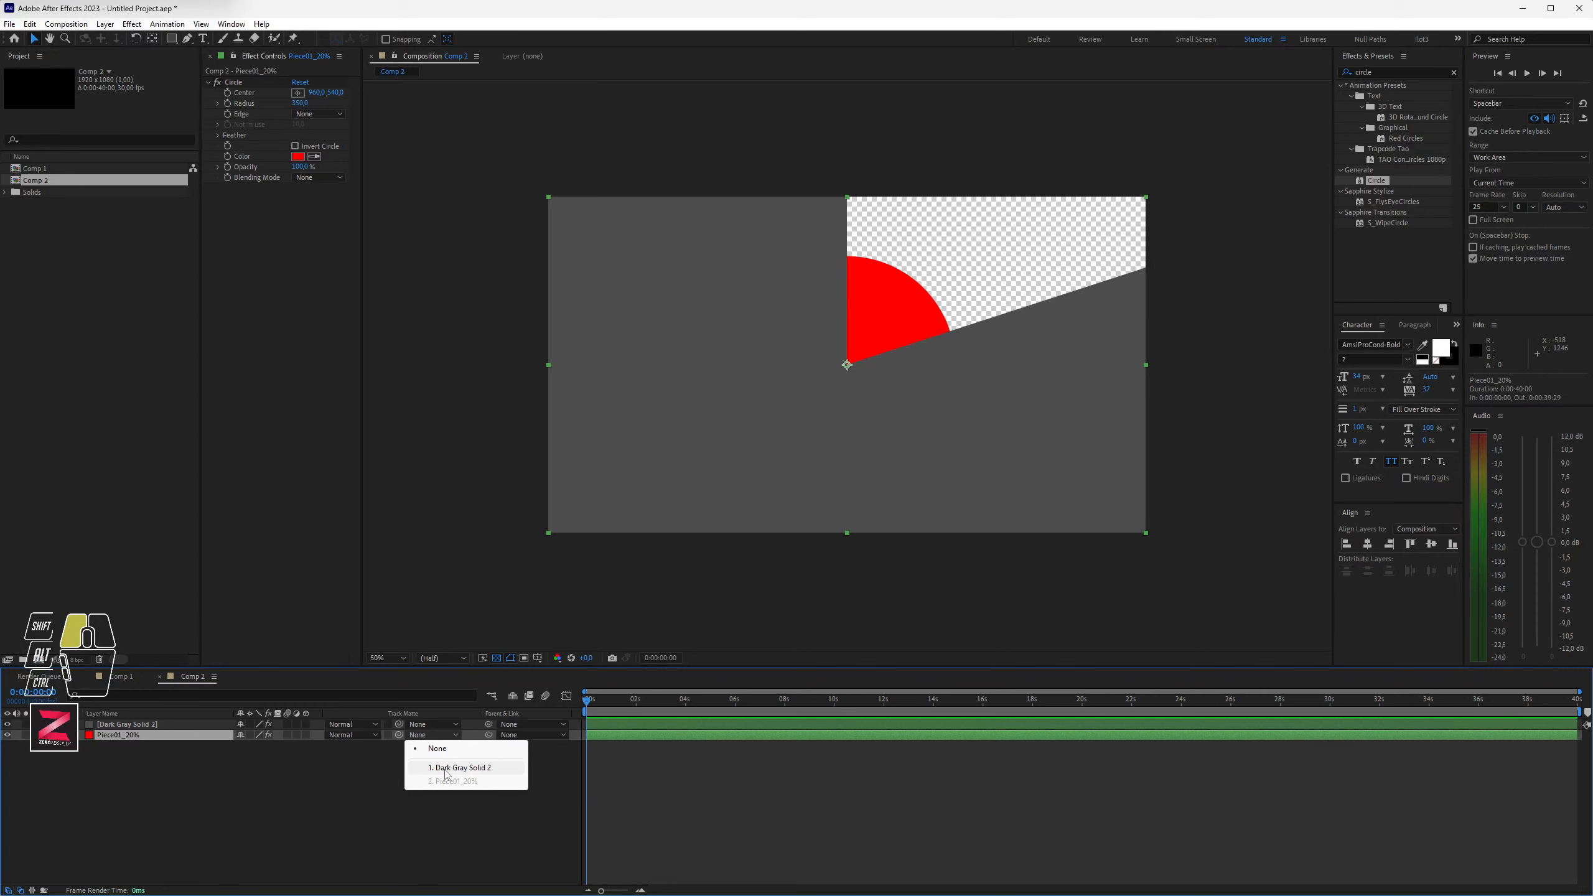
click(483, 768)
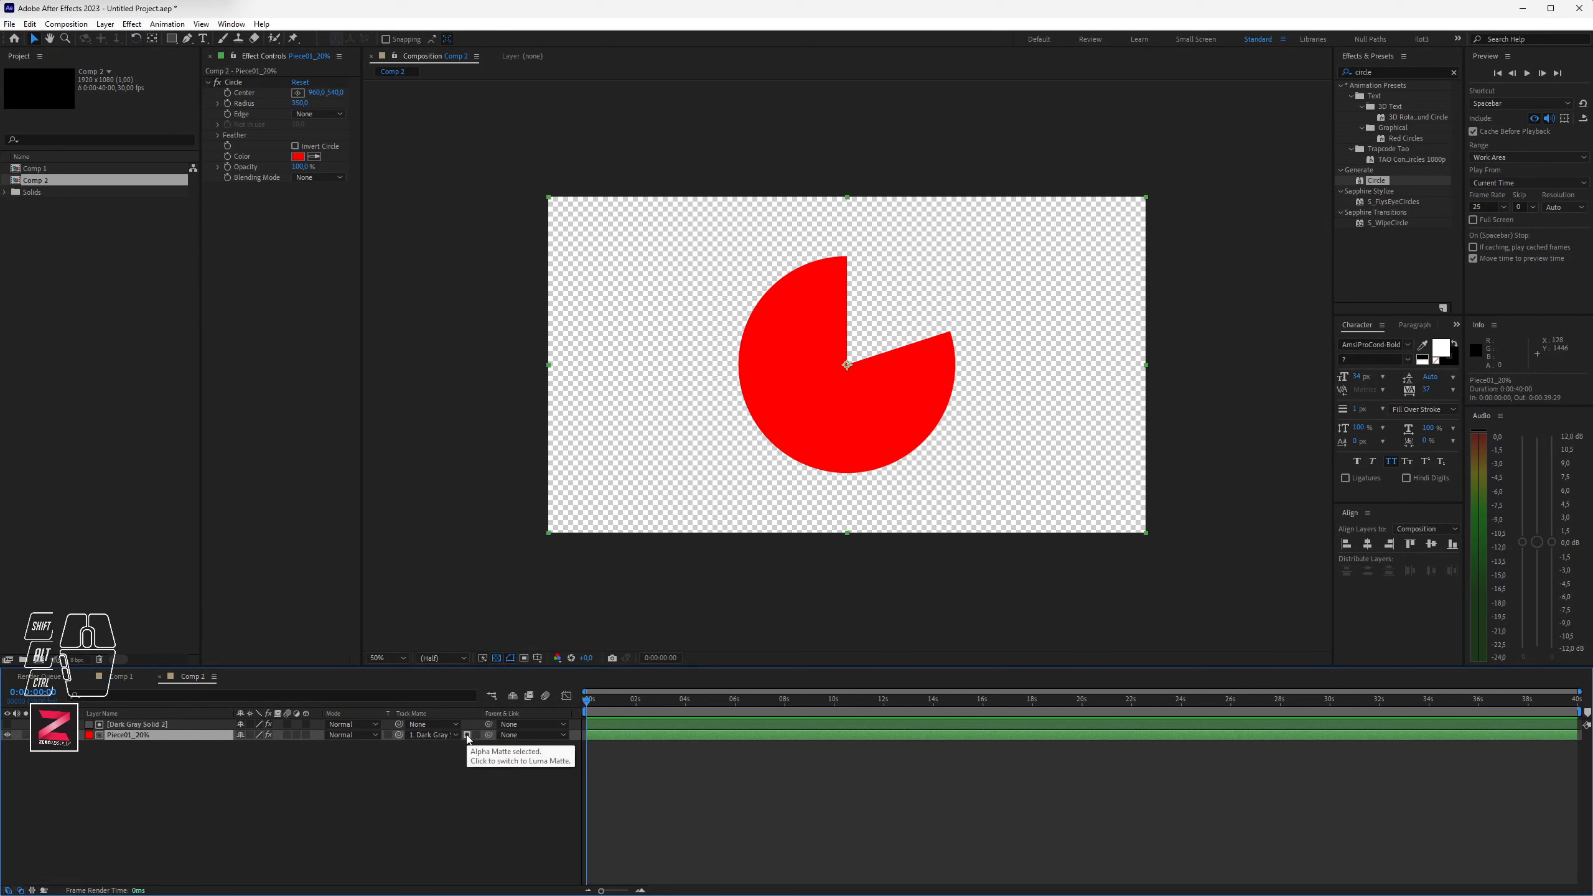
click(431, 734)
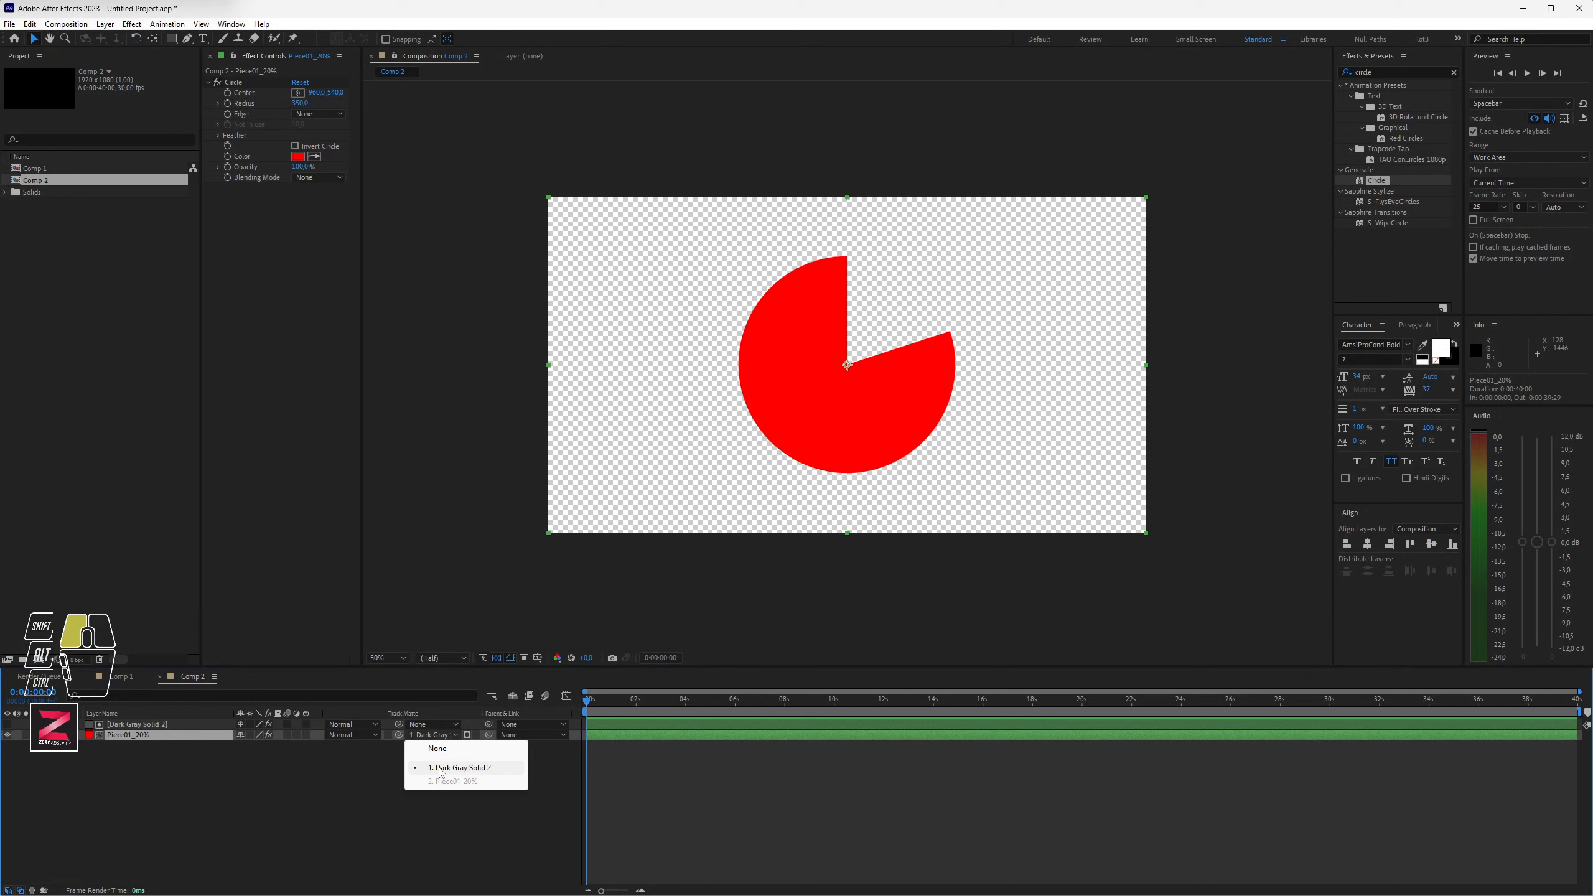
click(441, 769)
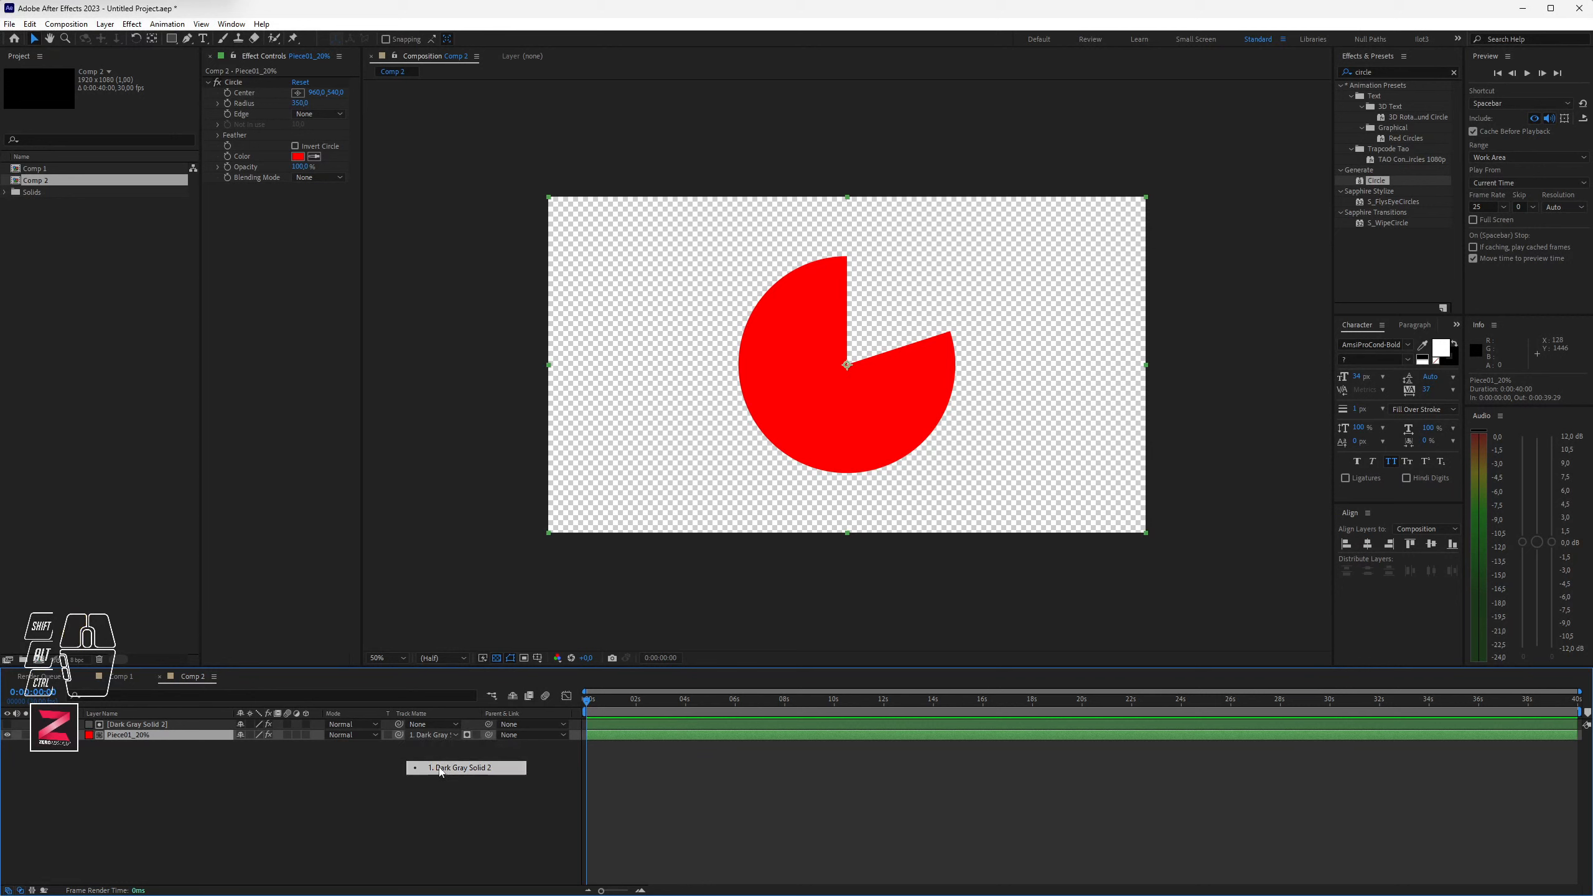
click(468, 737)
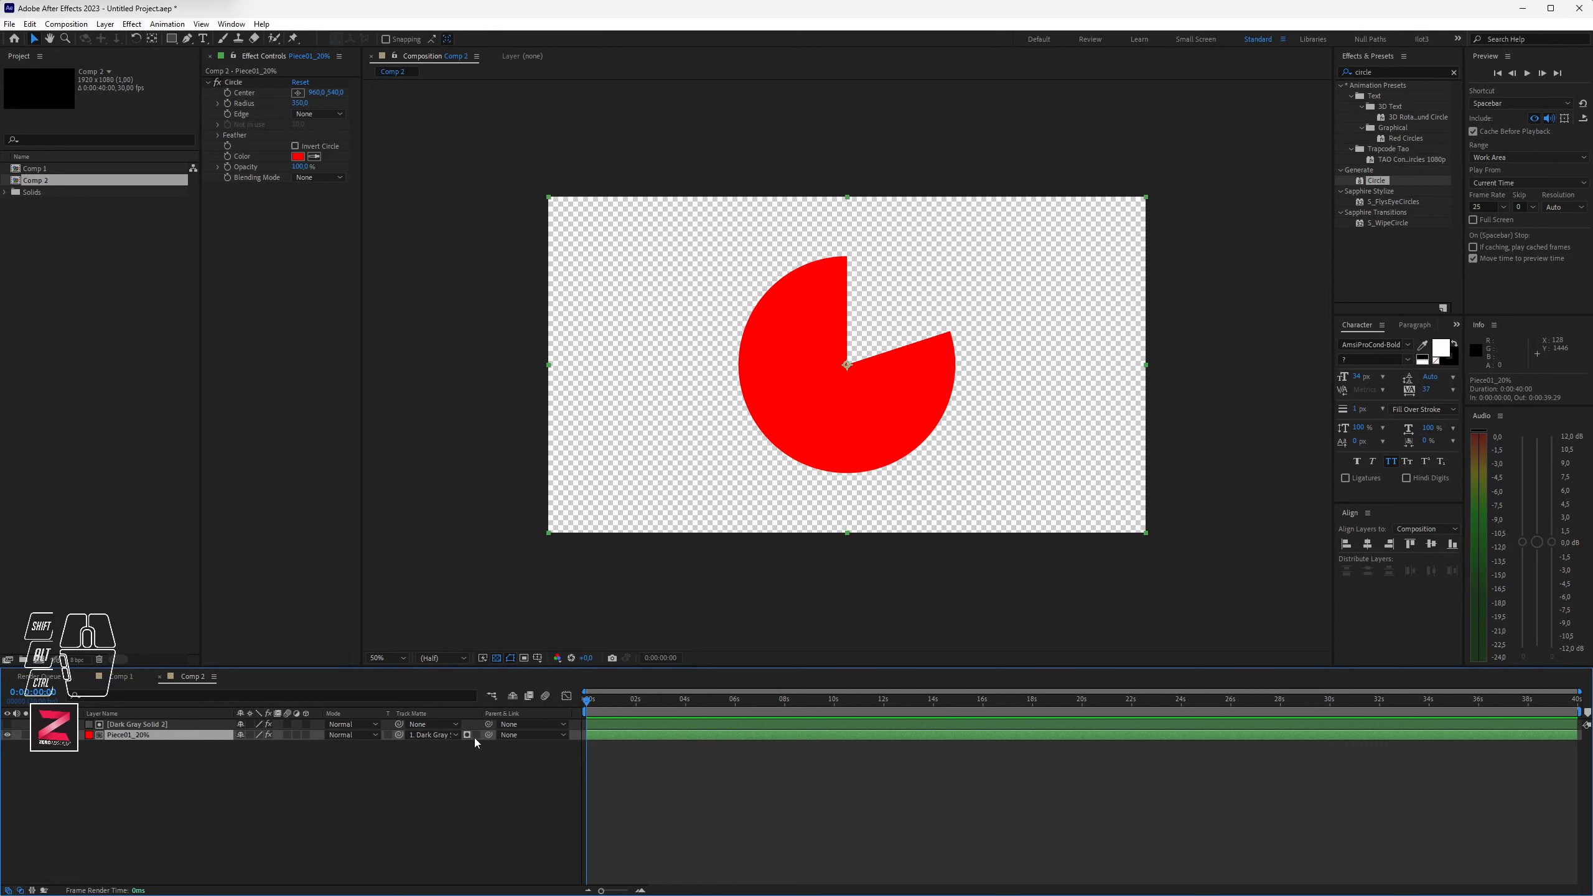
click(477, 735)
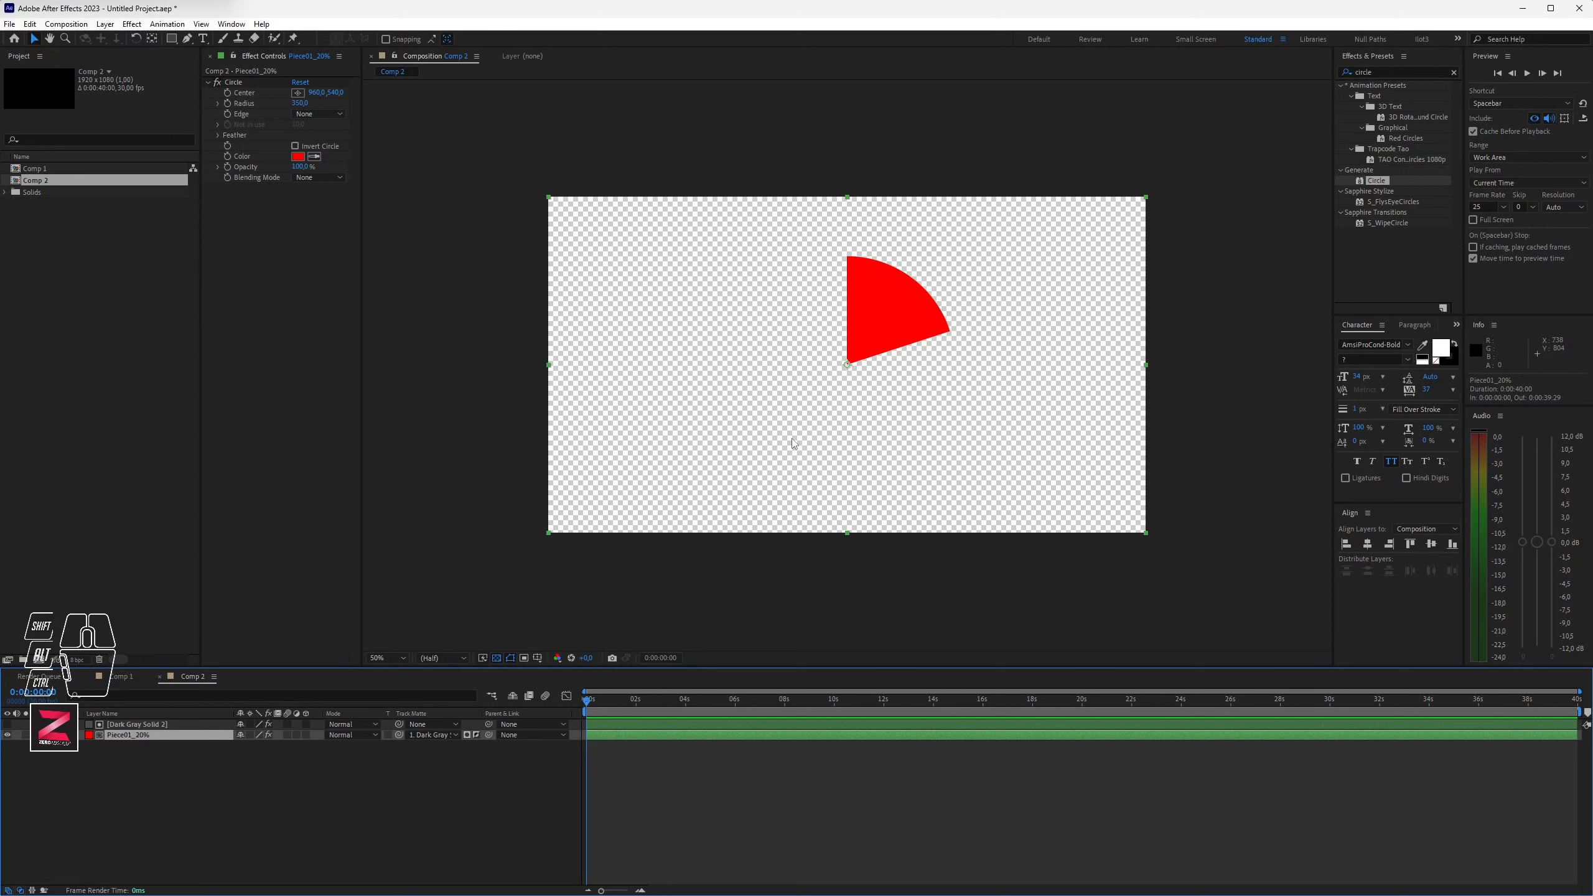
Step: Temporarily show the dark gray matte layer to examine how its wiped area lines up with the red slice
click(127, 723)
click(7, 725)
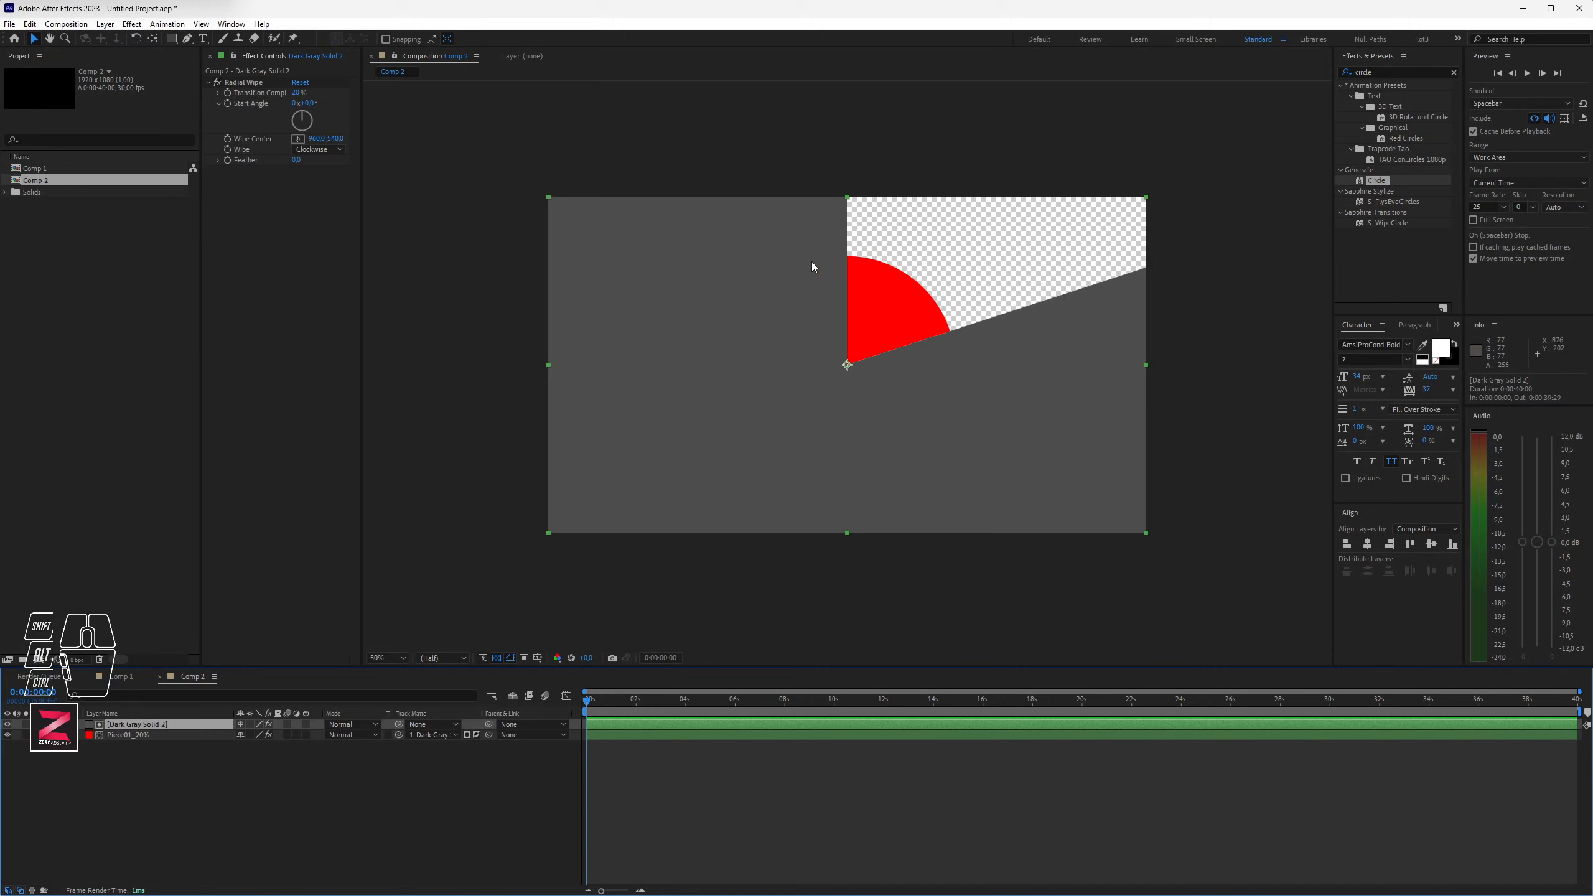
shift+click(135, 736)
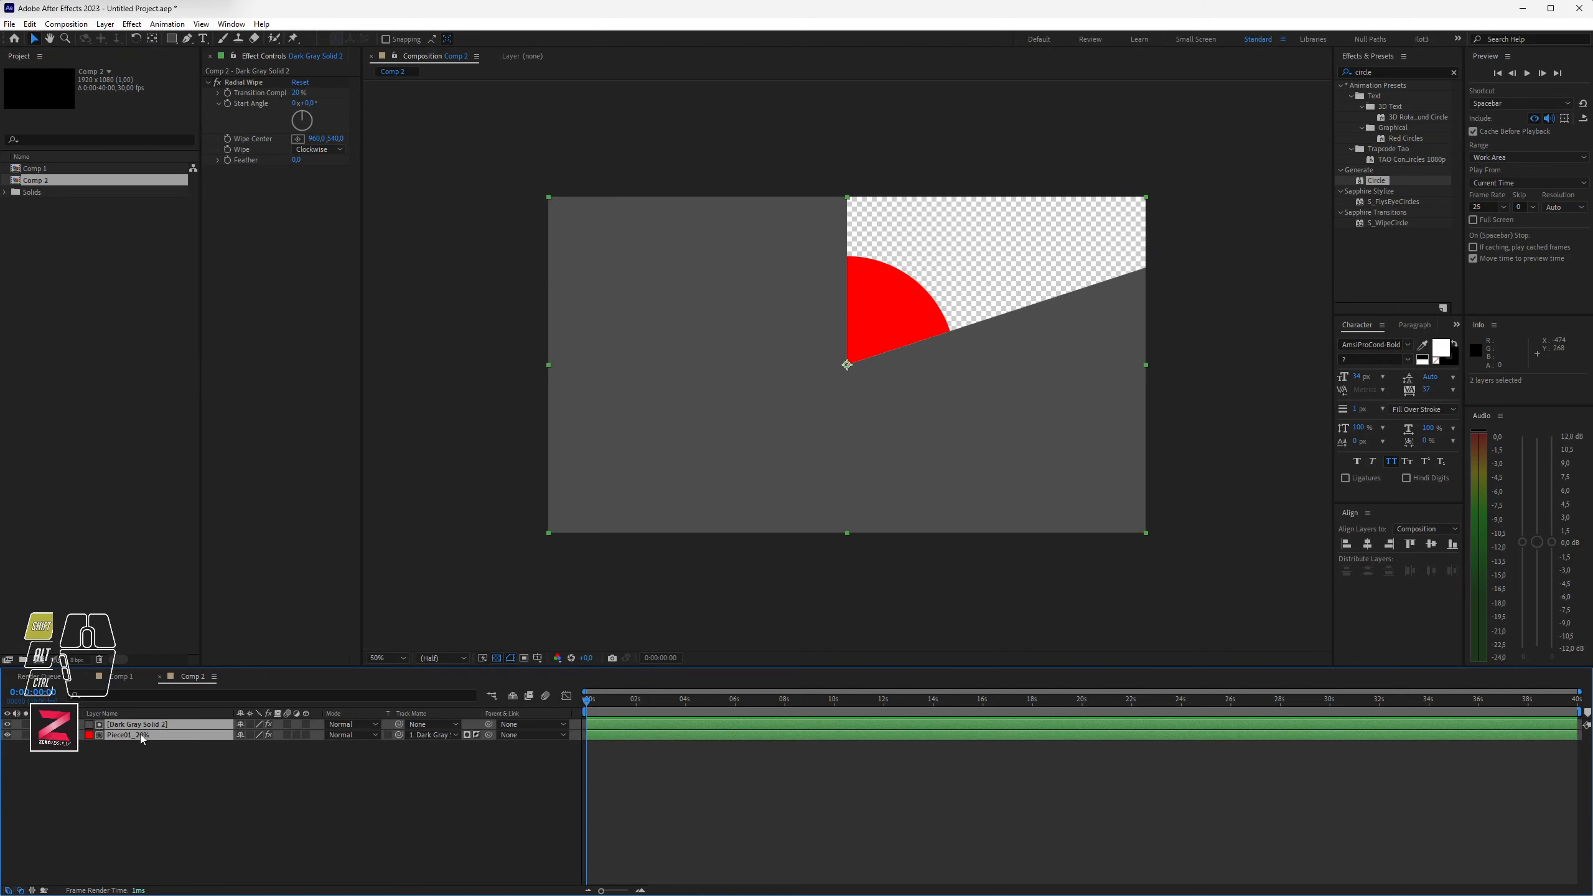
click(48, 771)
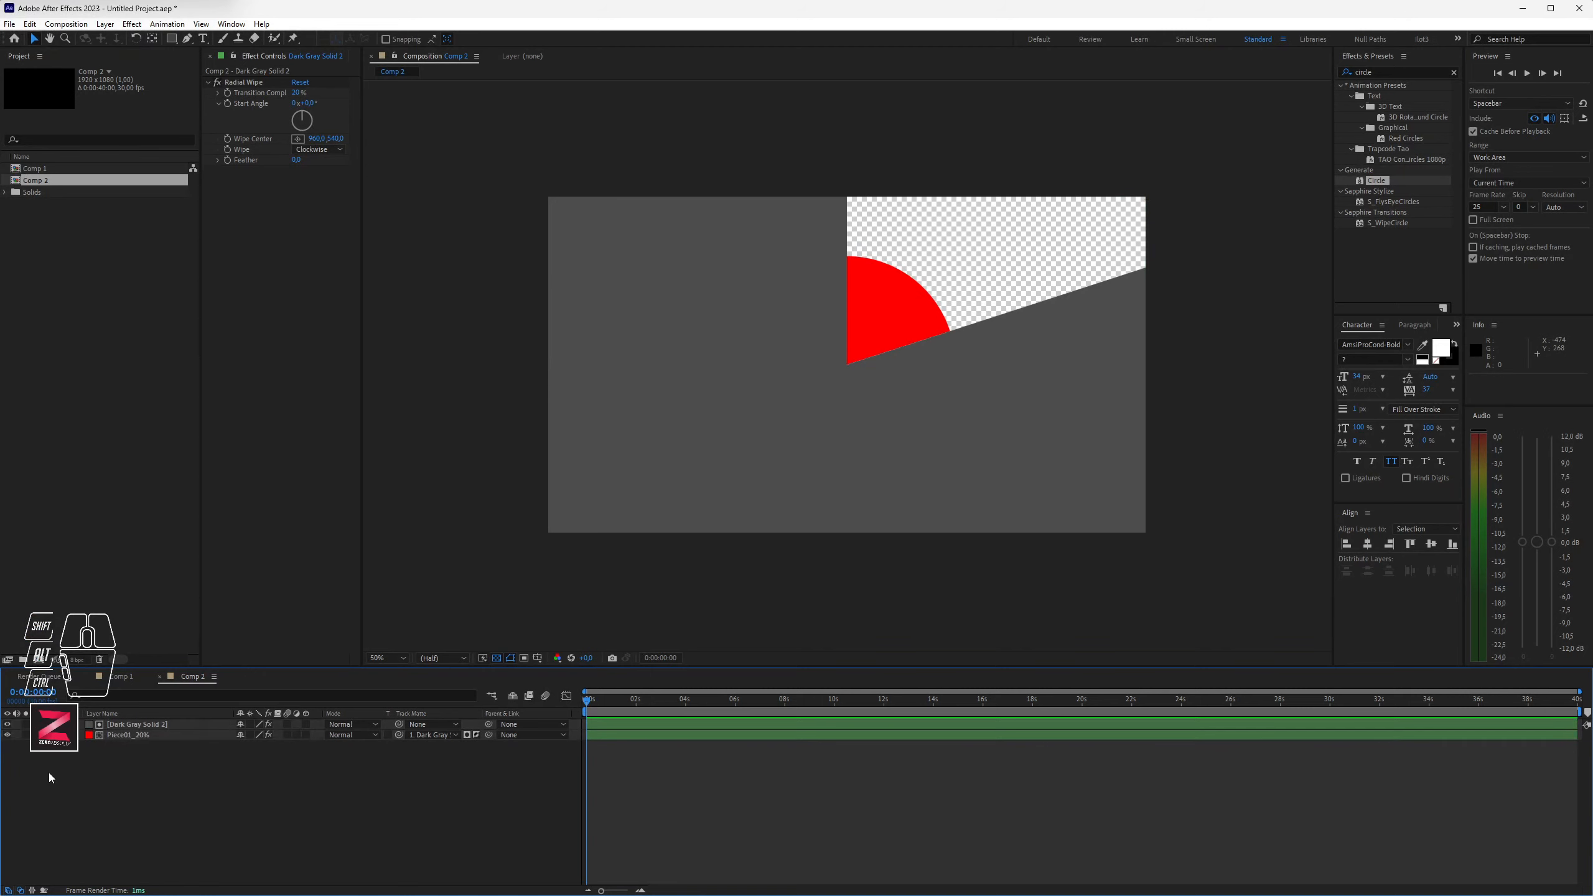
click(8, 725)
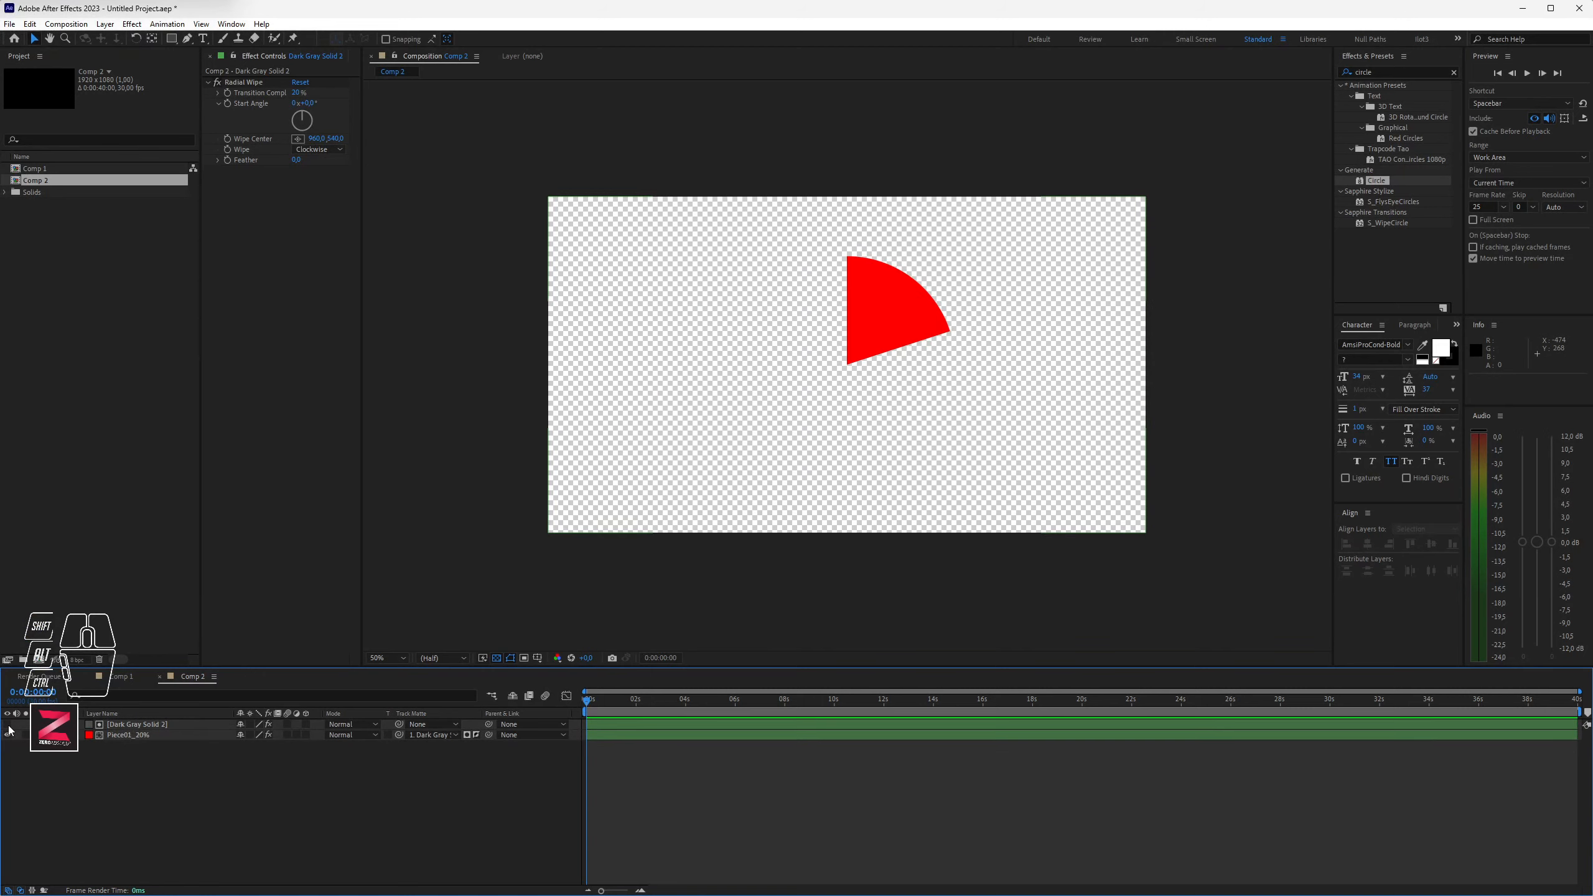
Step: Duplicate the dark gray solid and Piece01_20% together and place the copied pair above the originals
click(139, 726)
shift+click(137, 736)
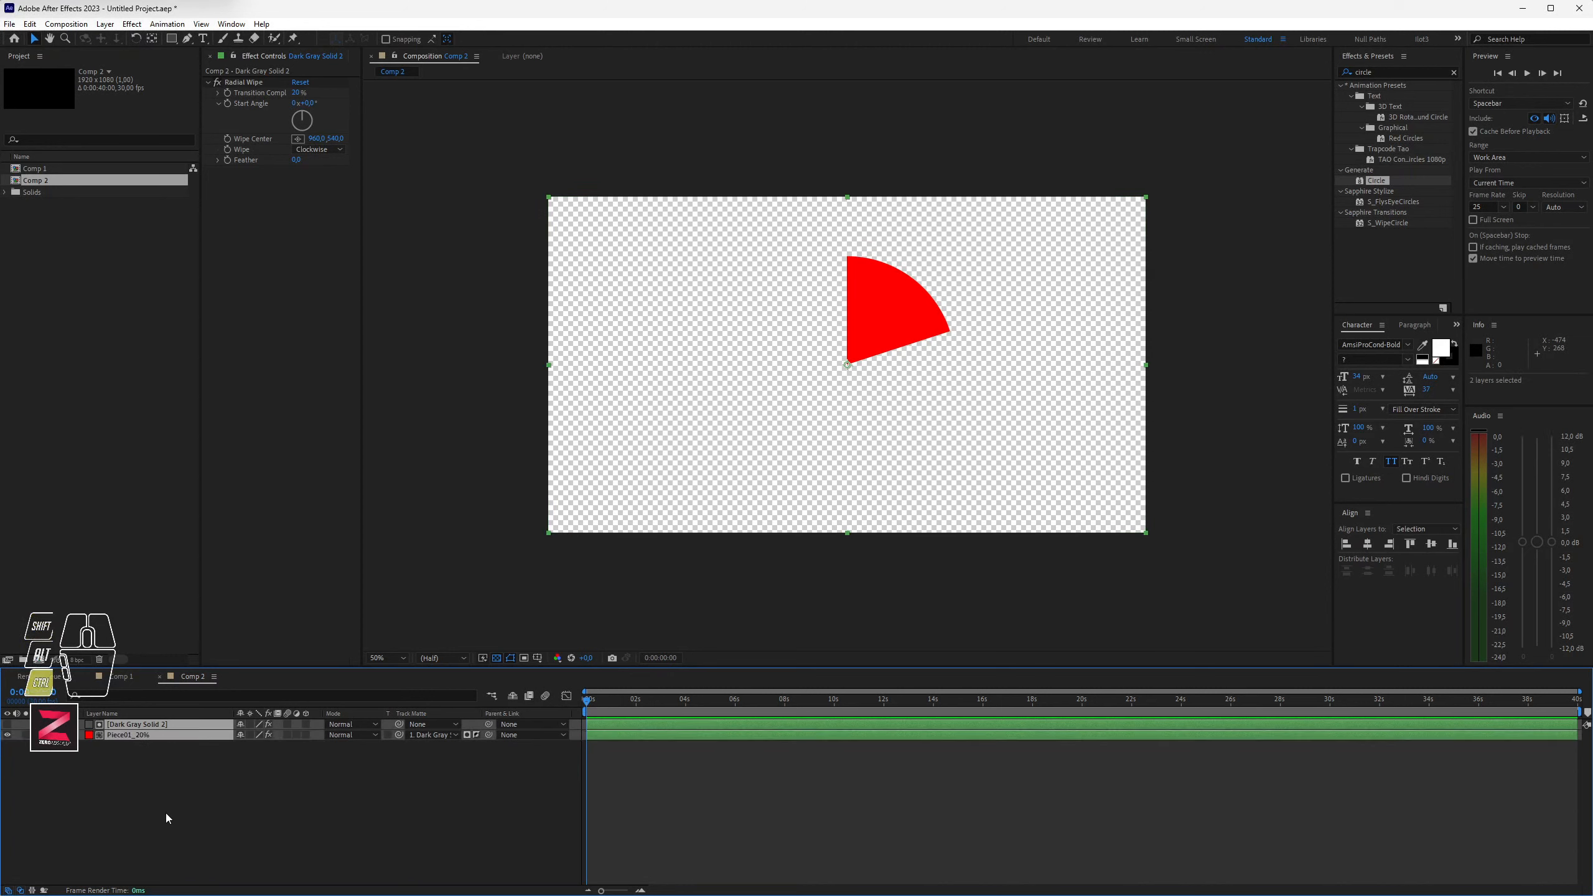
key(ctrl+d)
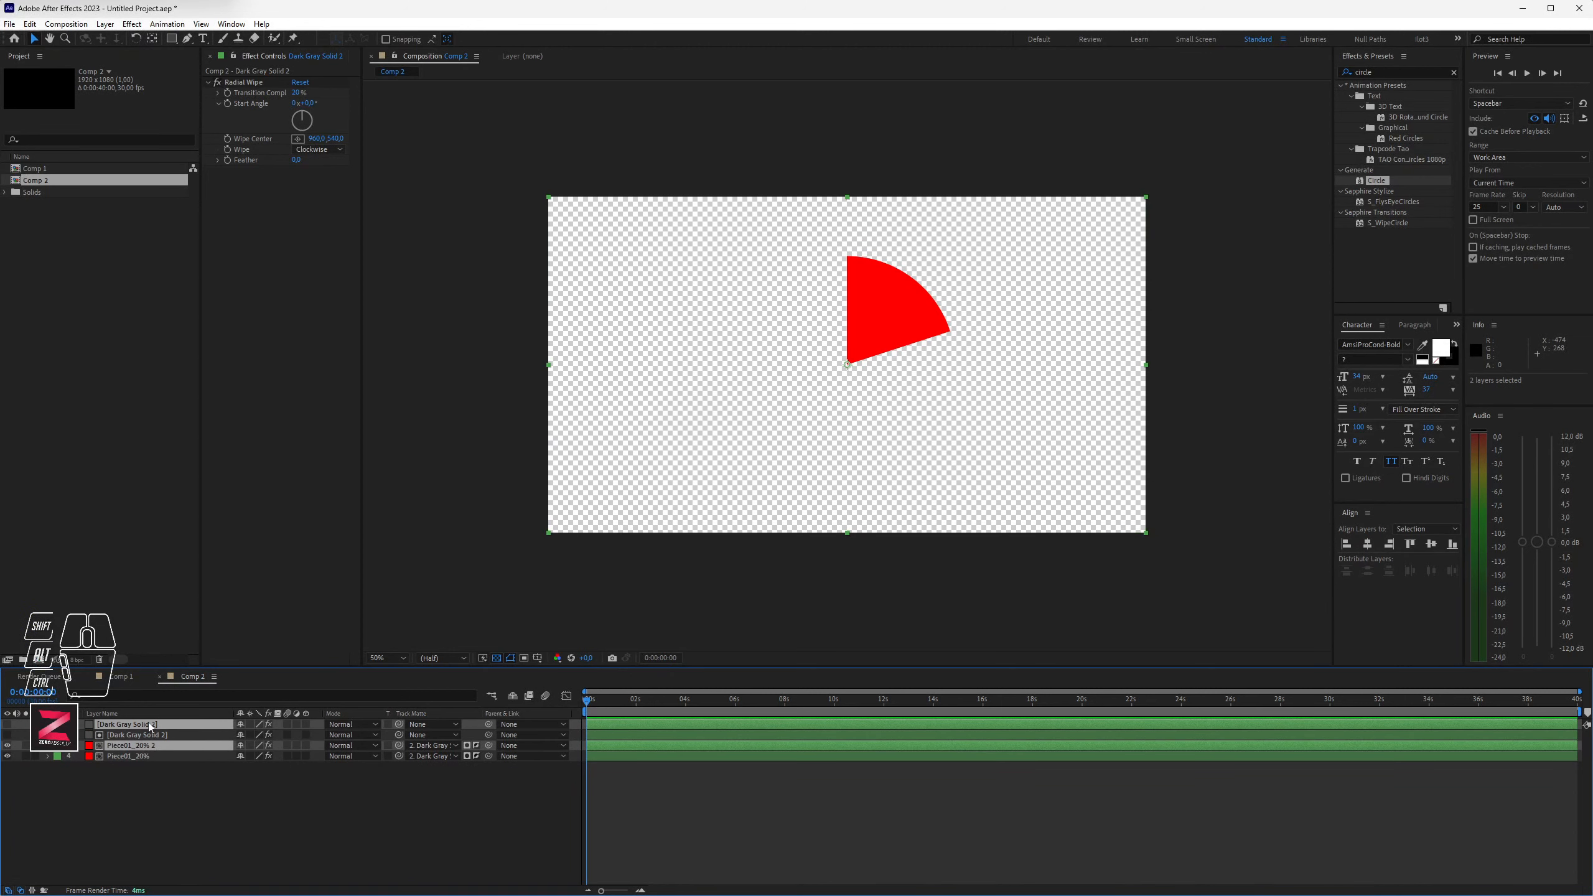
drag(149, 725, 150, 732)
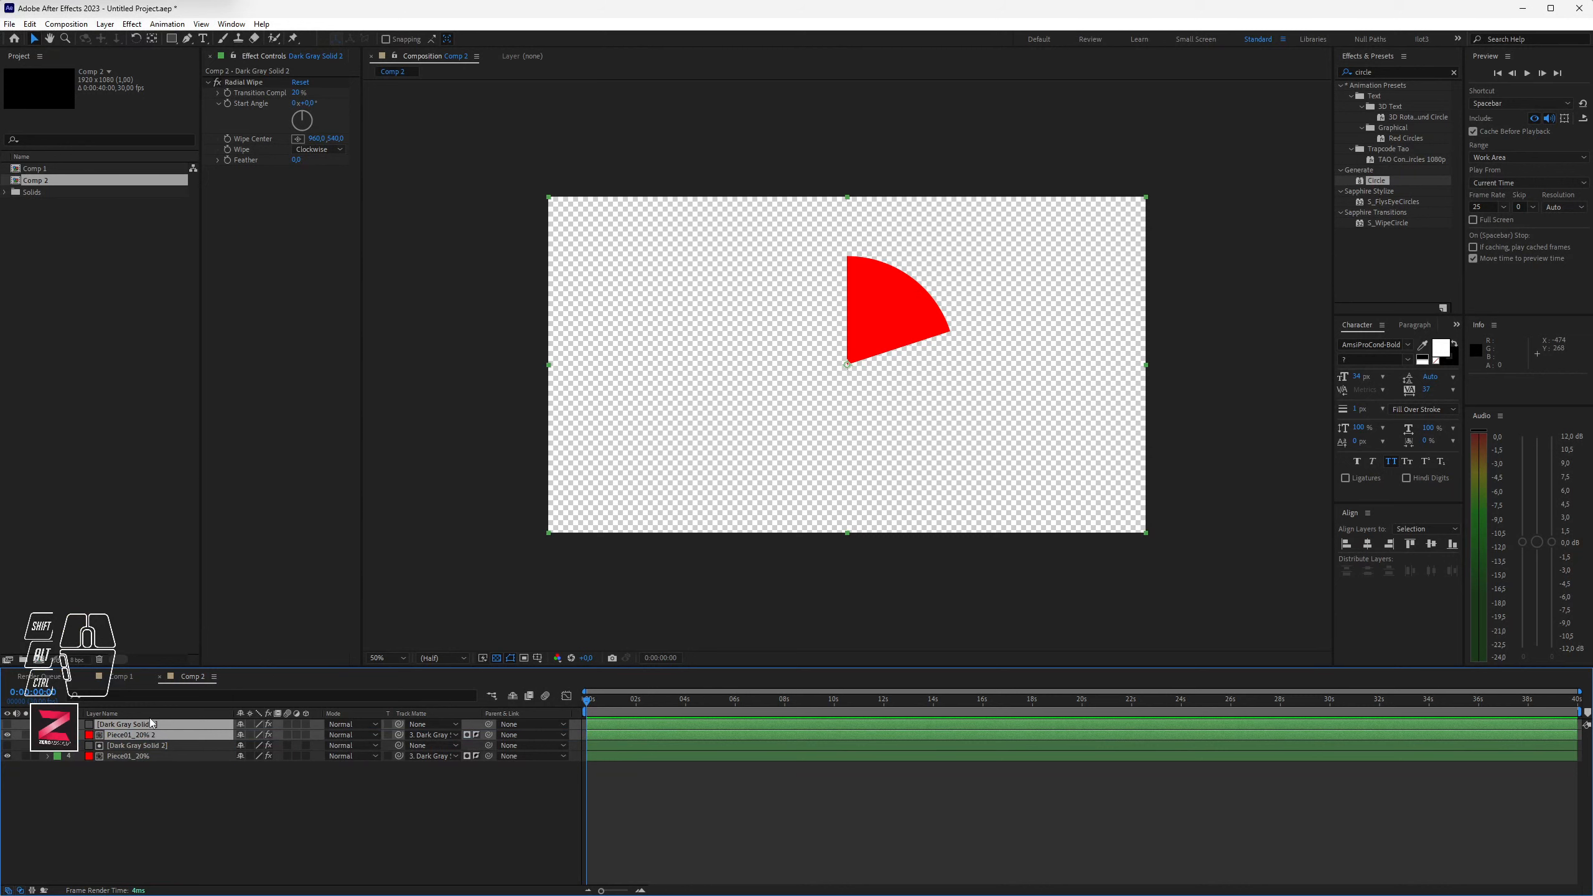
click(119, 831)
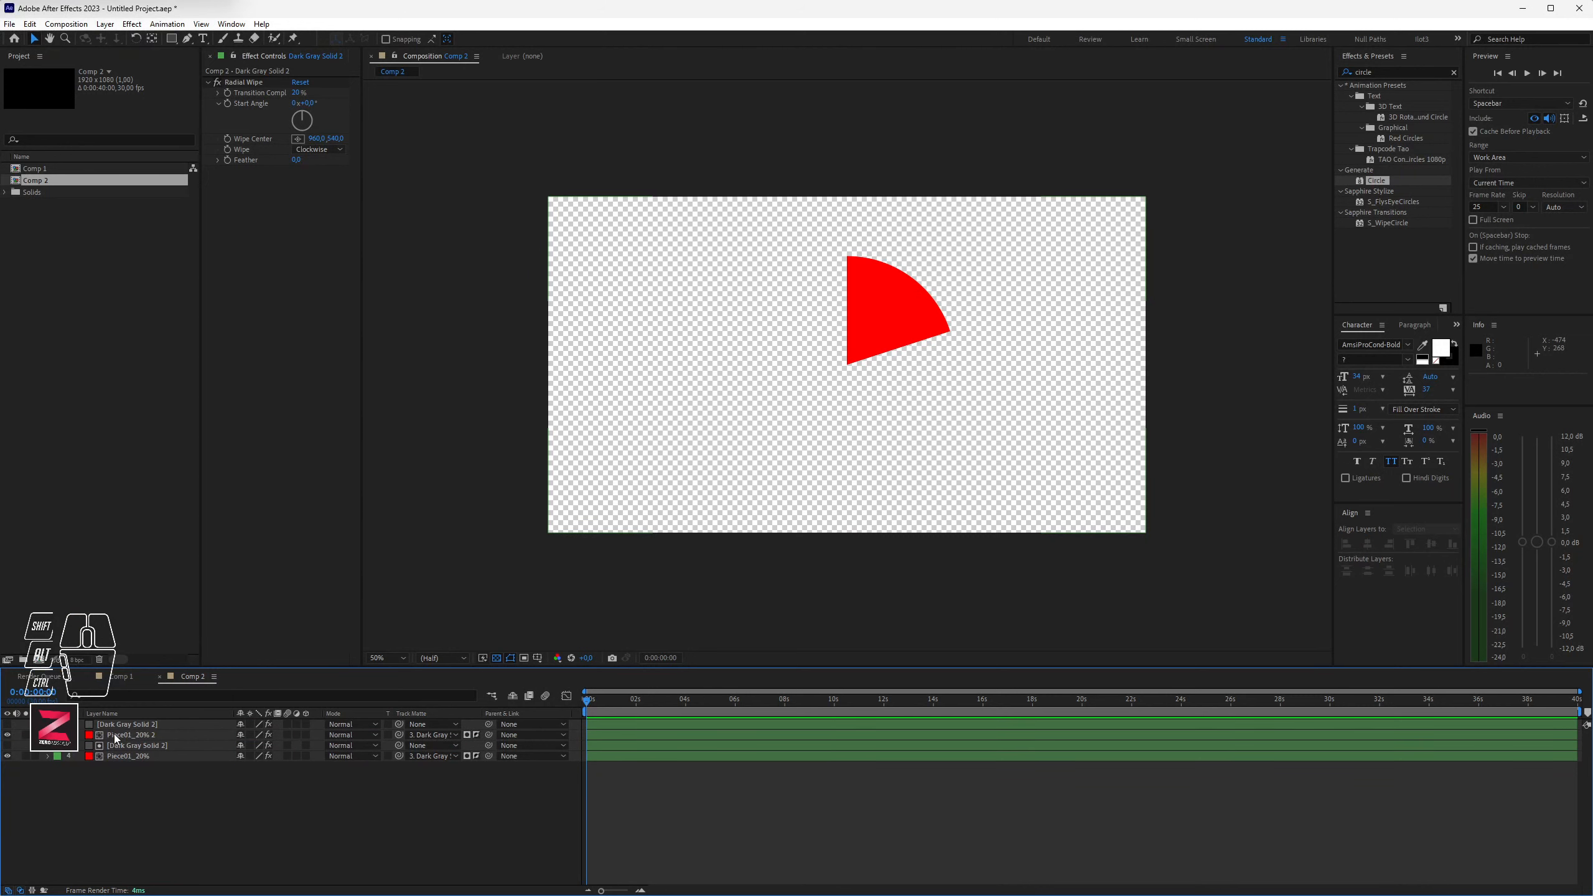
Step: Rename the duplicated red slice layer as Piece02_40%
double_click(132, 734)
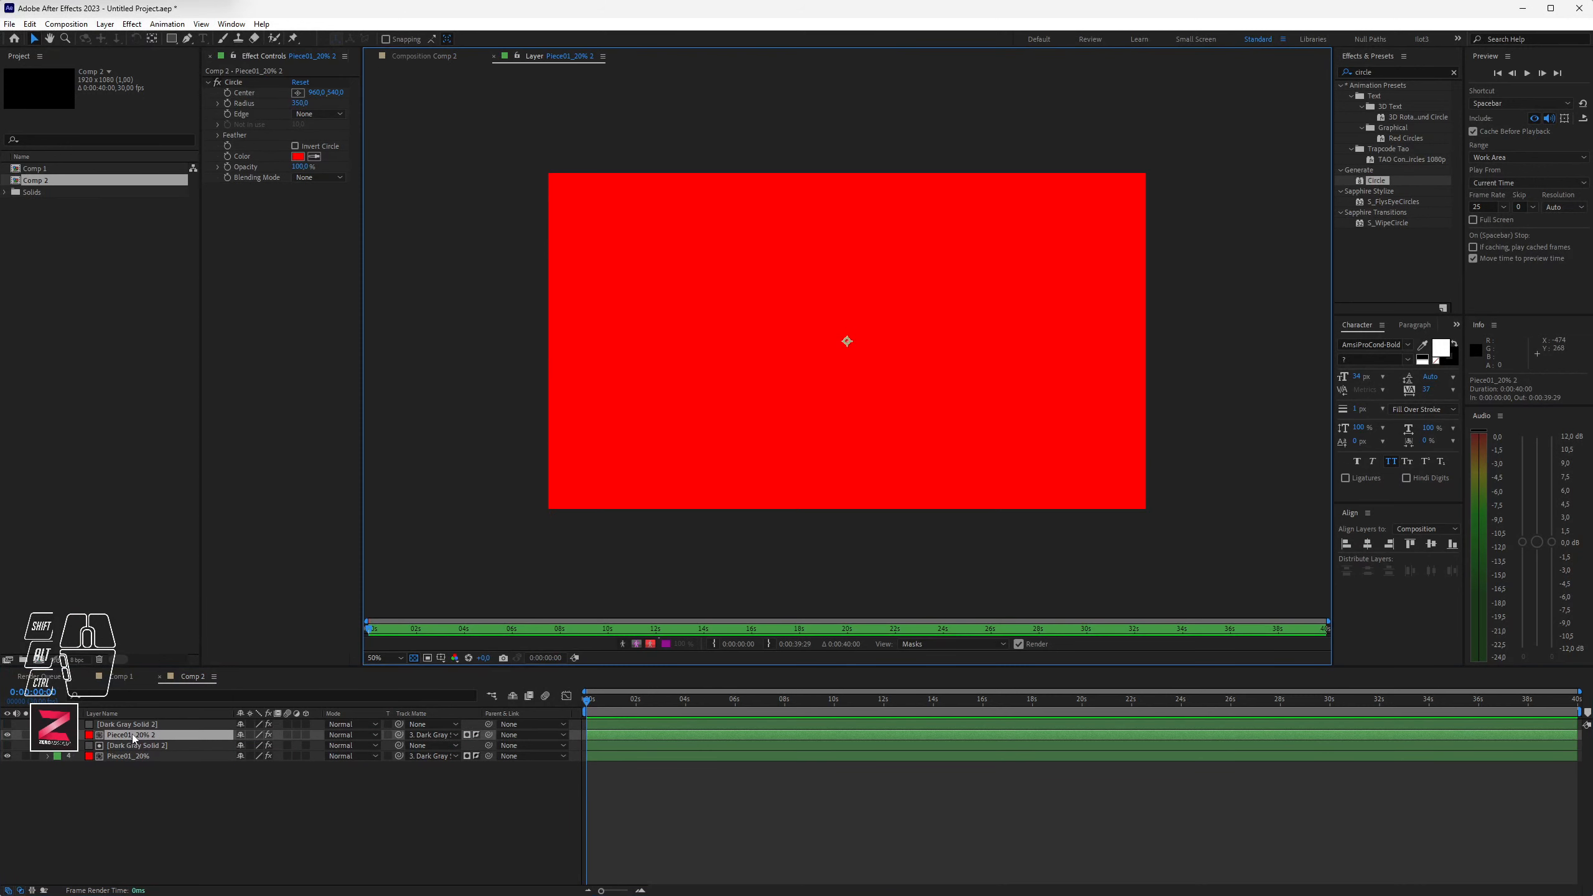
click(408, 56)
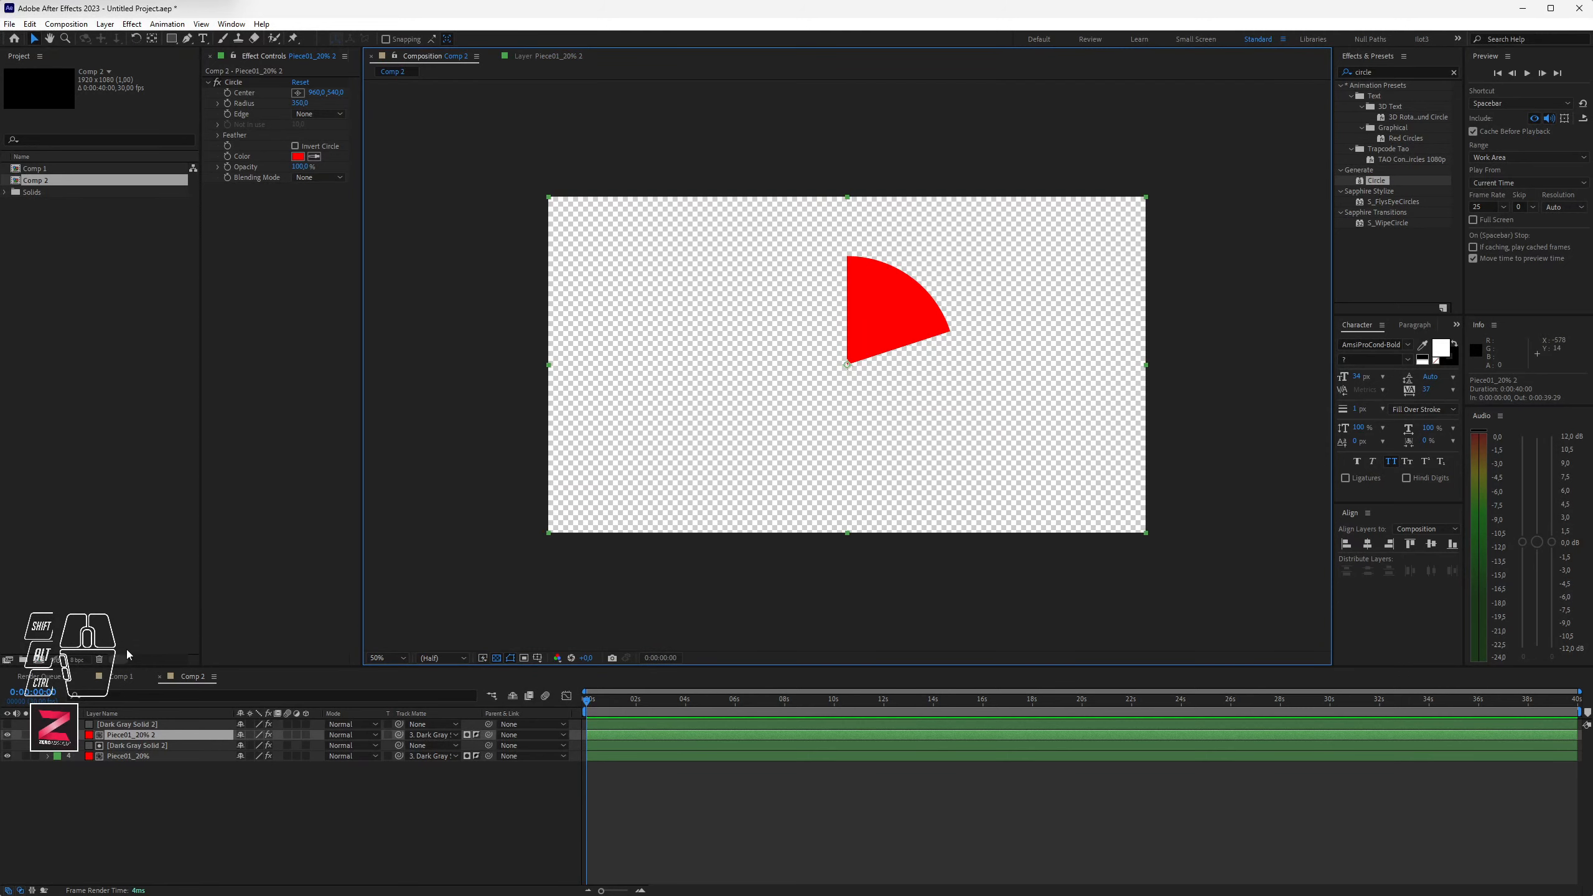
key(Return)
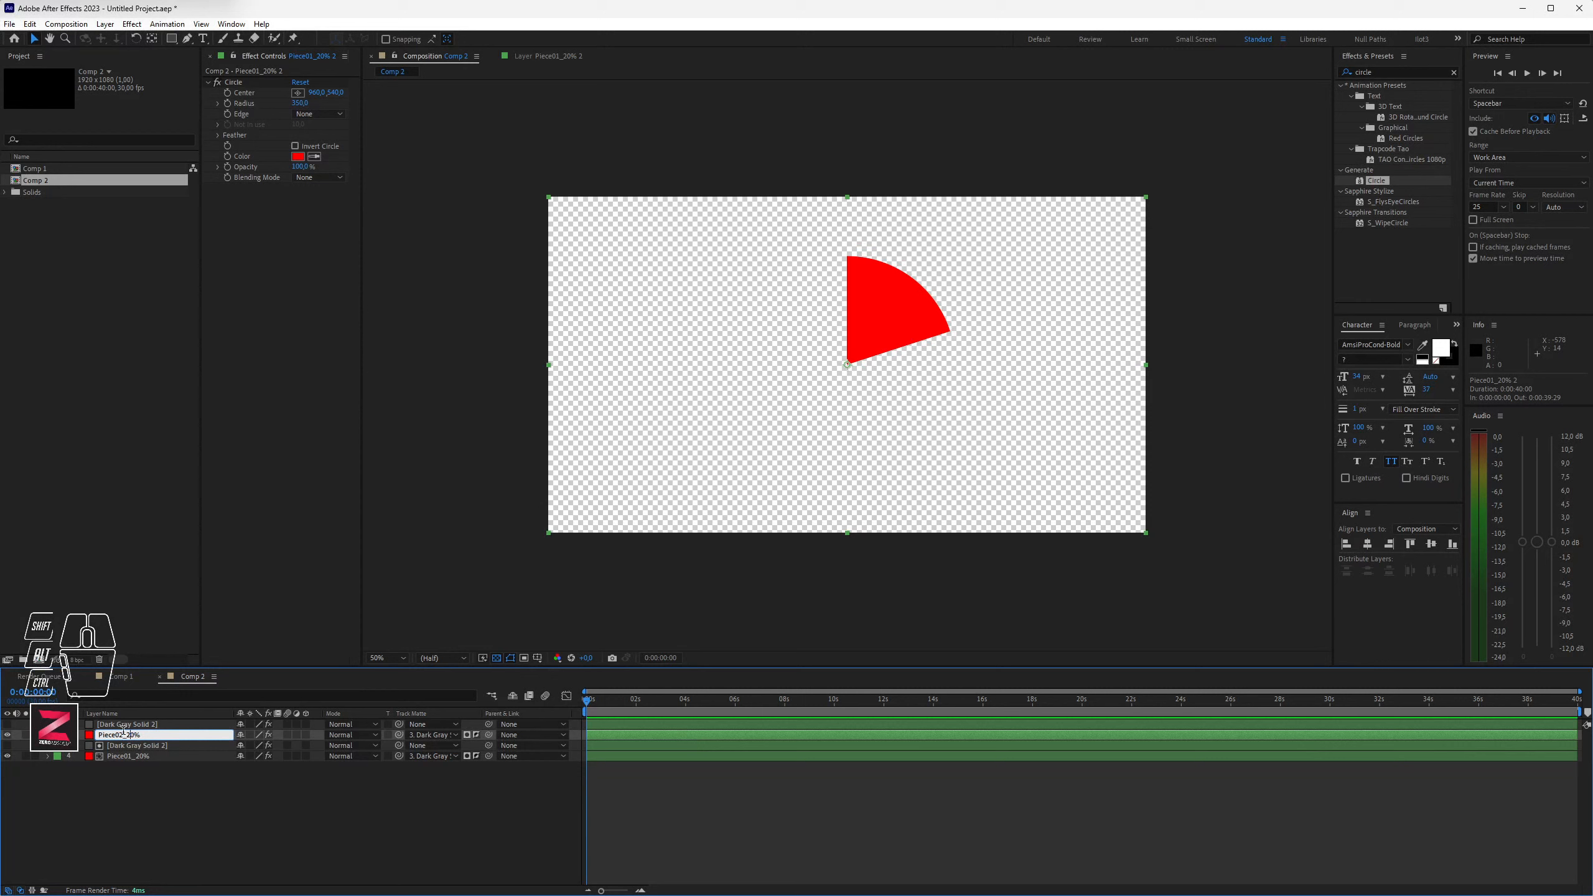
key(BackSpace)
text(4)
key(Return)
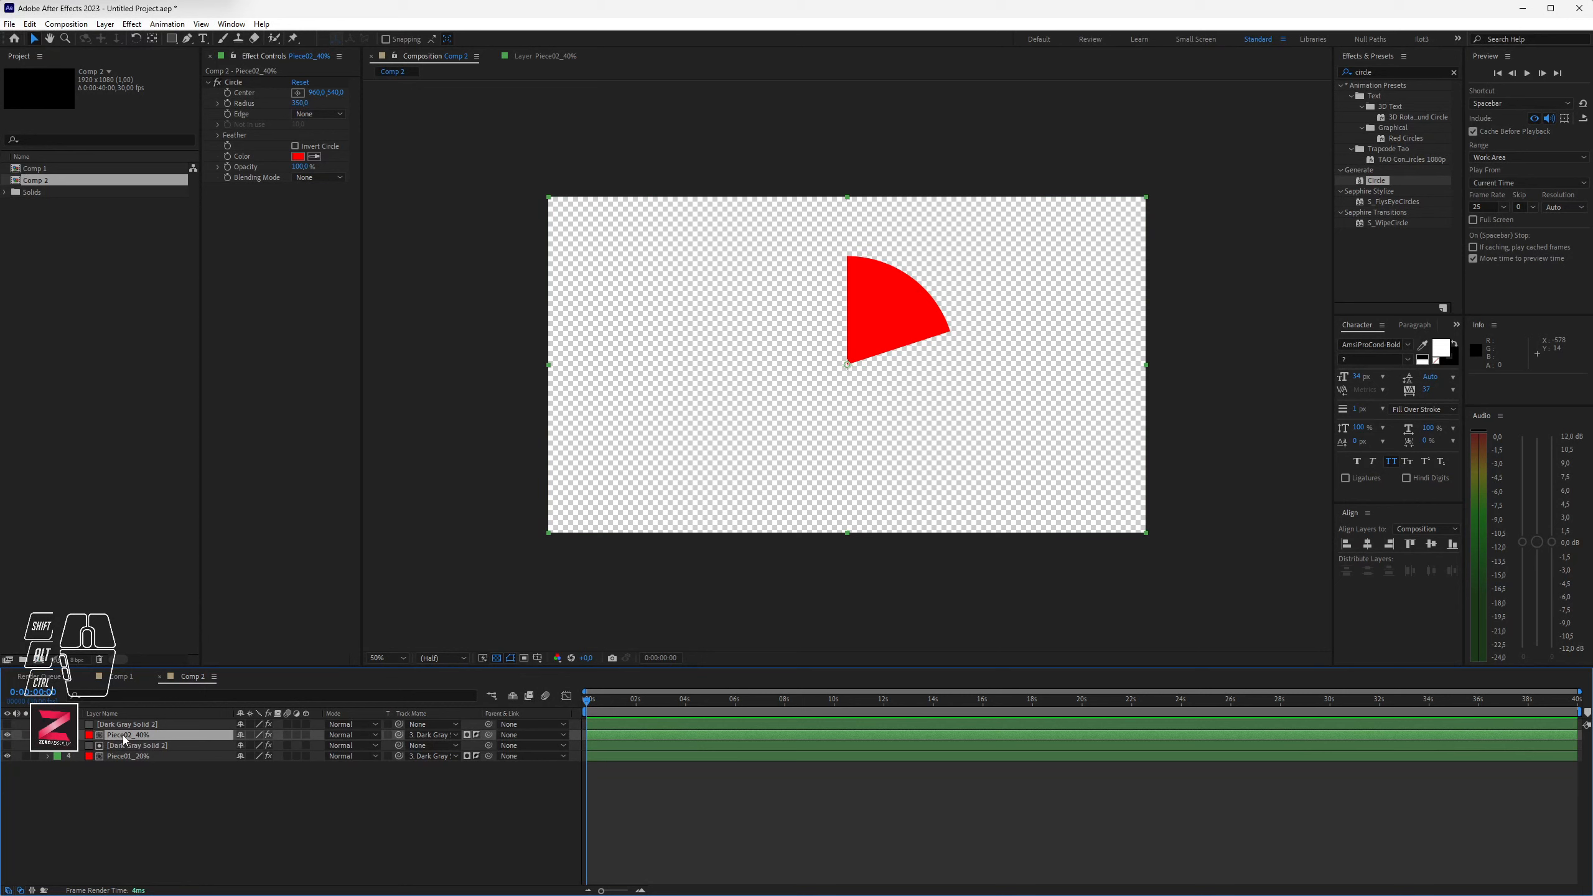
Step: Change the Circle effect's color on the Piece02_40% layer to bright green
click(122, 735)
click(235, 82)
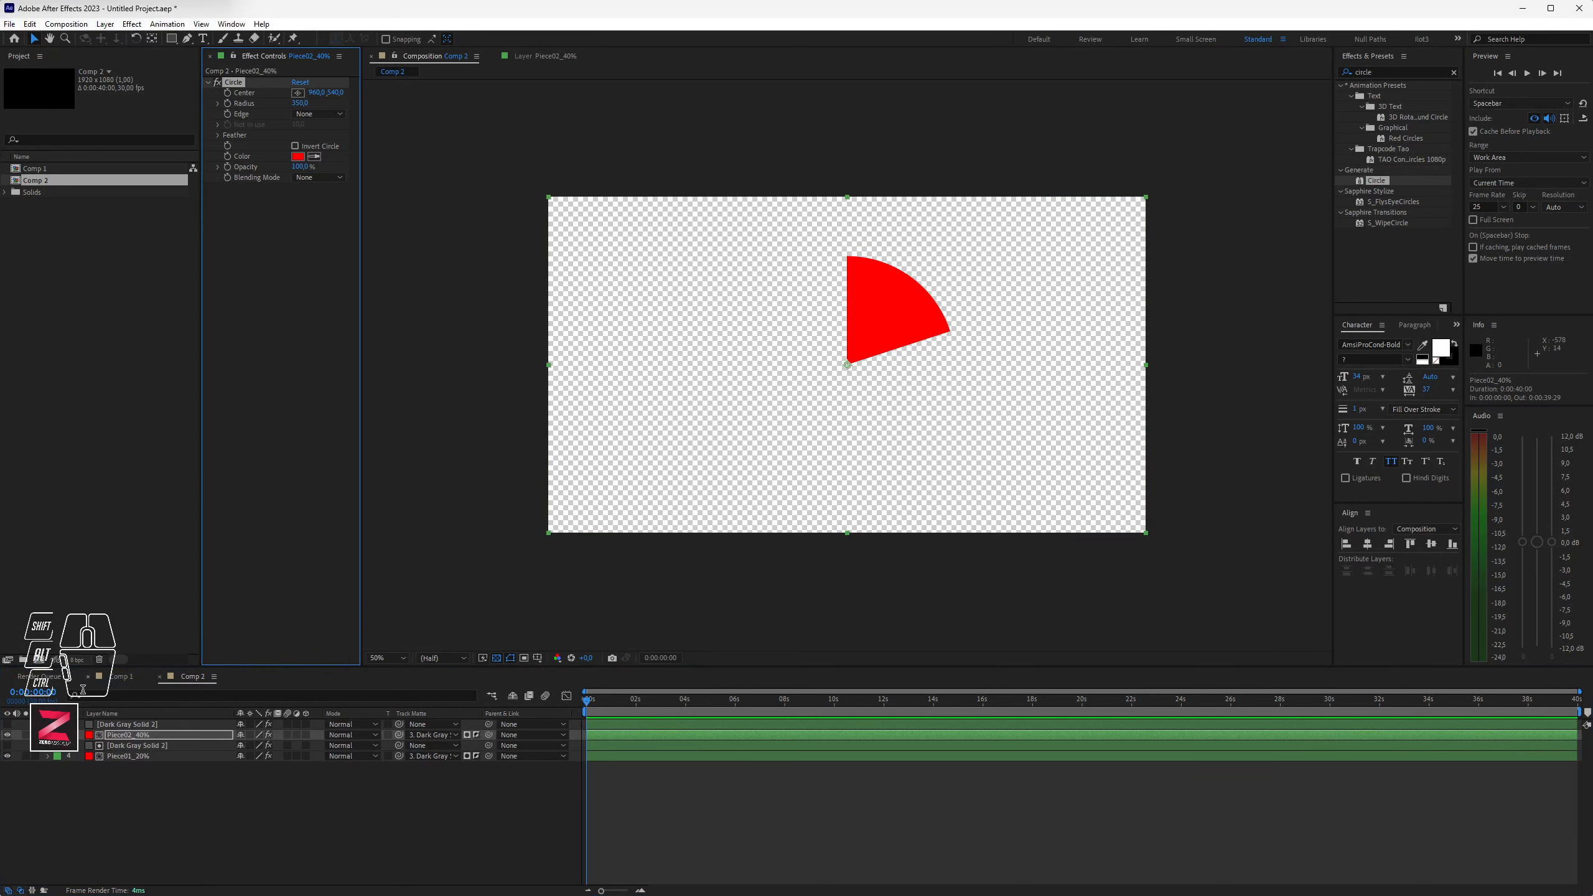
click(298, 156)
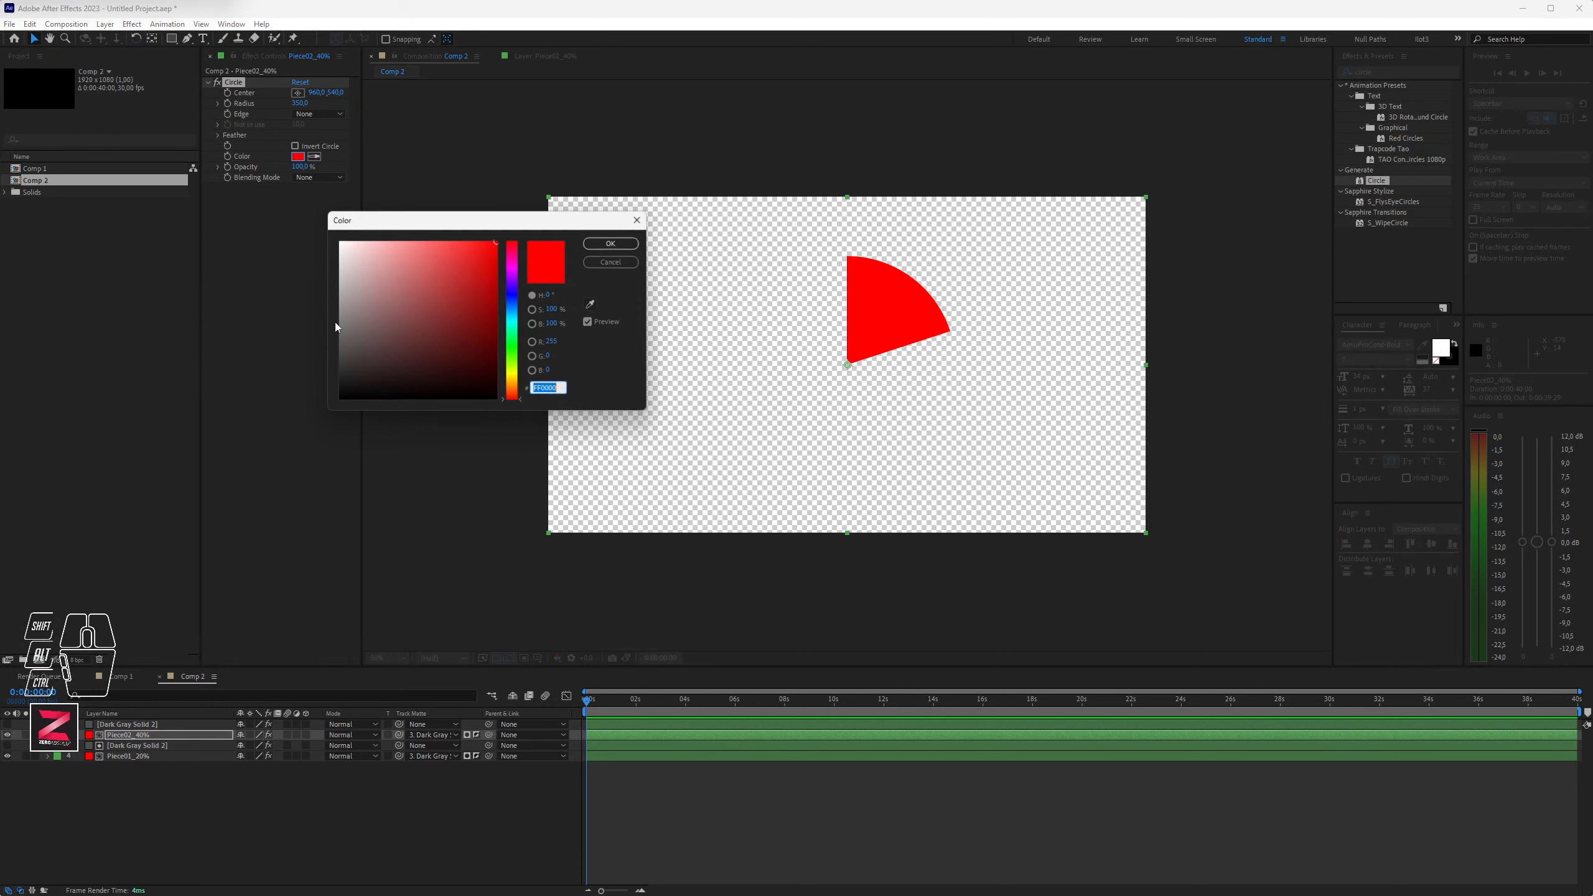
drag(513, 347, 512, 339)
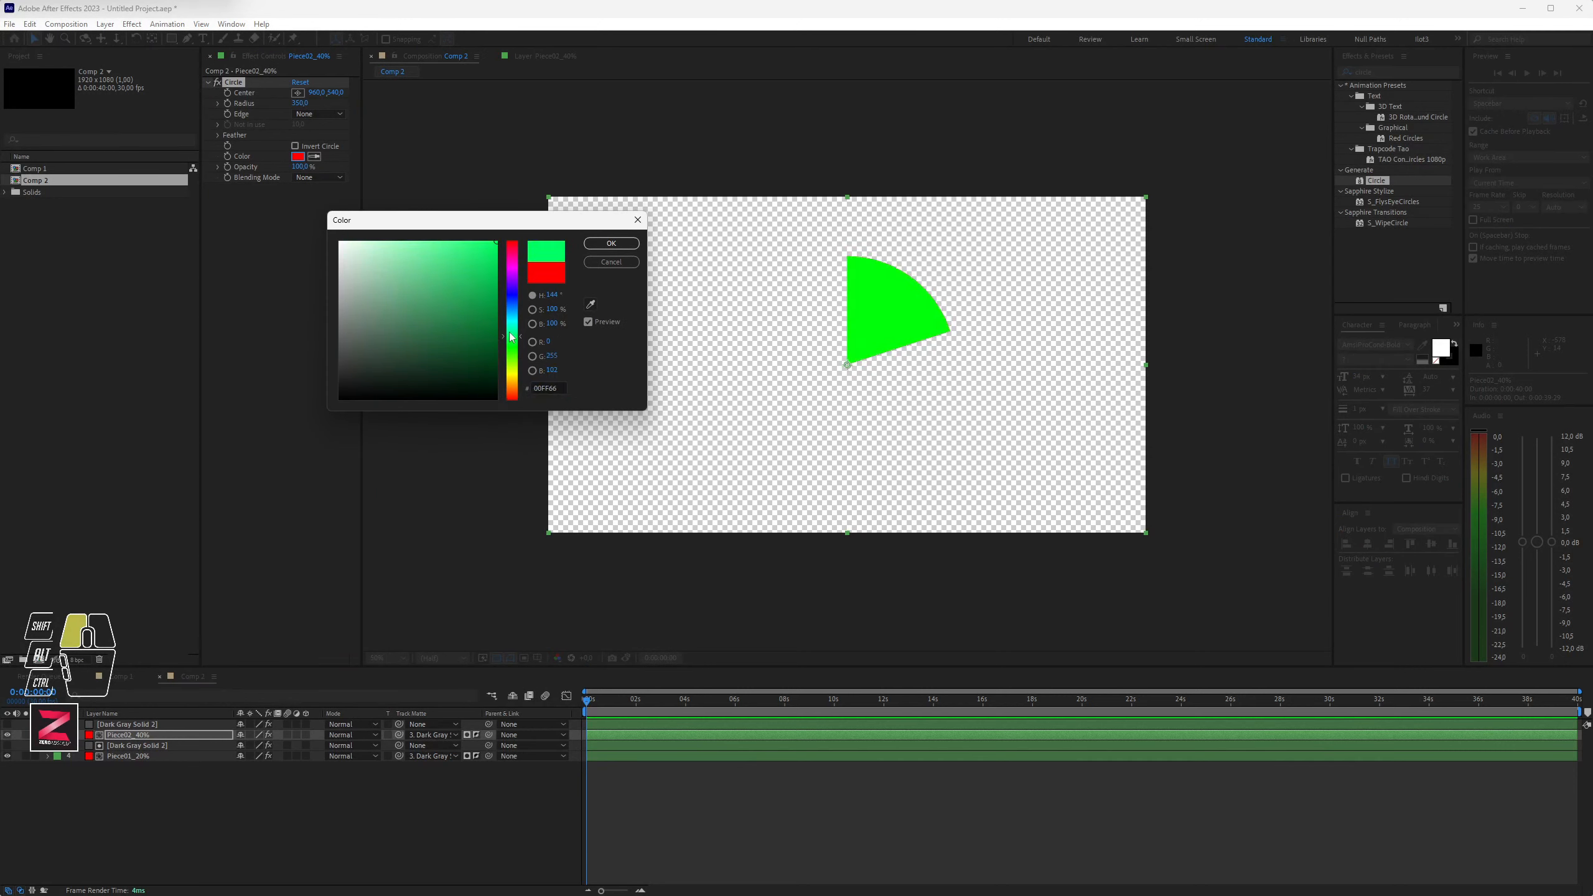
click(612, 244)
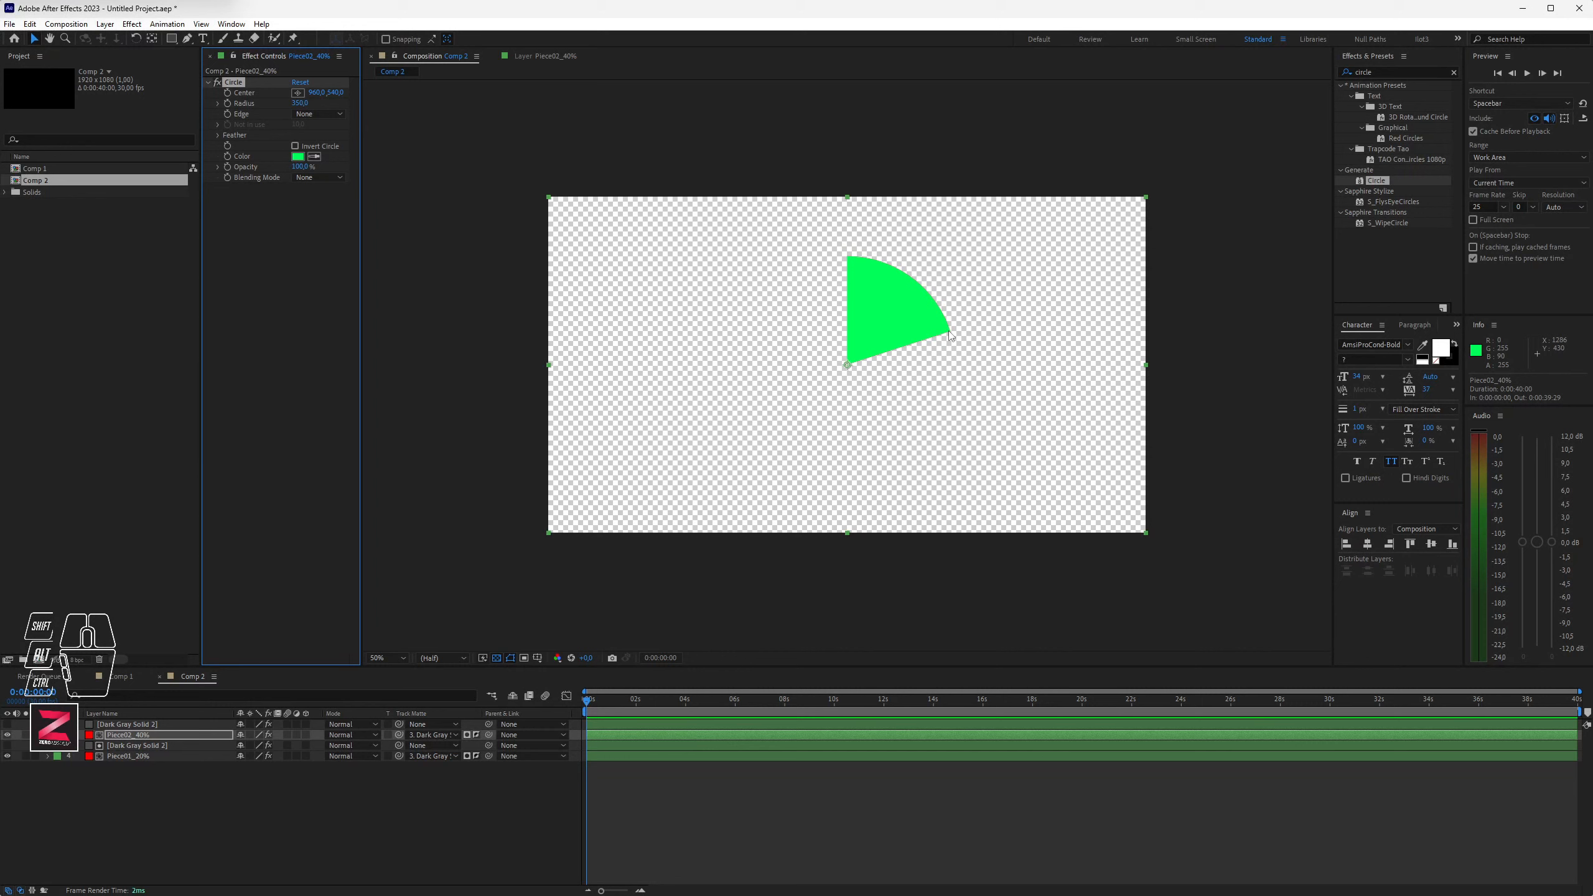
Step: Set the track matte of Piece02_40% to the dark gray solid directly above it, layer 1
click(129, 725)
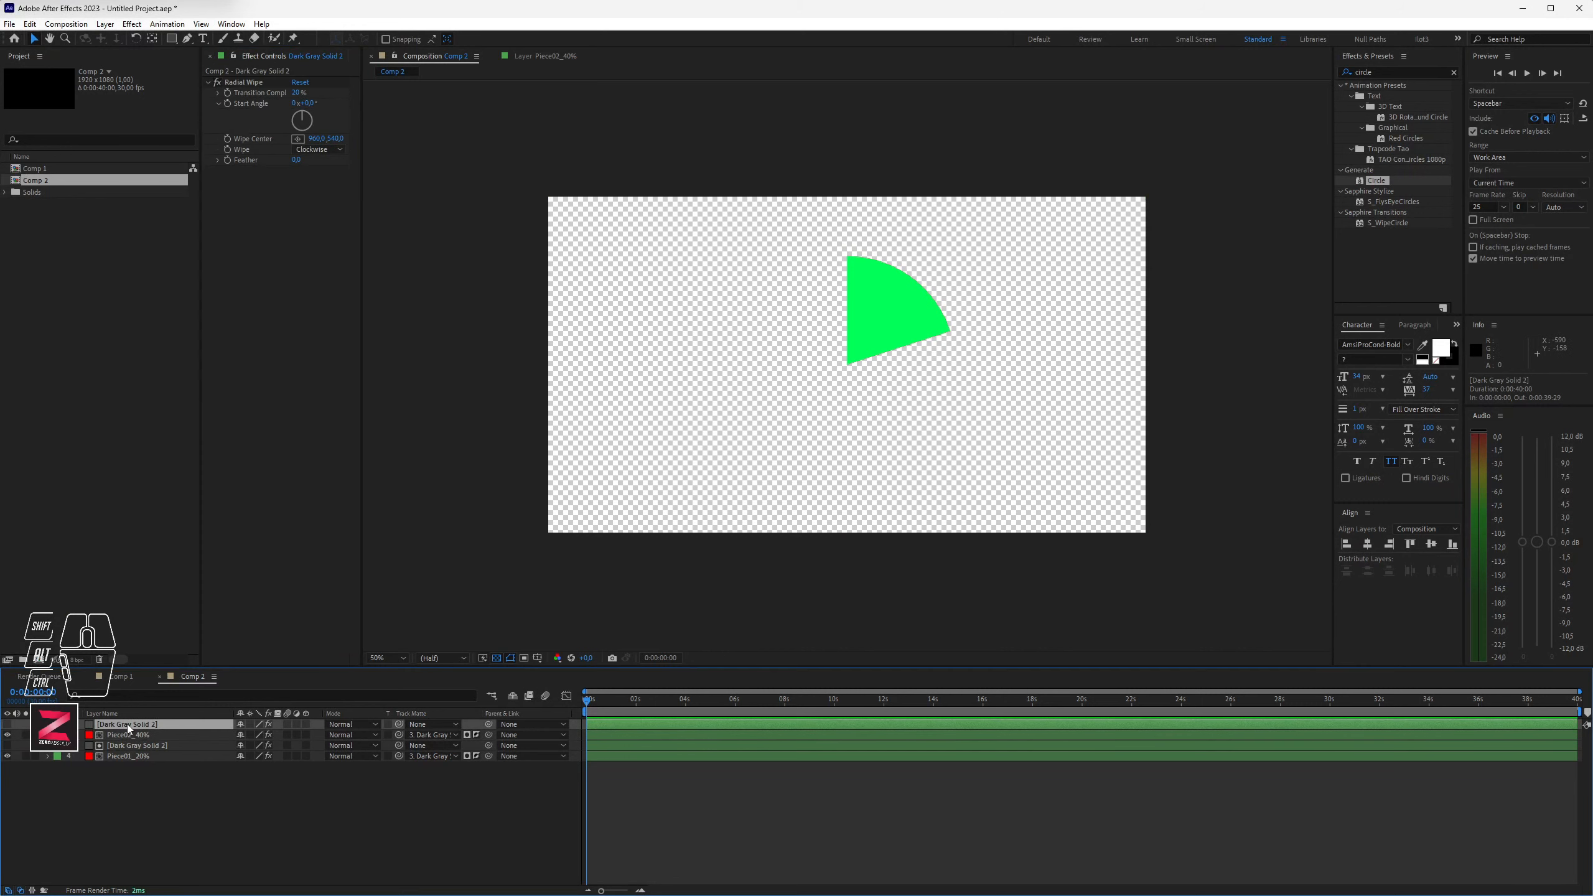
click(430, 736)
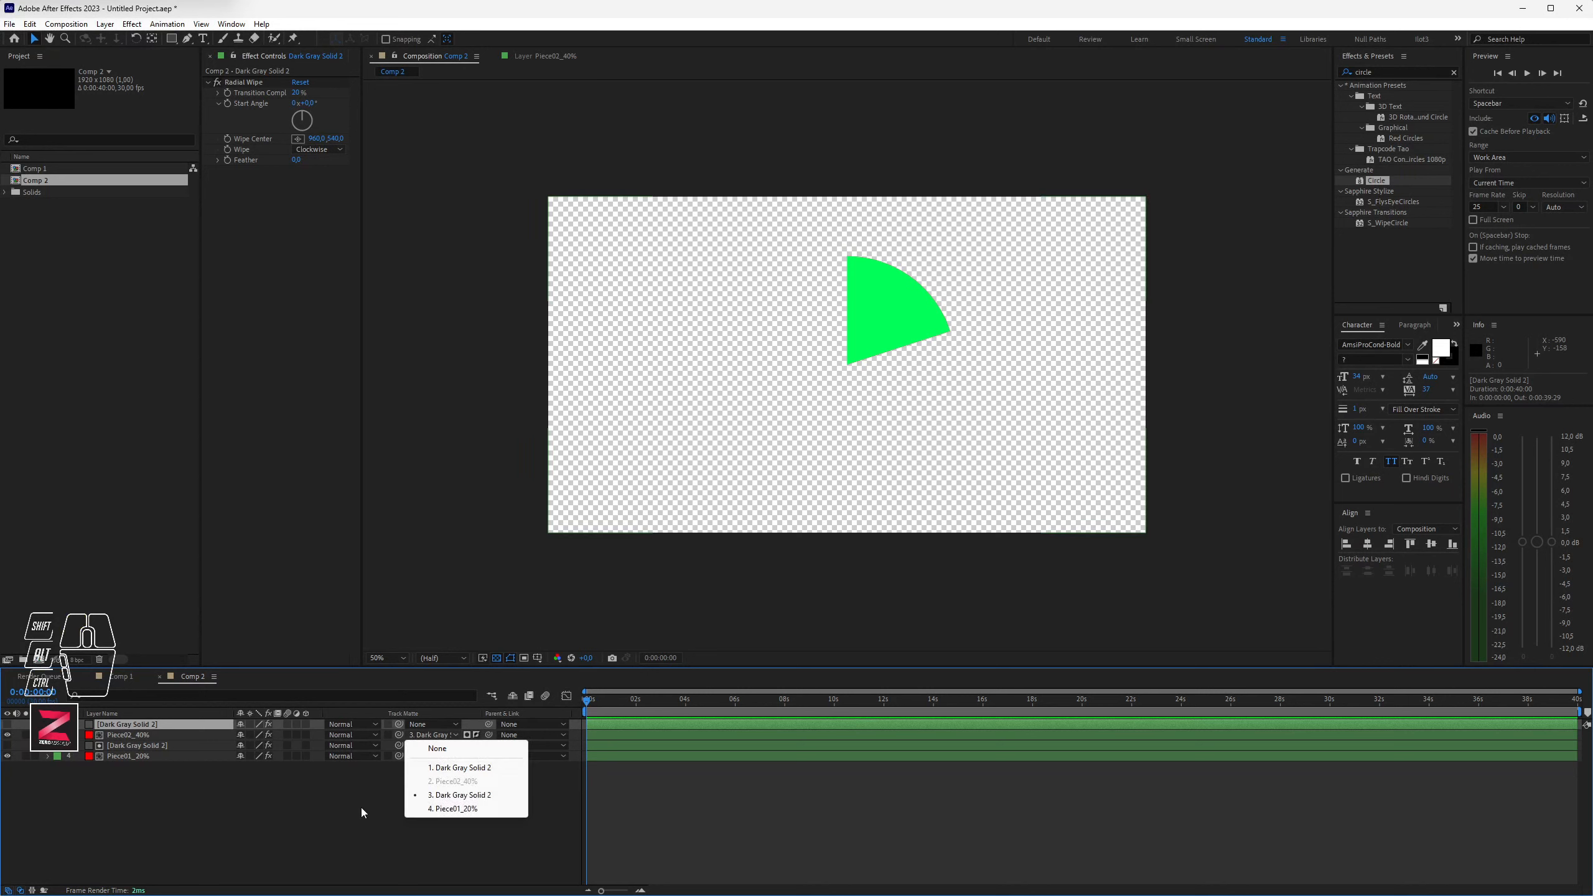
click(343, 786)
click(428, 733)
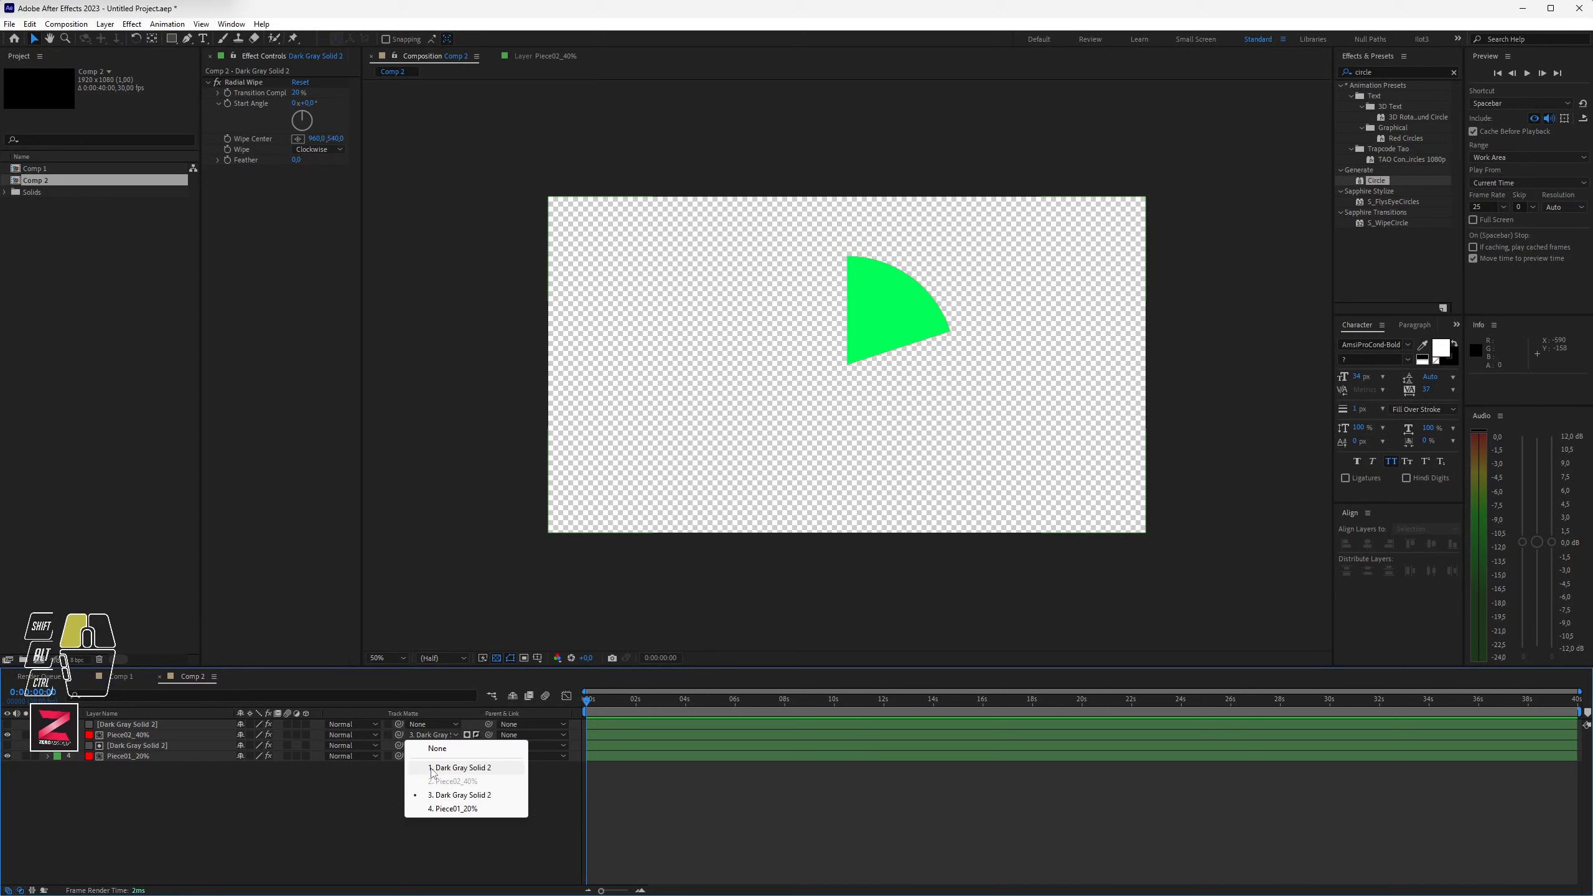
click(445, 769)
Step: Rename the dark gray solid directly above Piece01_20% as Mask01
click(145, 743)
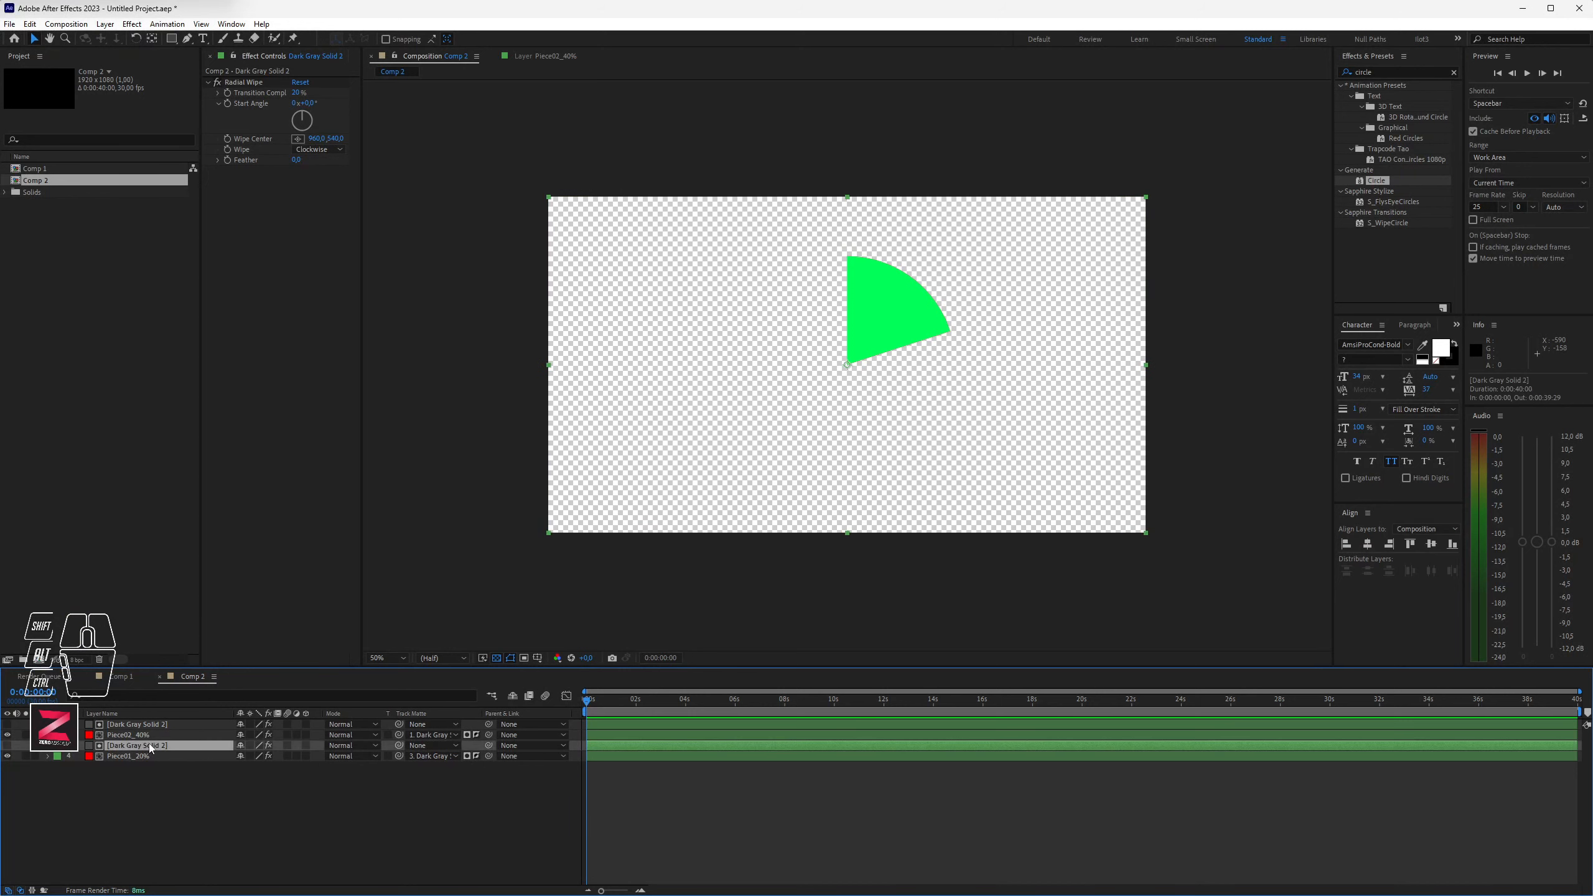
key(Return)
text(Mask01)
key(Return)
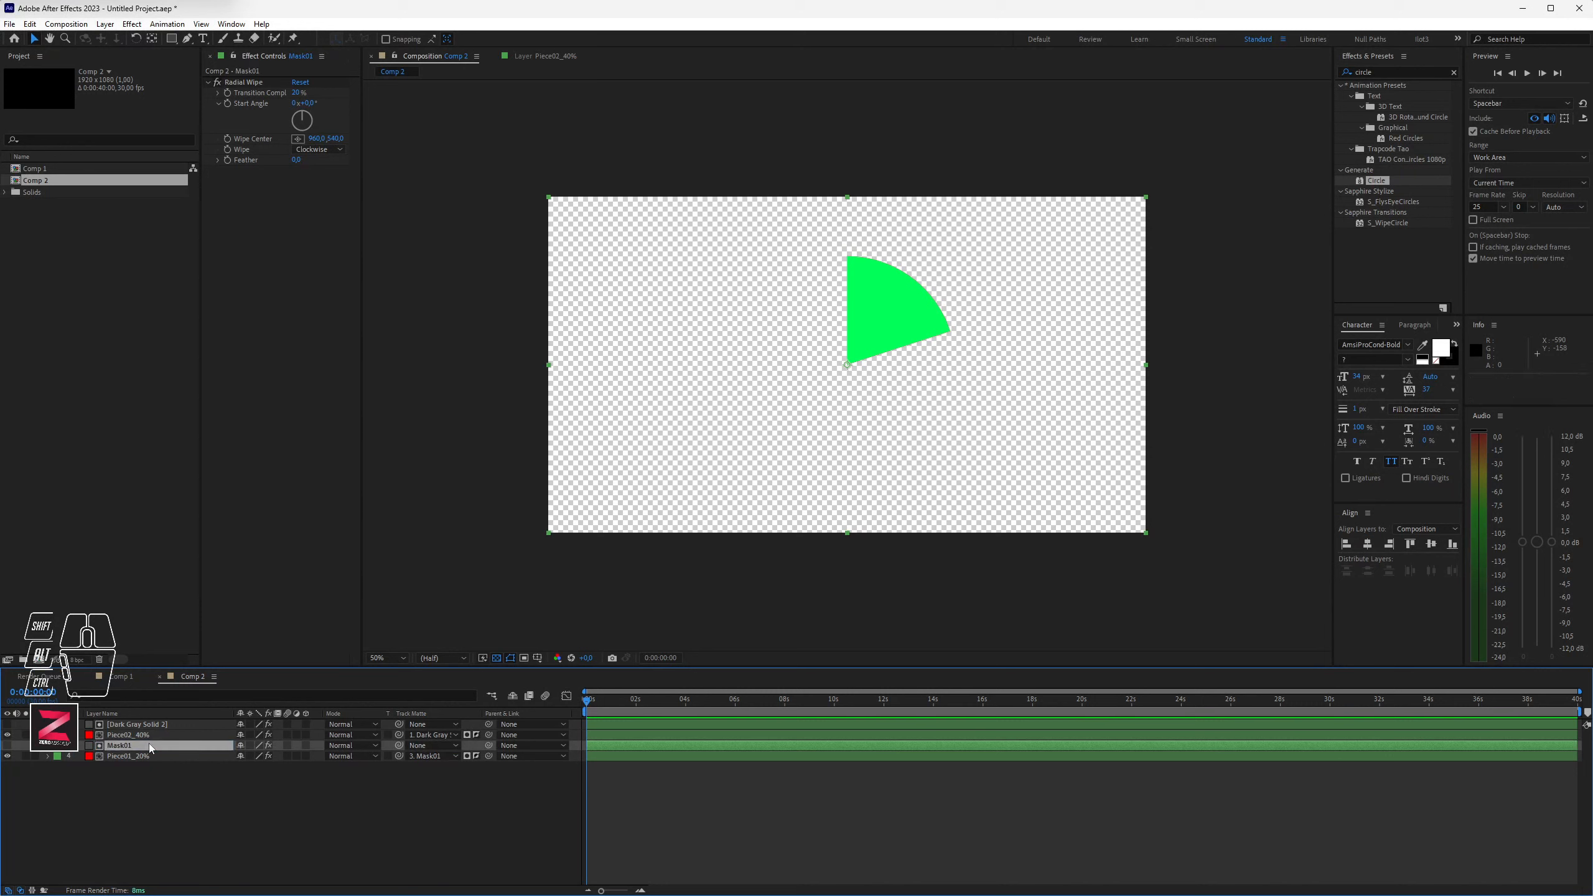
Step: Rename the topmost dark gray solid as Mask02 and select the Piece02_40% layer
click(134, 725)
key(Return)
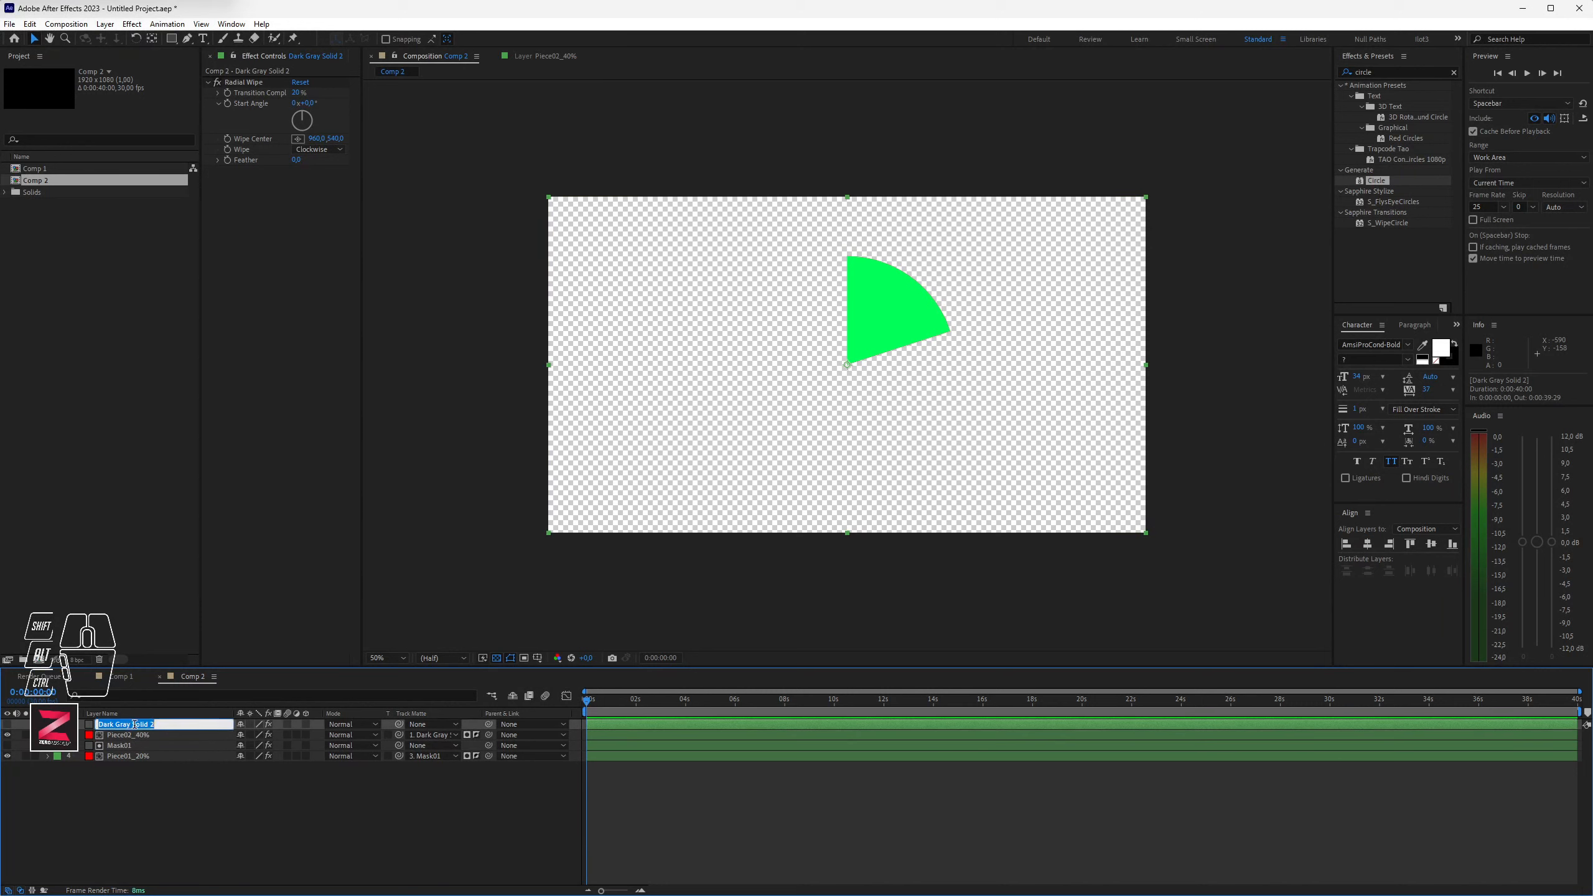
text(Mask02)
key(Return)
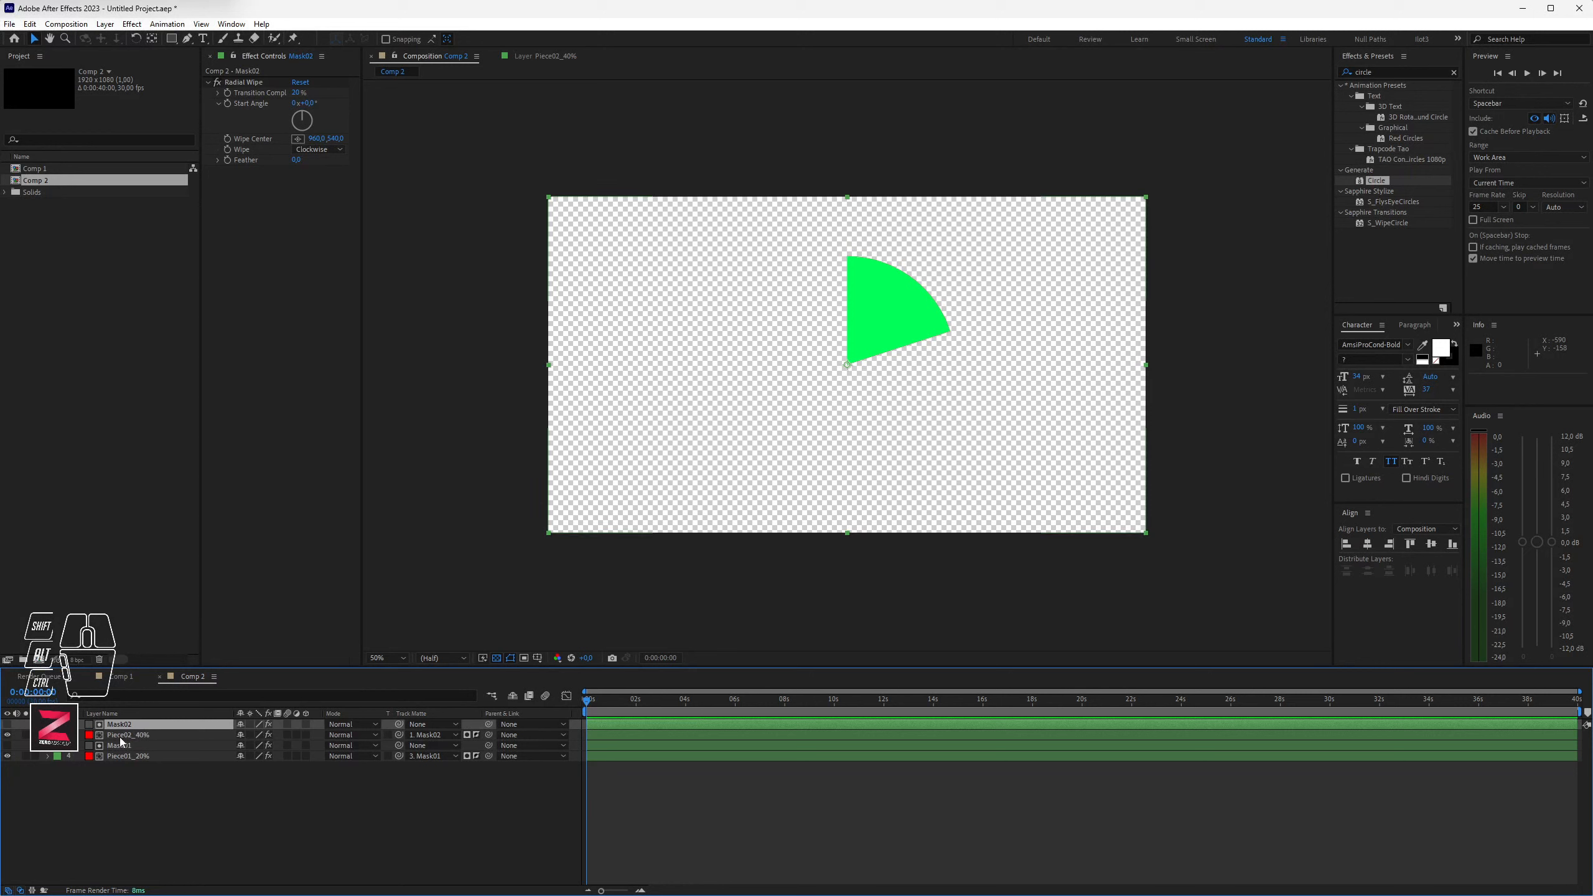
click(123, 737)
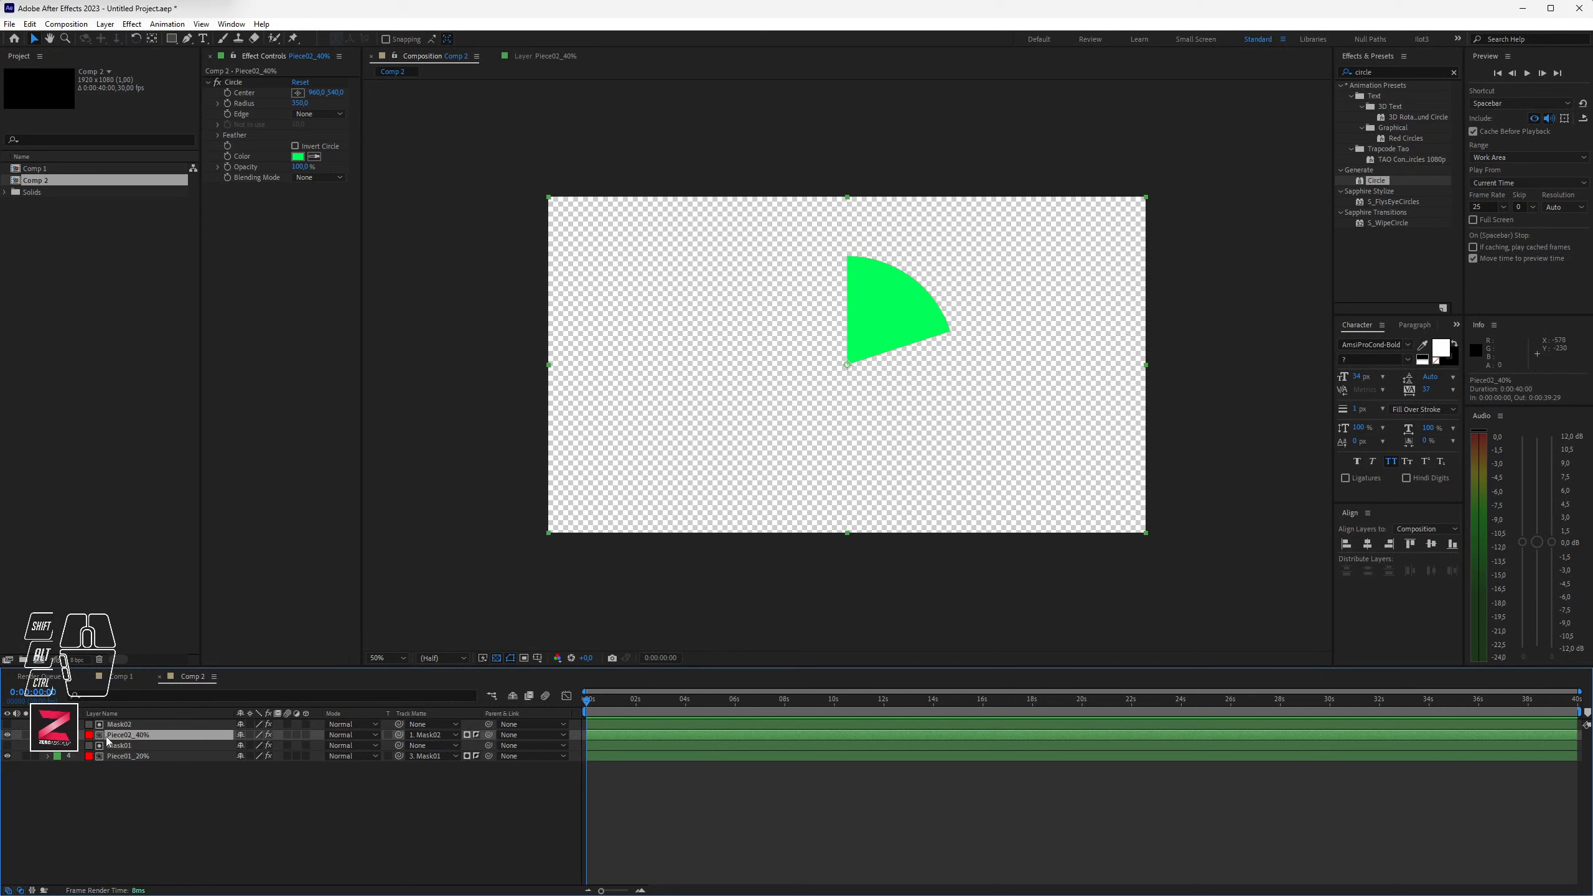
Step: Make the Mask02 layer visible and recolor its solid to light gray as a new solid
click(431, 736)
click(125, 726)
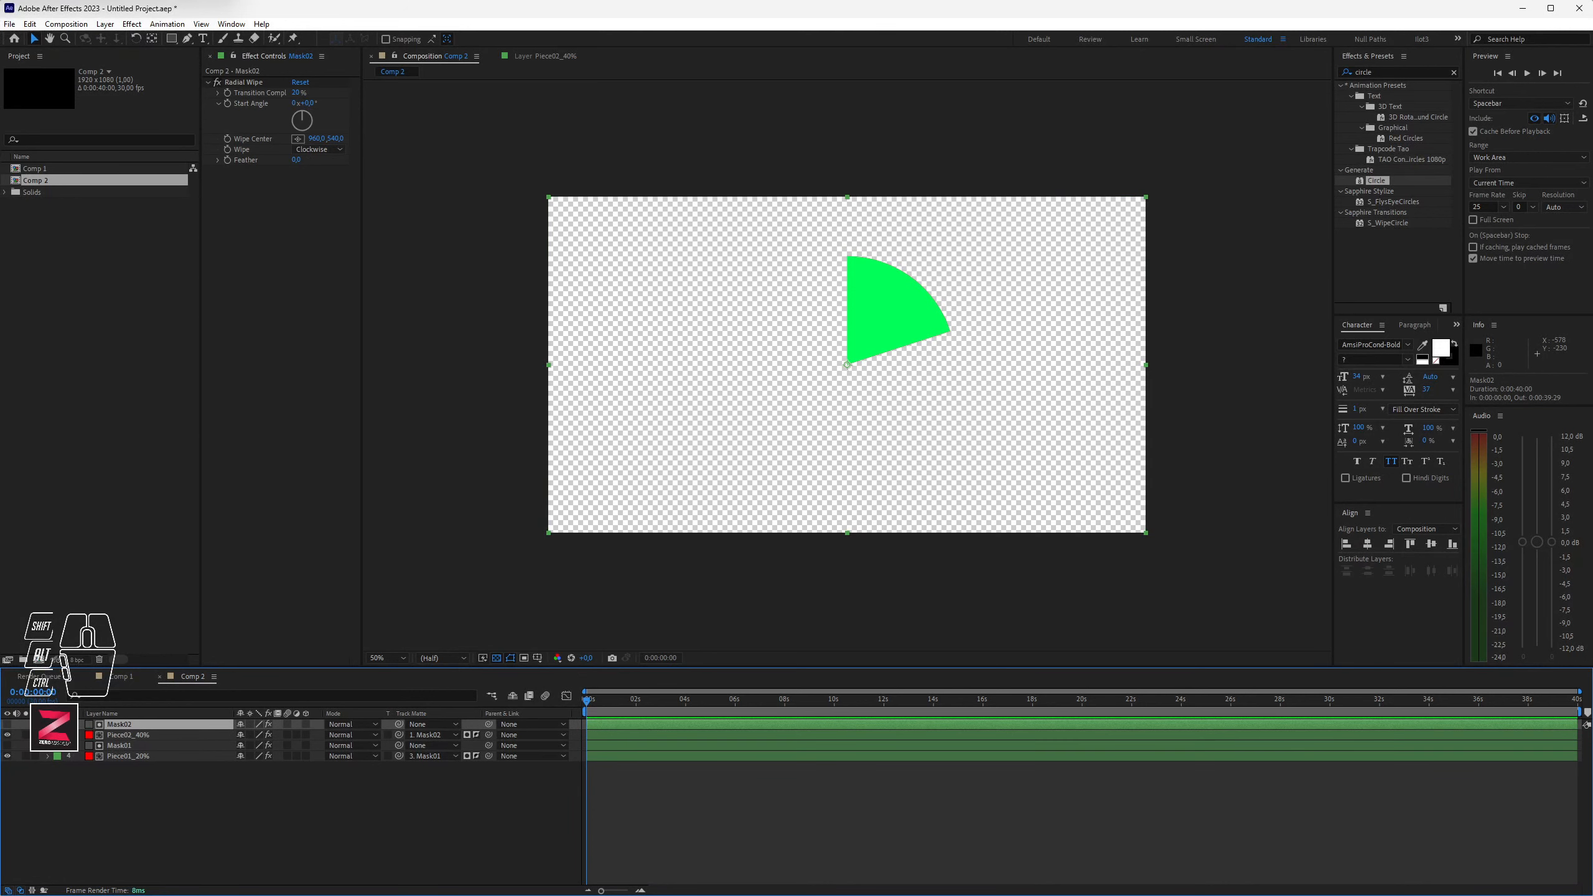
click(7, 725)
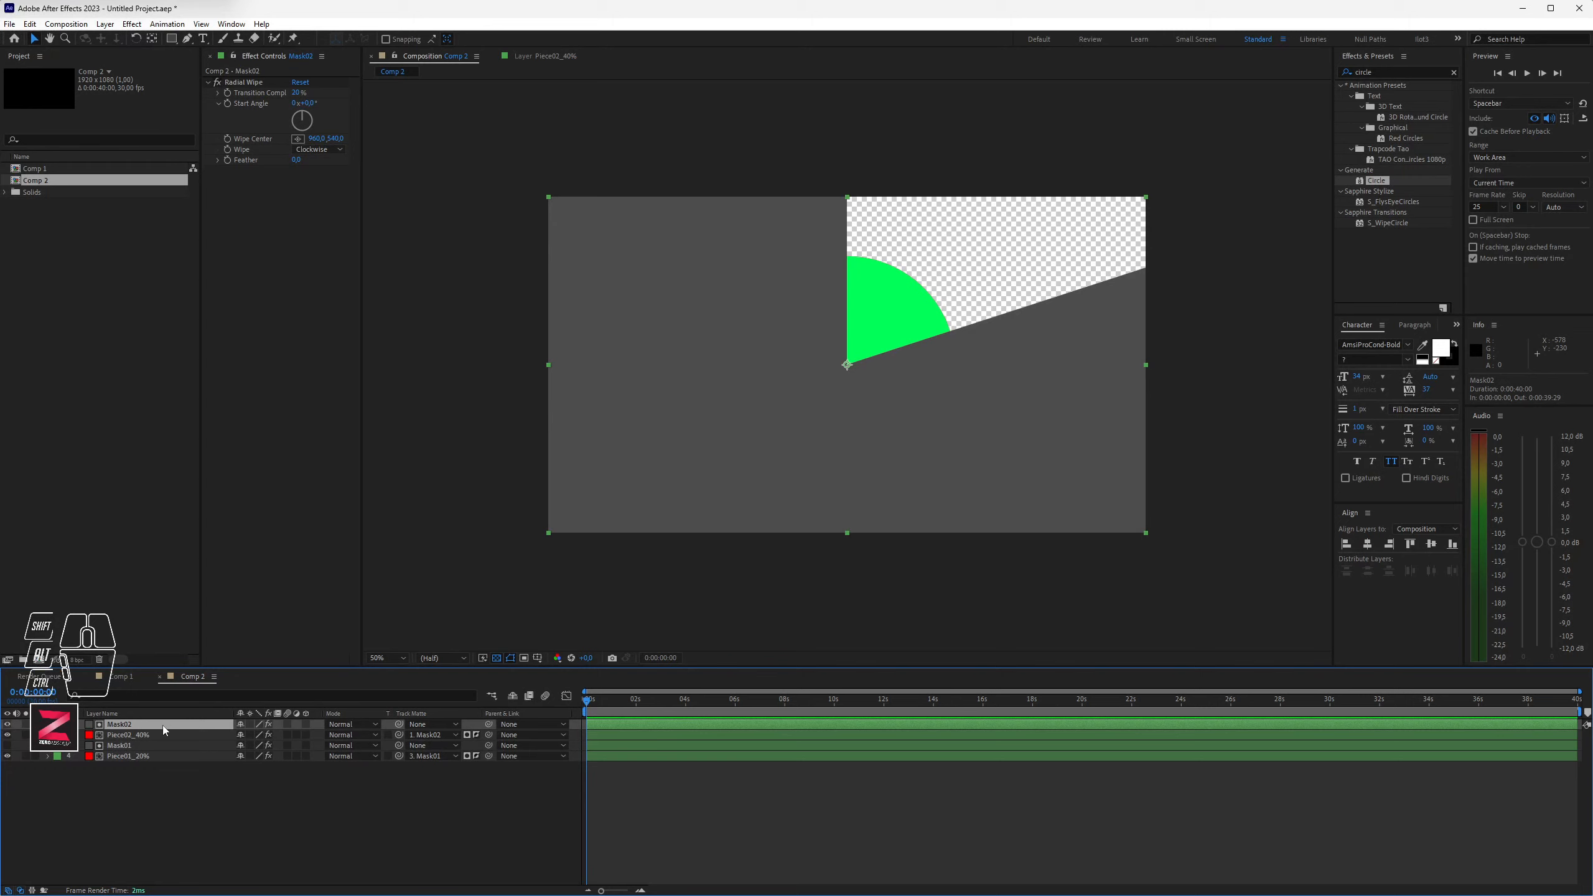
key(ctrl+shift+y)
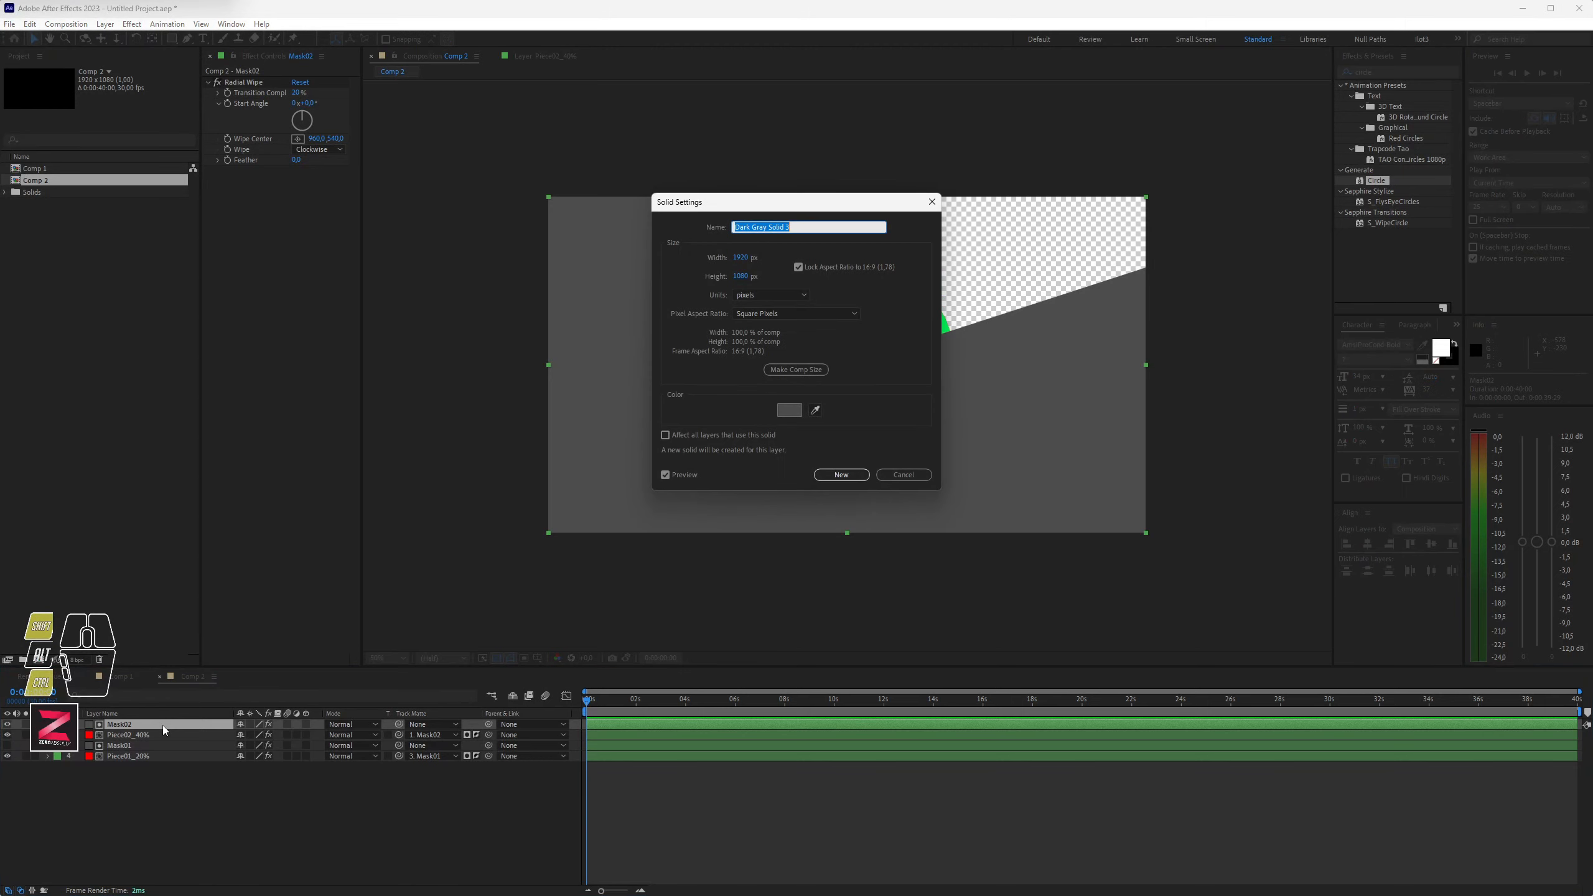
click(789, 412)
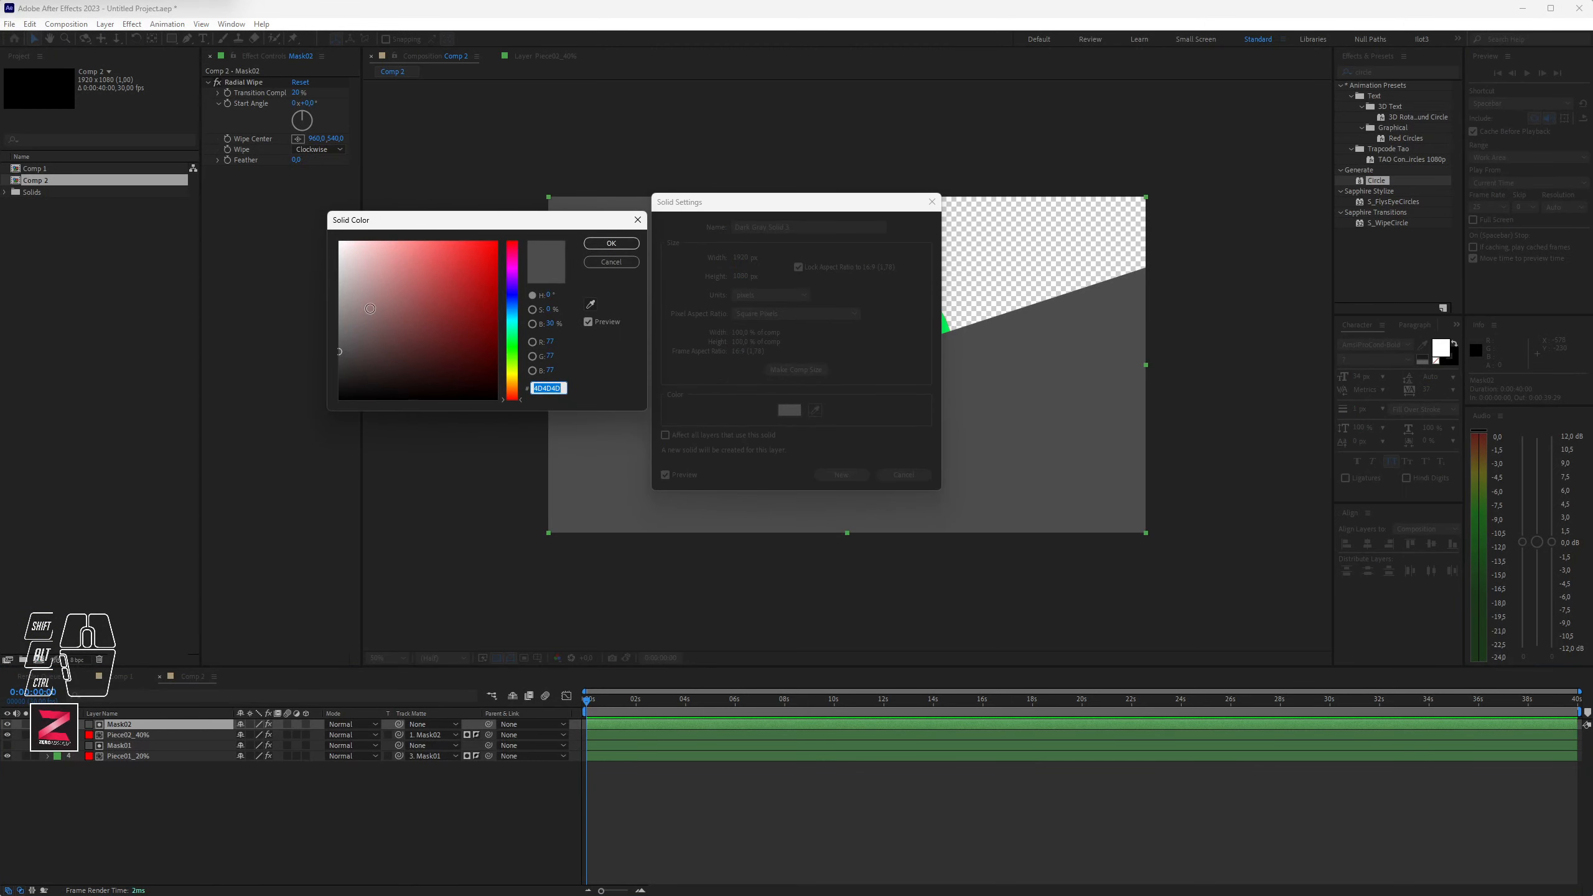
drag(377, 295, 339, 293)
click(612, 243)
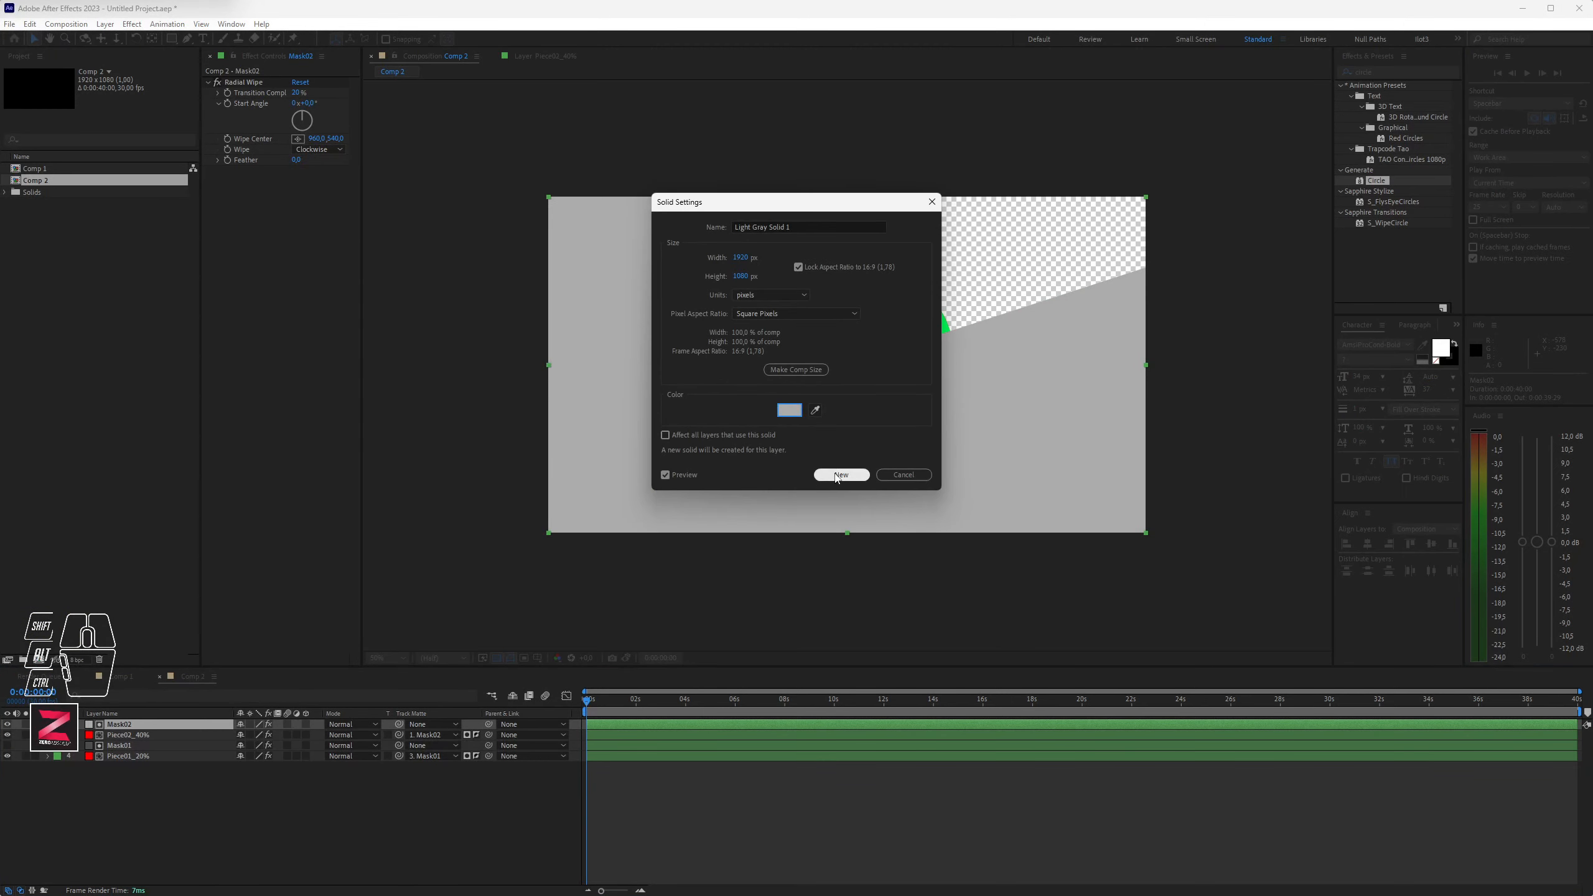
click(840, 474)
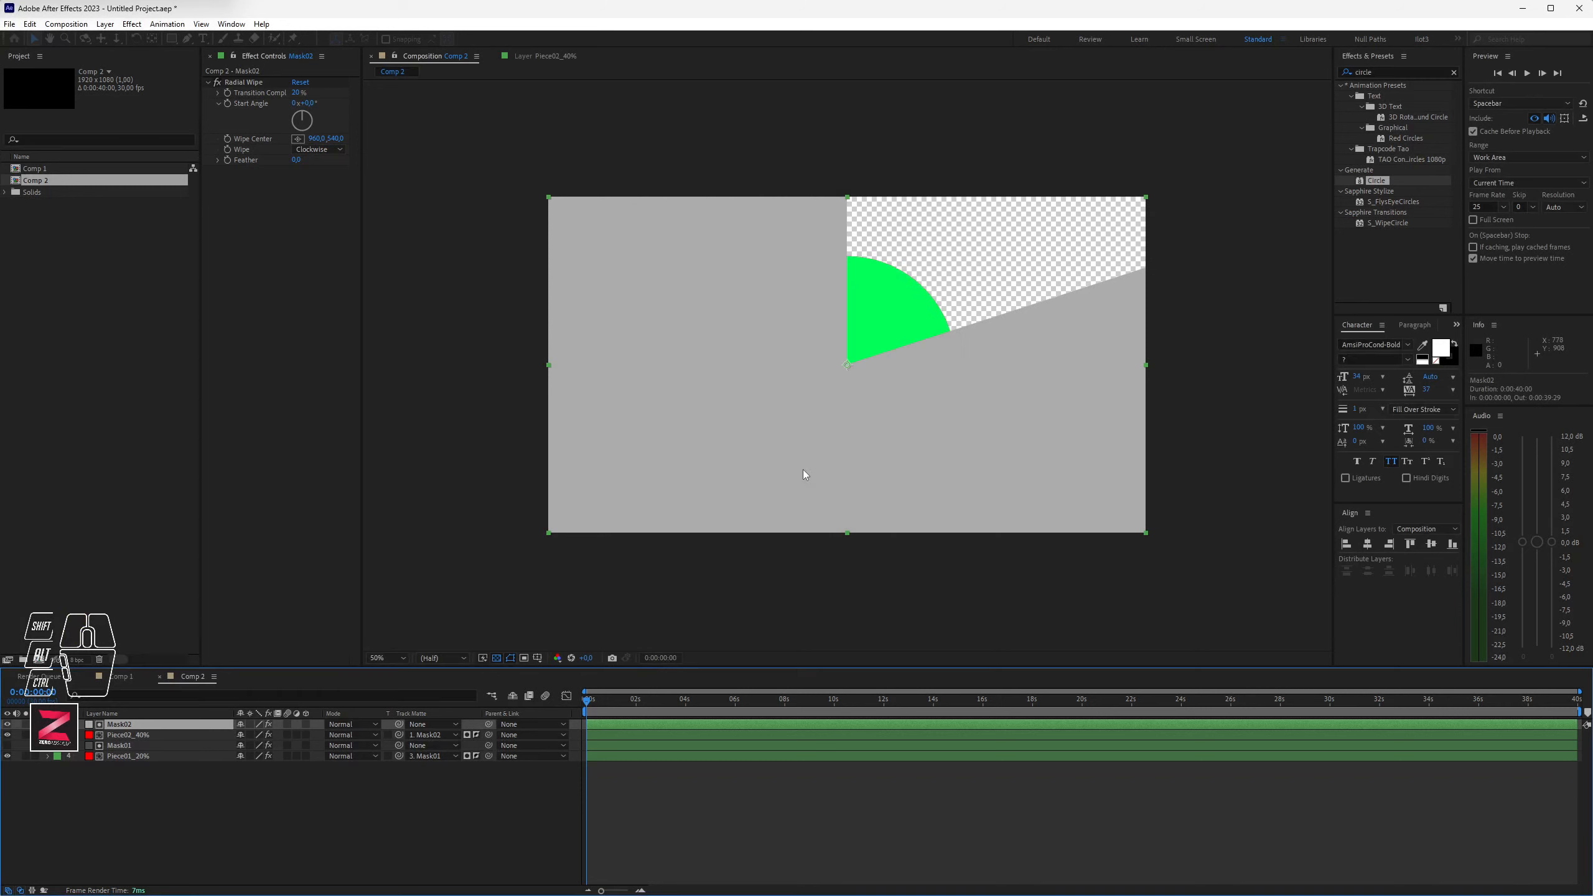
Step: Set the Radial Wipe Transition Completion of Mask02 to 40%
click(7, 745)
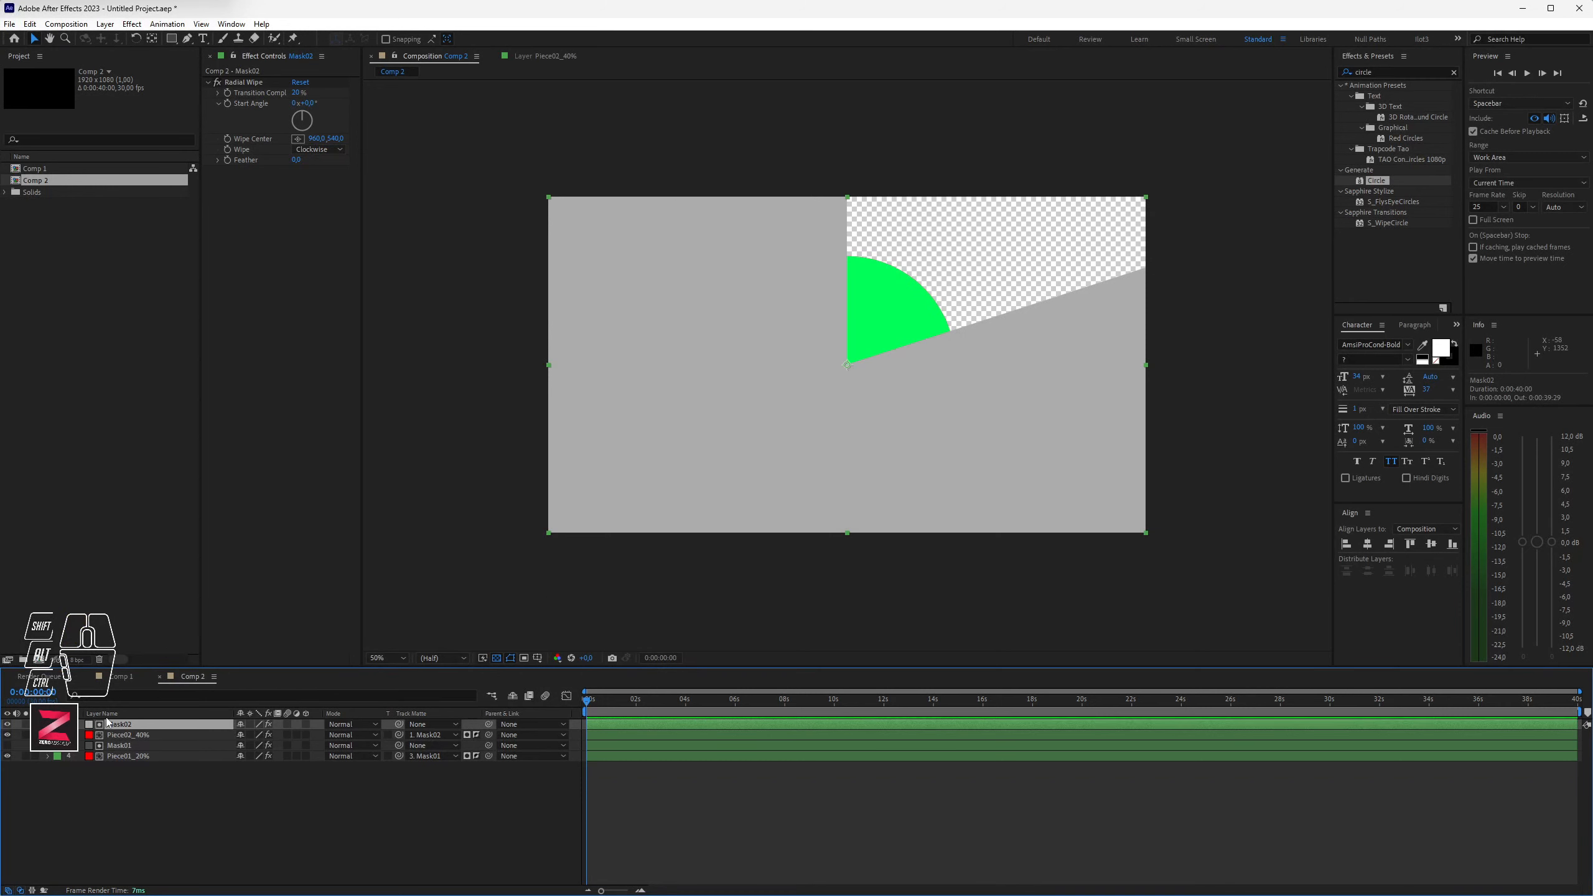
click(298, 93)
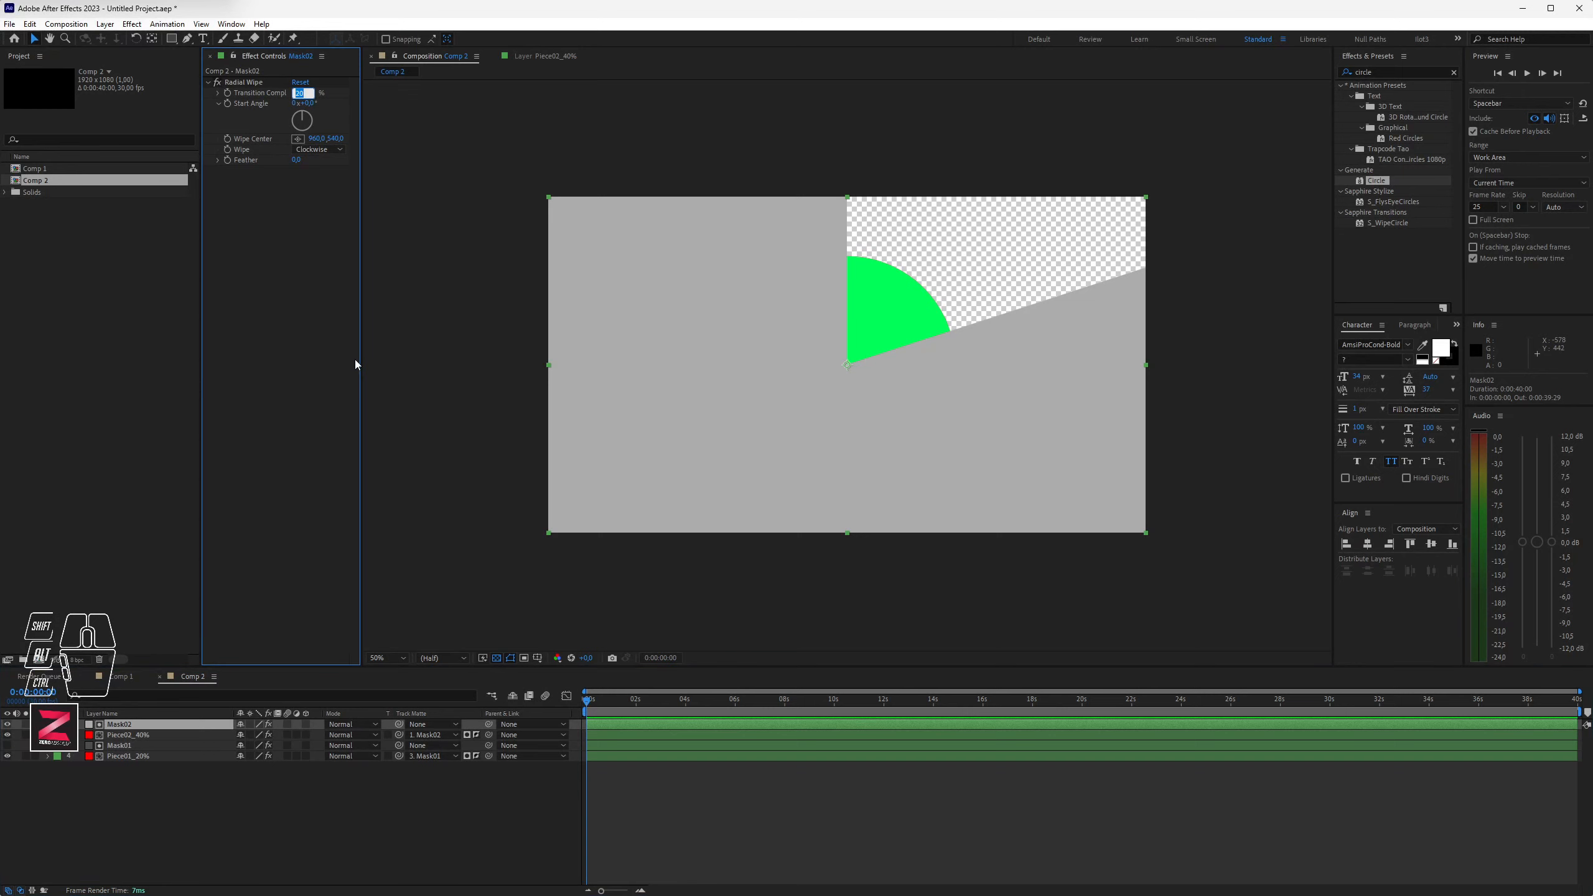
text(4)
key(Return)
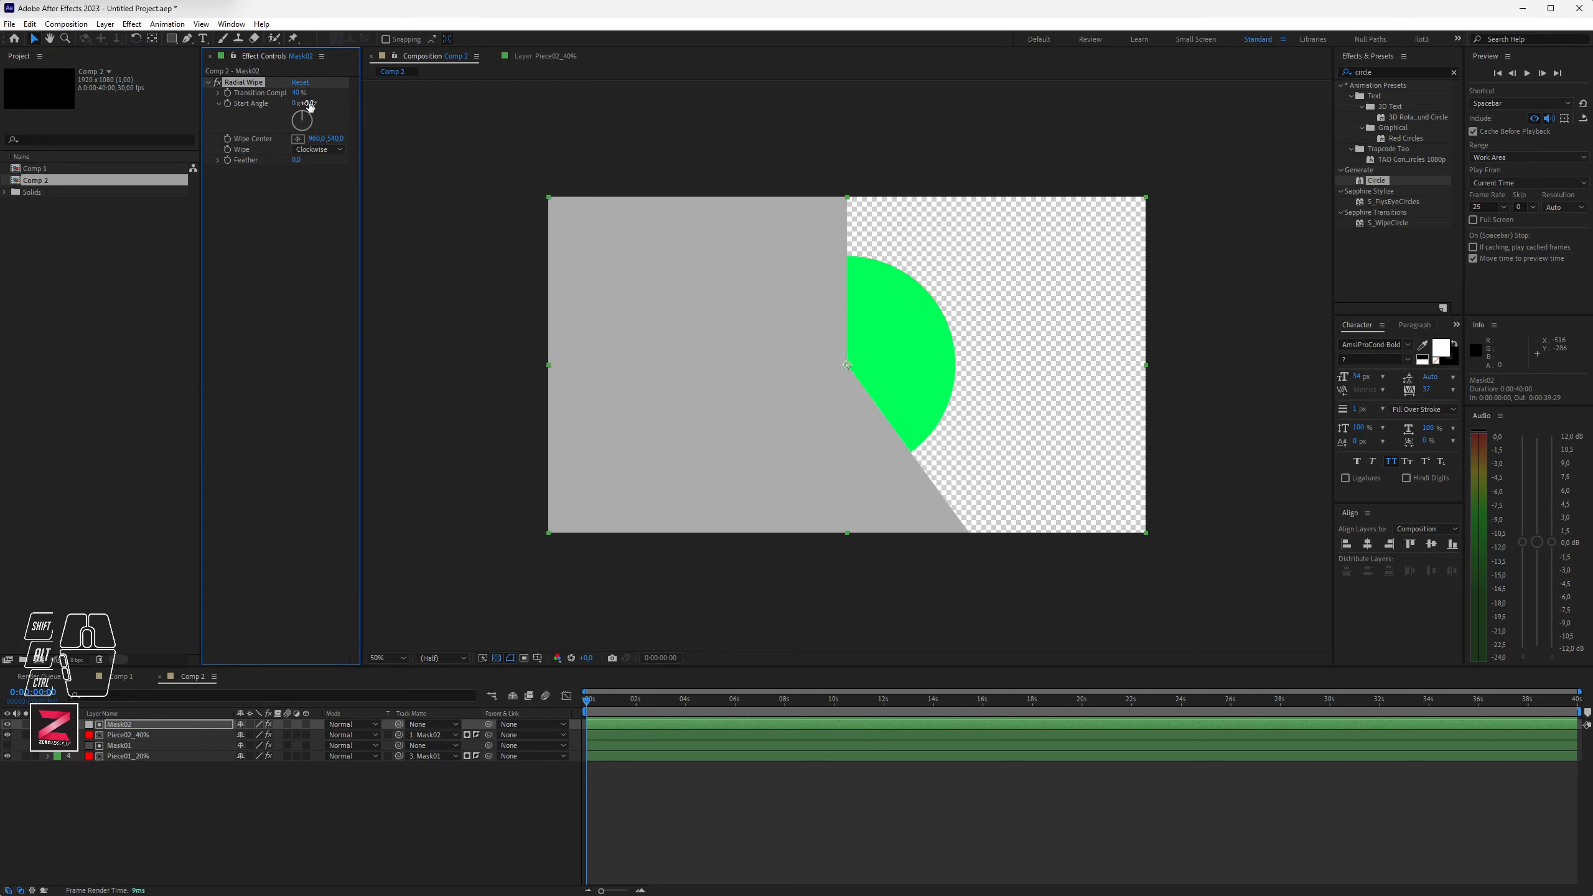
Step: Set the Radial Wipe Start Angle of Mask02 to 72°, calculated as 360/100*20
mouse_move(302, 102)
mouse_down()
mouse_move(353, 107)
mouse_move(304, 103)
mouse_move(319, 102)
mouse_up()
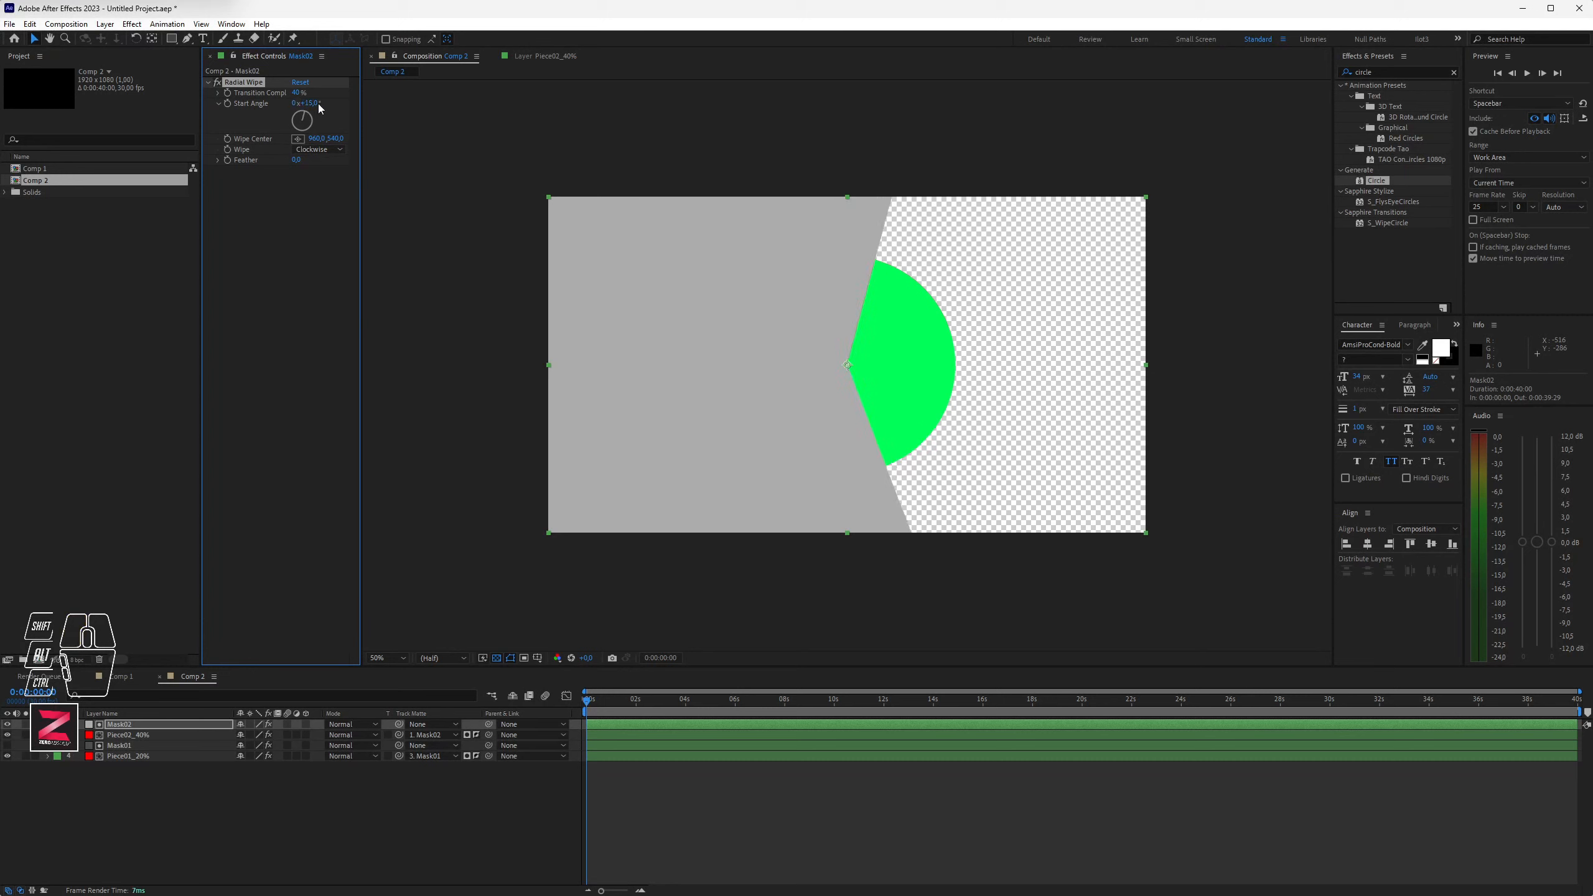
key(ctrl+z)
click(310, 104)
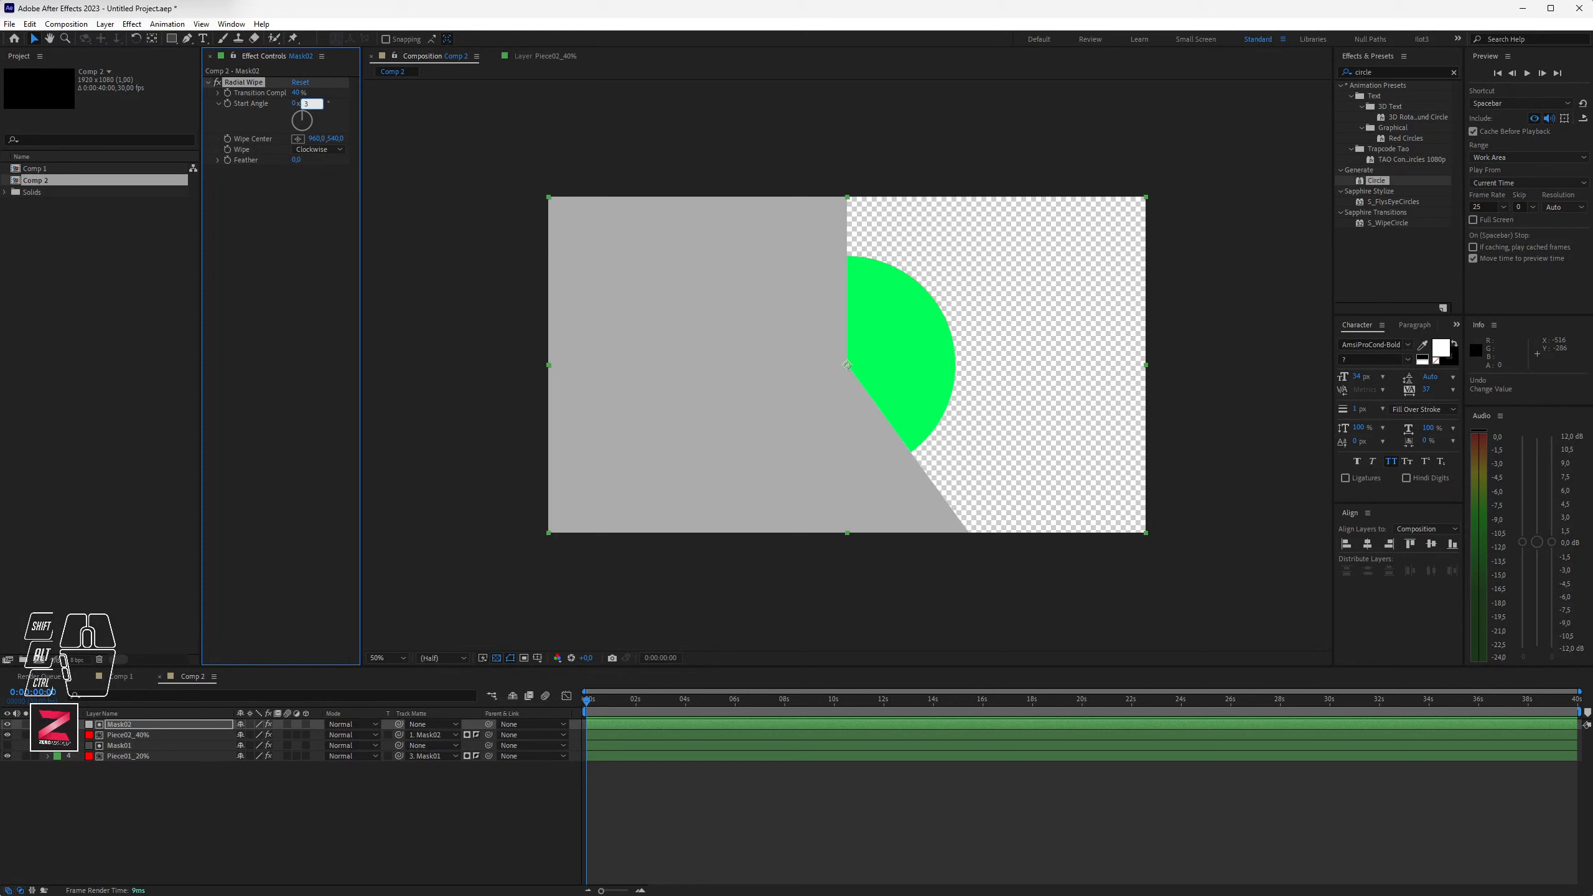
text(360/10)
text(*)
text(20)
key(Return)
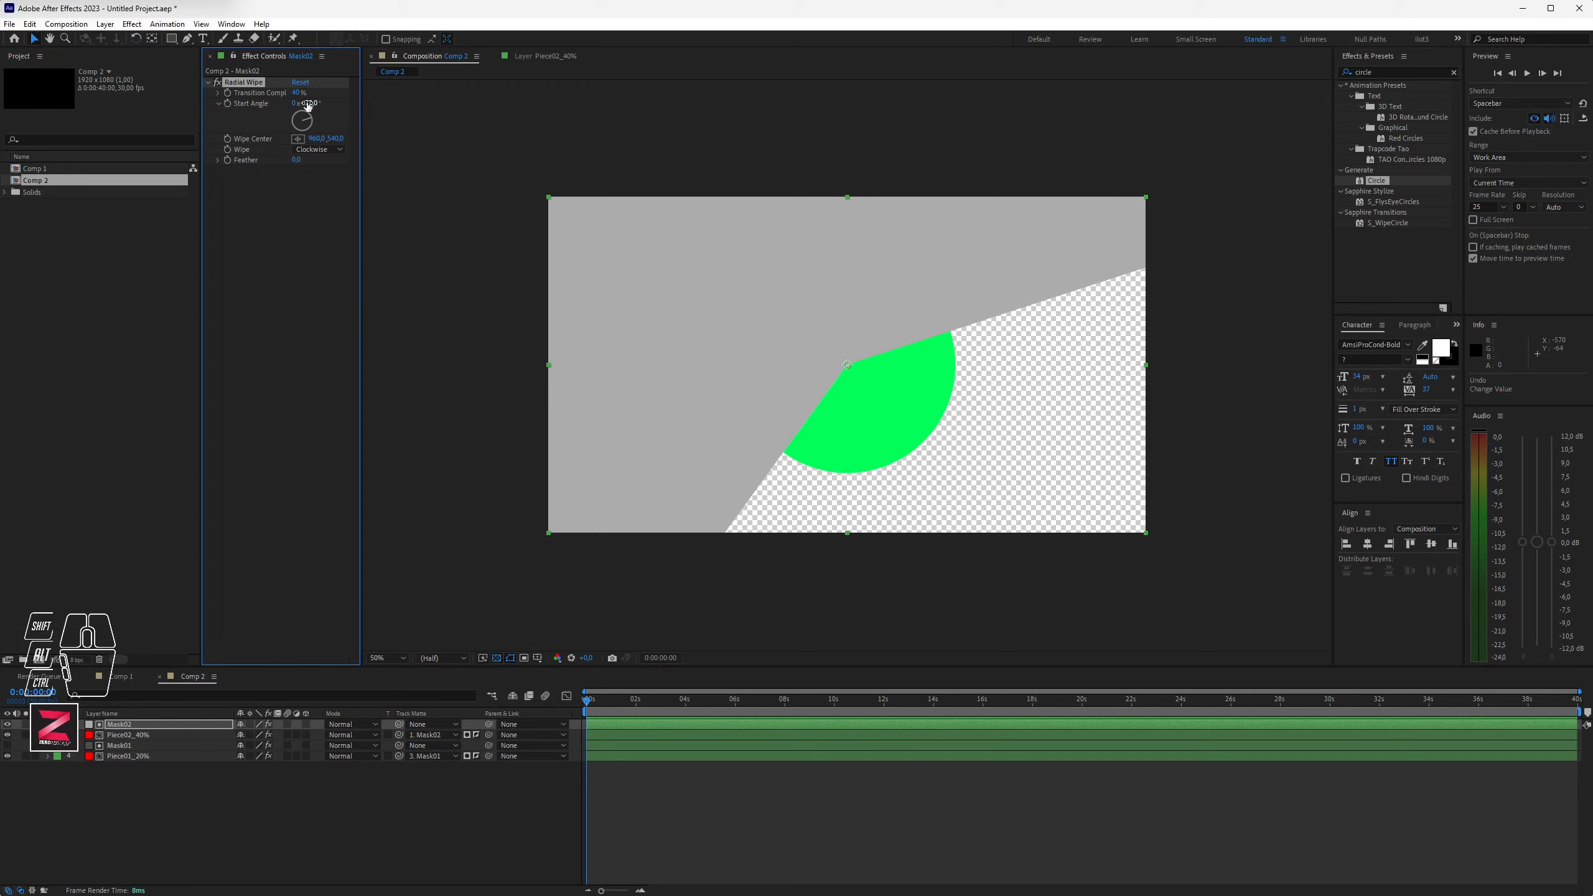
Step: Switch to the Calculator, divide 360 by 100 and multiply by 20 to check the start angle
key(super)
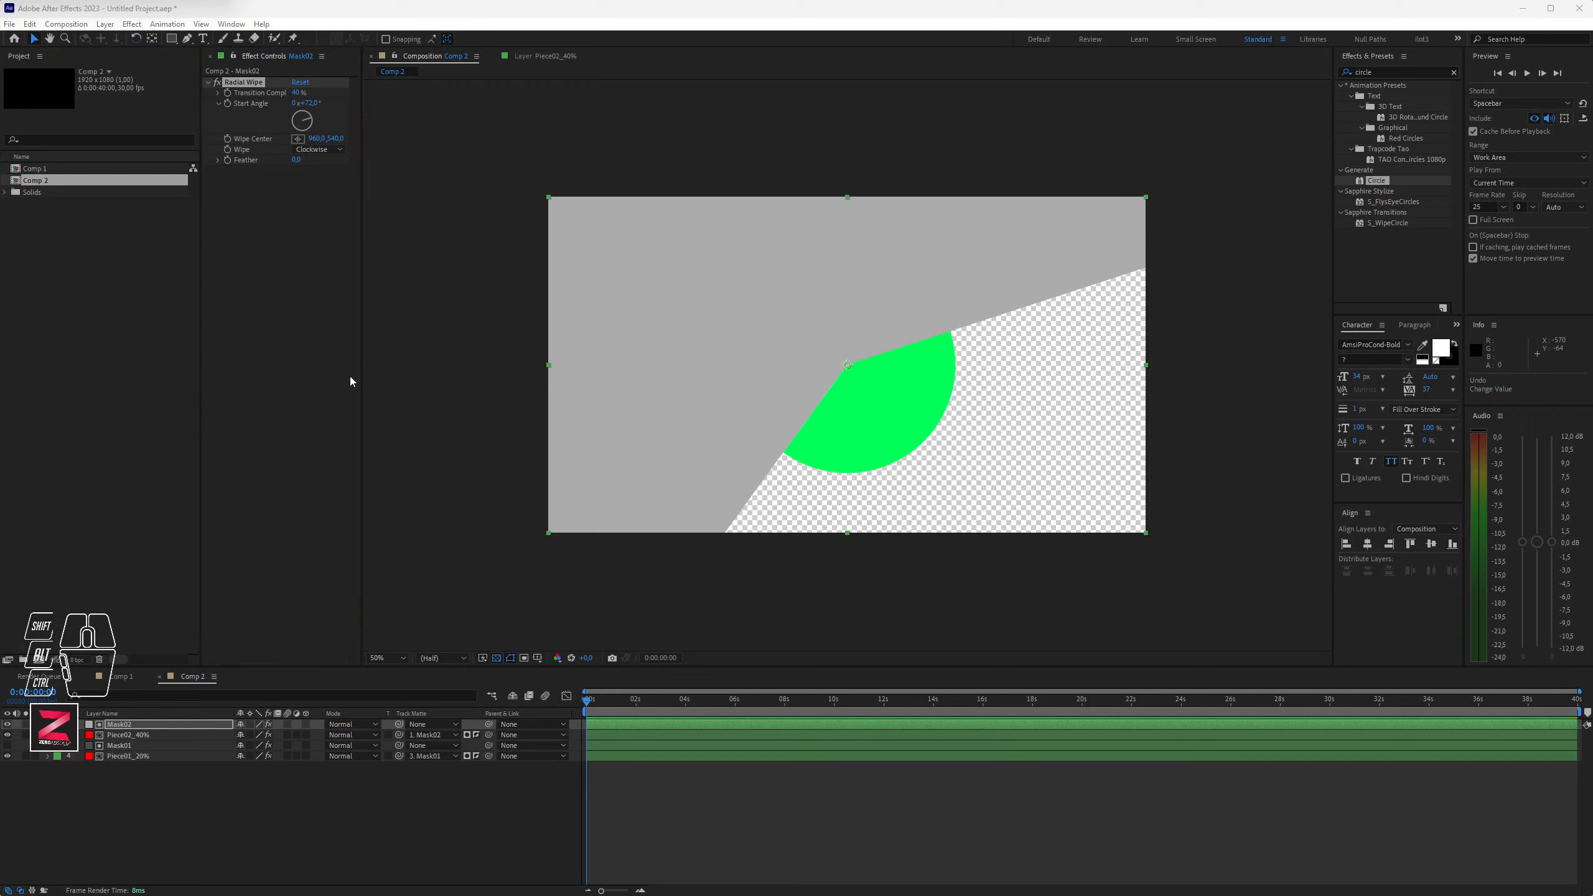
key(Return)
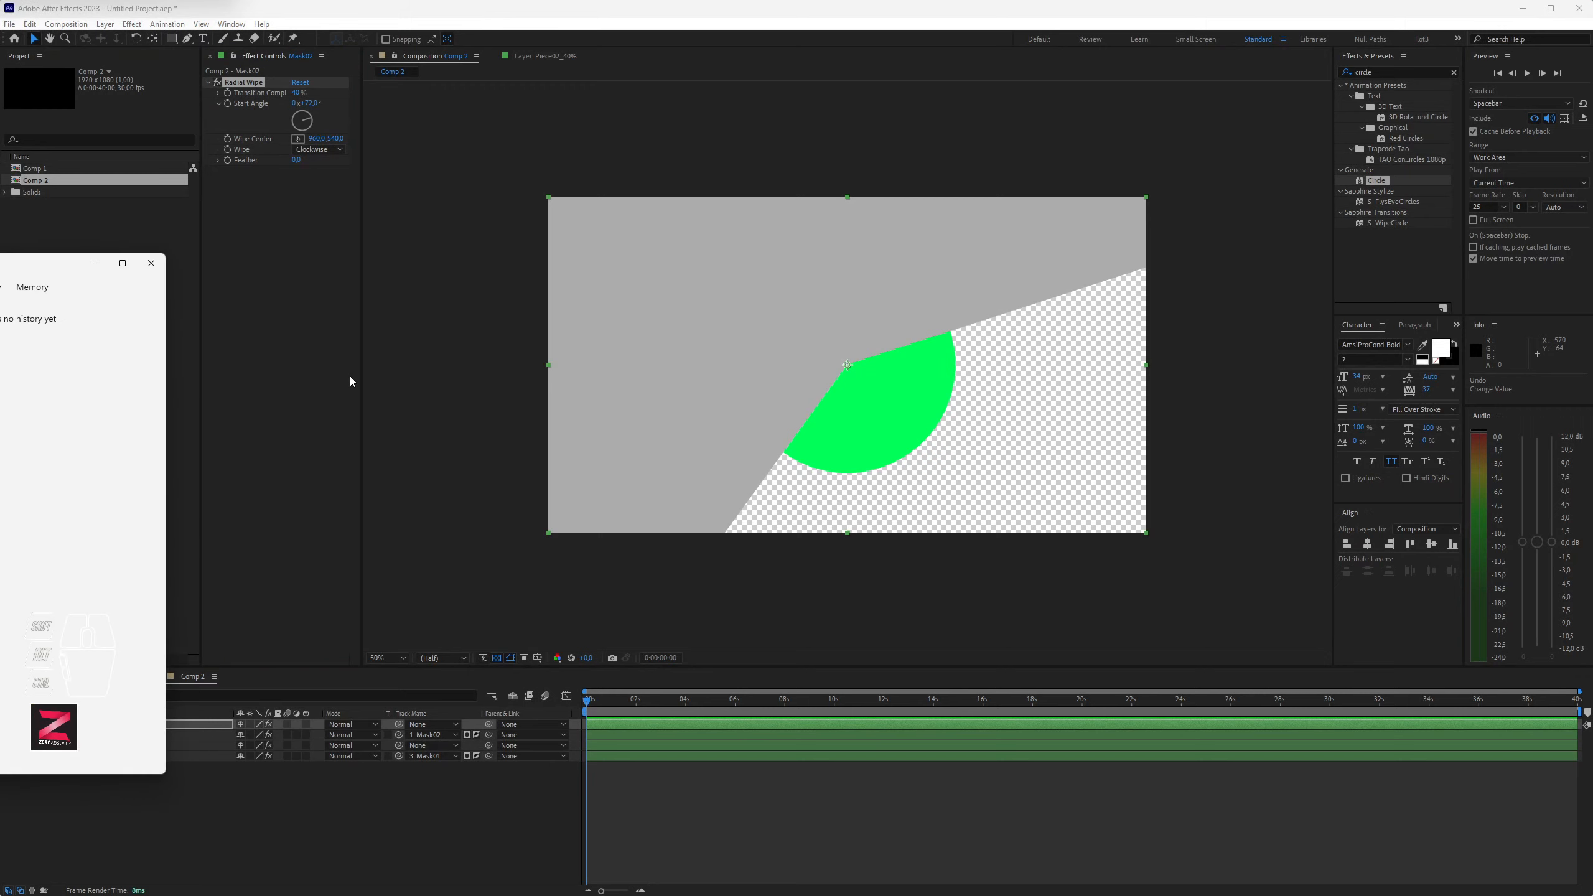
drag(14, 262, 378, 274)
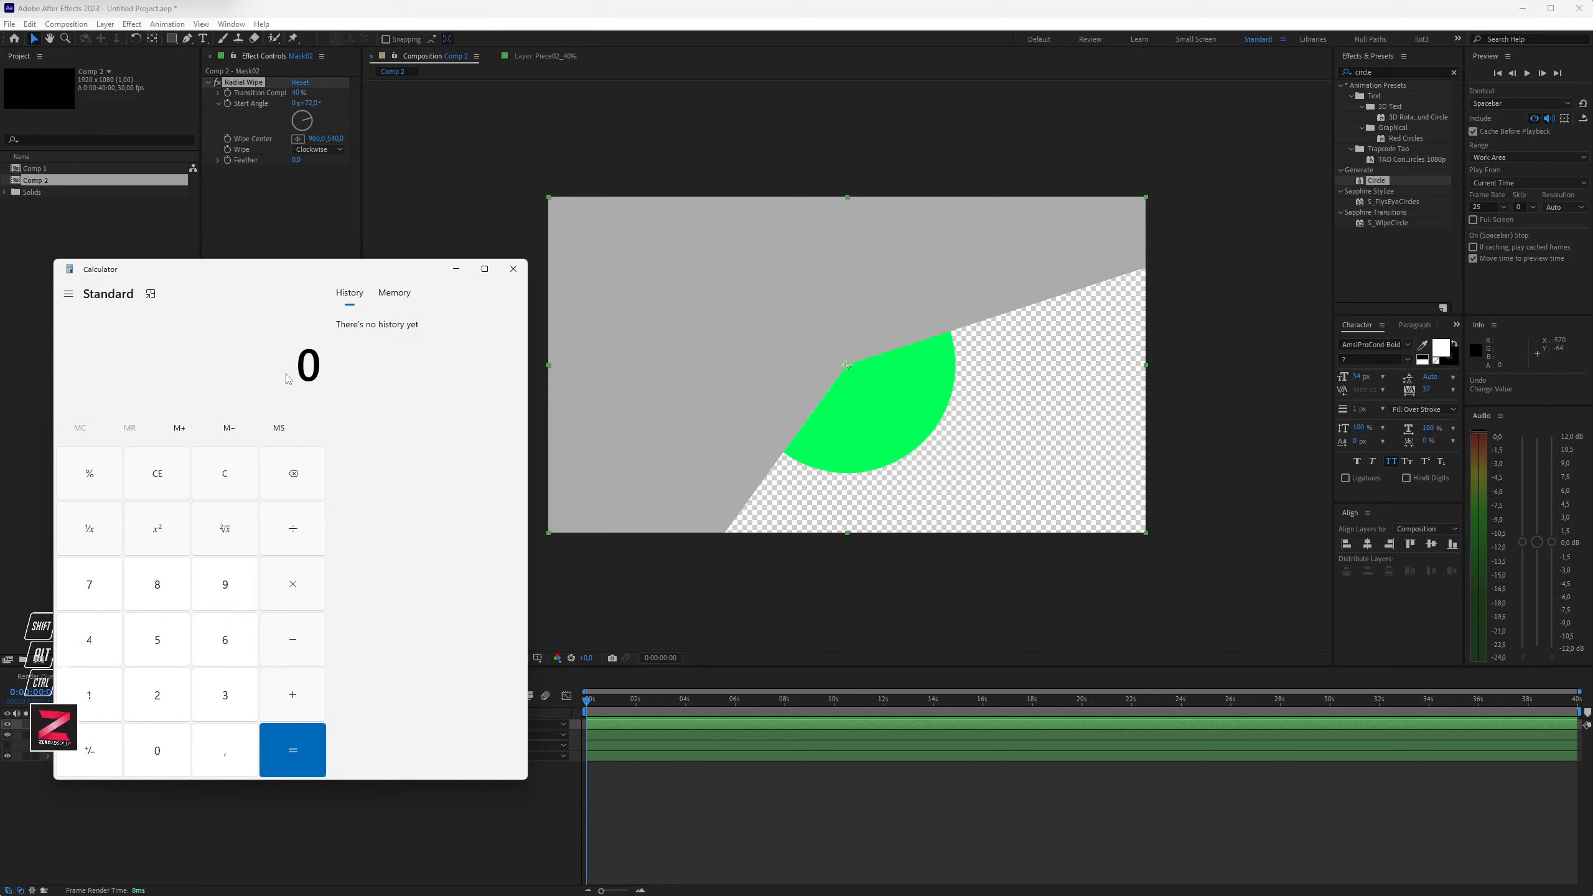
text(360/100)
key(Return)
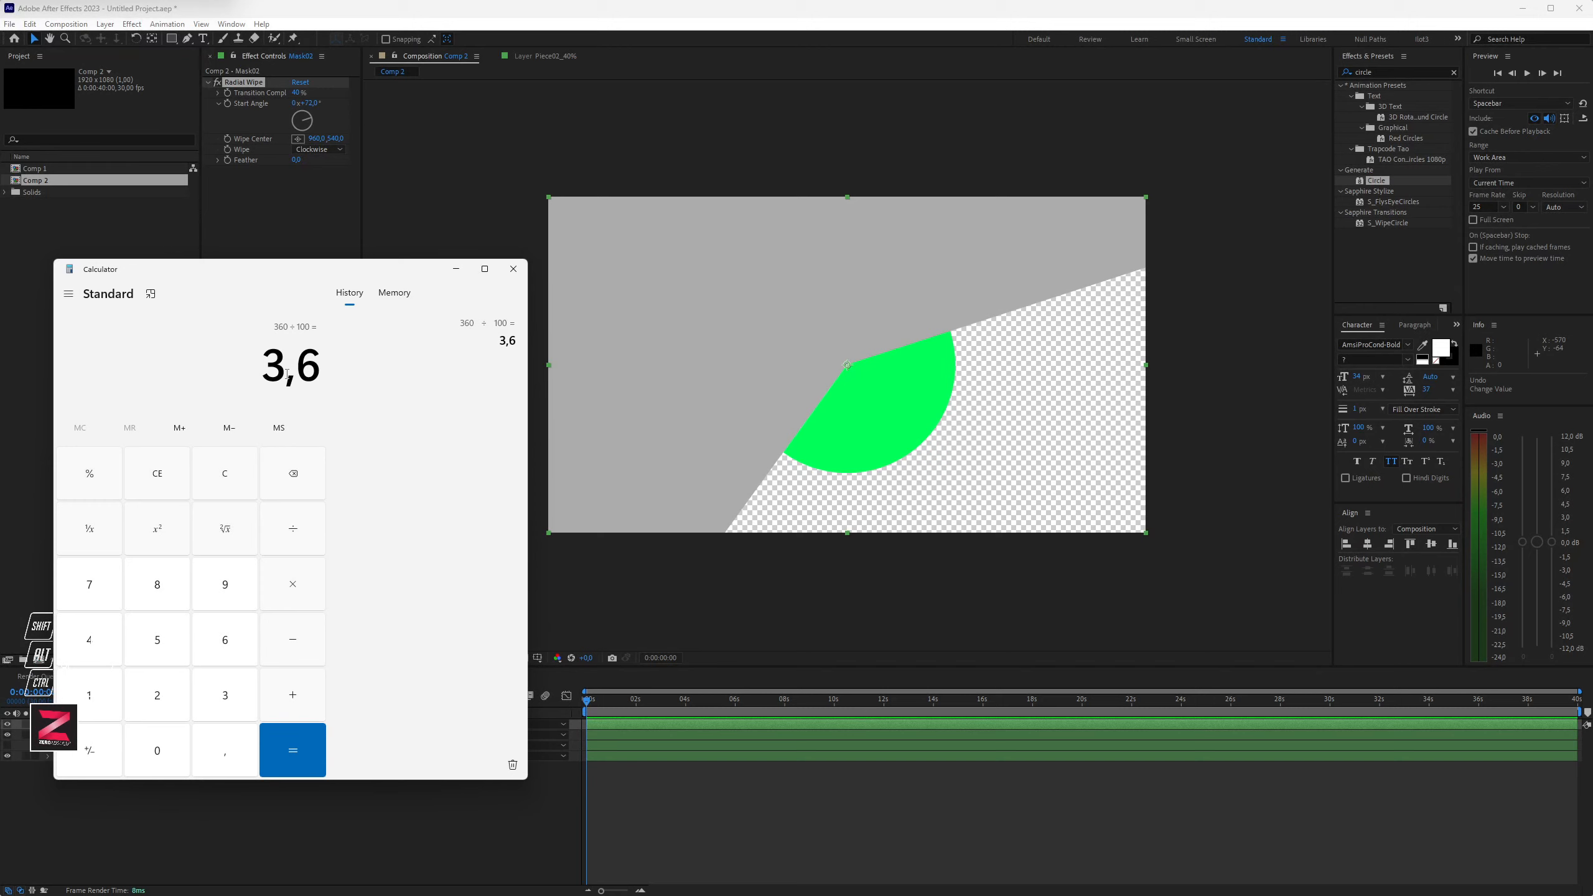
text(*20)
key(Return)
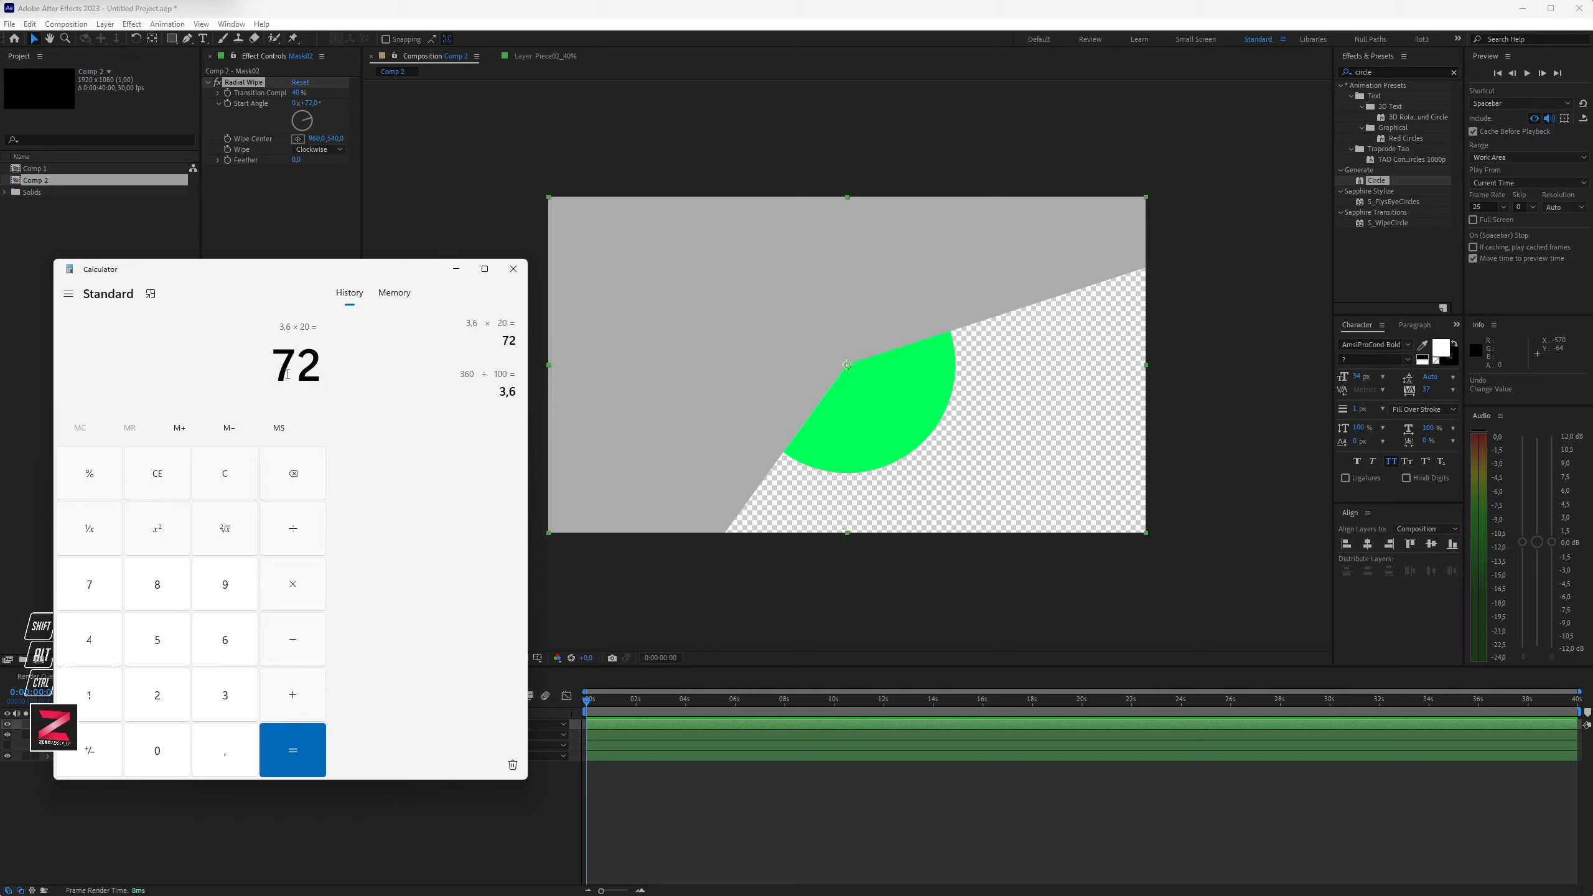
click(513, 270)
click(309, 103)
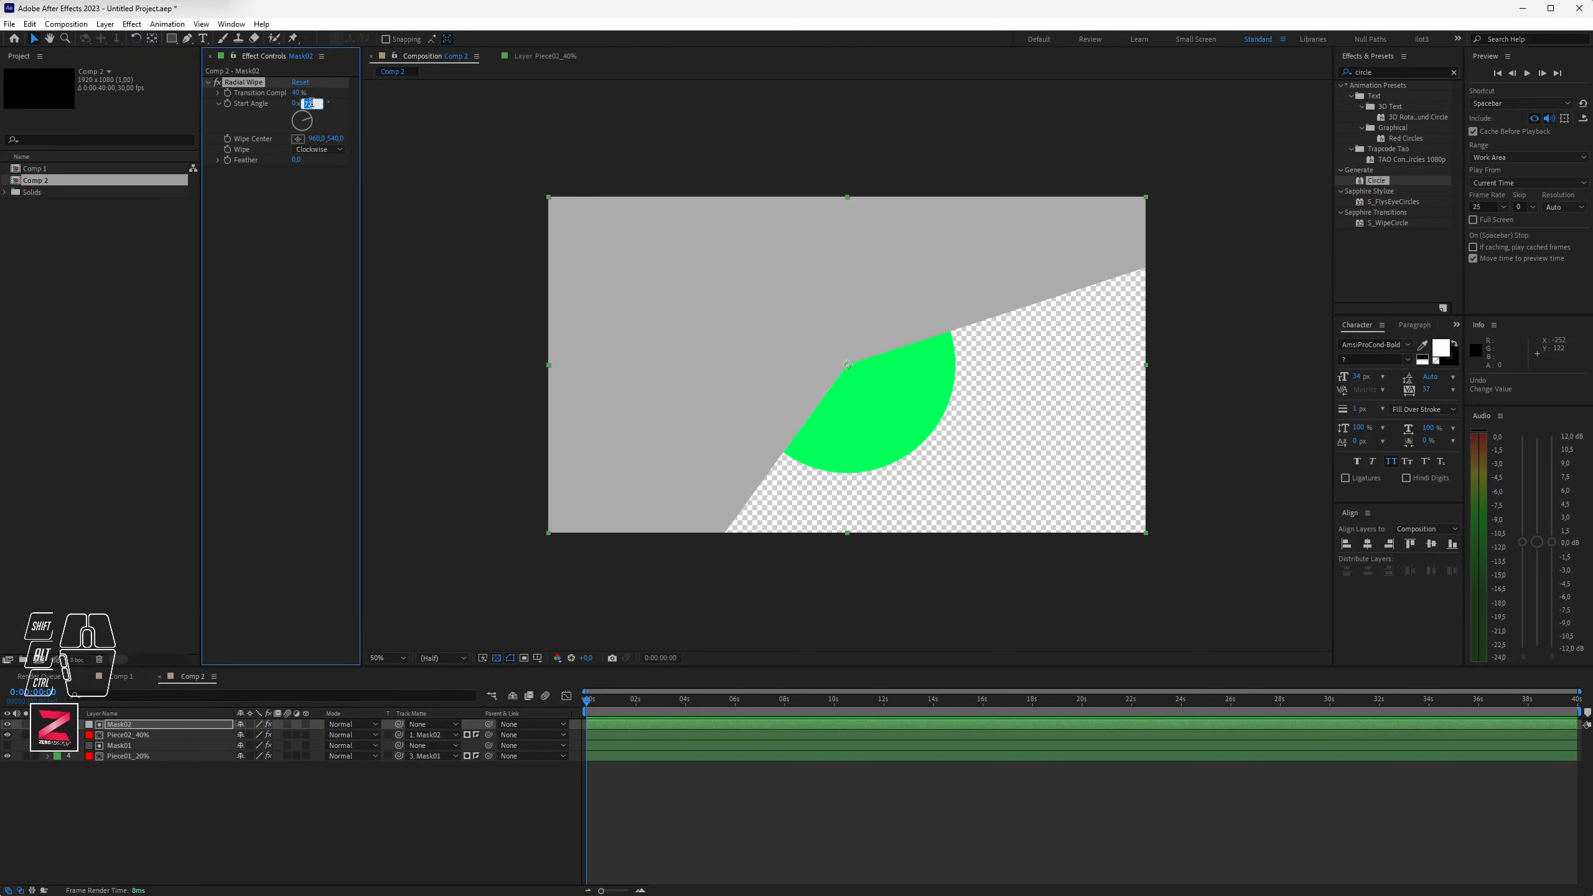
click(319, 103)
drag(318, 103, 304, 104)
click(284, 272)
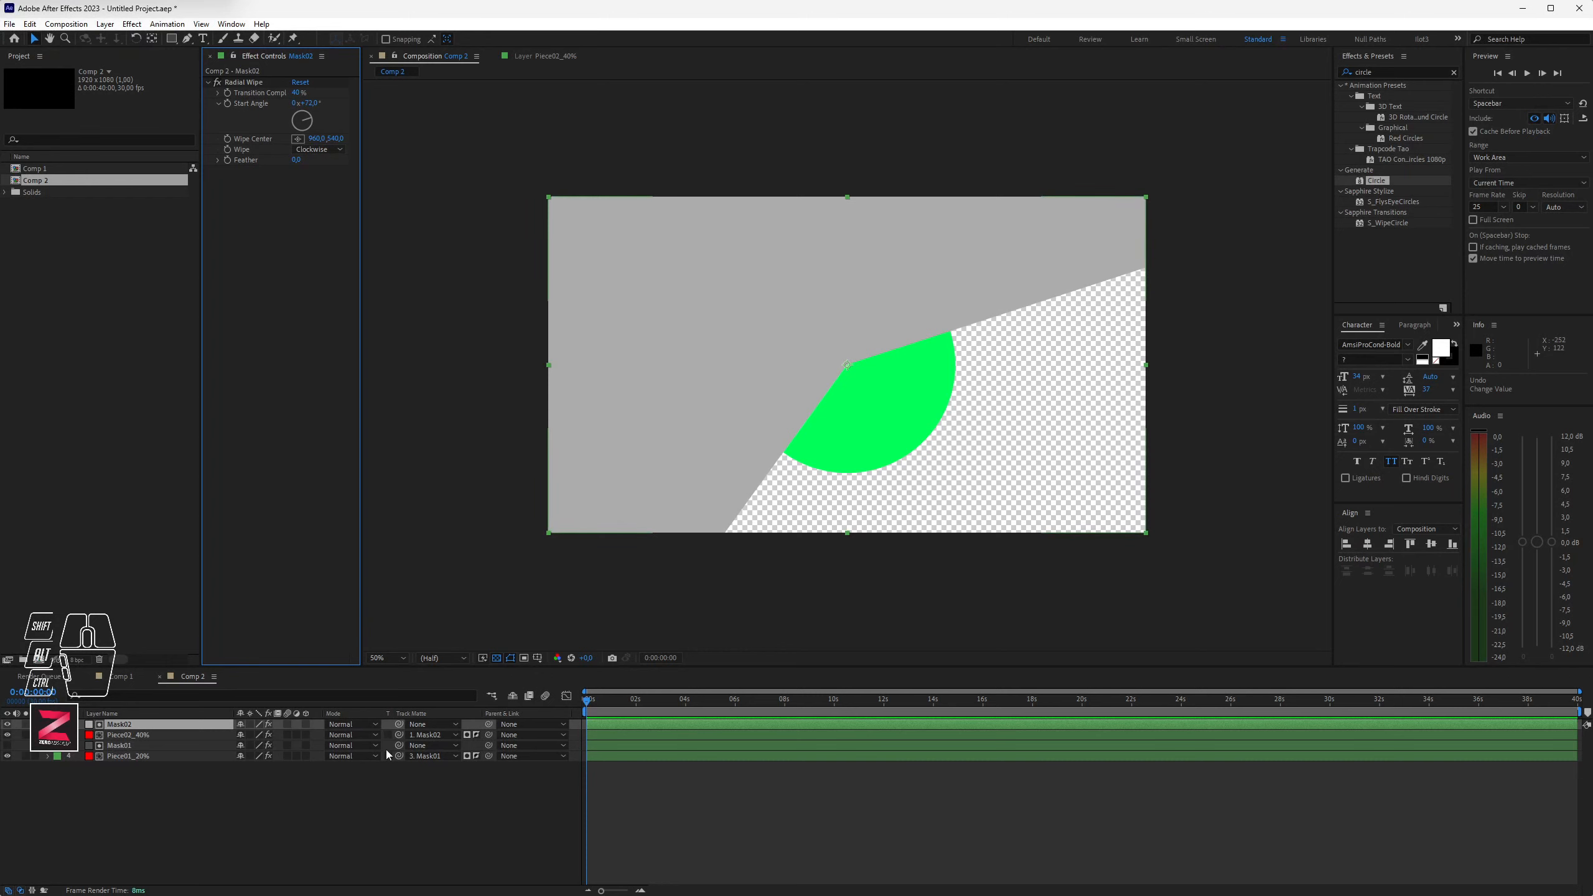
Step: Expand the Radial Wipe properties of Mask01 and Mask02 in the timeline, enlarging the timeline area to fit both
click(113, 746)
click(48, 746)
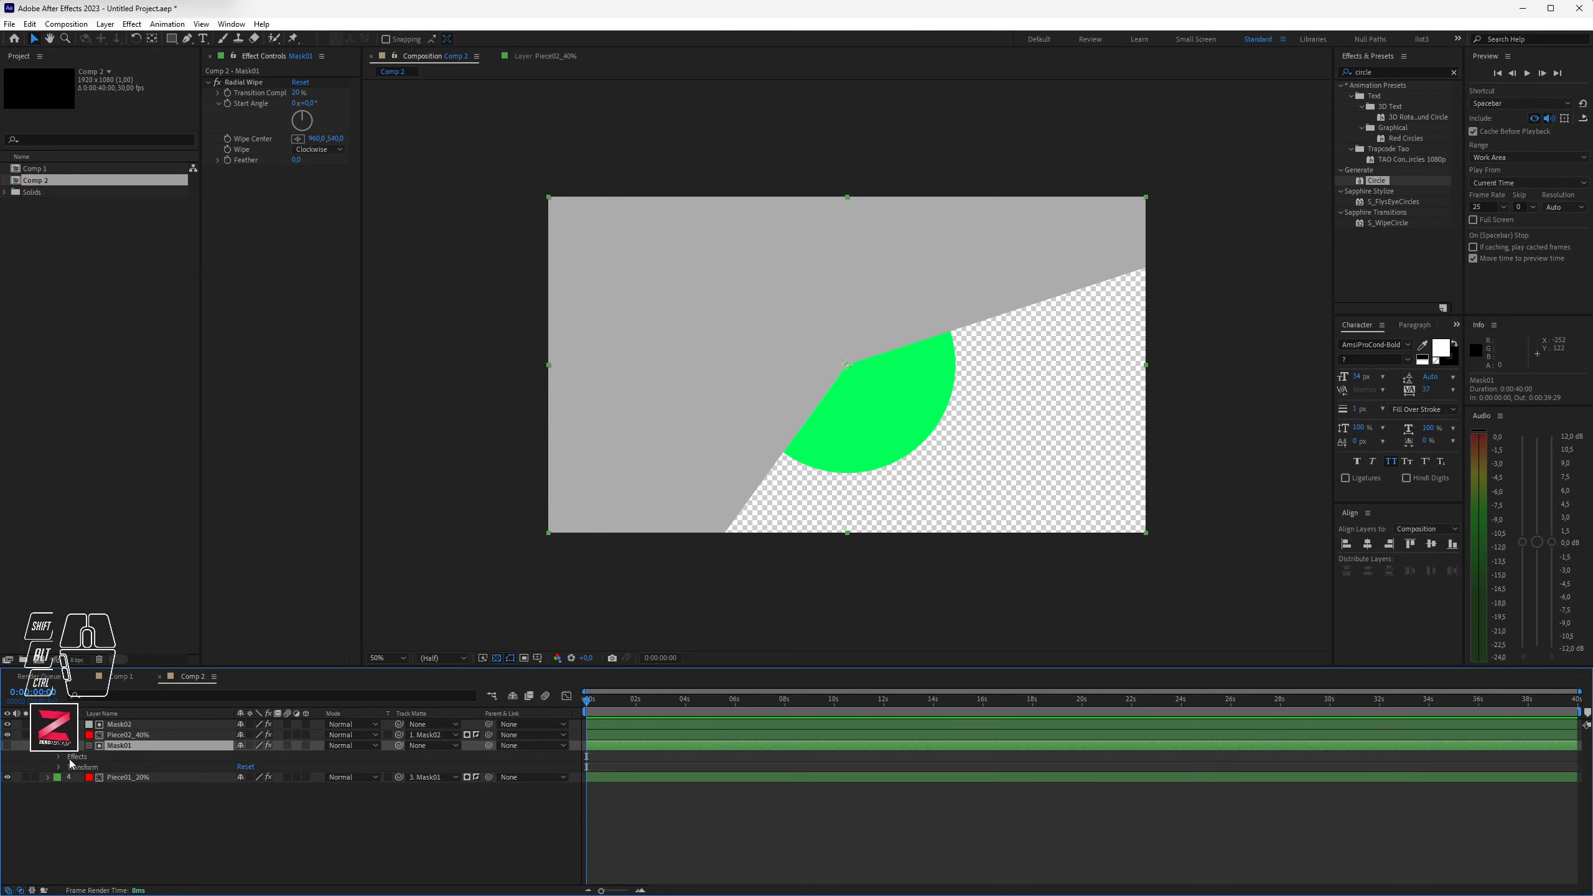
click(59, 757)
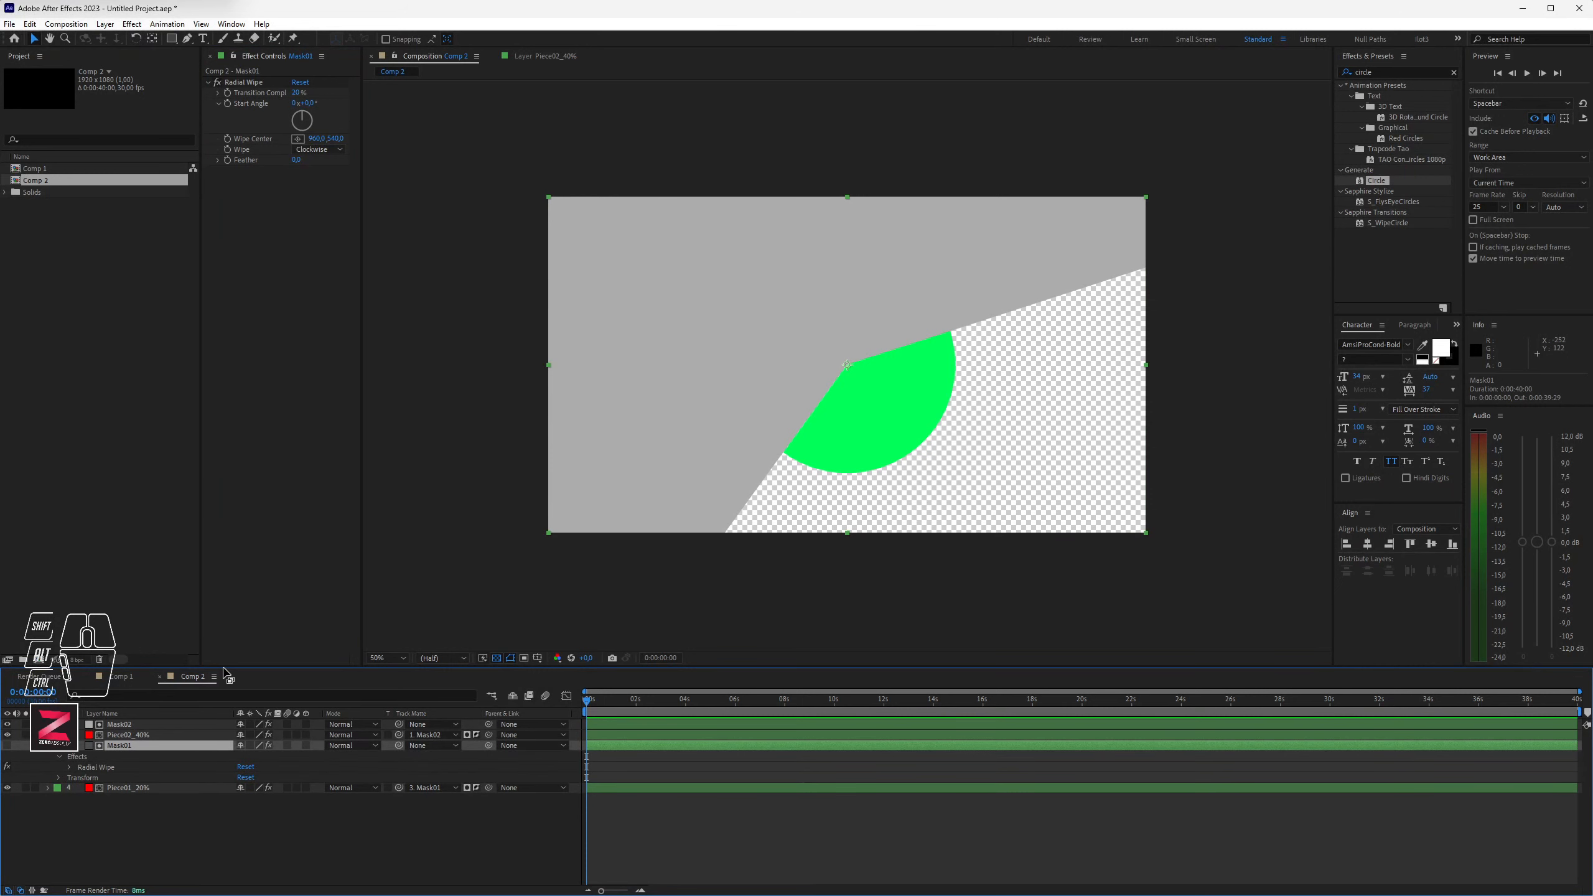
drag(225, 667, 224, 607)
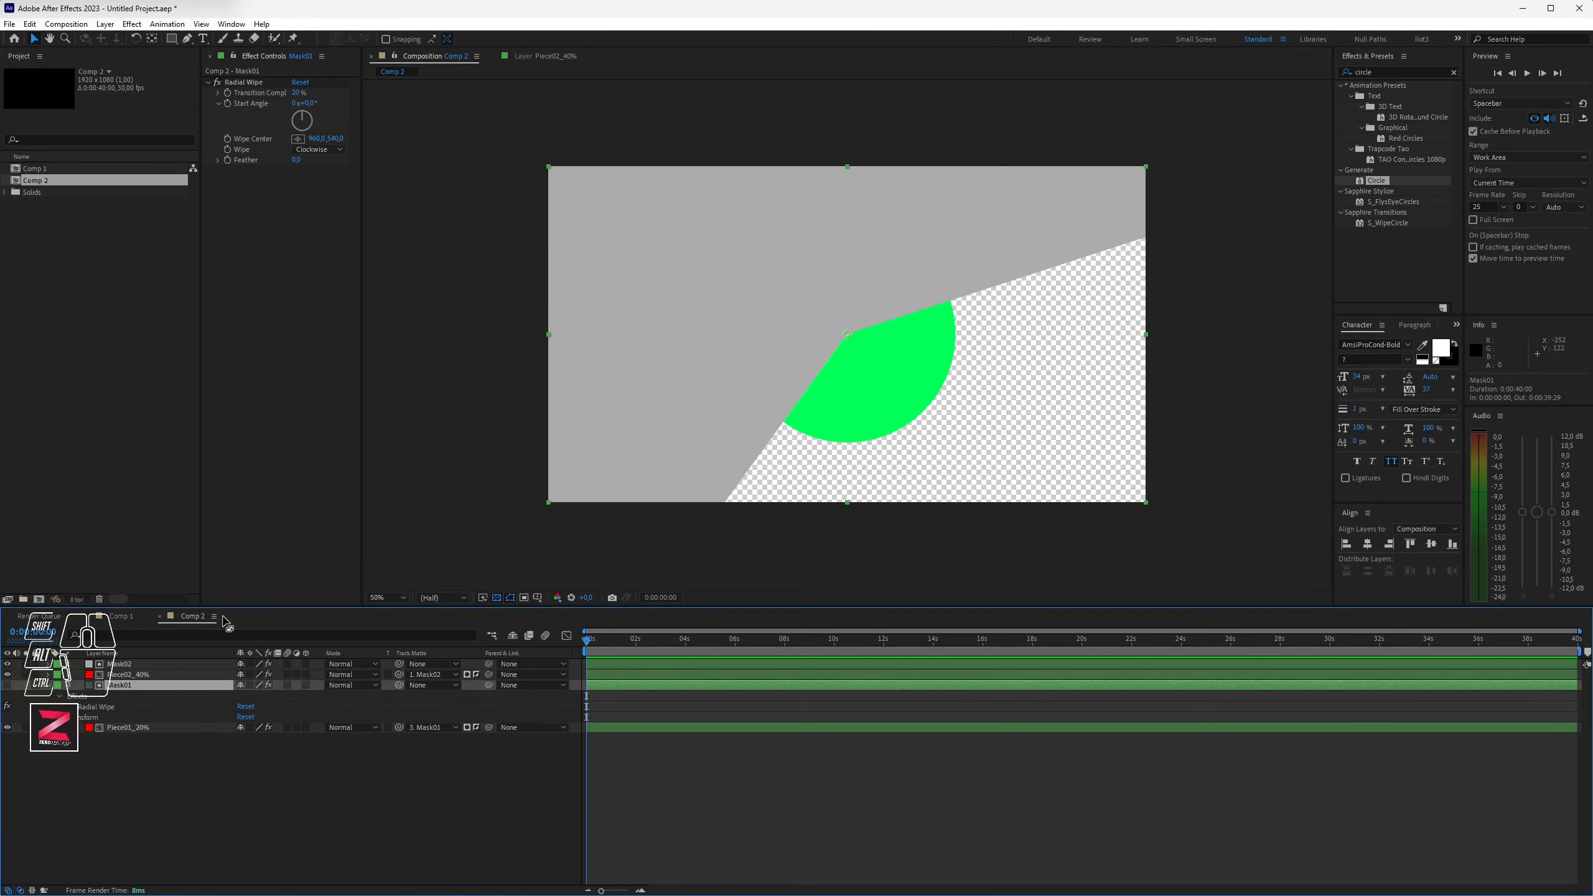
click(70, 707)
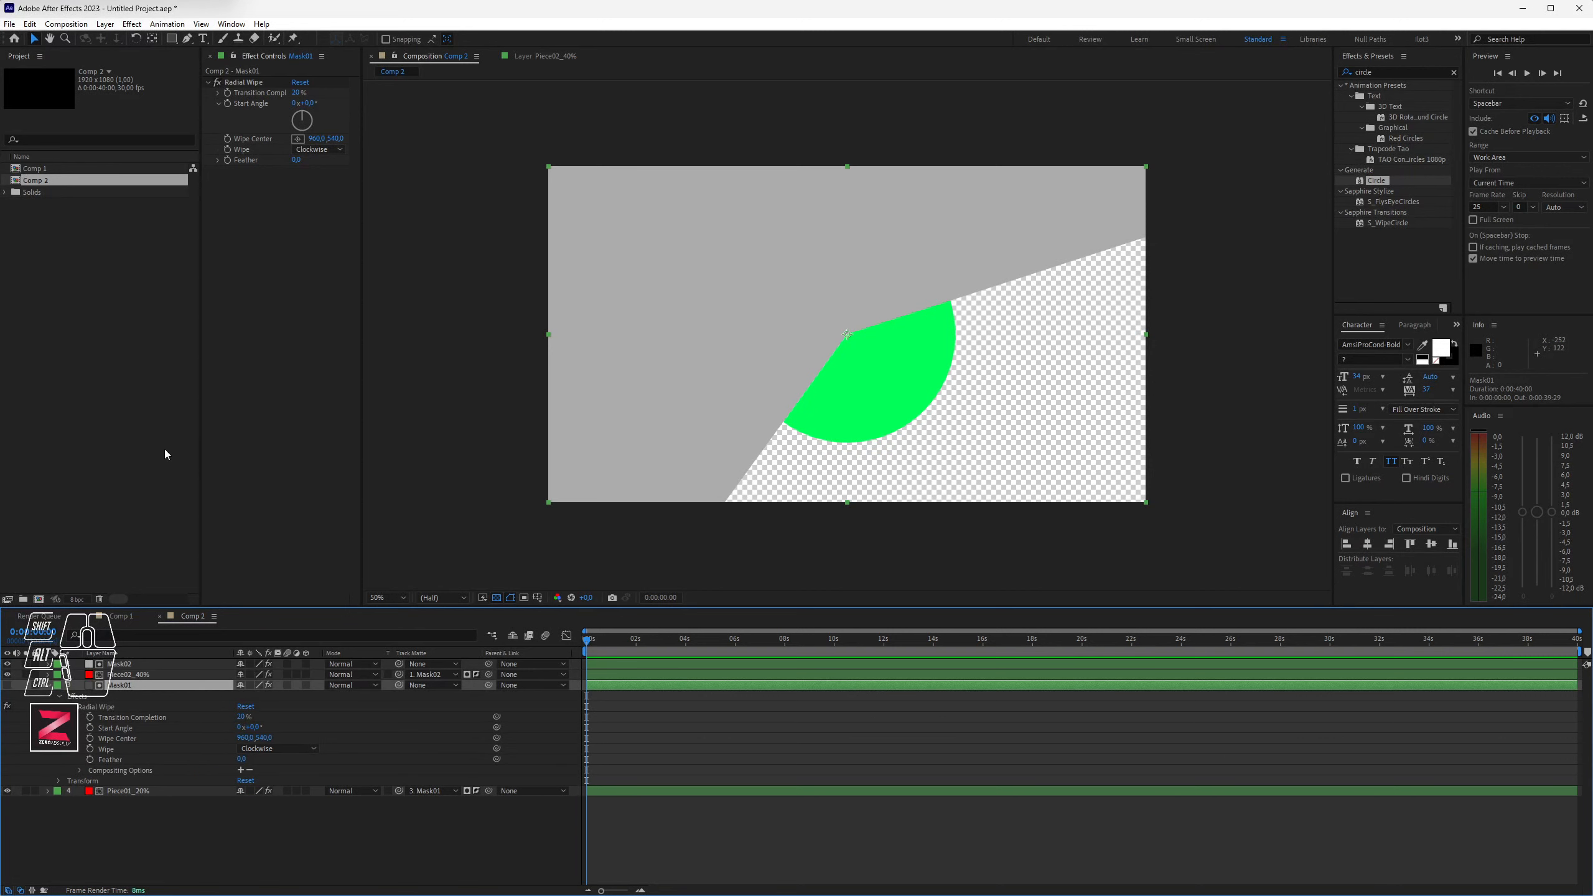
click(50, 665)
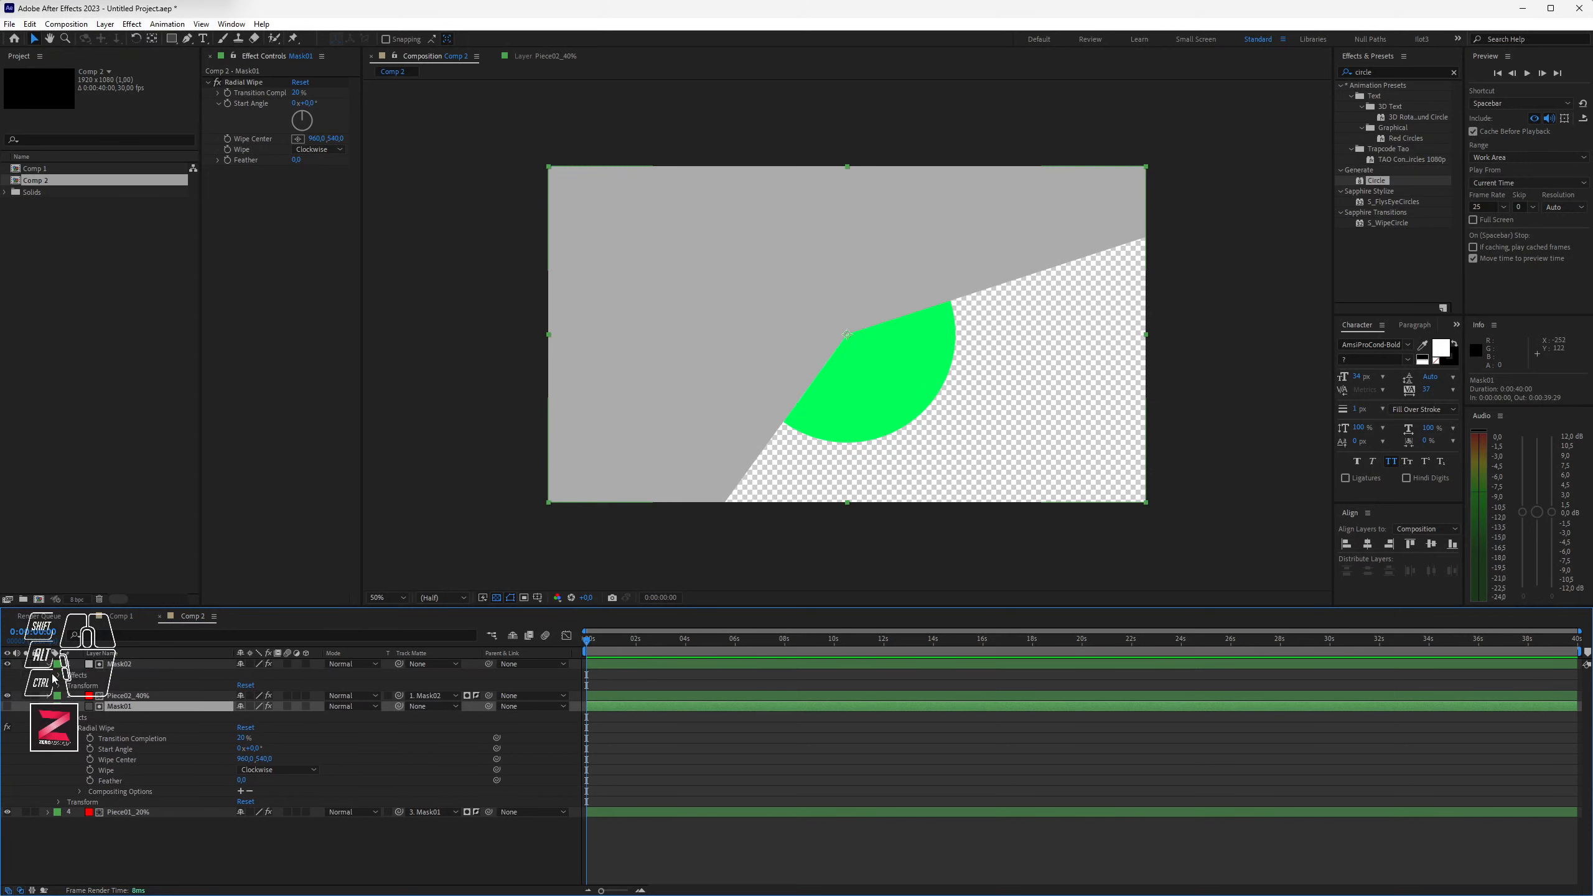
click(60, 676)
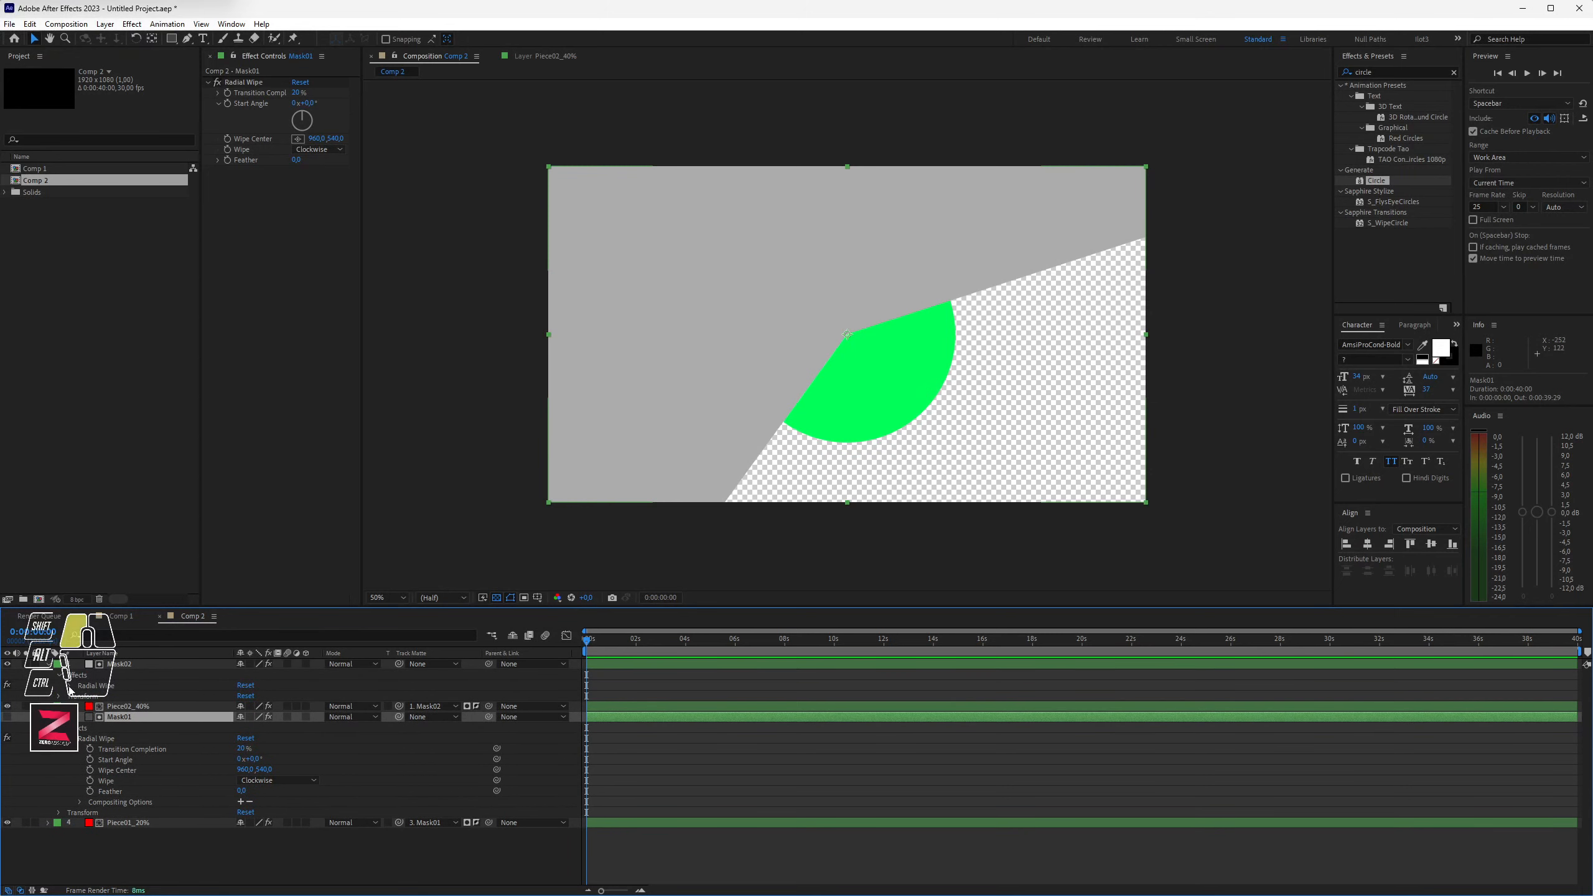
click(71, 686)
drag(197, 606, 208, 493)
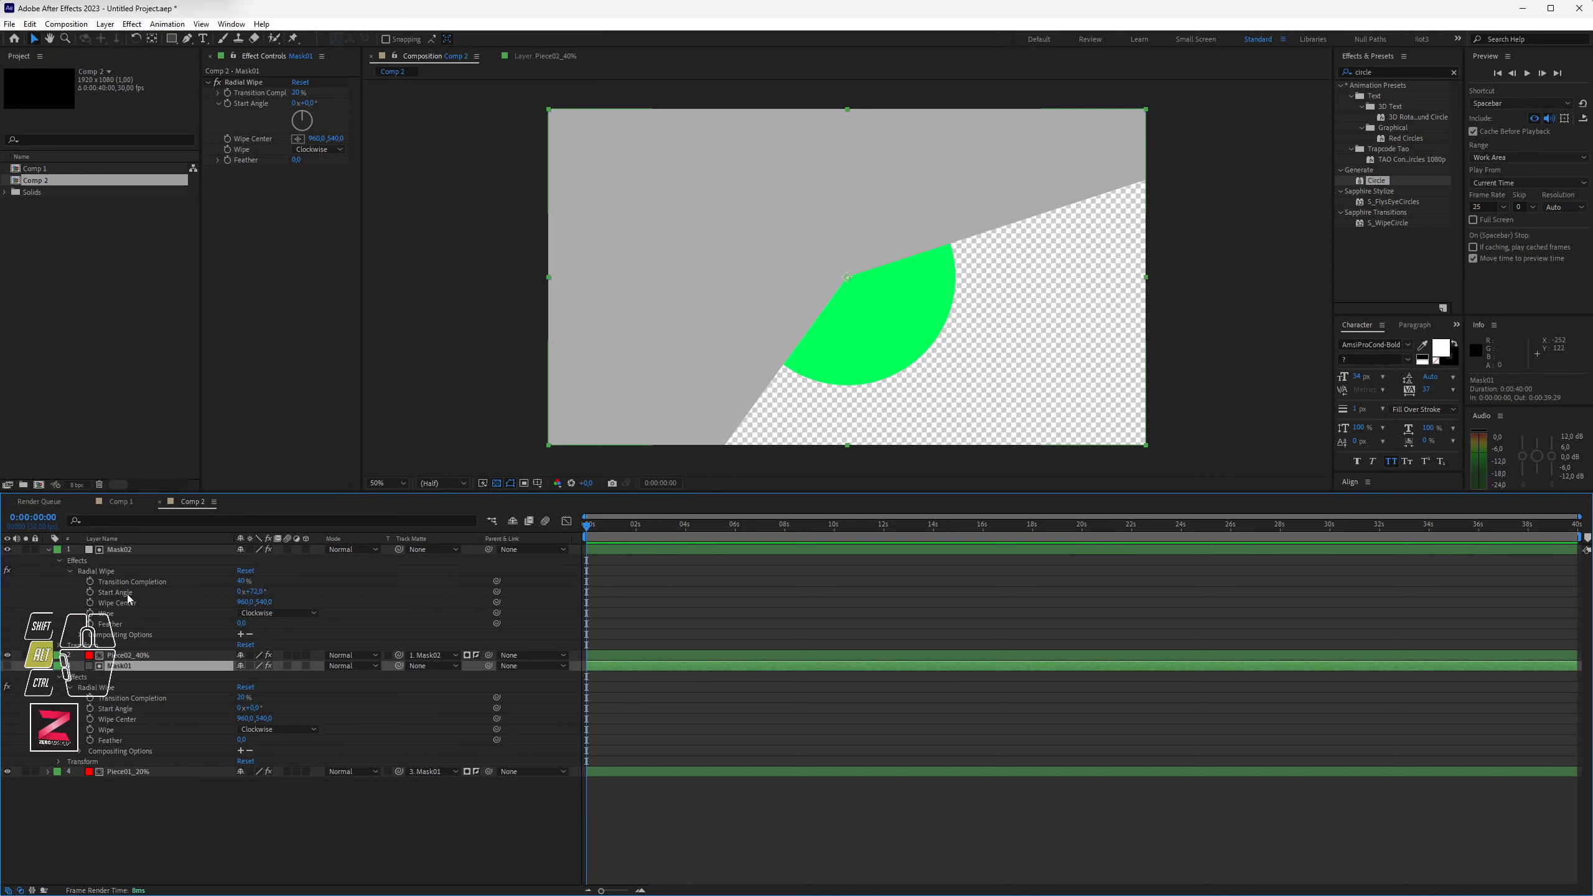
Step: Give Mask02's Start Angle the expression (360/100)*thisComp.layer("Mask01").effect("Radial Wipe")("Transition Completion"), linking to Mask01's Transition Completion
alt+click(91, 593)
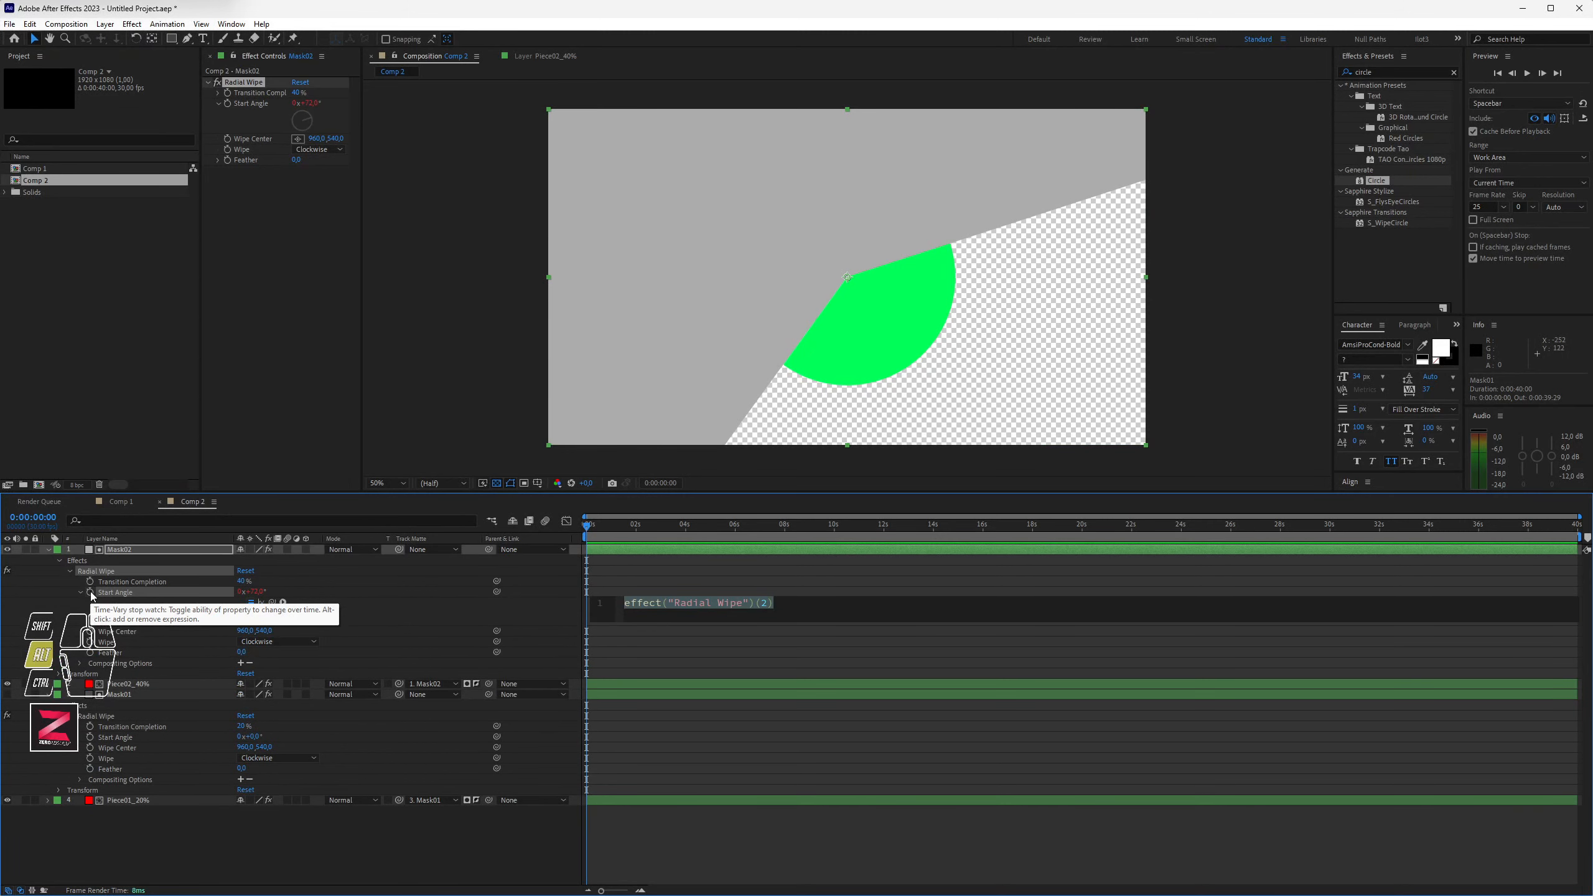
click(794, 602)
drag(804, 605, 512, 600)
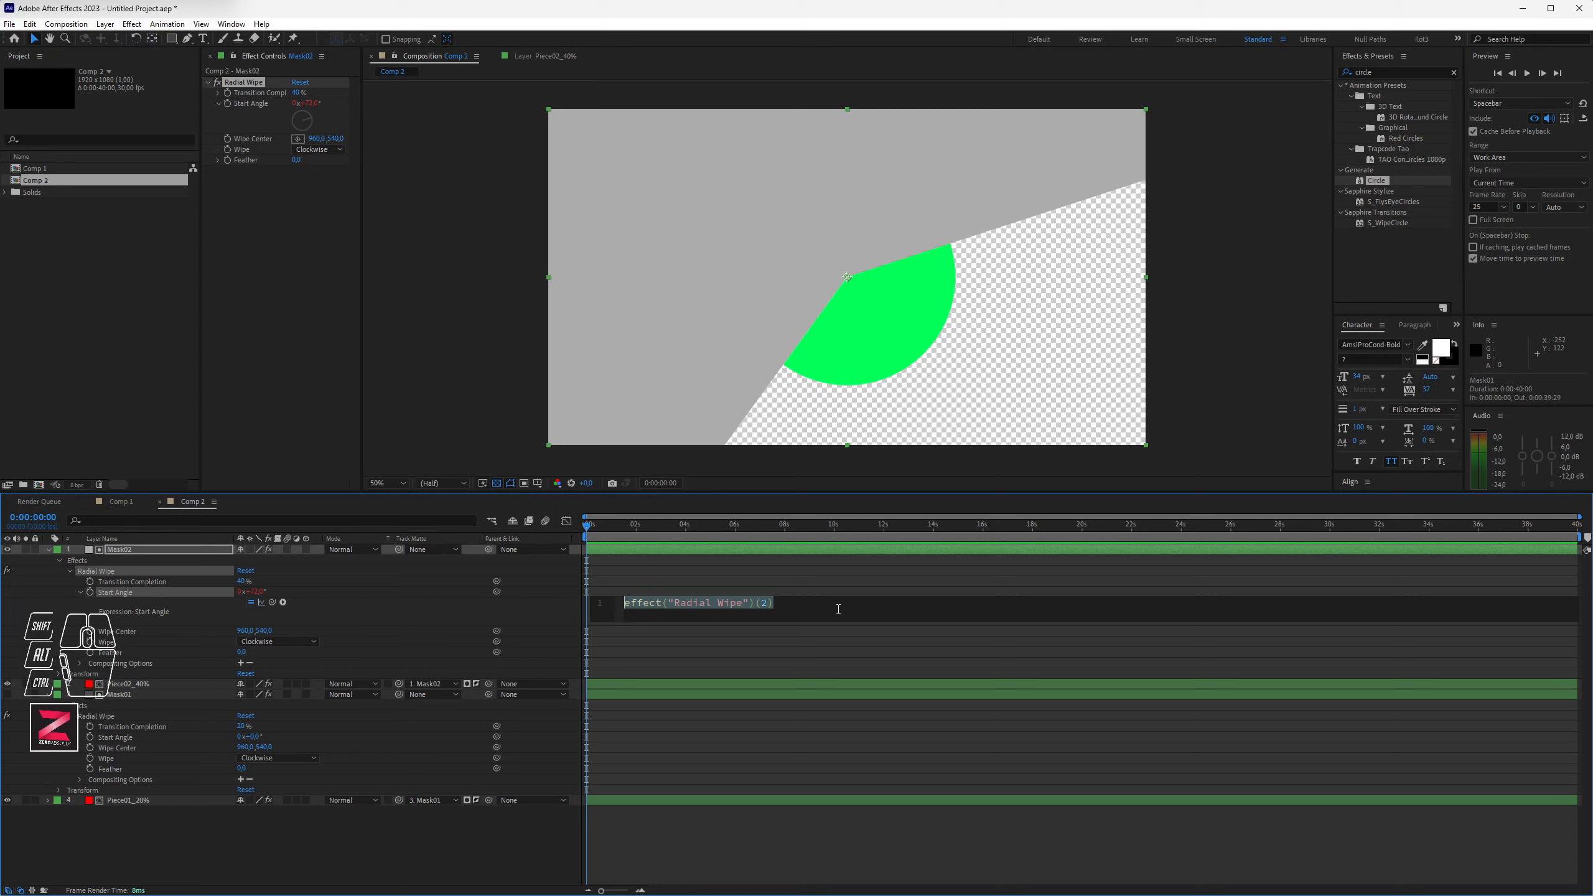
text(360/100)
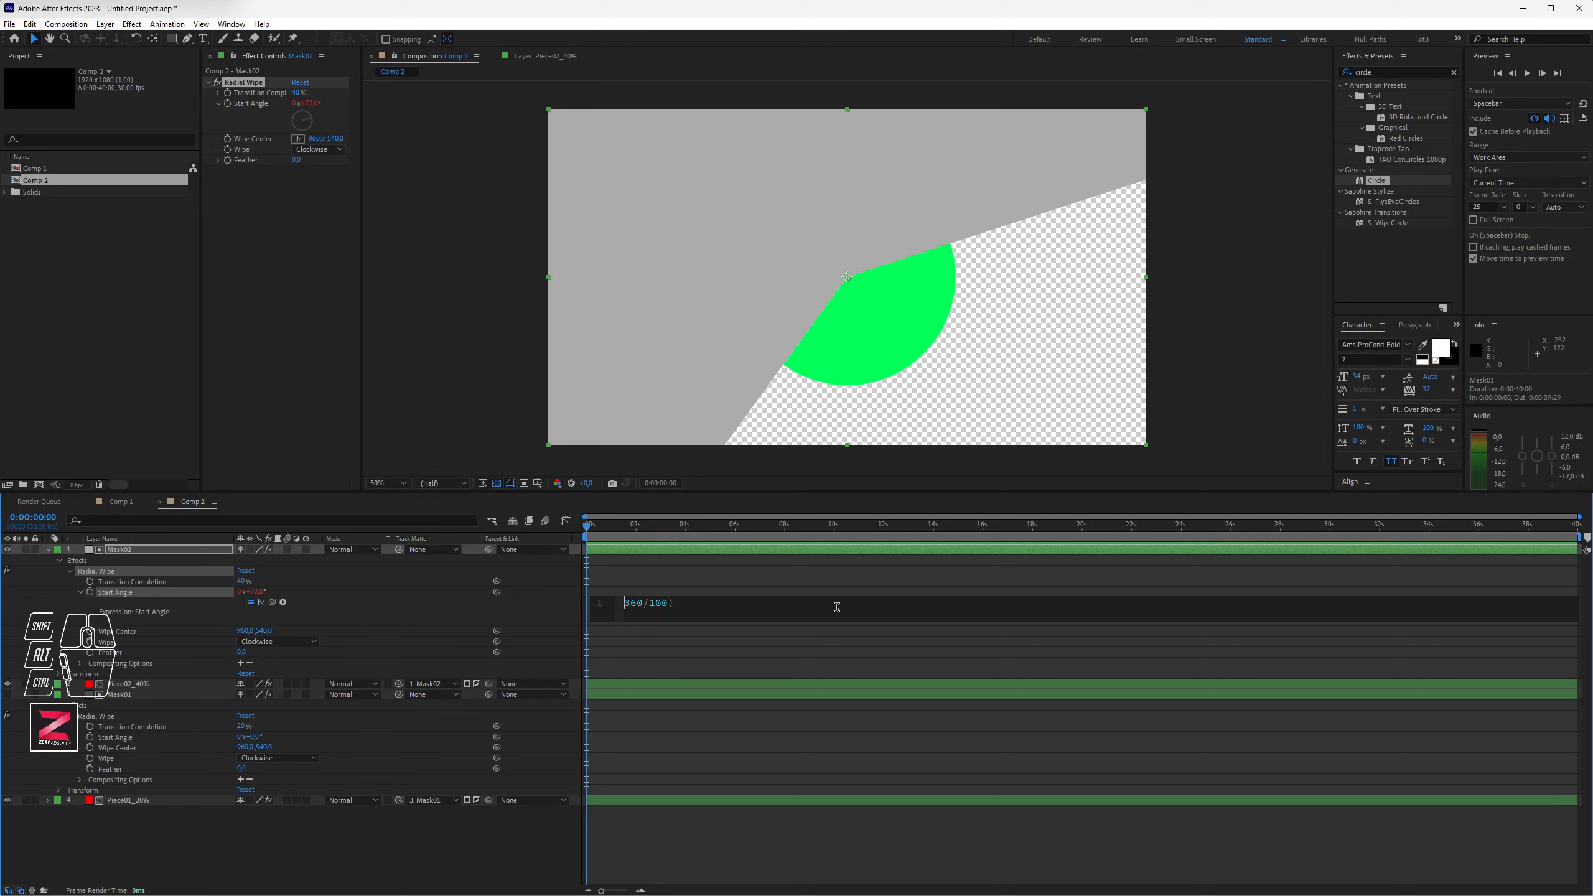
text(()
key(End)
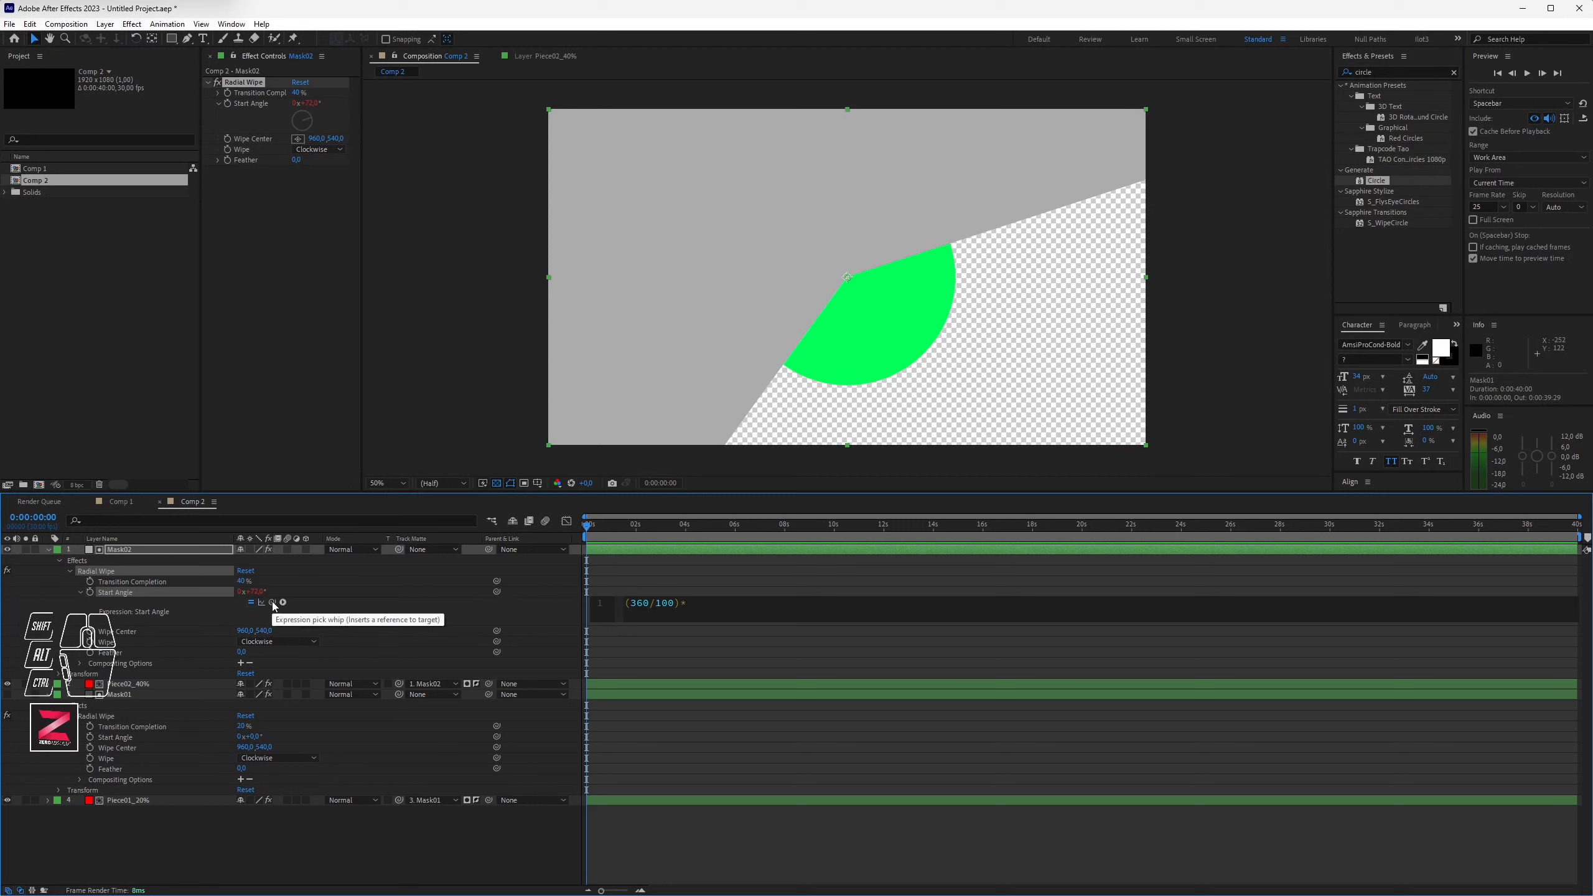
drag(272, 601, 158, 732)
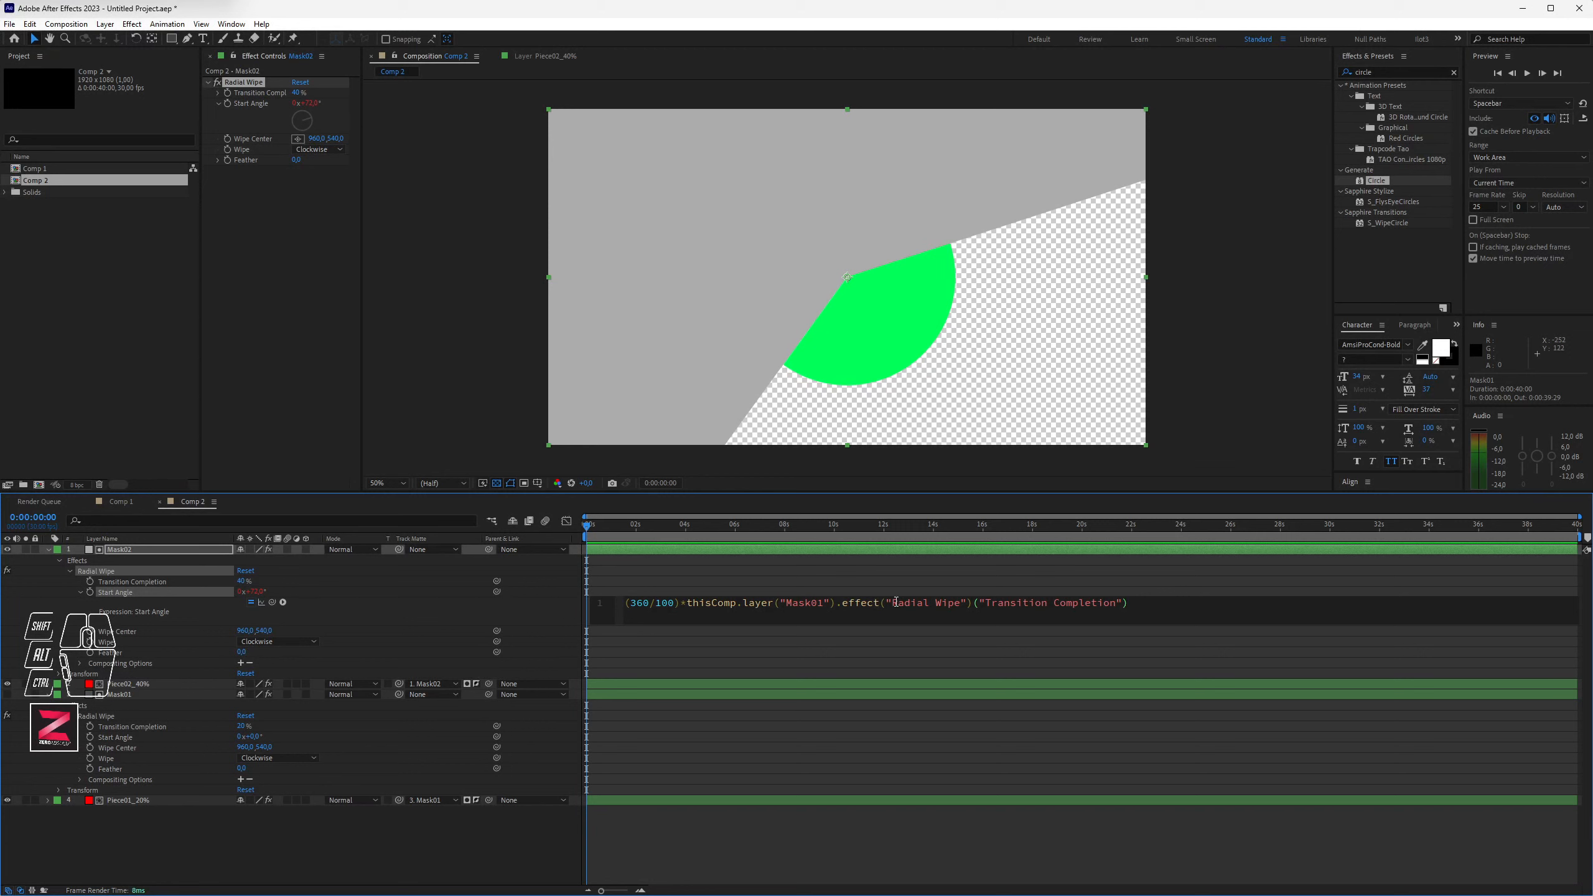
click(1147, 606)
key(KP_Enter)
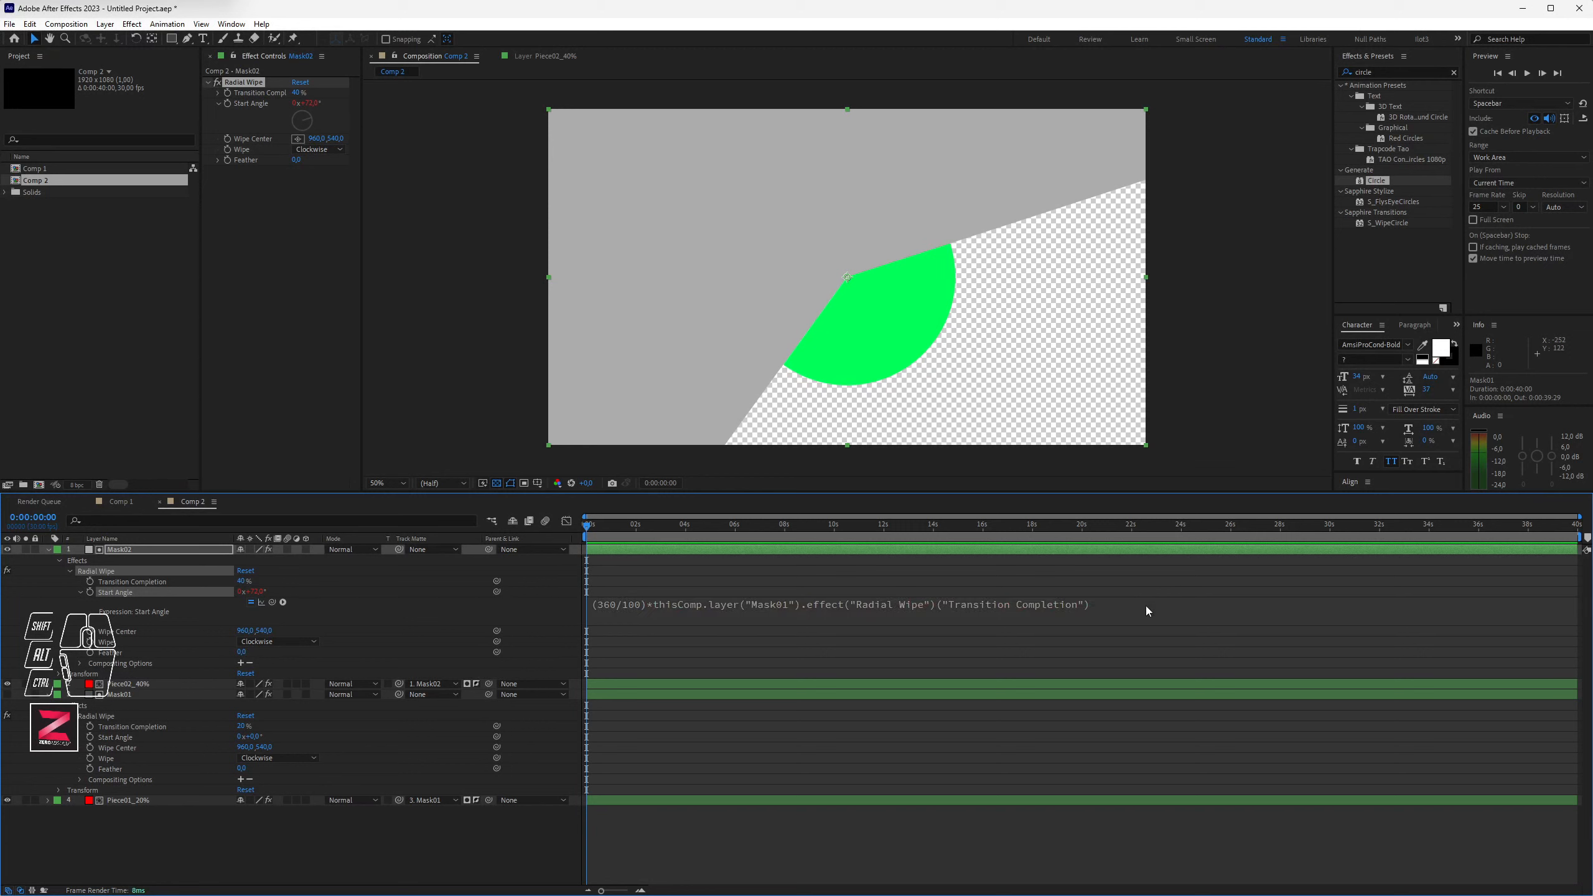
Step: Hide the Mask02 layer and test the link by changing Mask01's Transition Completion, undoing that change
click(7, 550)
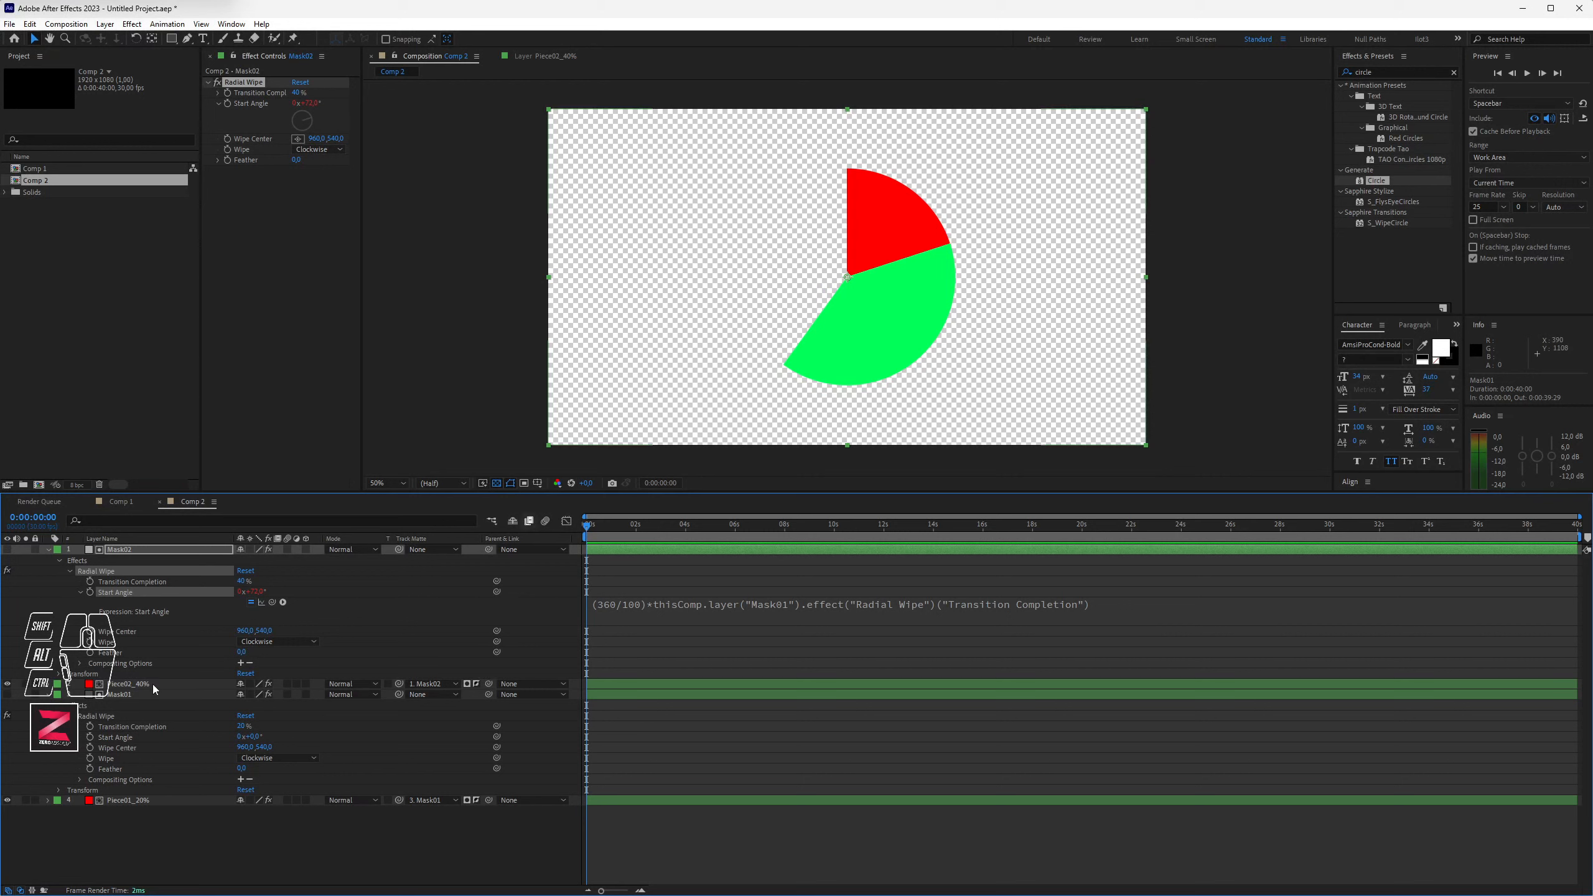
drag(242, 727, 248, 726)
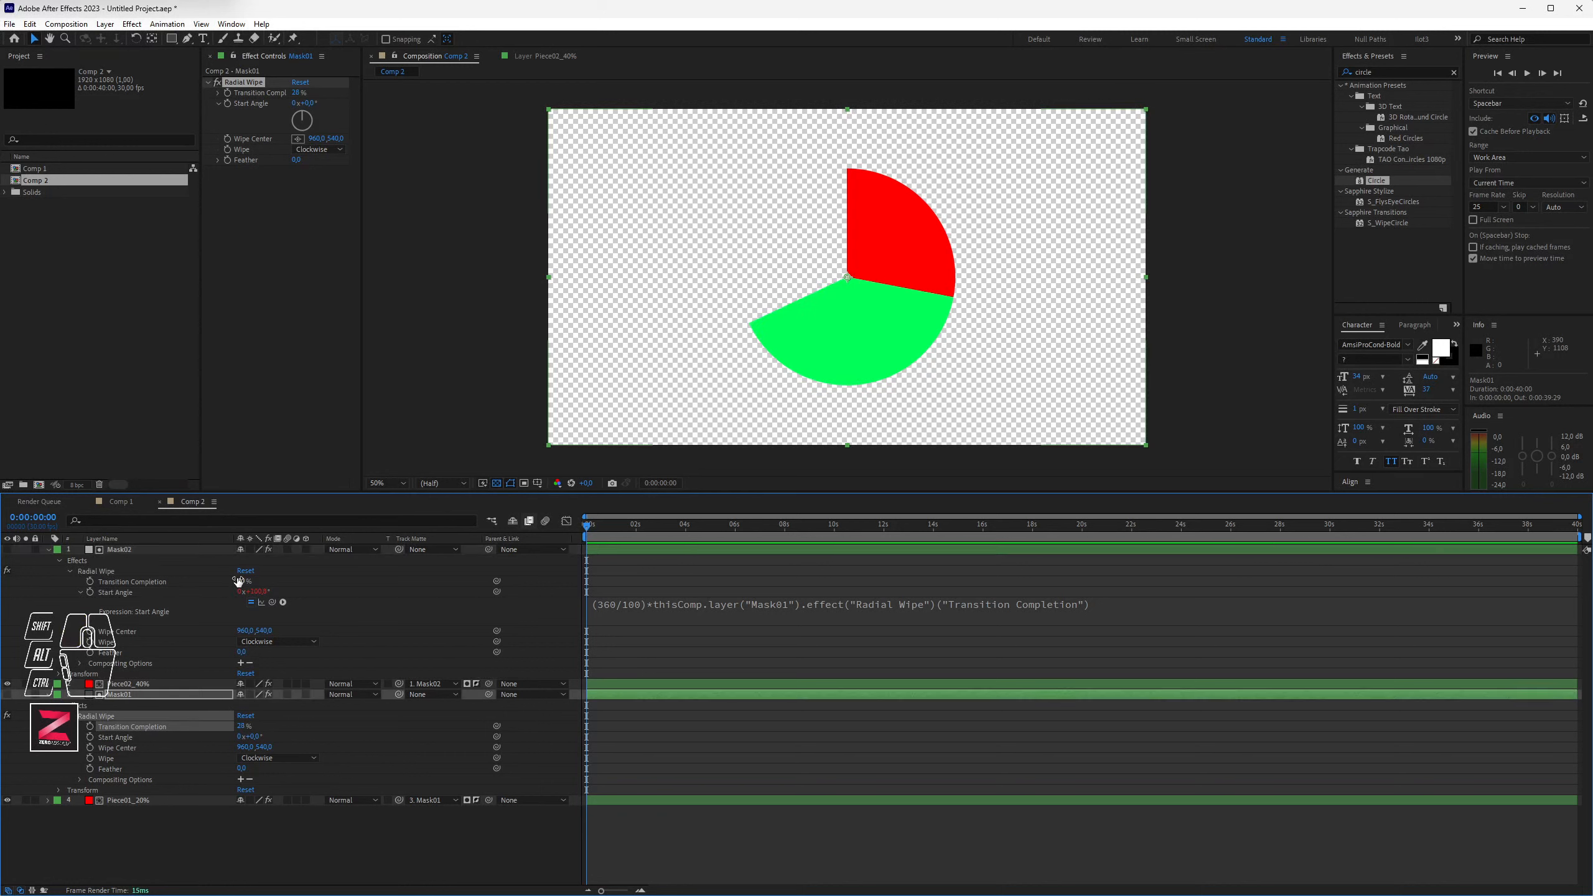
key(ctrl+z)
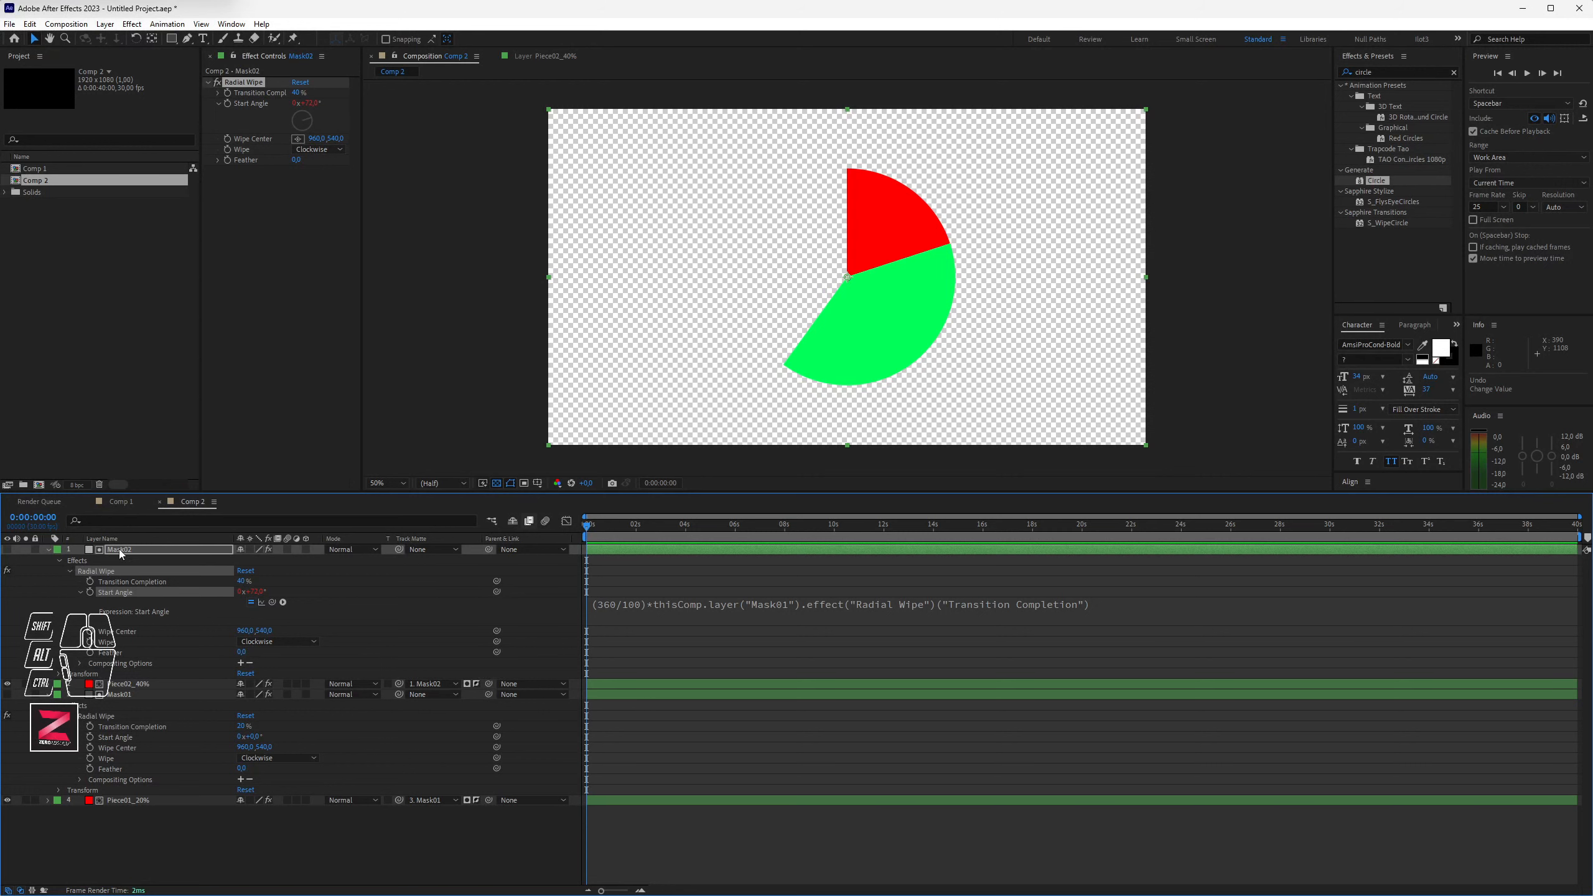
Step: Collapse the expanded properties of all layers in the timeline and clear the layer selection
shift+click(124, 685)
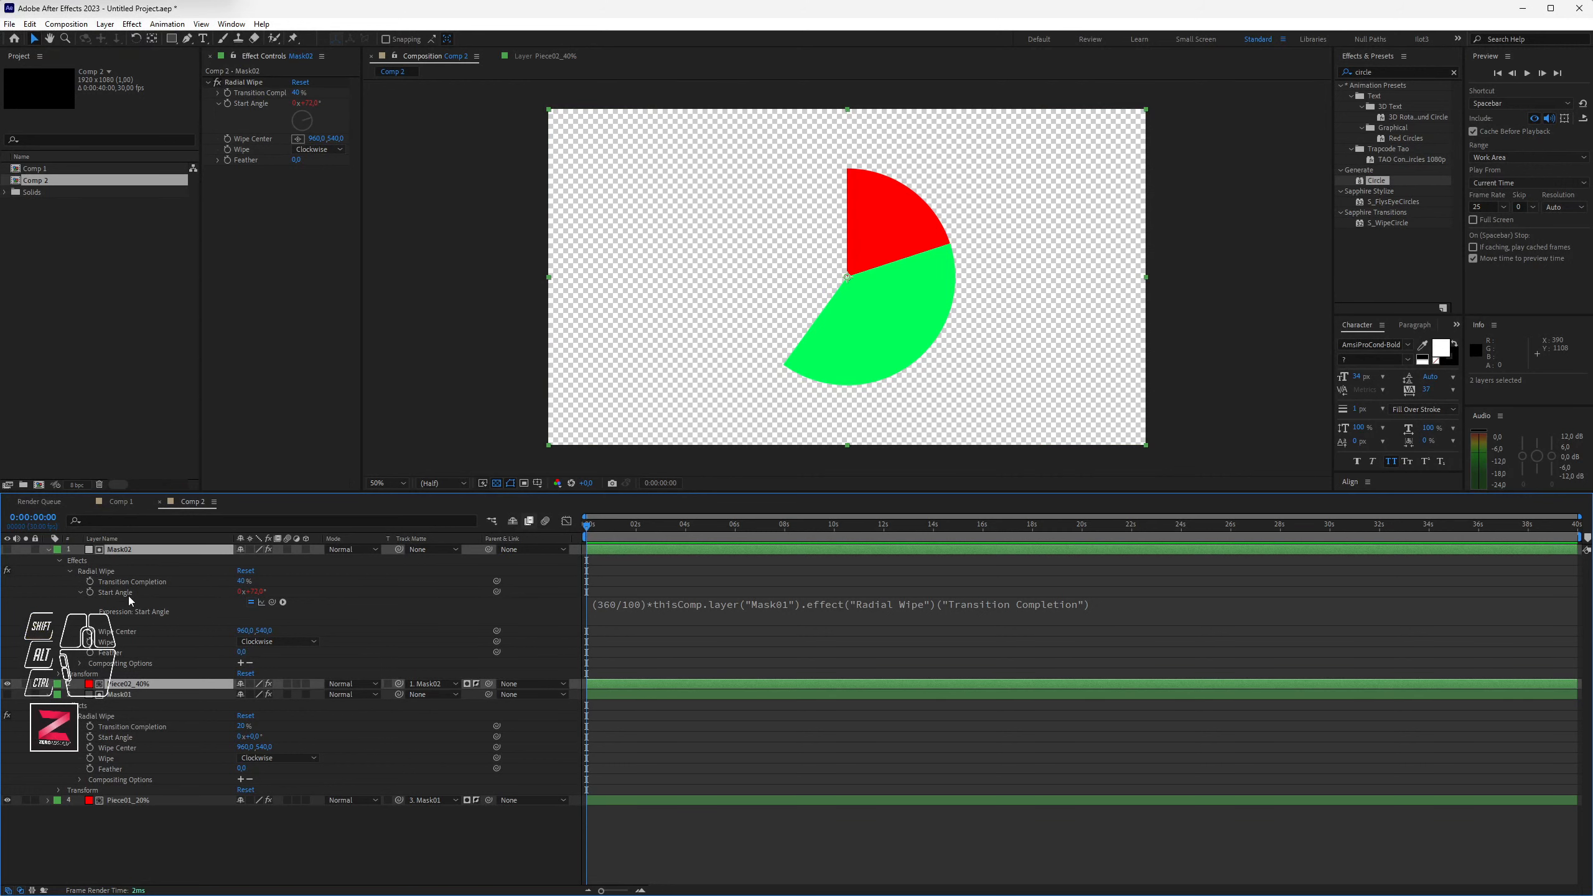
key(ctrl+a)
key(ctrl+grave)
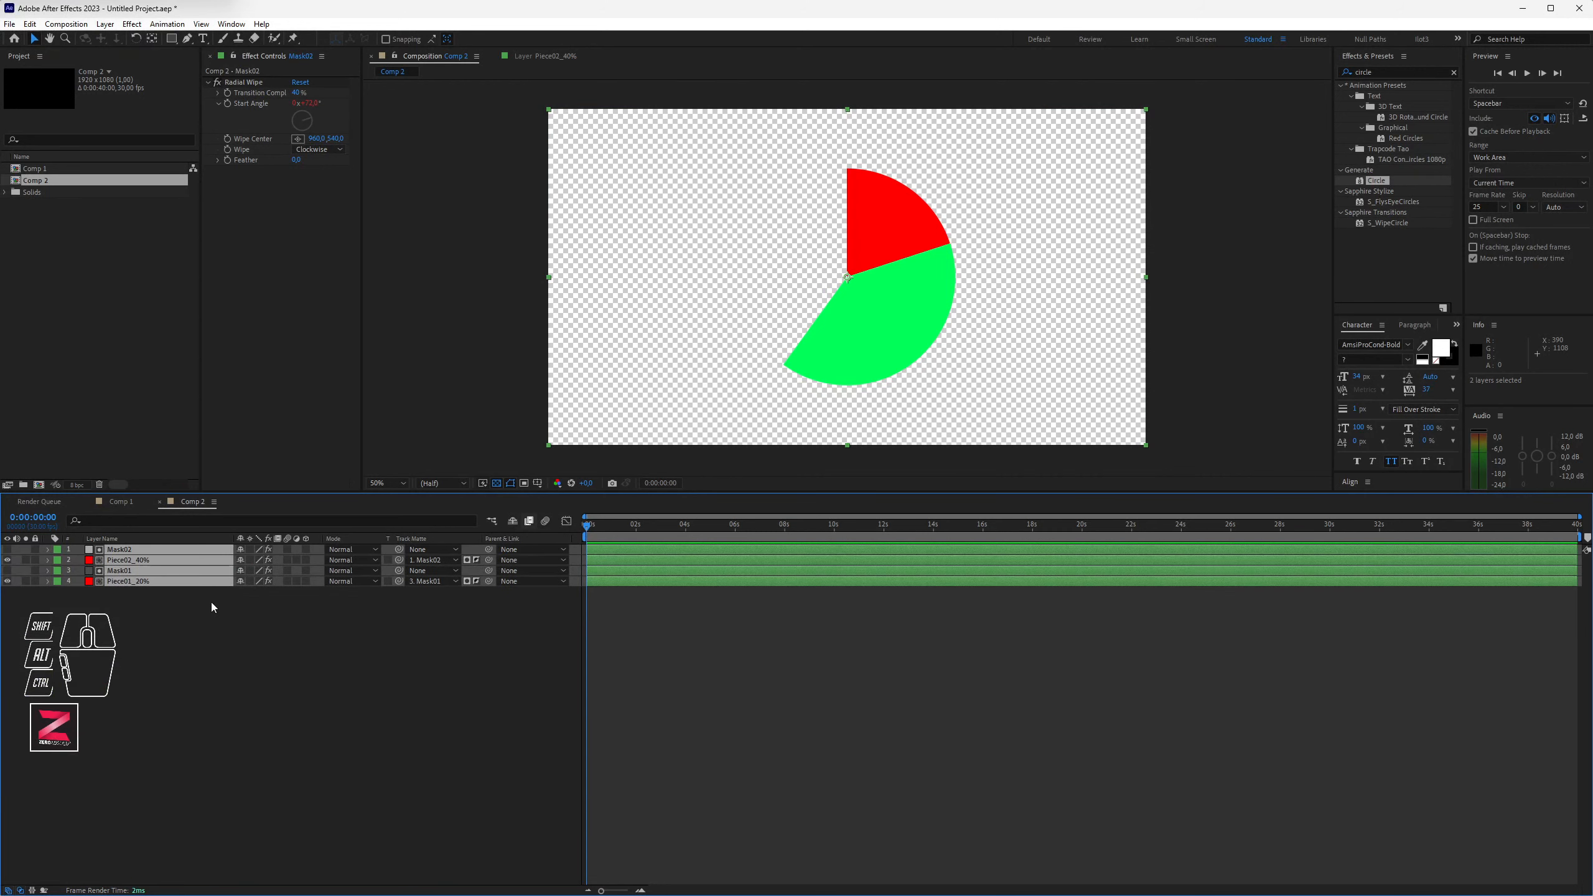
click(170, 618)
click(122, 539)
click(122, 538)
Step: Duplicate the Mask02 and Piece02_40% layers together, with the copies at the top of the layer stack
click(112, 549)
shift+click(116, 559)
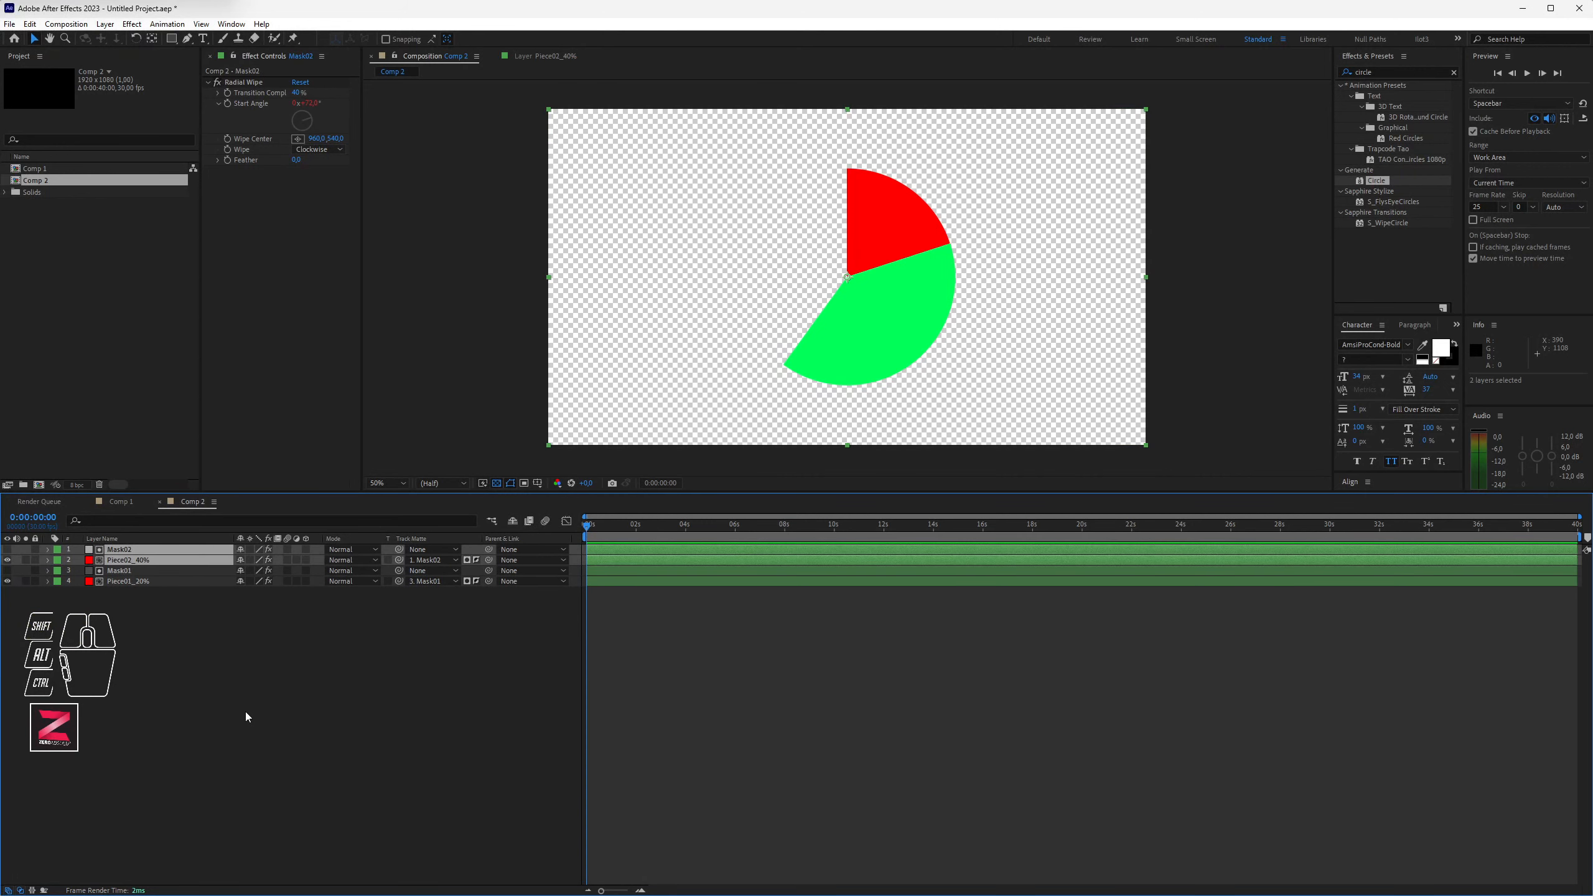
key(ctrl+d)
drag(135, 551, 137, 562)
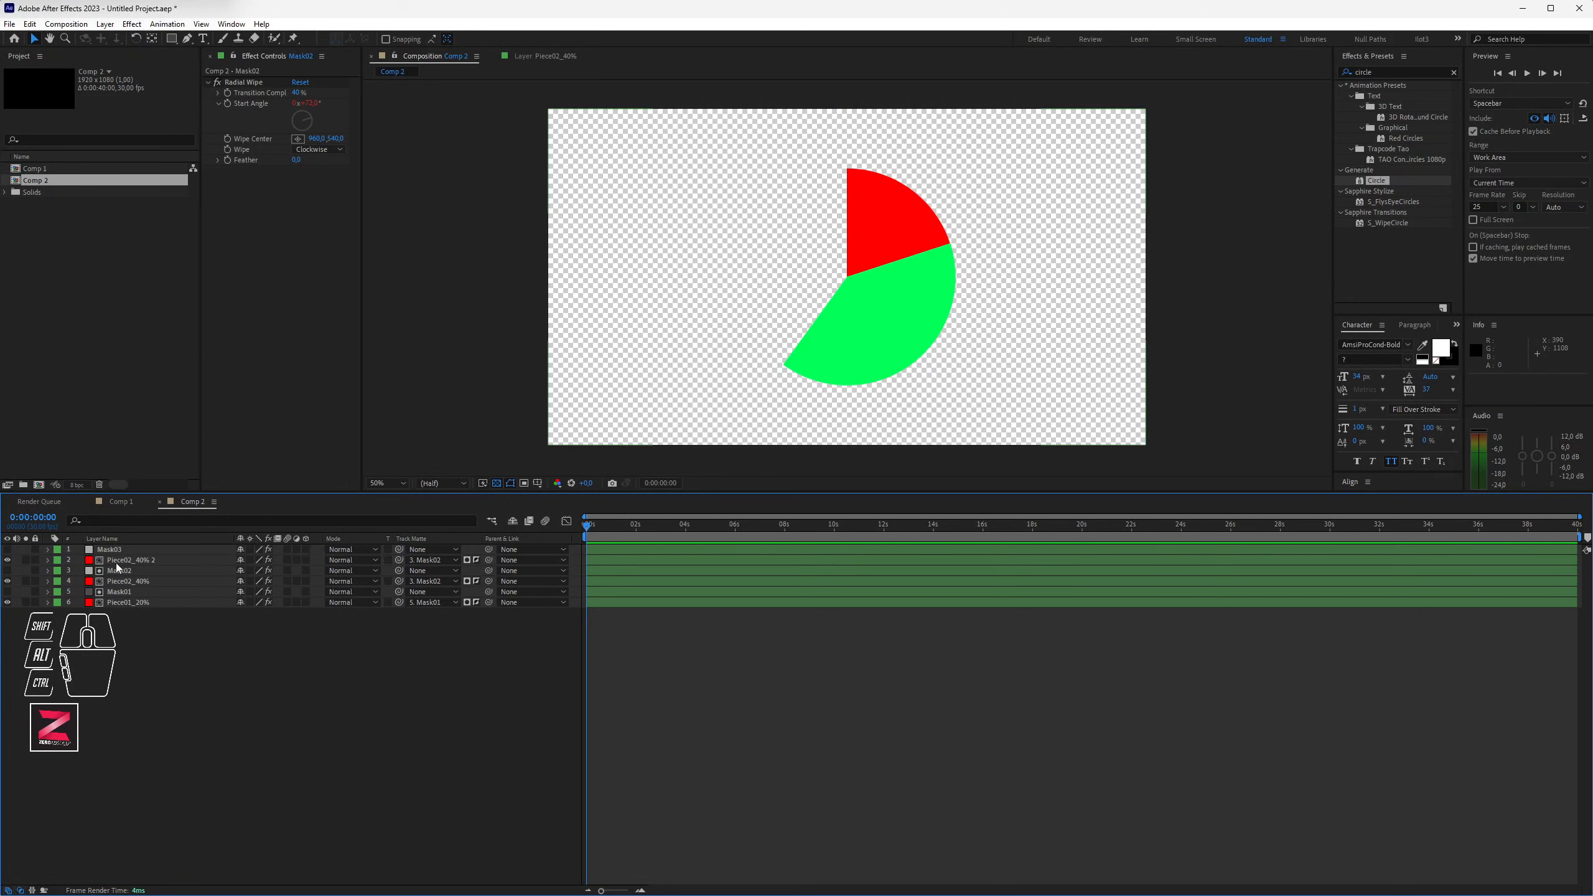
Step: Rename the duplicated Piece02_40% 2 layer as Piece03_13%
click(124, 560)
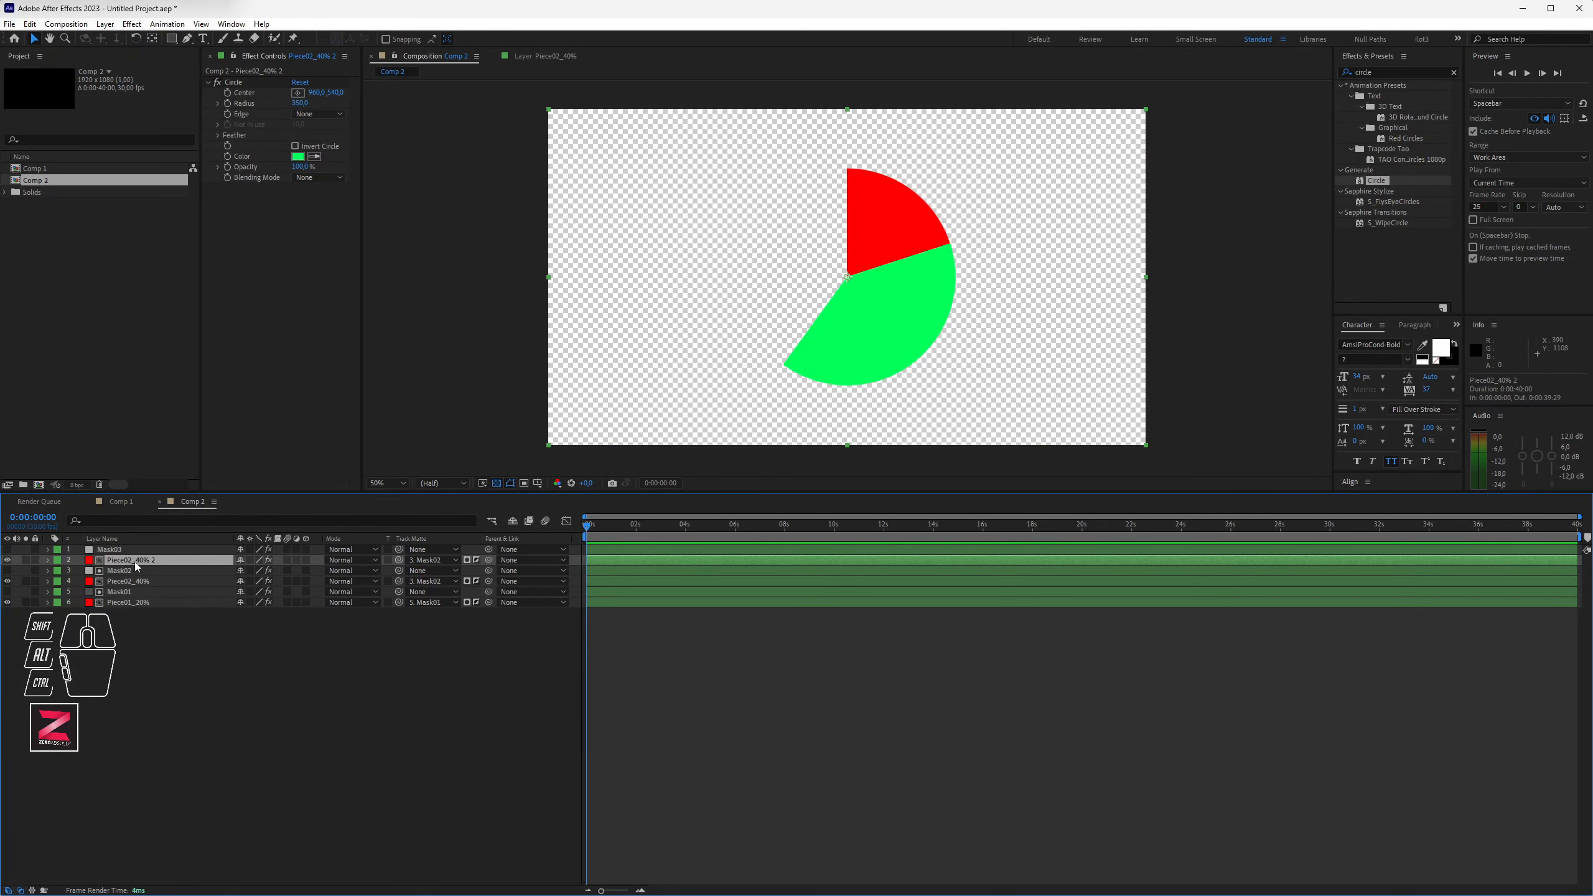
key(Return)
key(BackSpace)
key(BackSpace)
key(BackSpace)
key(BackSpace)
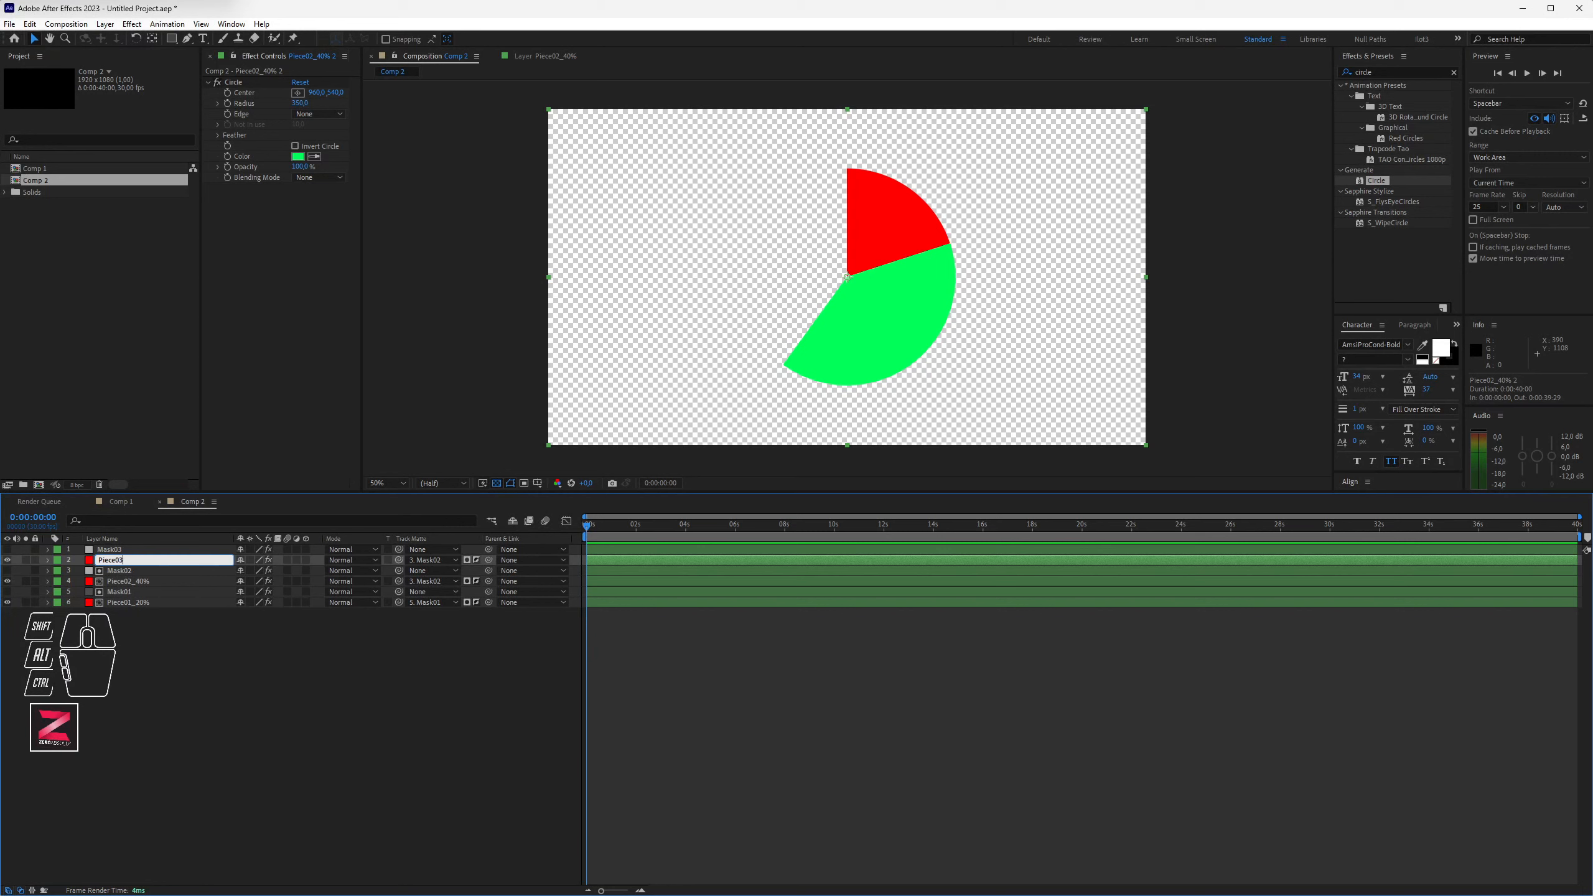
text(3_13%)
key(Return)
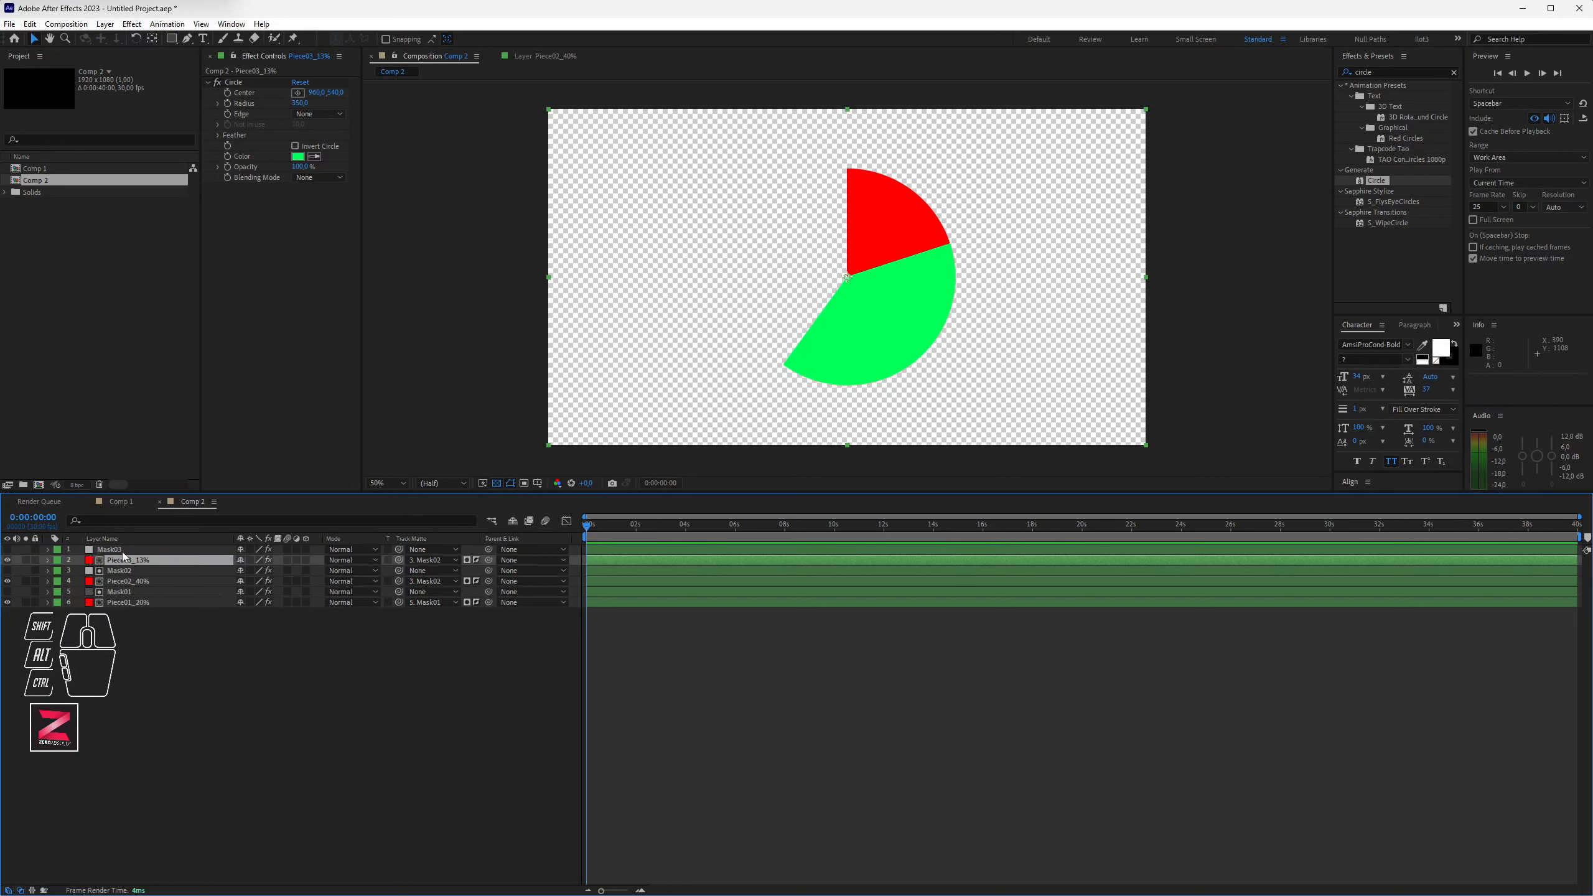
Step: Change the Circle effect's color on Piece03_13% to blue
click(126, 560)
click(299, 156)
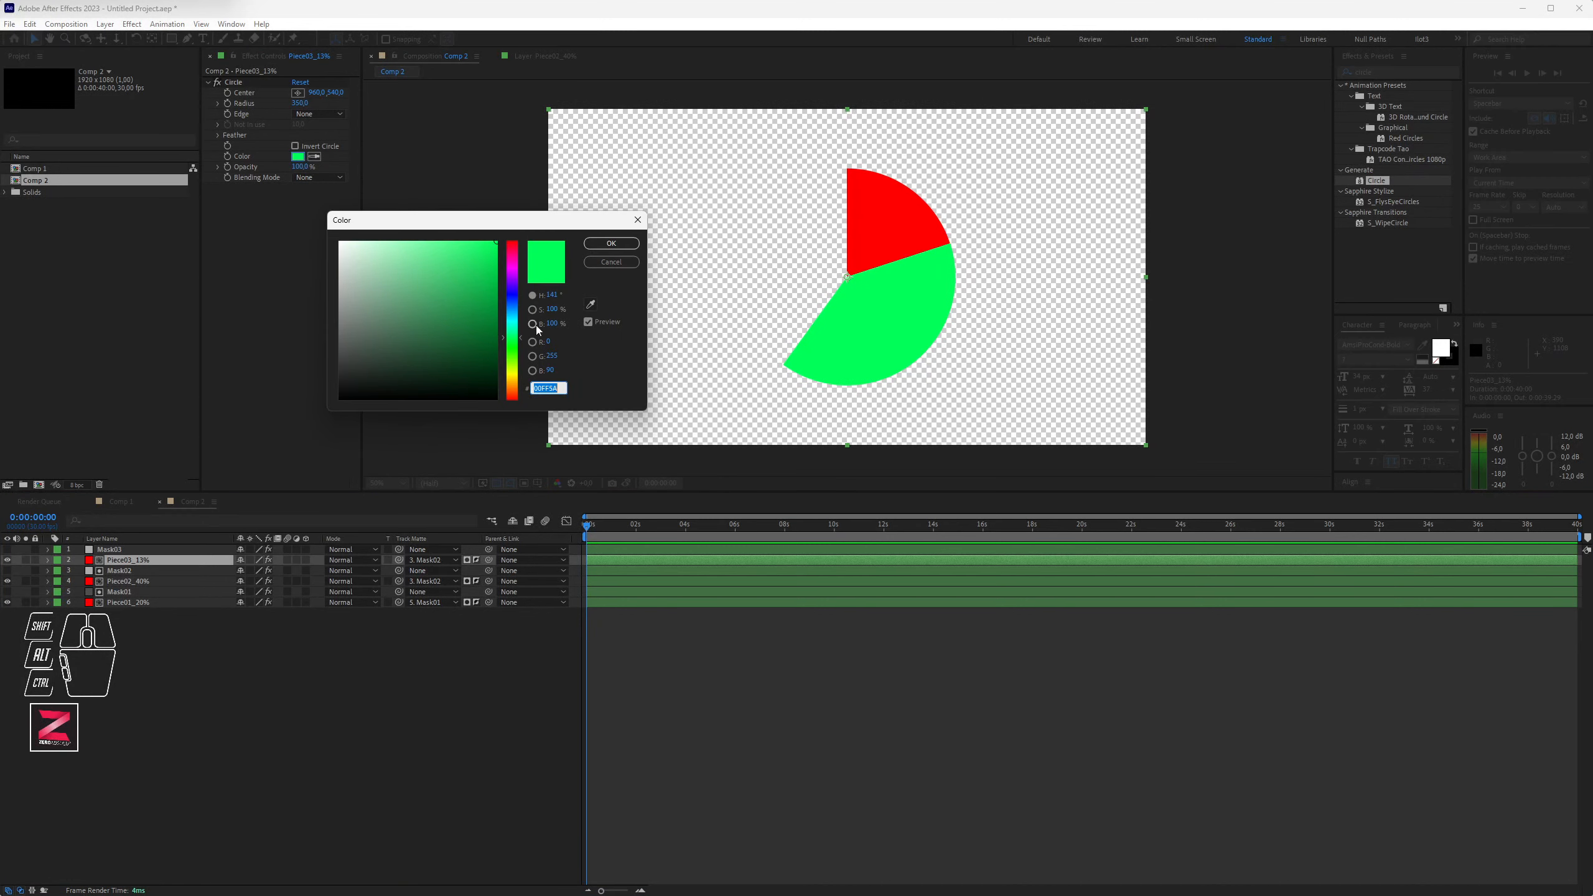
click(511, 303)
click(609, 244)
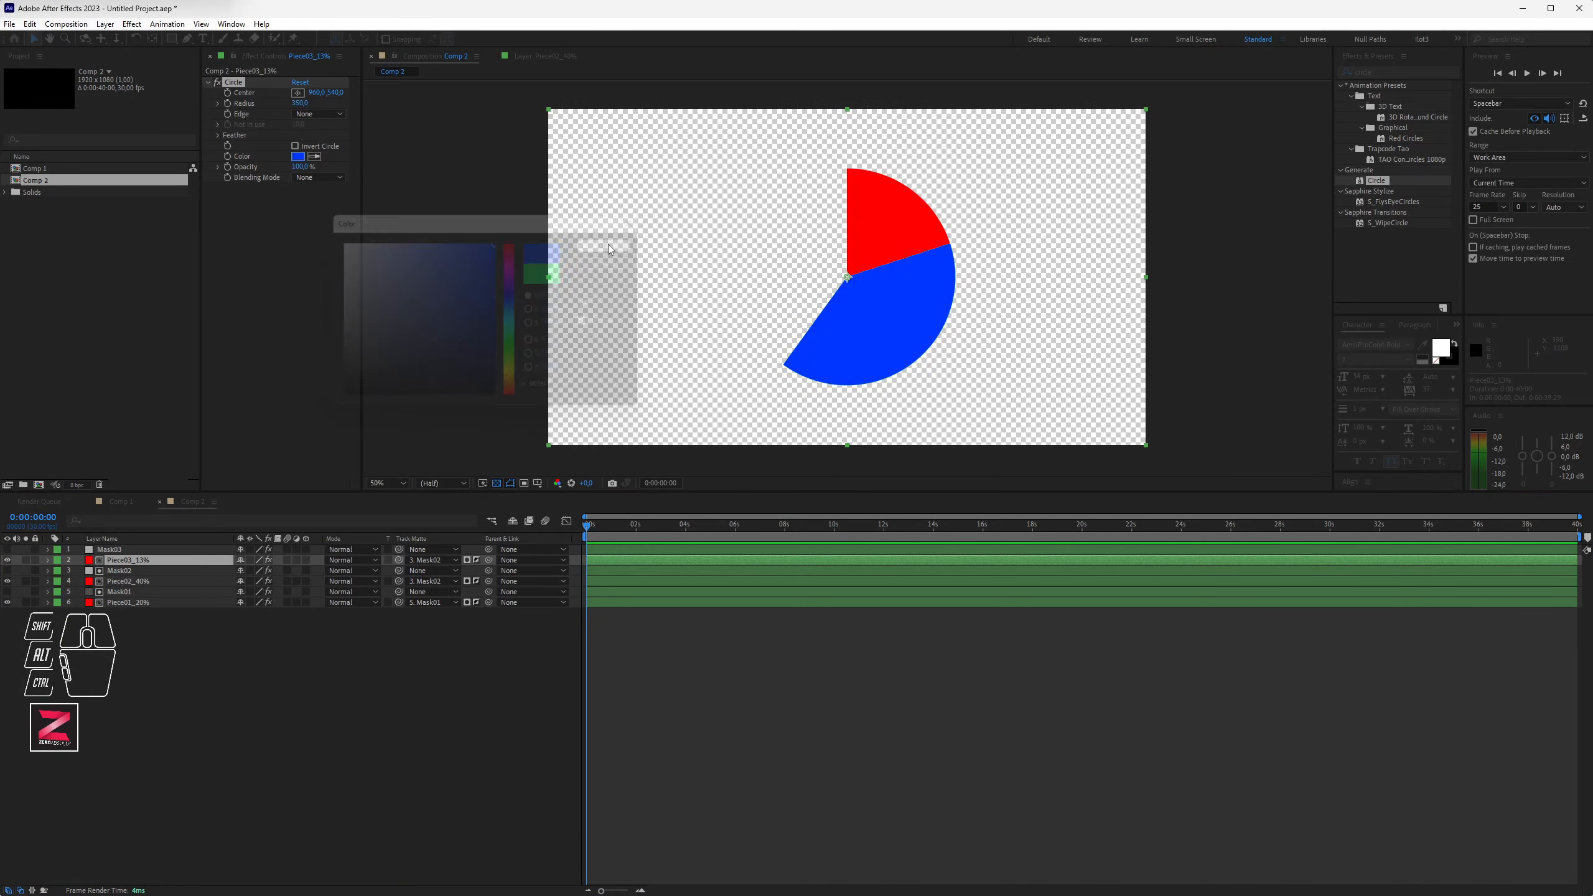
Step: Set the track matte of Piece03_13% to the Mask03 layer
click(113, 550)
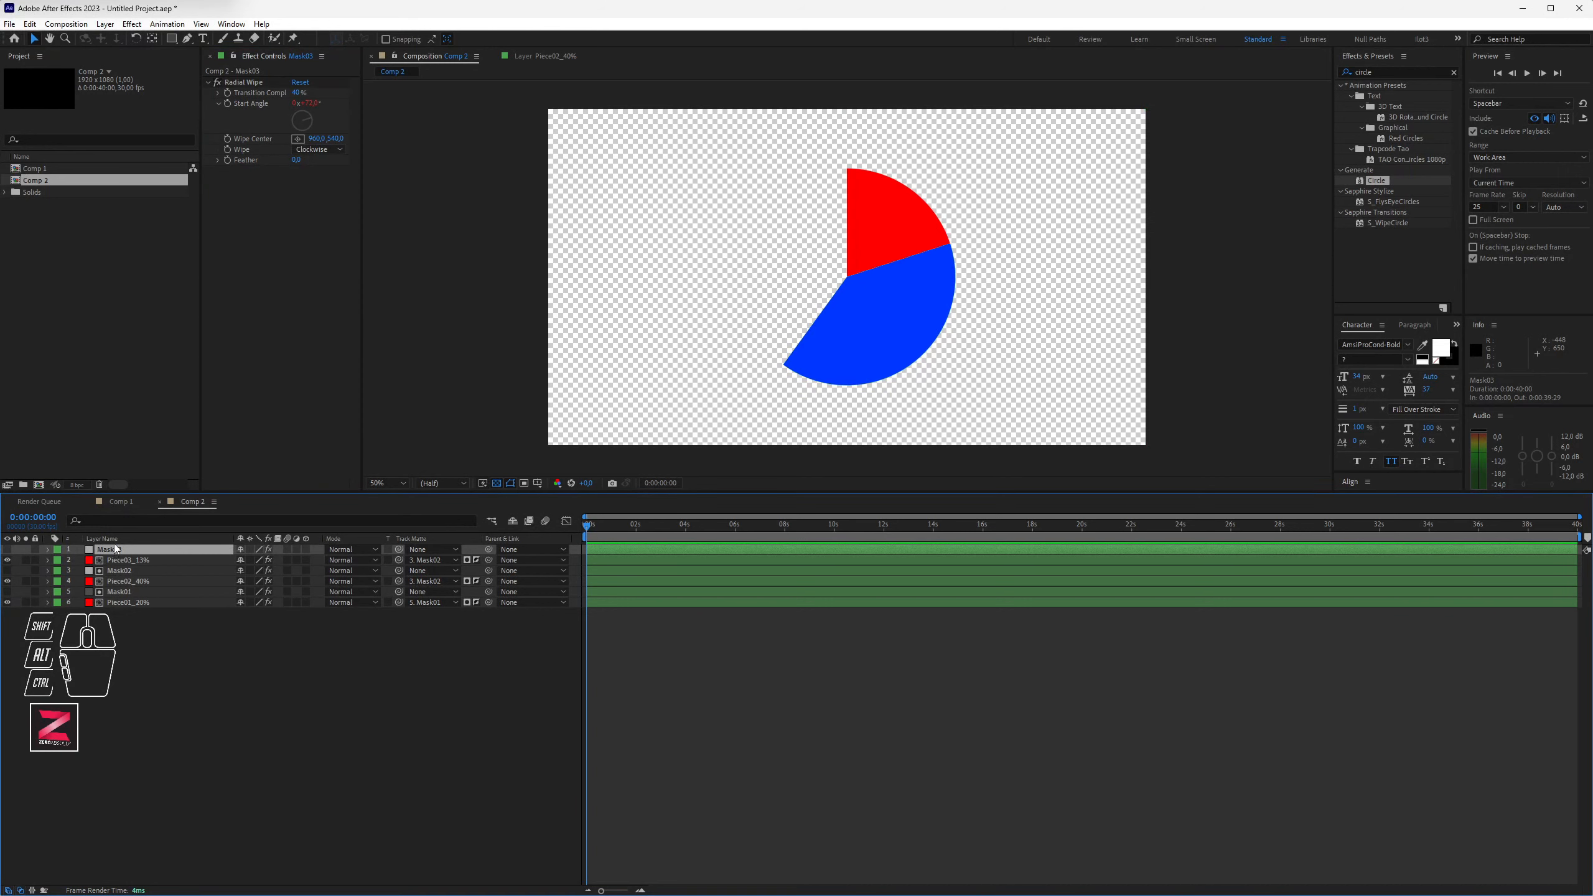
click(119, 561)
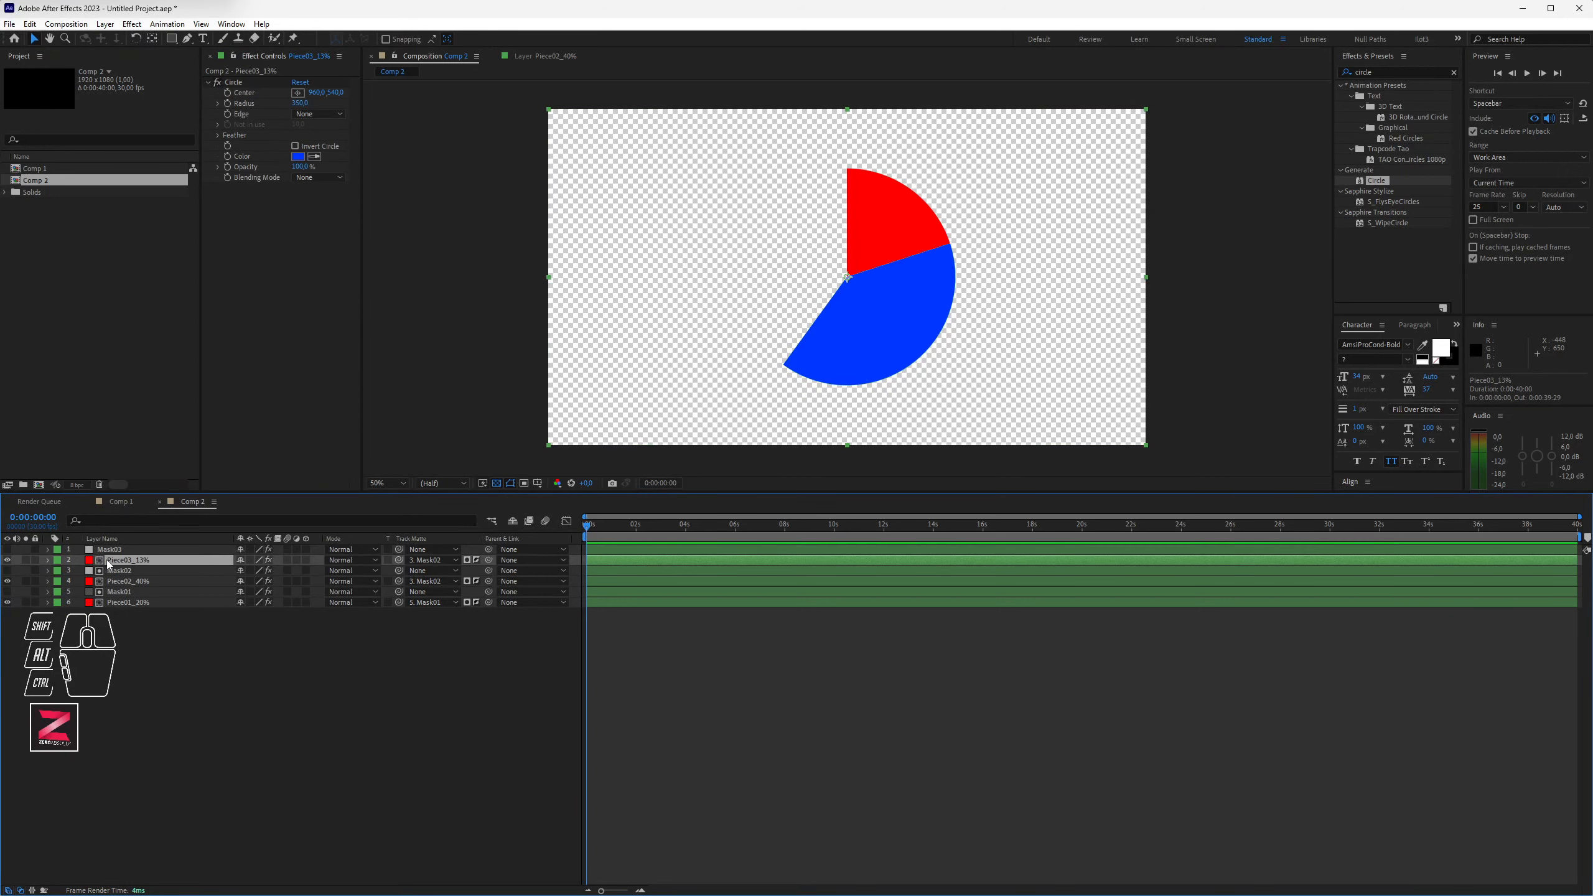
click(433, 559)
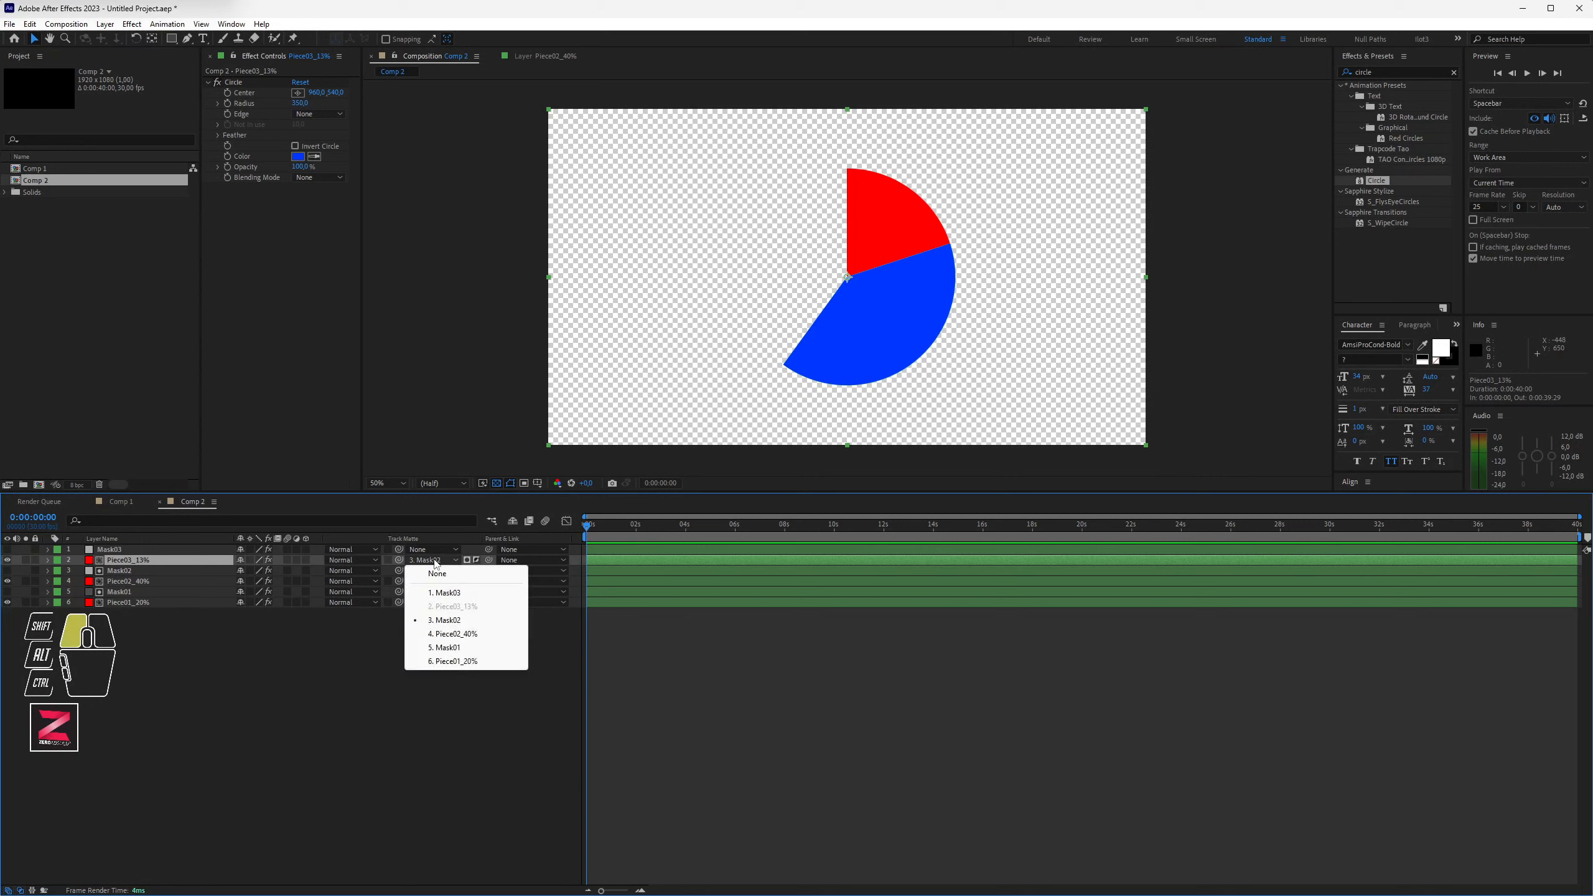
click(449, 593)
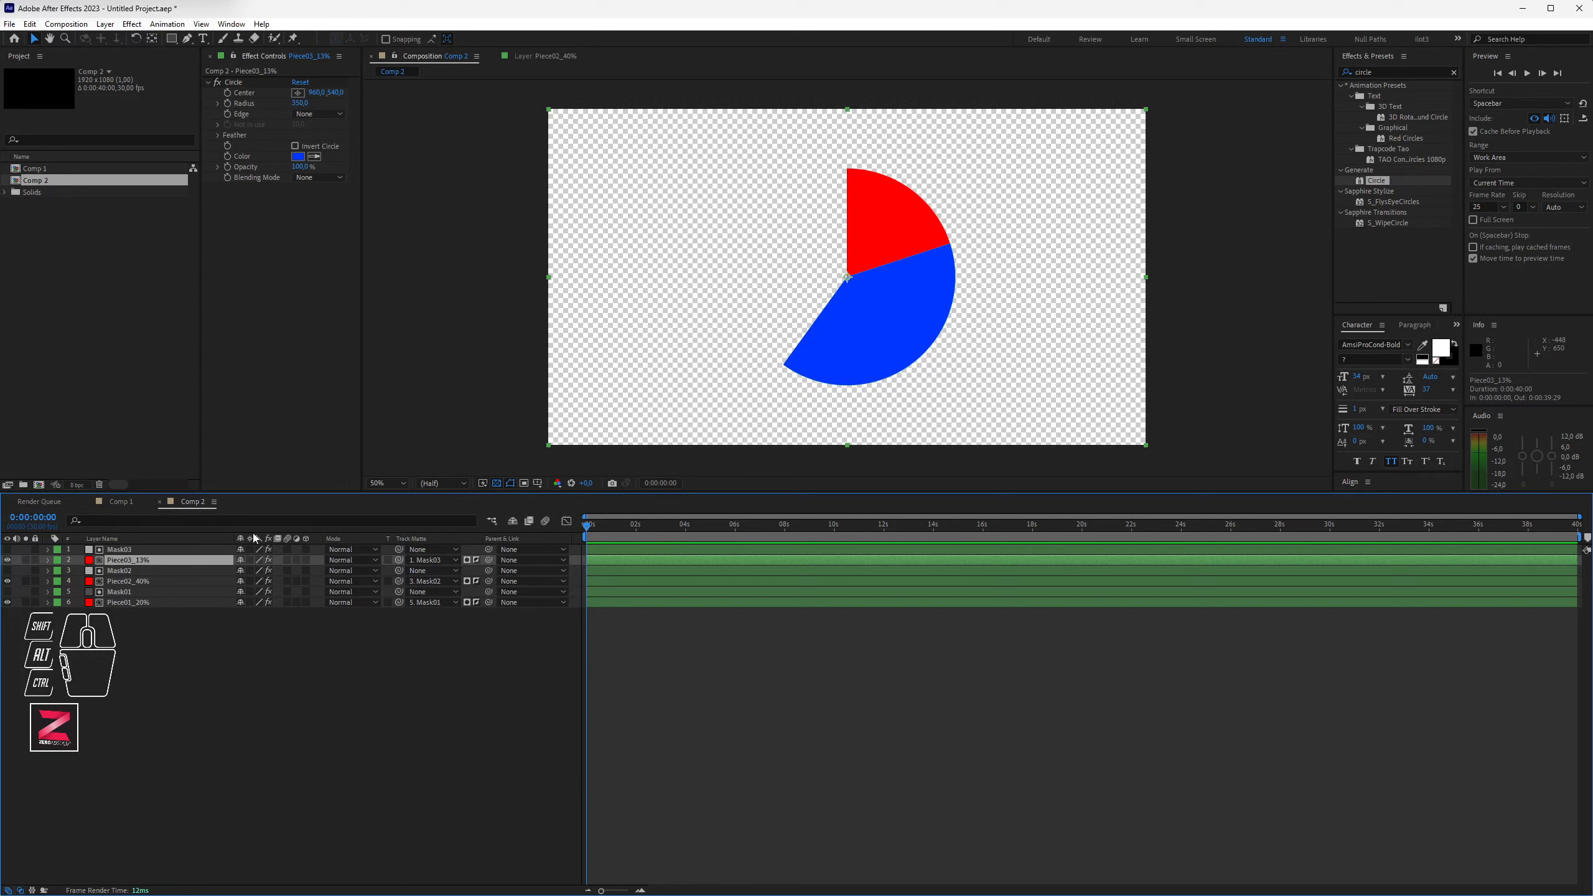
Step: Expand the Radial Wipe properties of Mask03 and Mask02 in the timeline, and reveal Mask03's Start Angle expression
click(125, 550)
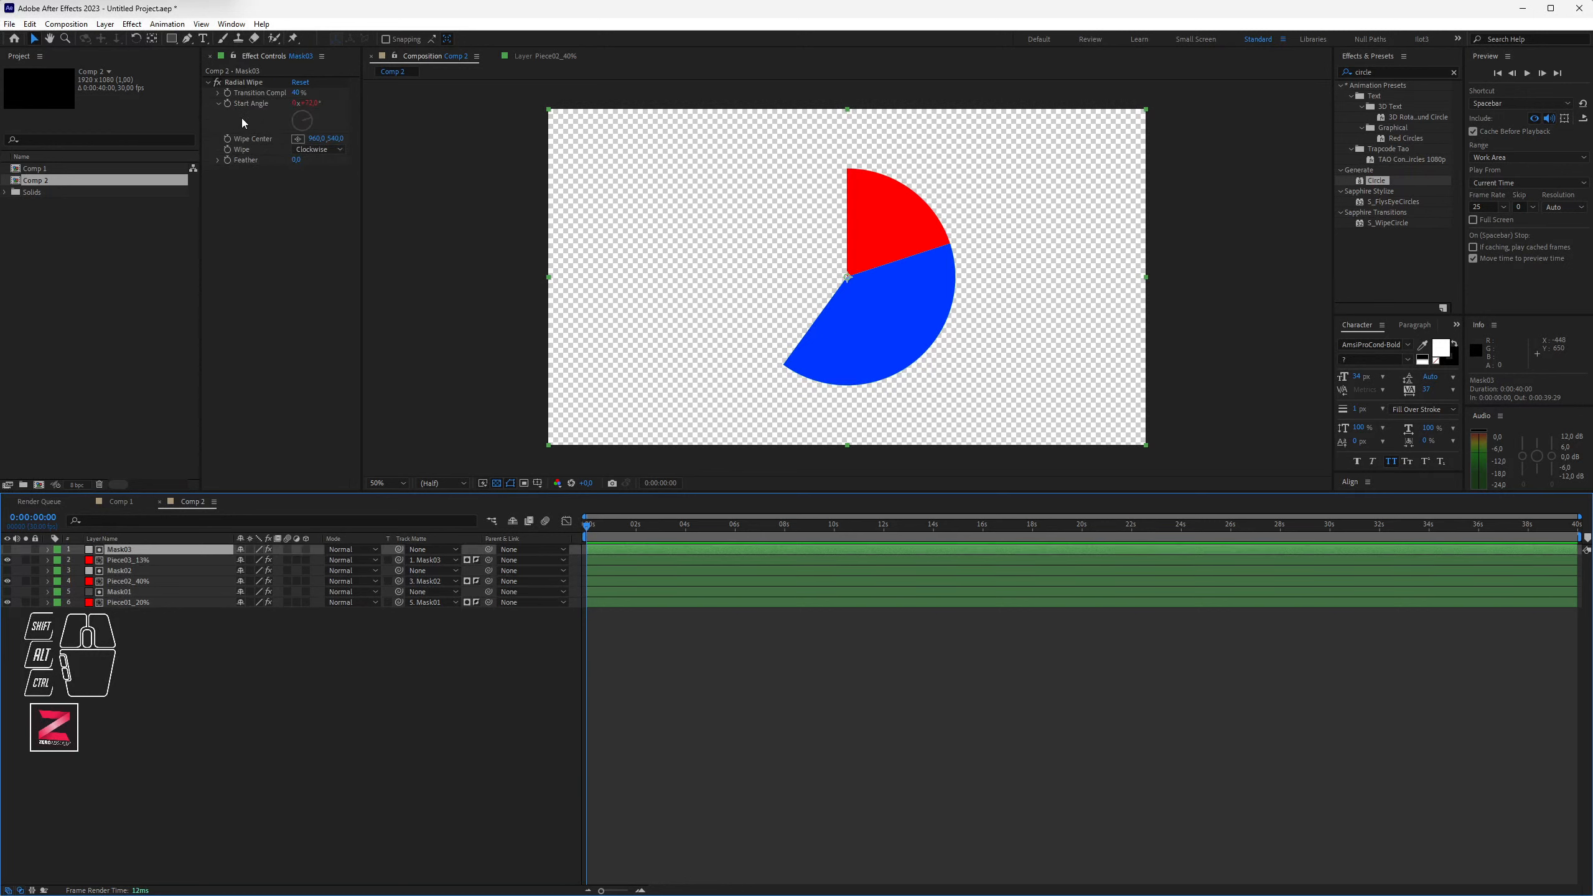
click(48, 549)
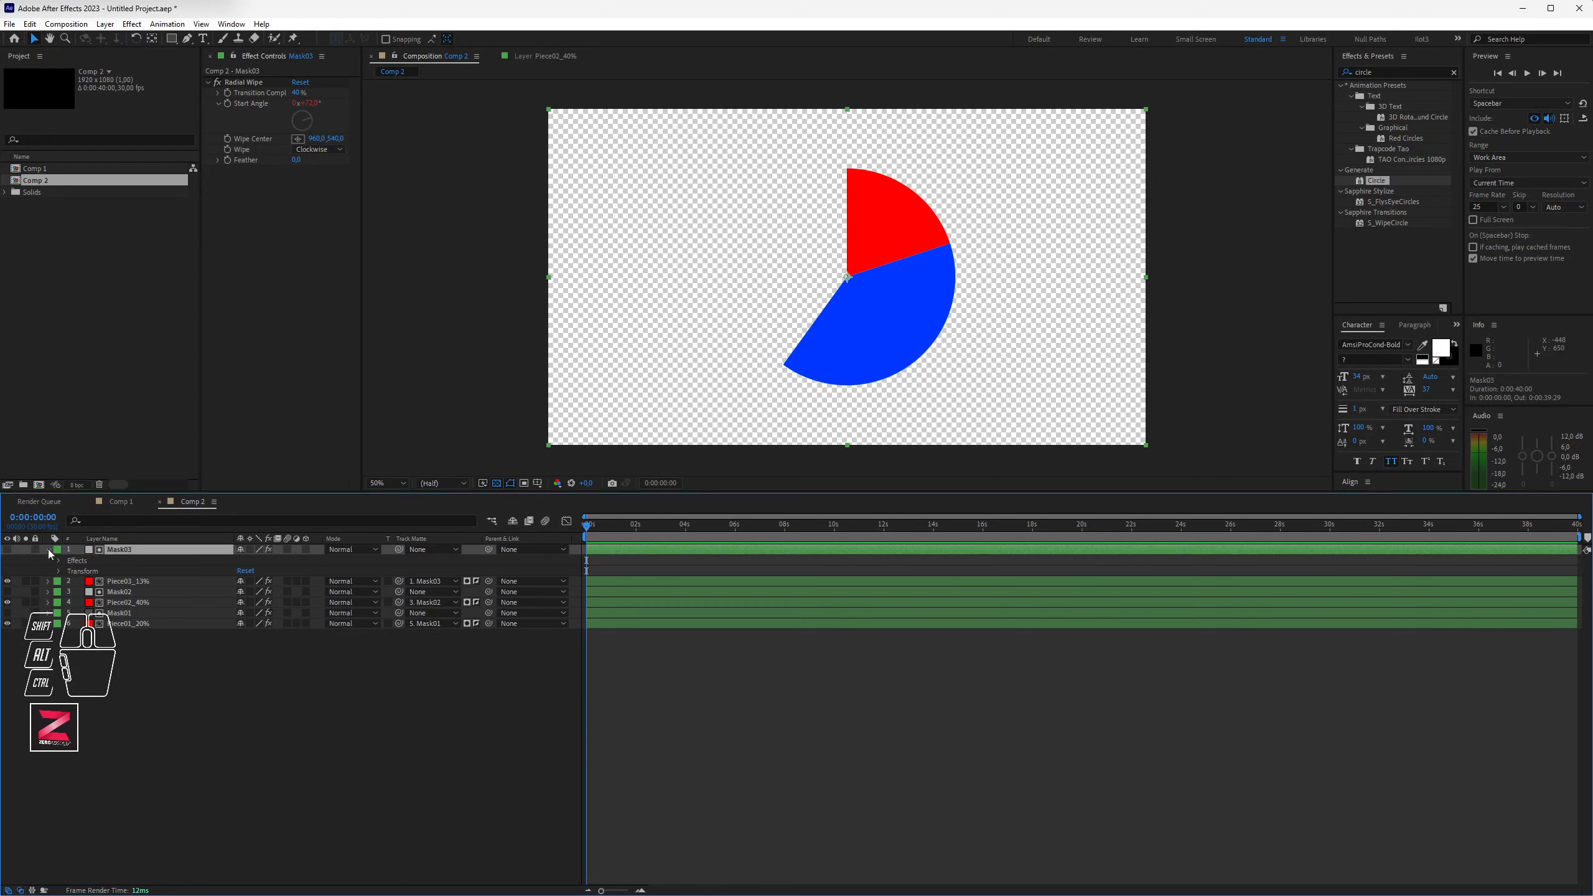
click(60, 562)
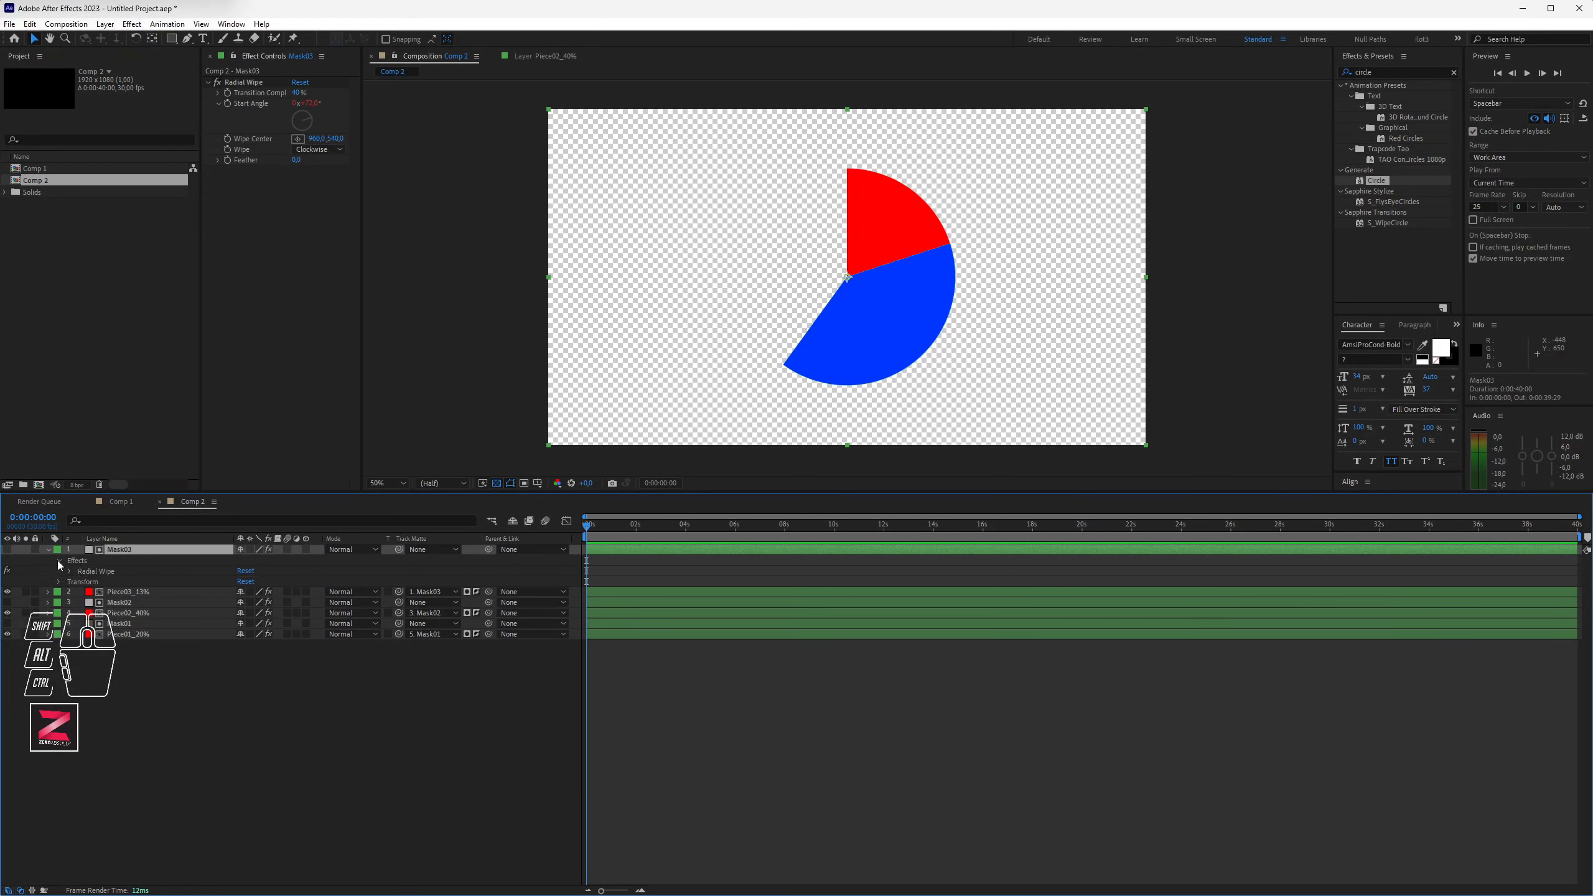
click(71, 571)
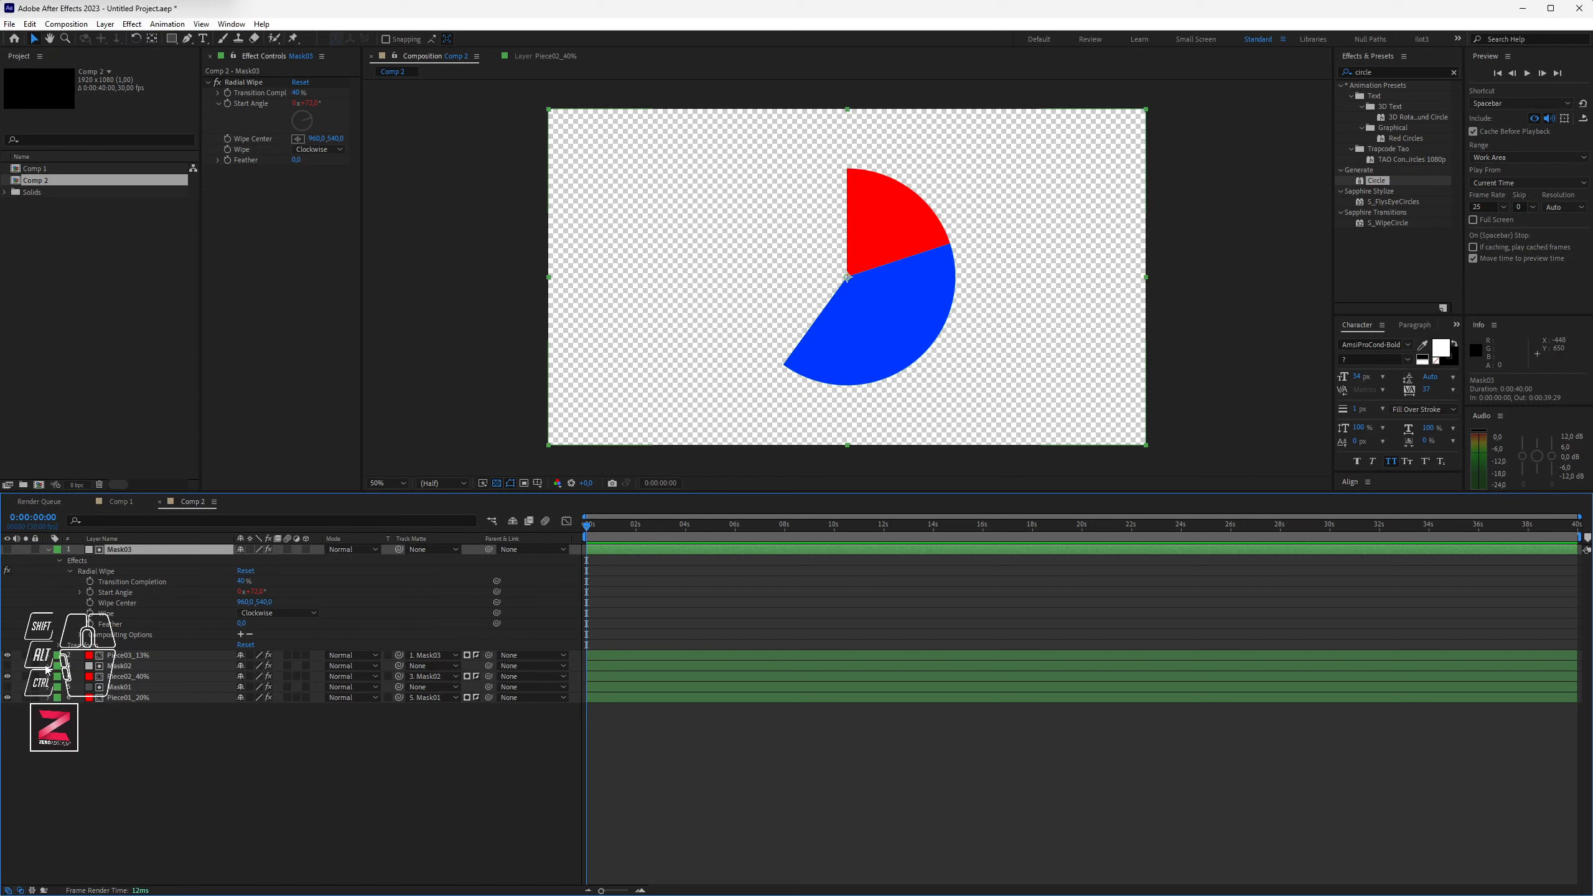
click(49, 666)
click(59, 677)
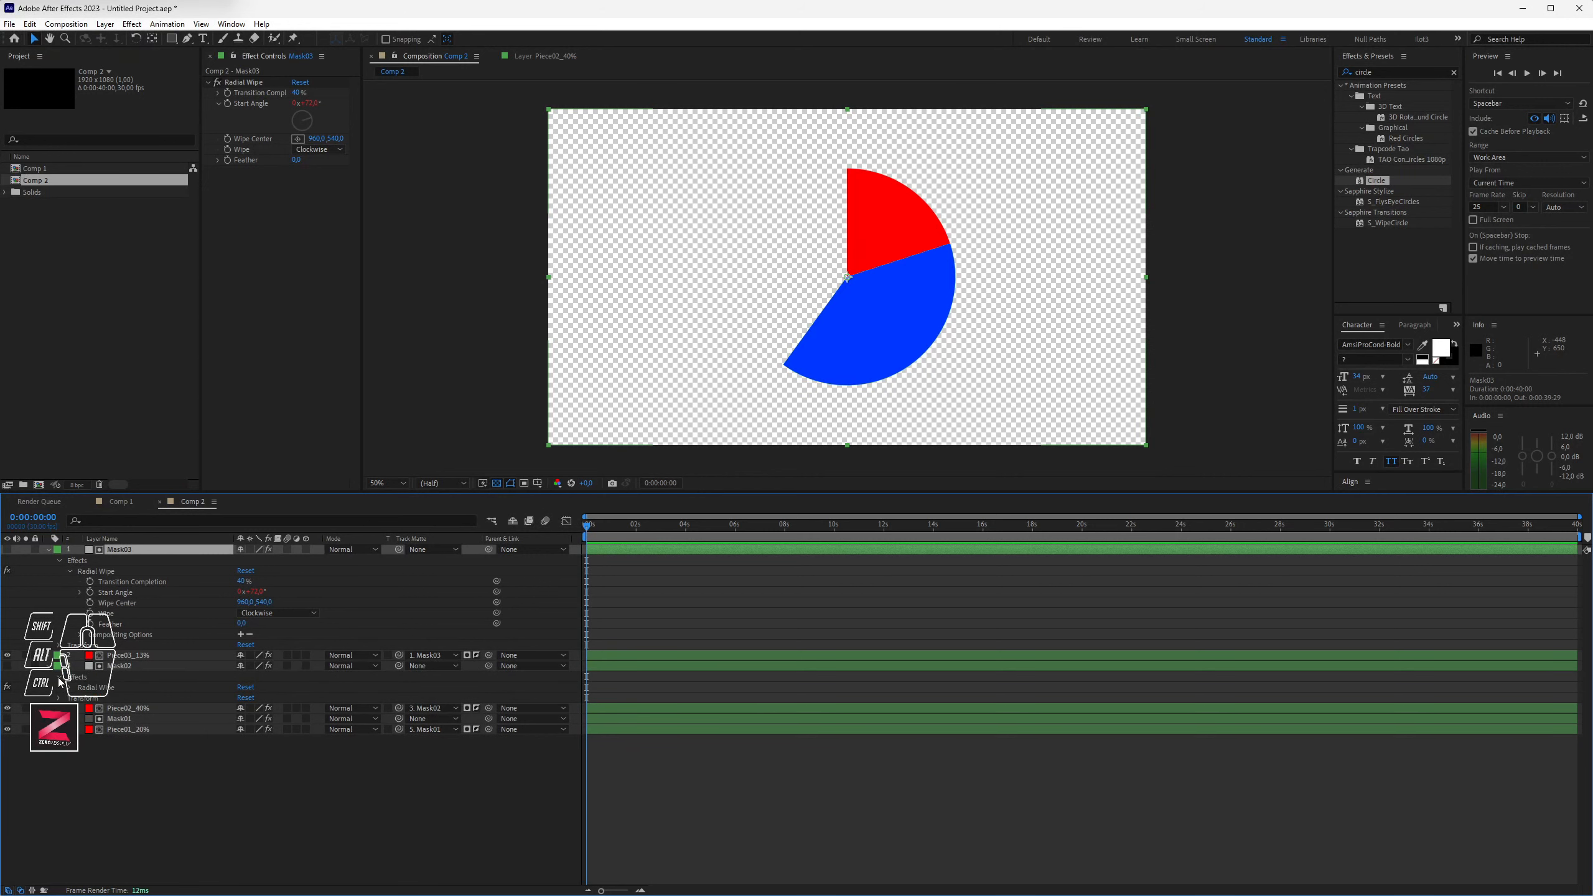
click(71, 688)
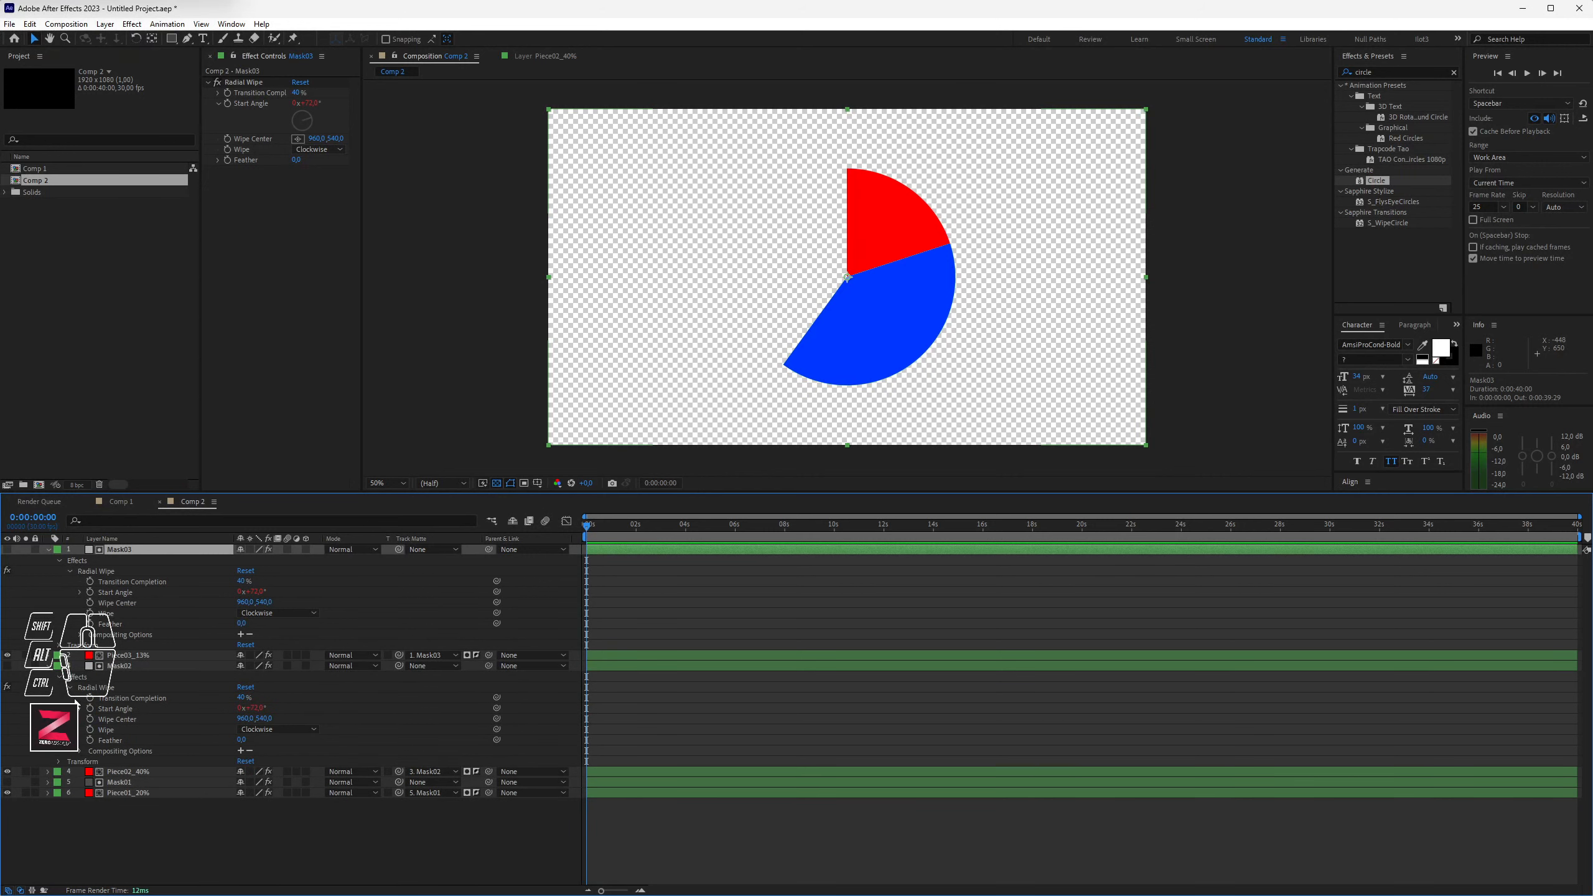
click(80, 593)
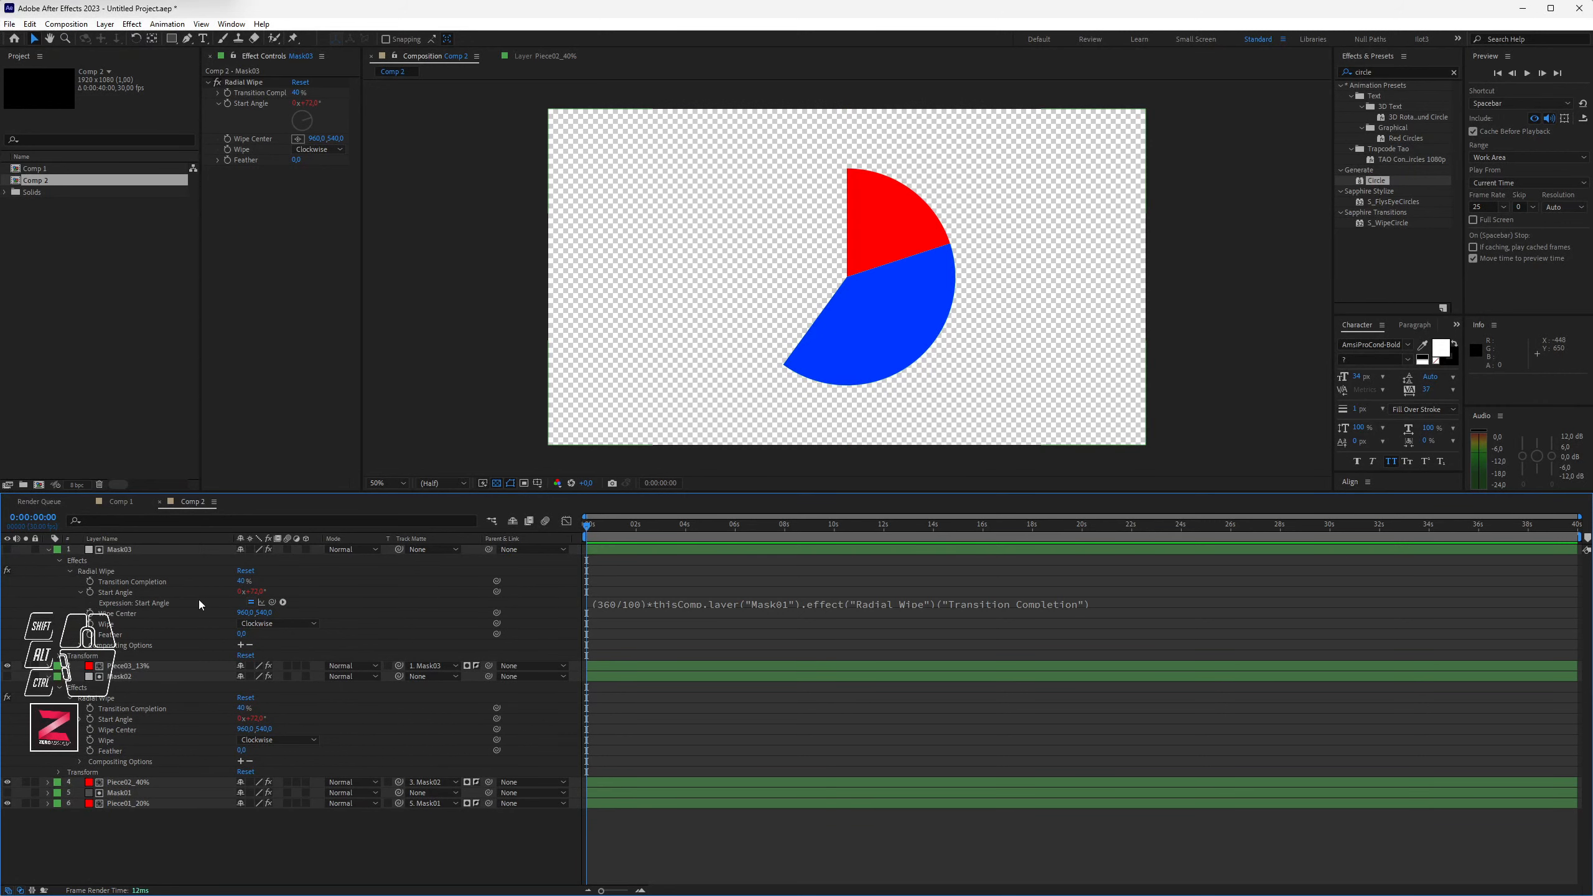
click(81, 592)
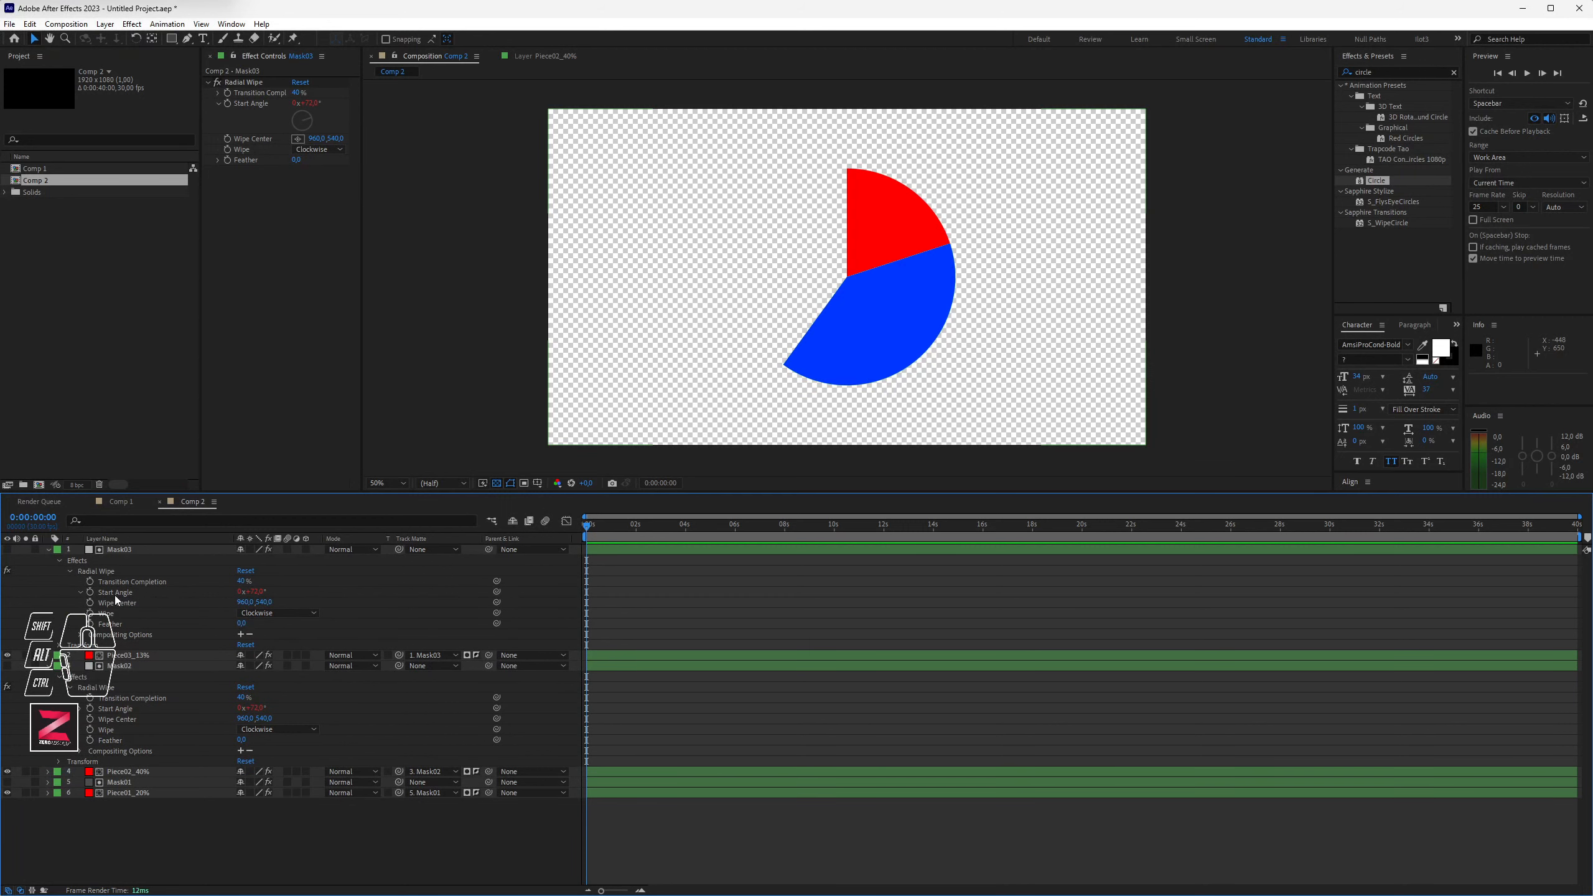
click(81, 593)
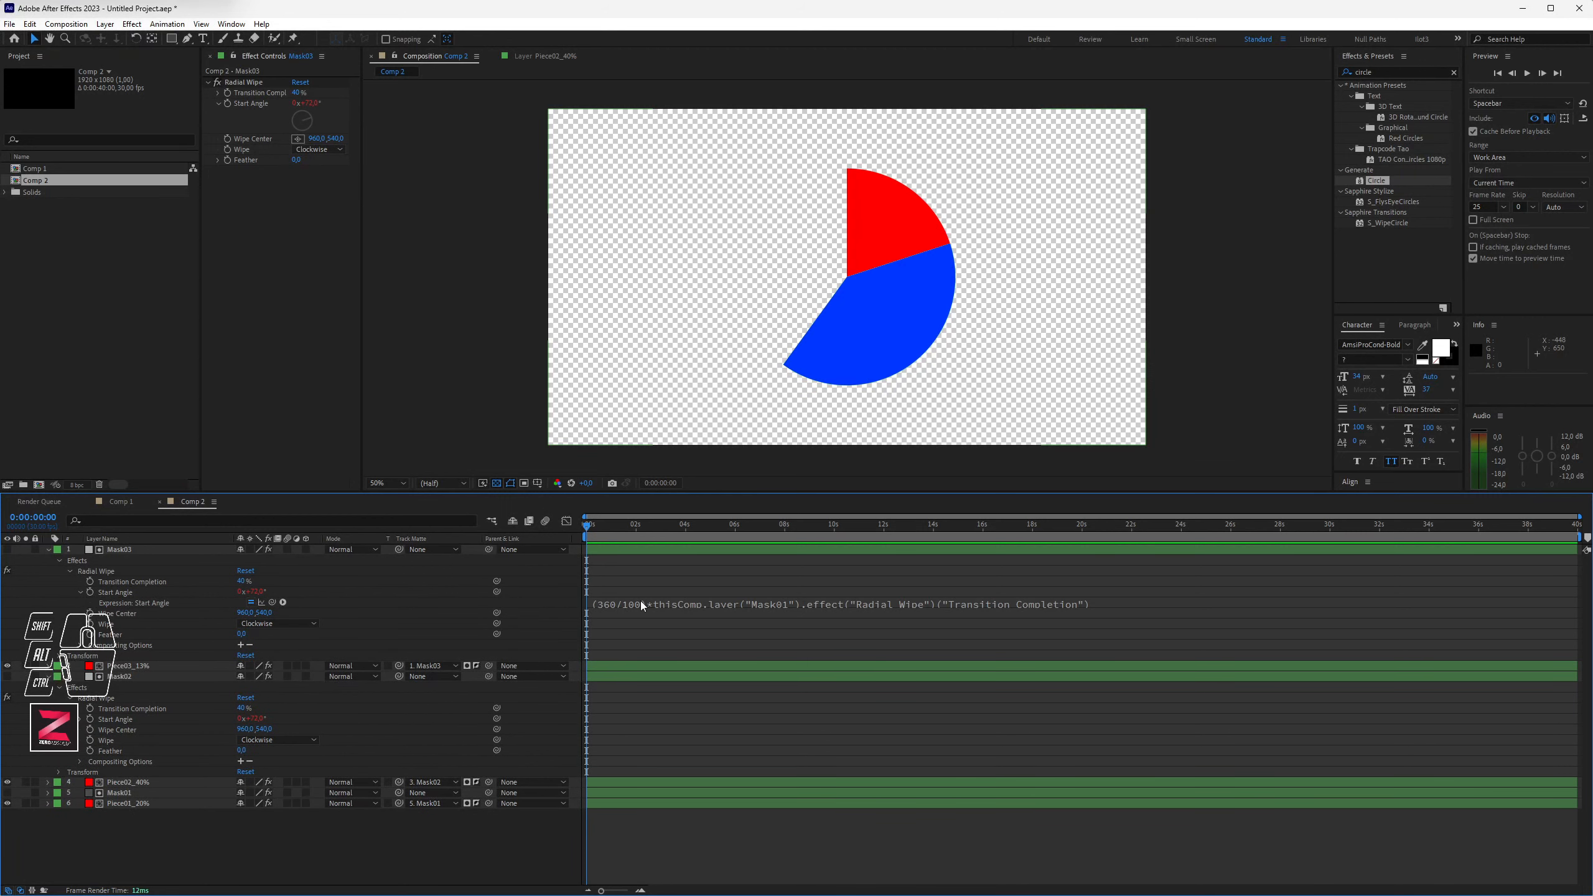
Step: Change the layer reference in Mask03's Start Angle expression from Mask01 to "Mask02", keeping the link to Transition Completion
click(732, 602)
click(824, 602)
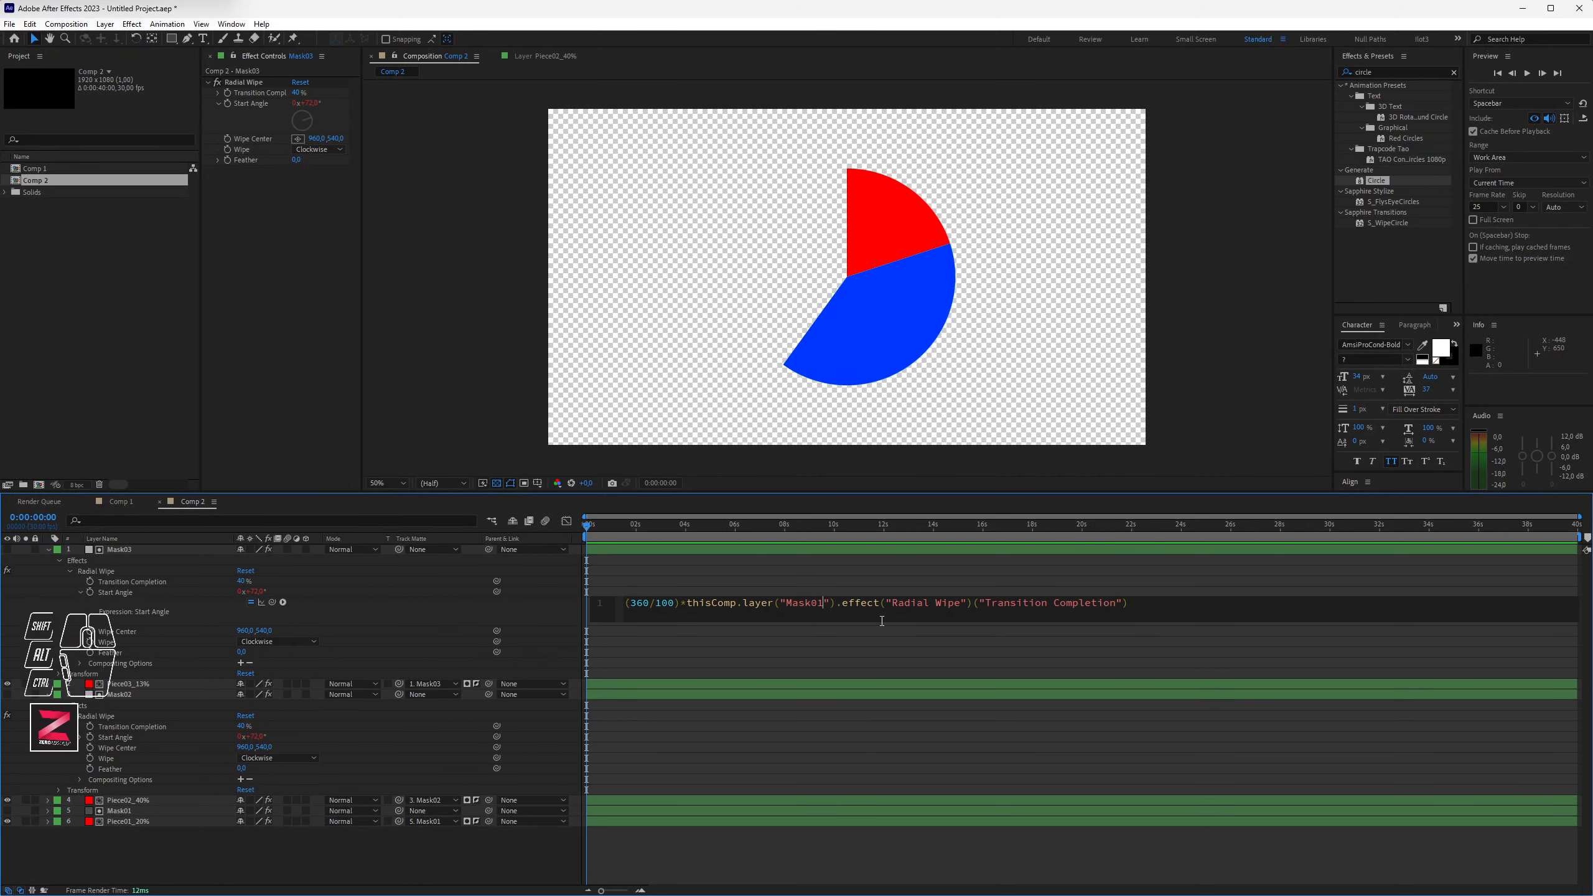
key(BackSpace)
text(2)
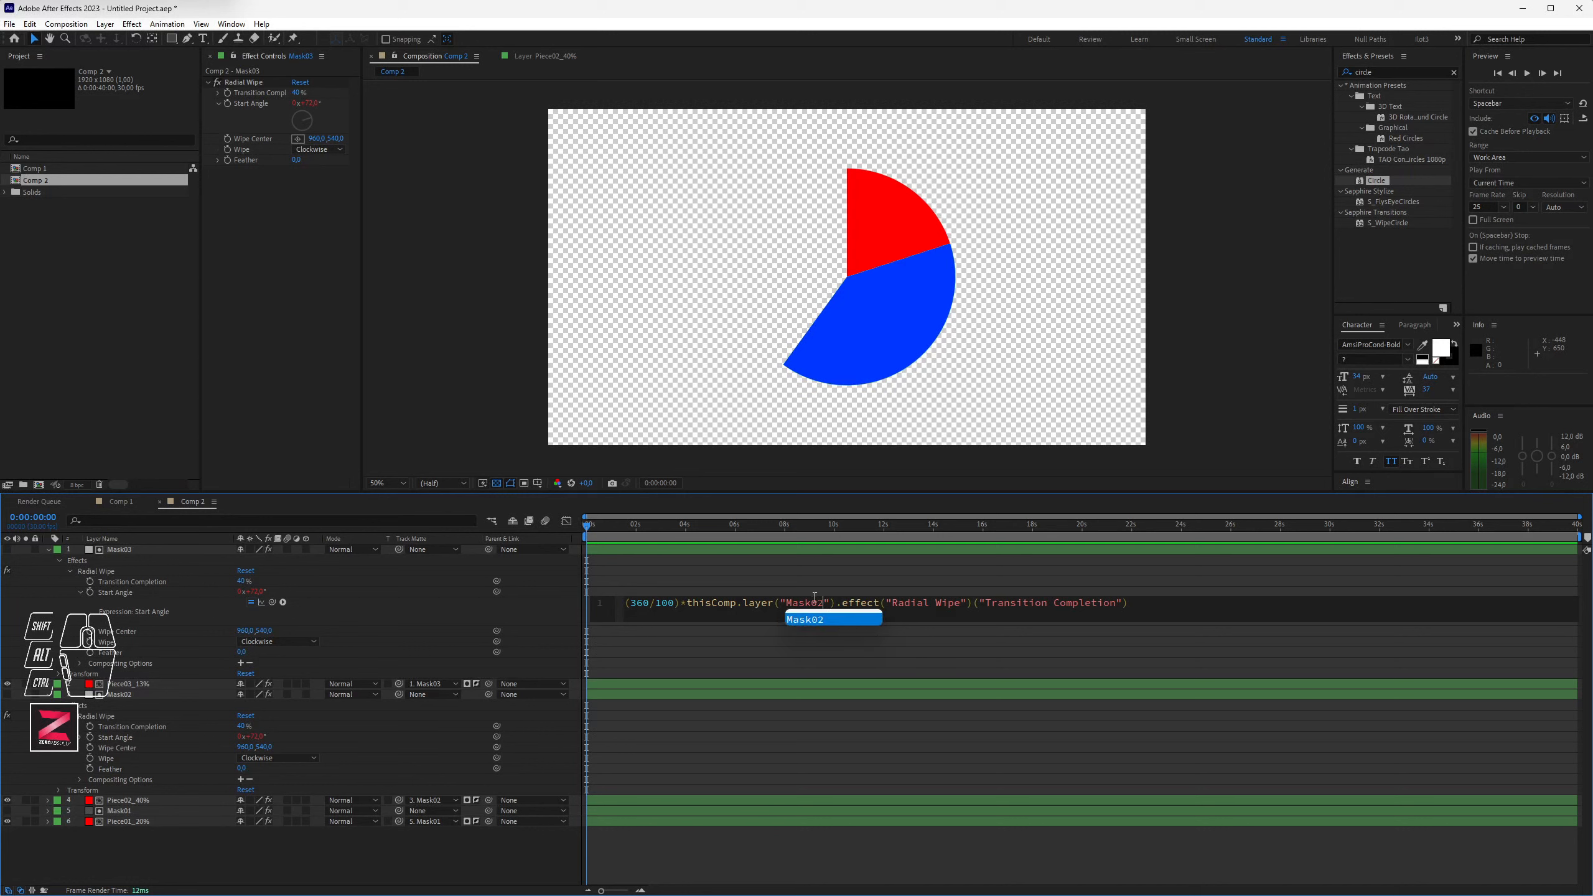
click(815, 600)
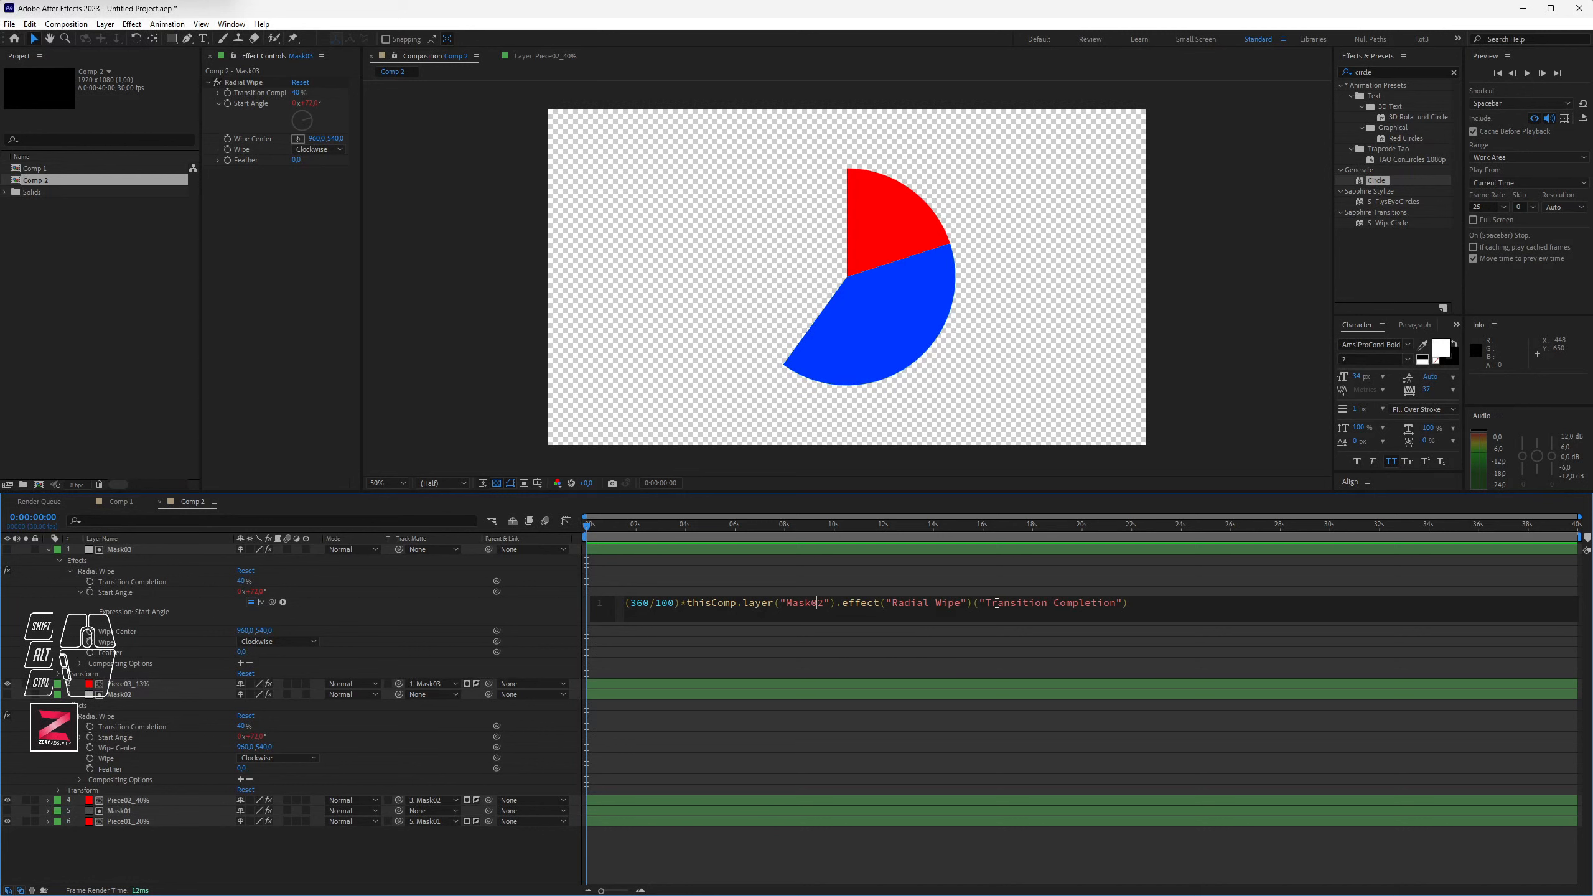
key(KP_Enter)
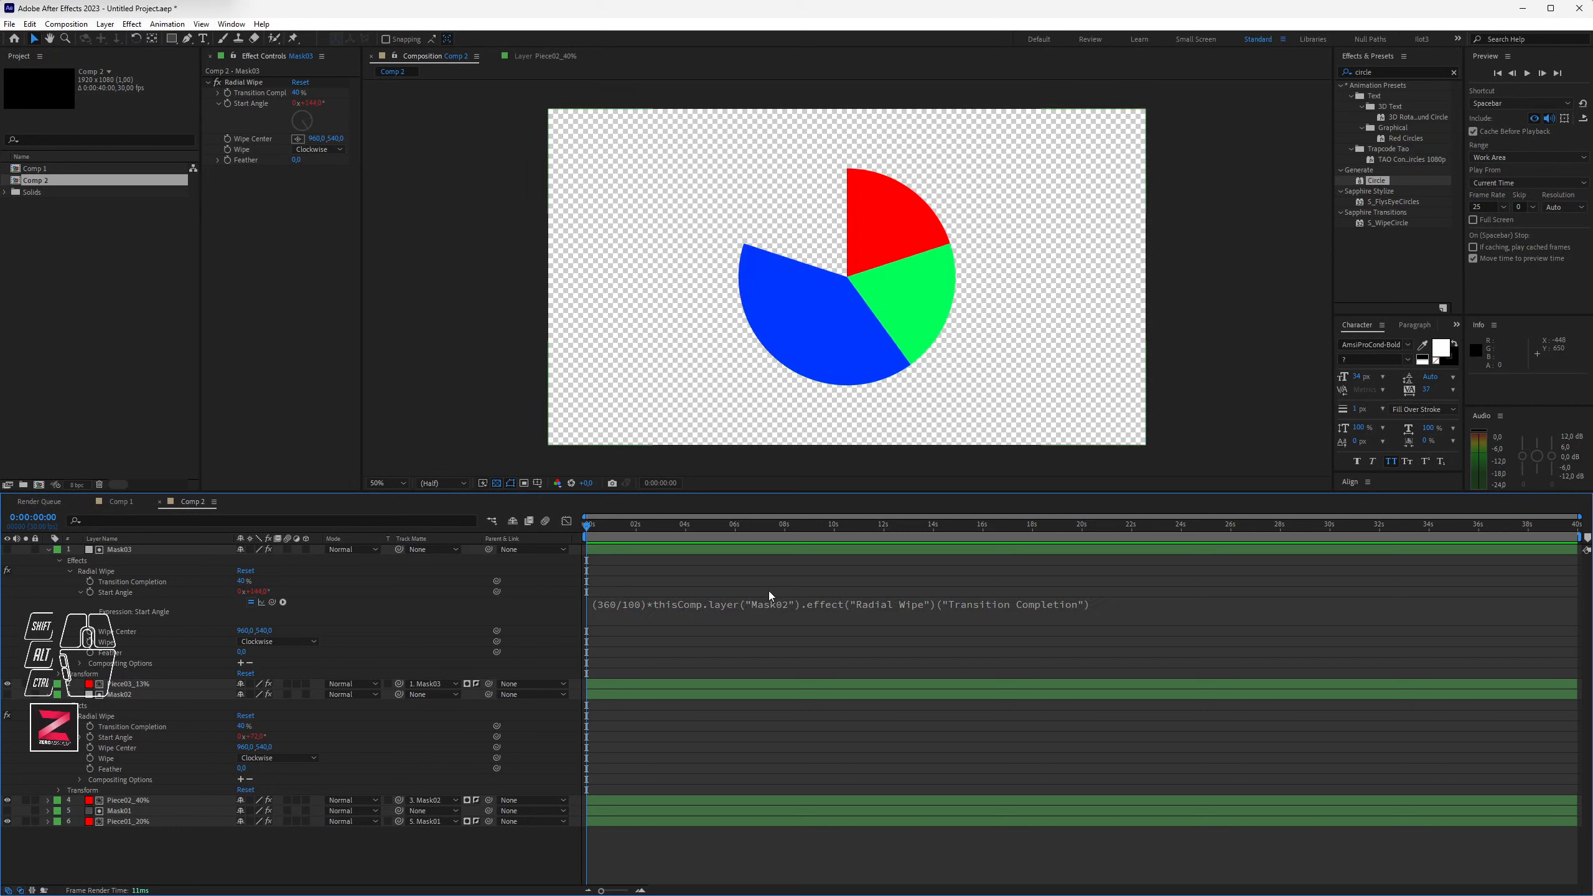
Step: Cut Mask03's Start Angle expression back to (360/100)* and try linking it to Mask02's Transition Completion
click(789, 604)
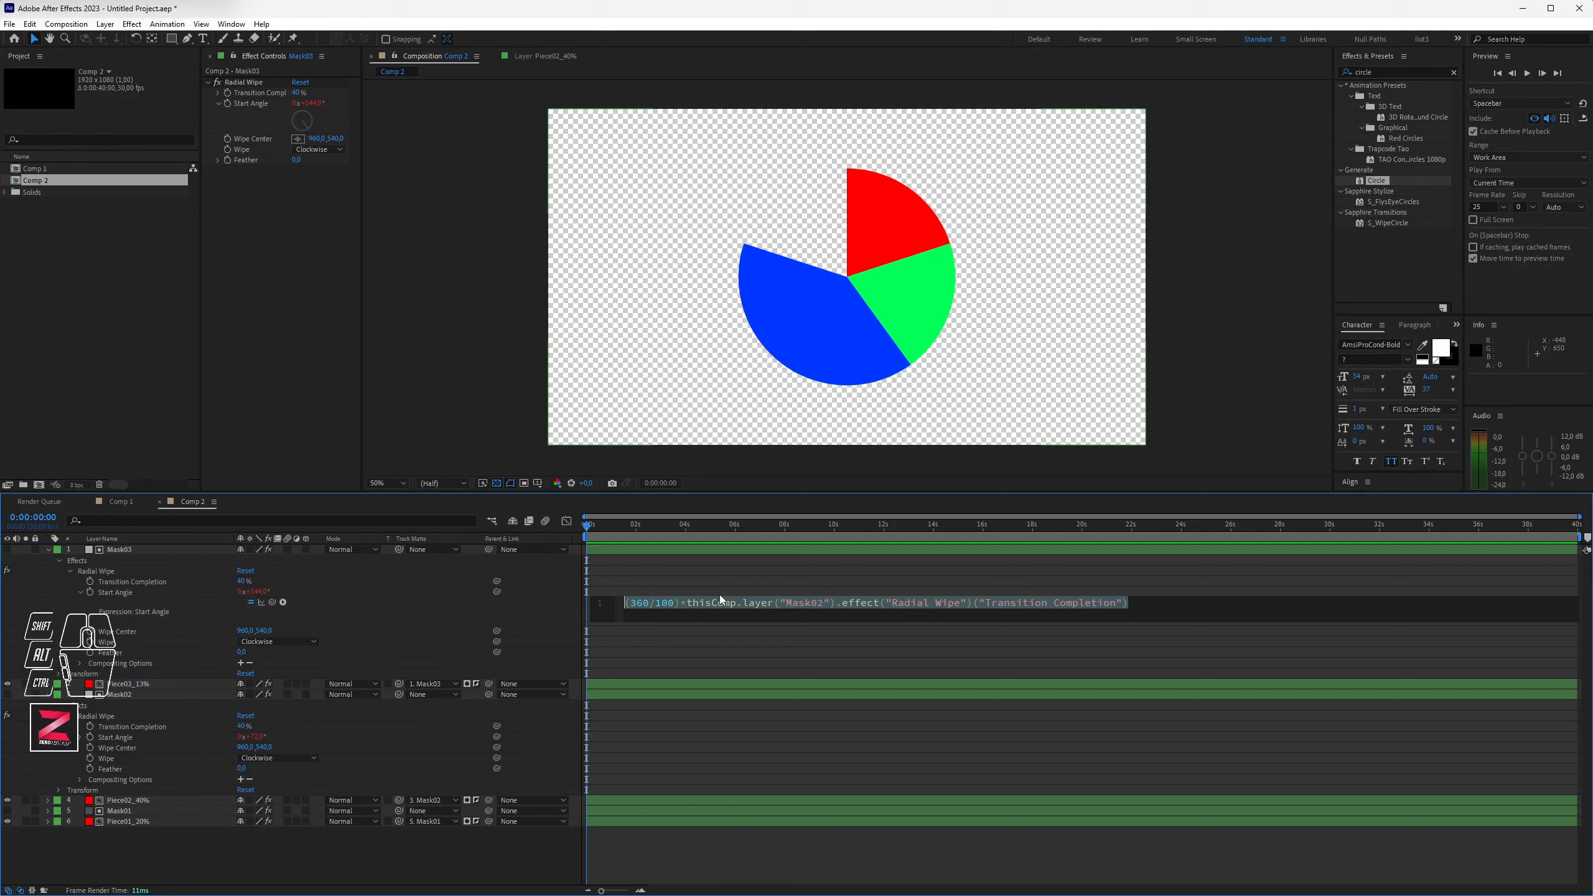
click(692, 602)
drag(687, 602, 1215, 604)
key(BackSpace)
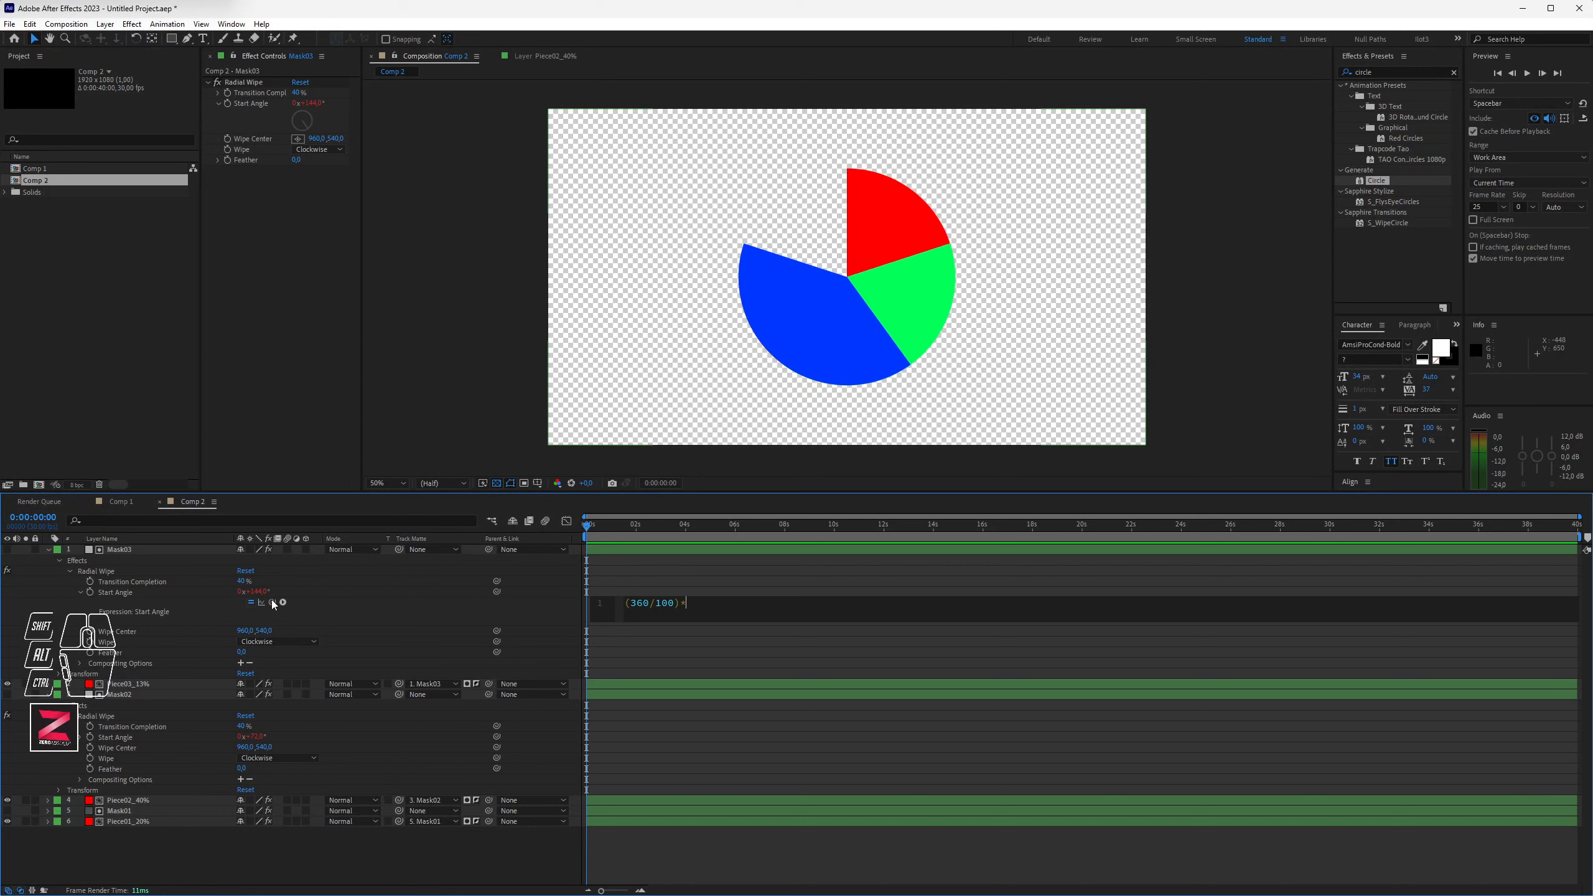
drag(272, 602, 166, 725)
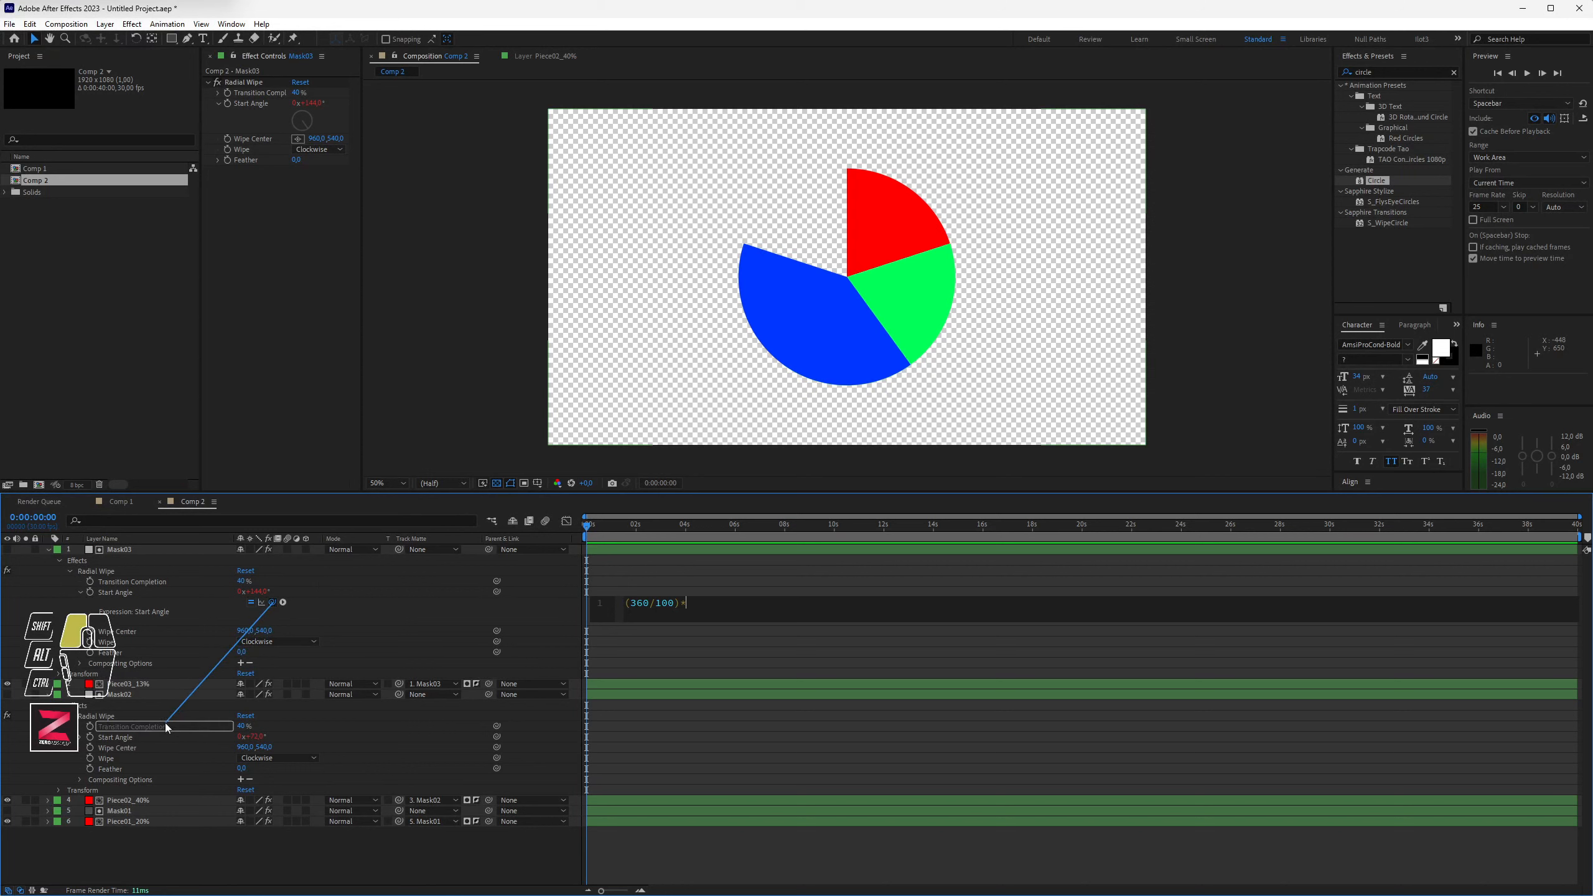
drag(164, 723, 260, 611)
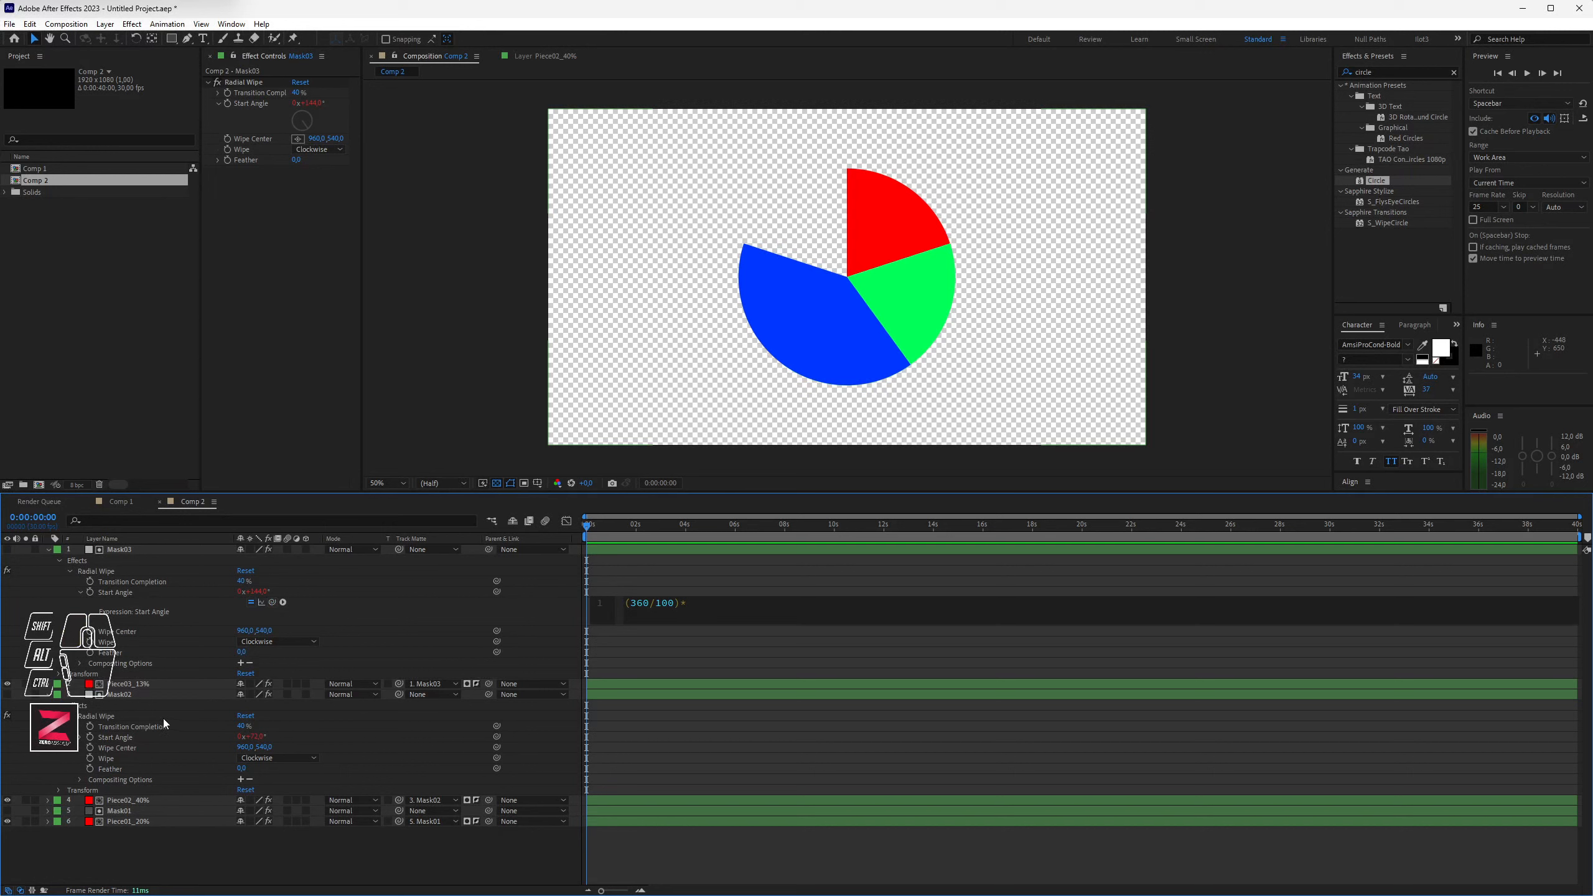
Step: Reveal Mask02's Start Angle expression and set Mask03's to (360/100)+thisComp.layer("Mask02").effect("Radial Wipe")("Start Angle"), linking to Mask02's Start Angle
click(80, 737)
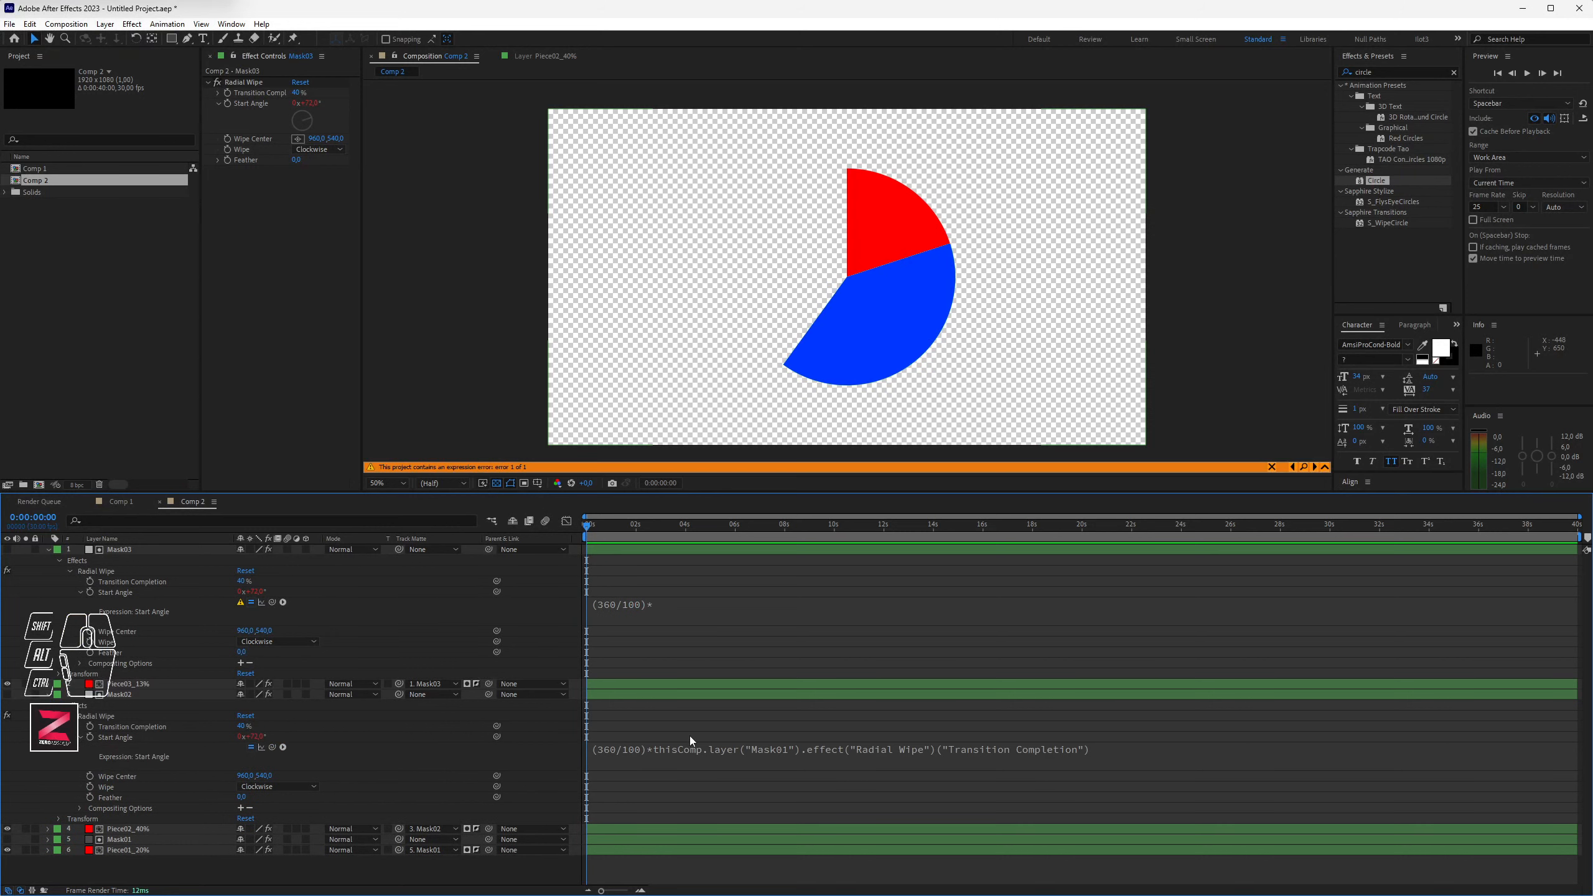
click(619, 608)
click(657, 607)
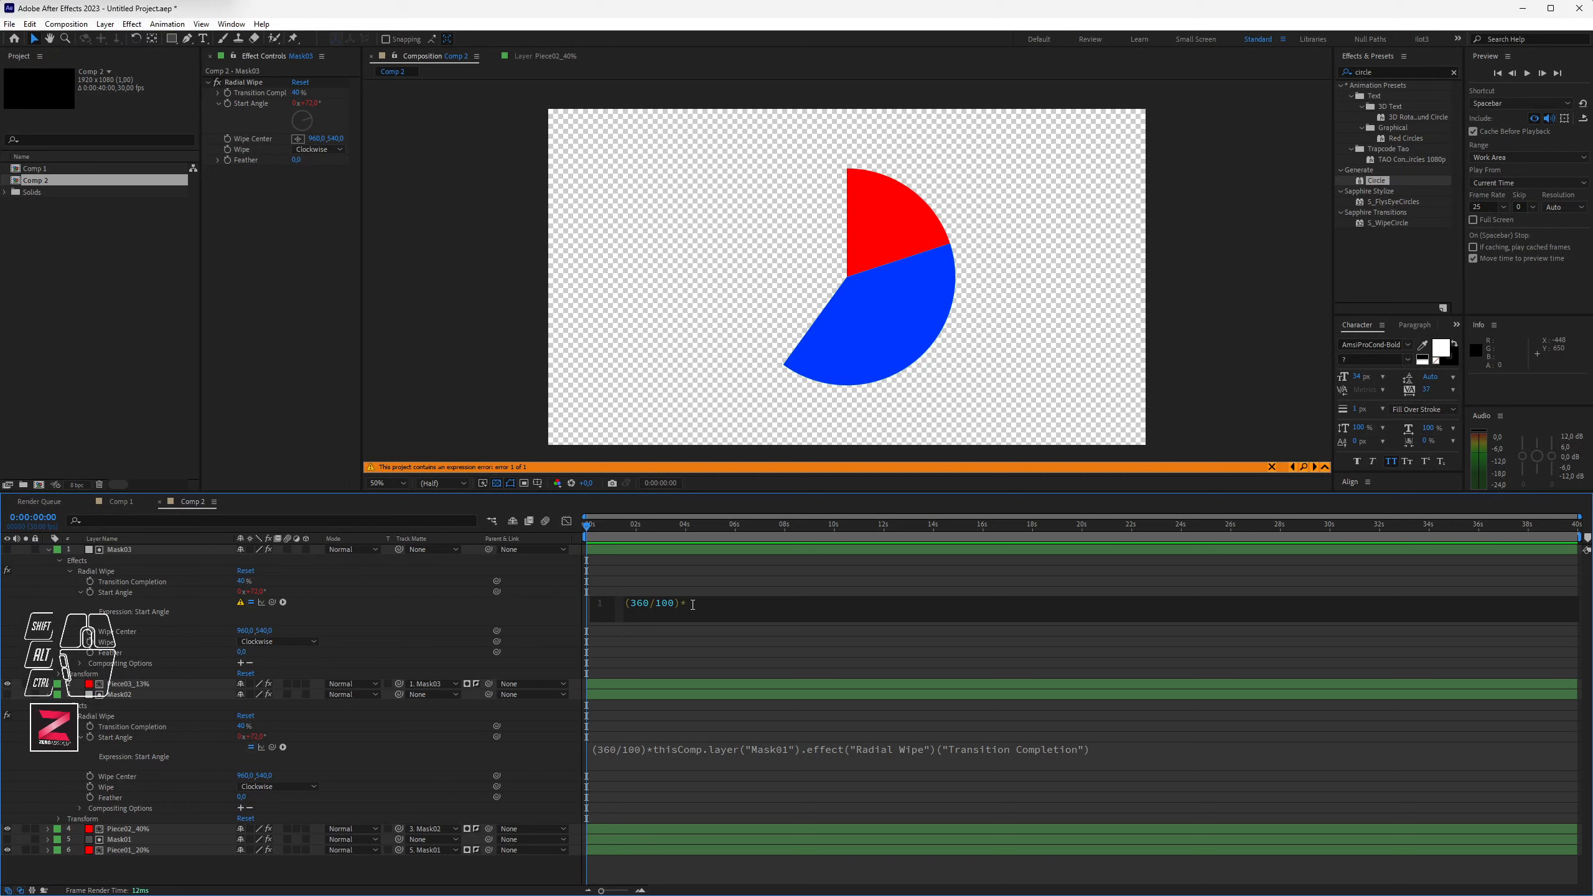
key(BackSpace)
text(+)
drag(272, 601, 130, 737)
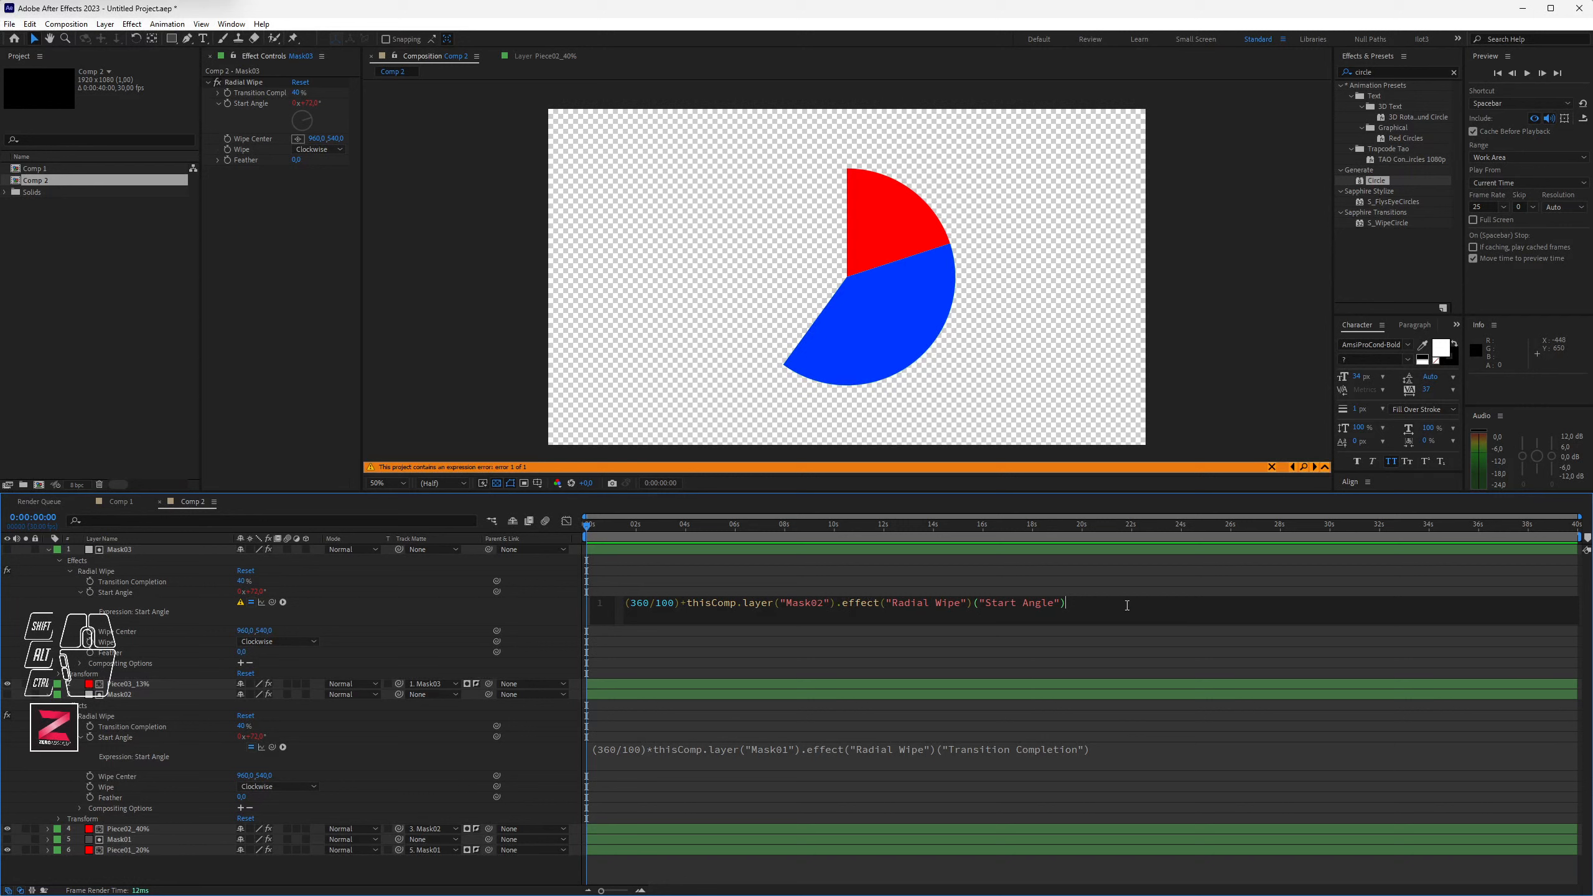
key(KP_Enter)
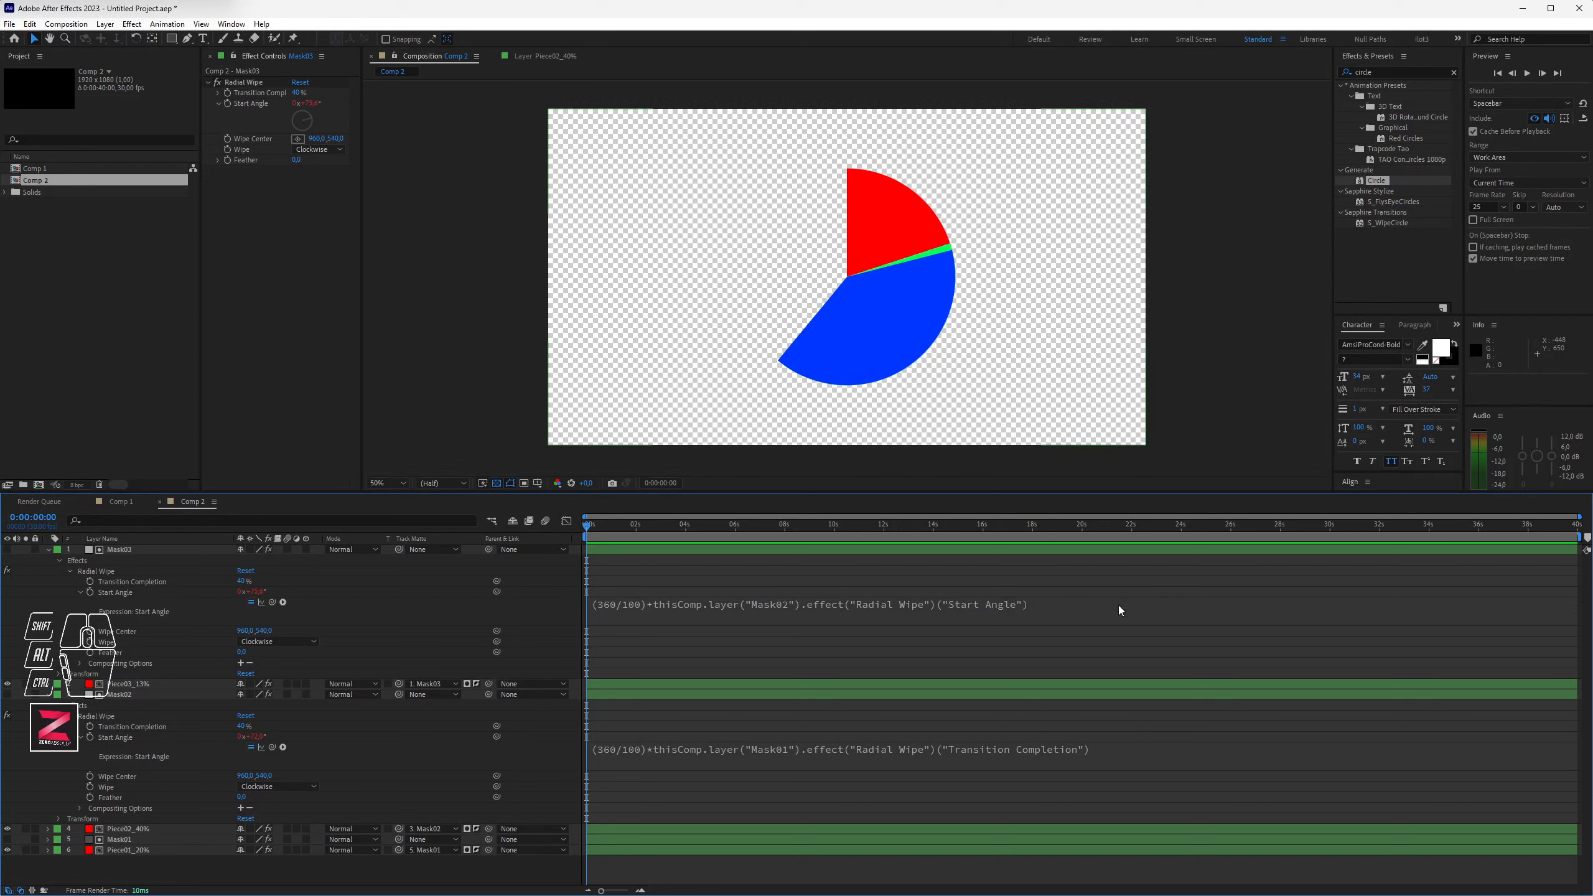
Step: Cut the leading (360/100)+ from Mask03's Start Angle expression, leaving only the link to Mask02's Start Angle
click(637, 605)
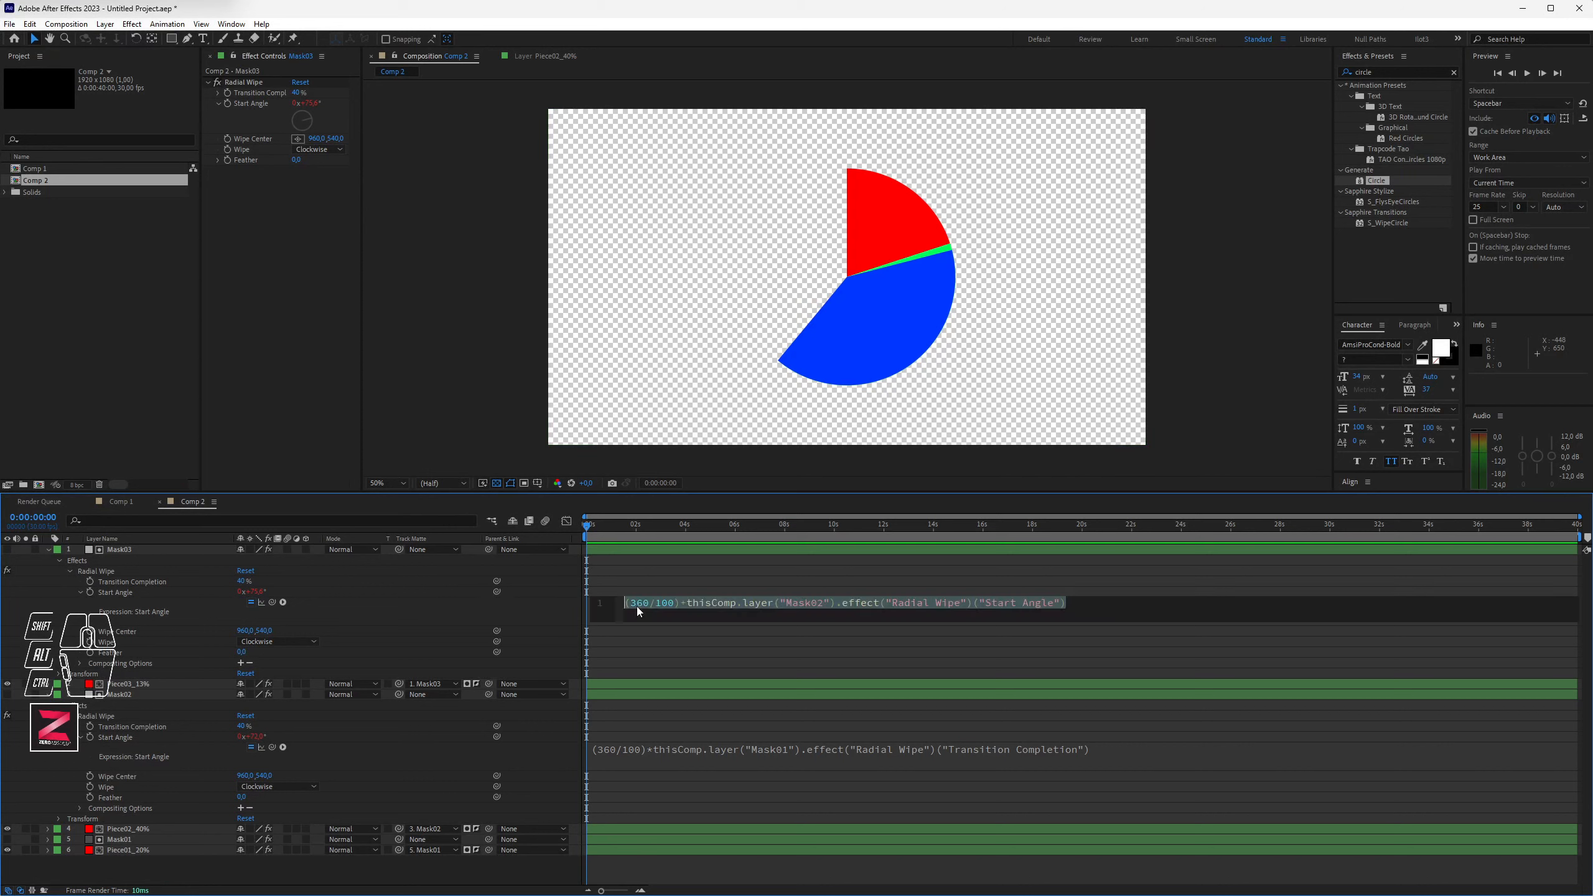
click(681, 603)
drag(626, 603, 687, 603)
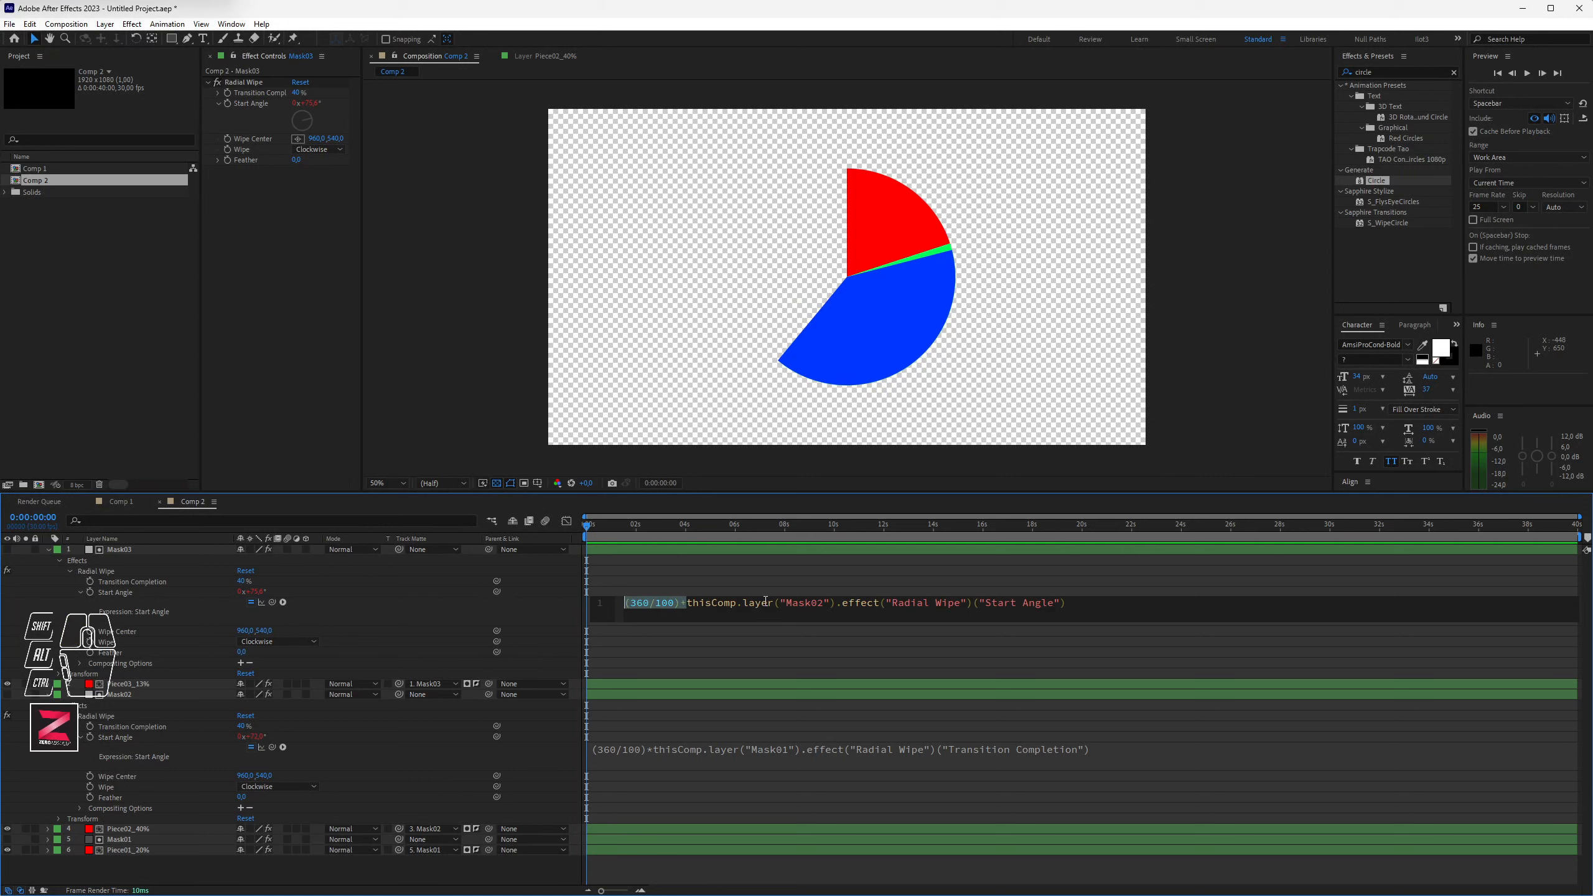
key(Left)
key(Right)
key(Right)
key(shift+Home)
key(ctrl+x)
key(Delete)
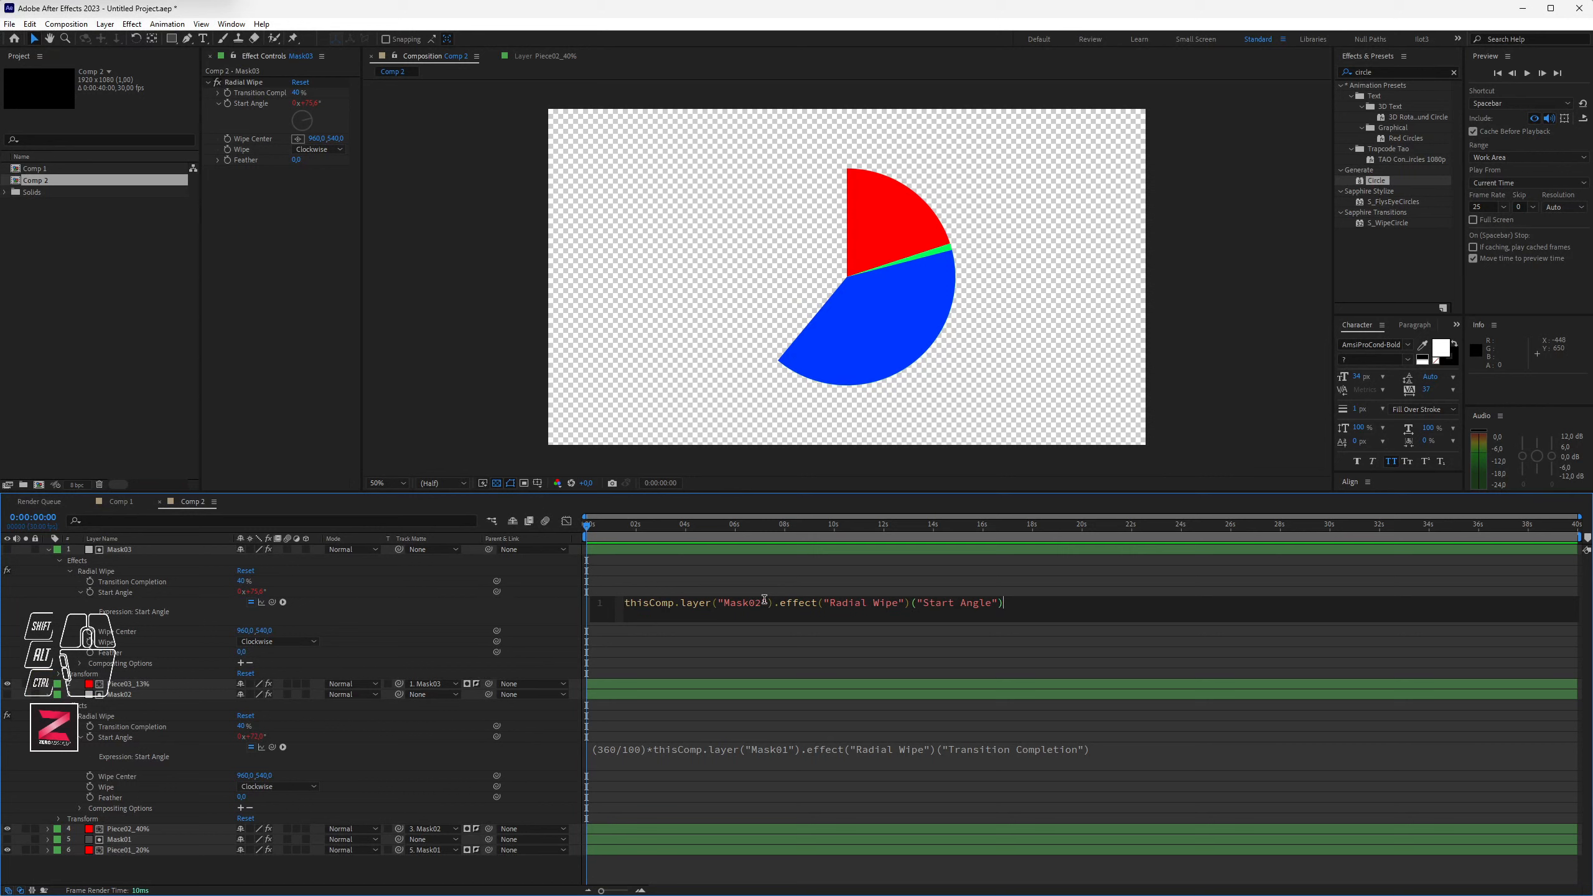
Step: Append +(360/100)* to Mask03's Start Angle expression, followed by a link to Mask02's Transition Completion, and apply it
text(+)
key(ctrl+v)
text(*)
drag(273, 601, 161, 725)
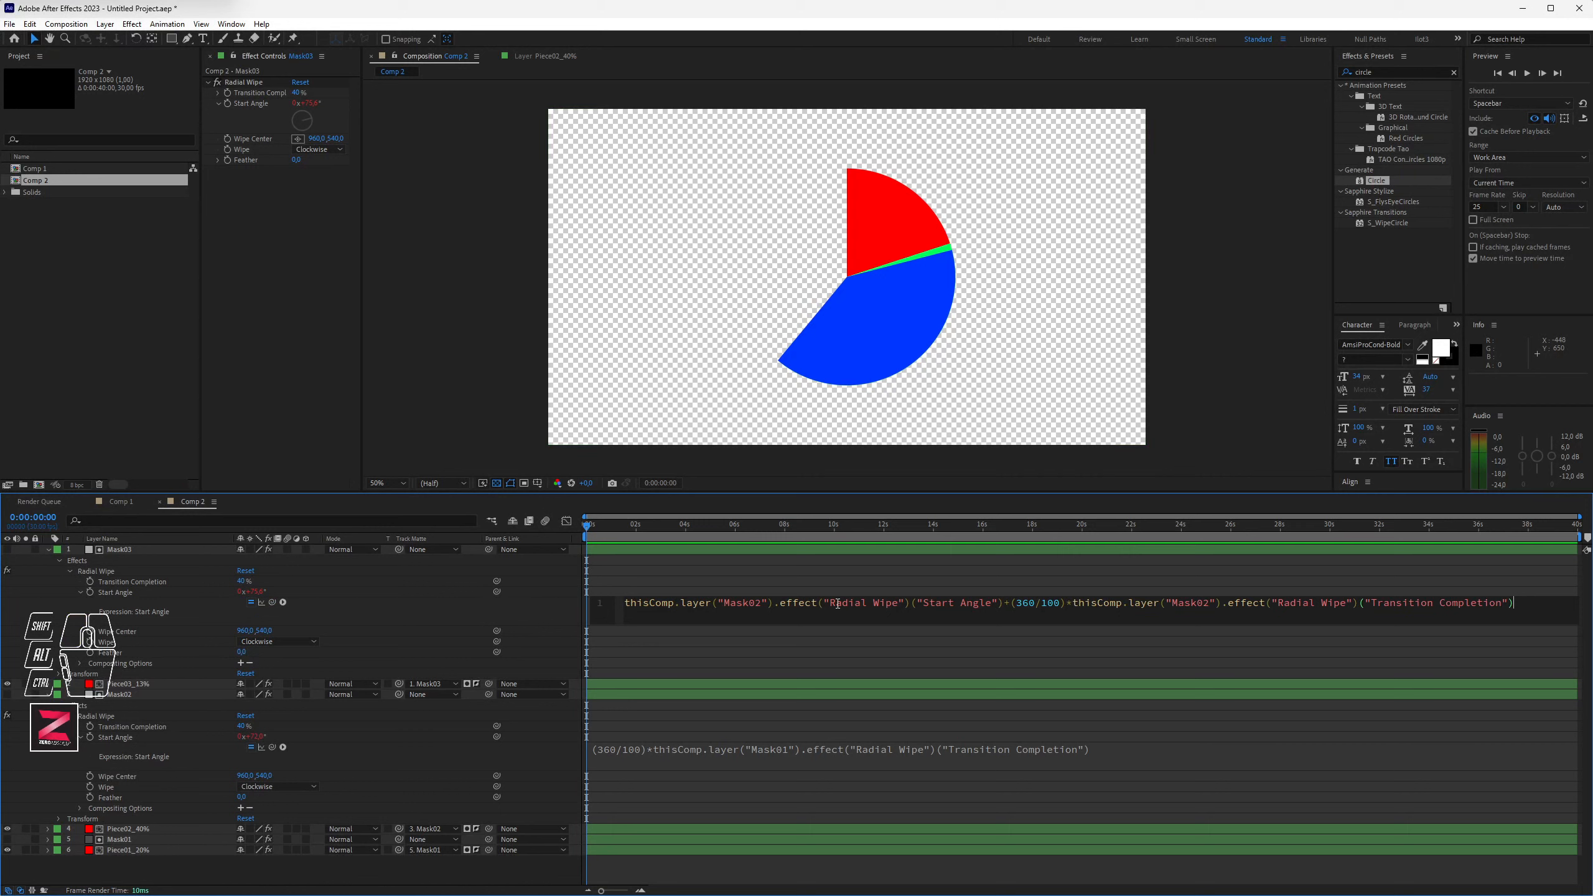
key(KP_Enter)
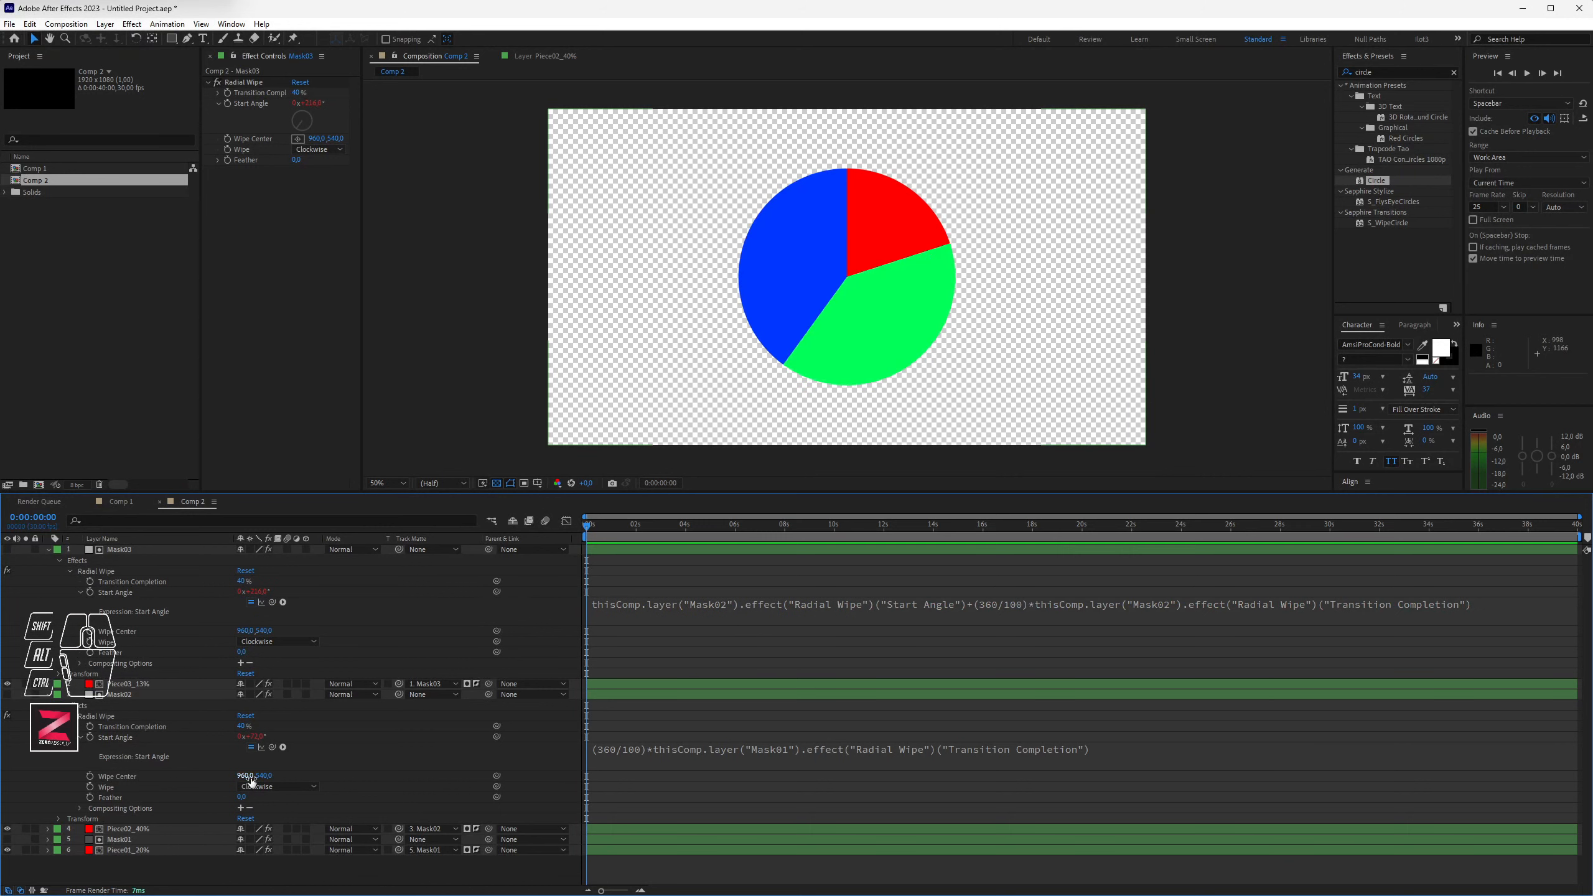
Step: Reveal Mask01's Radial Wipe properties in the timeline and set Mask03's Transition Completion to 25%
click(119, 839)
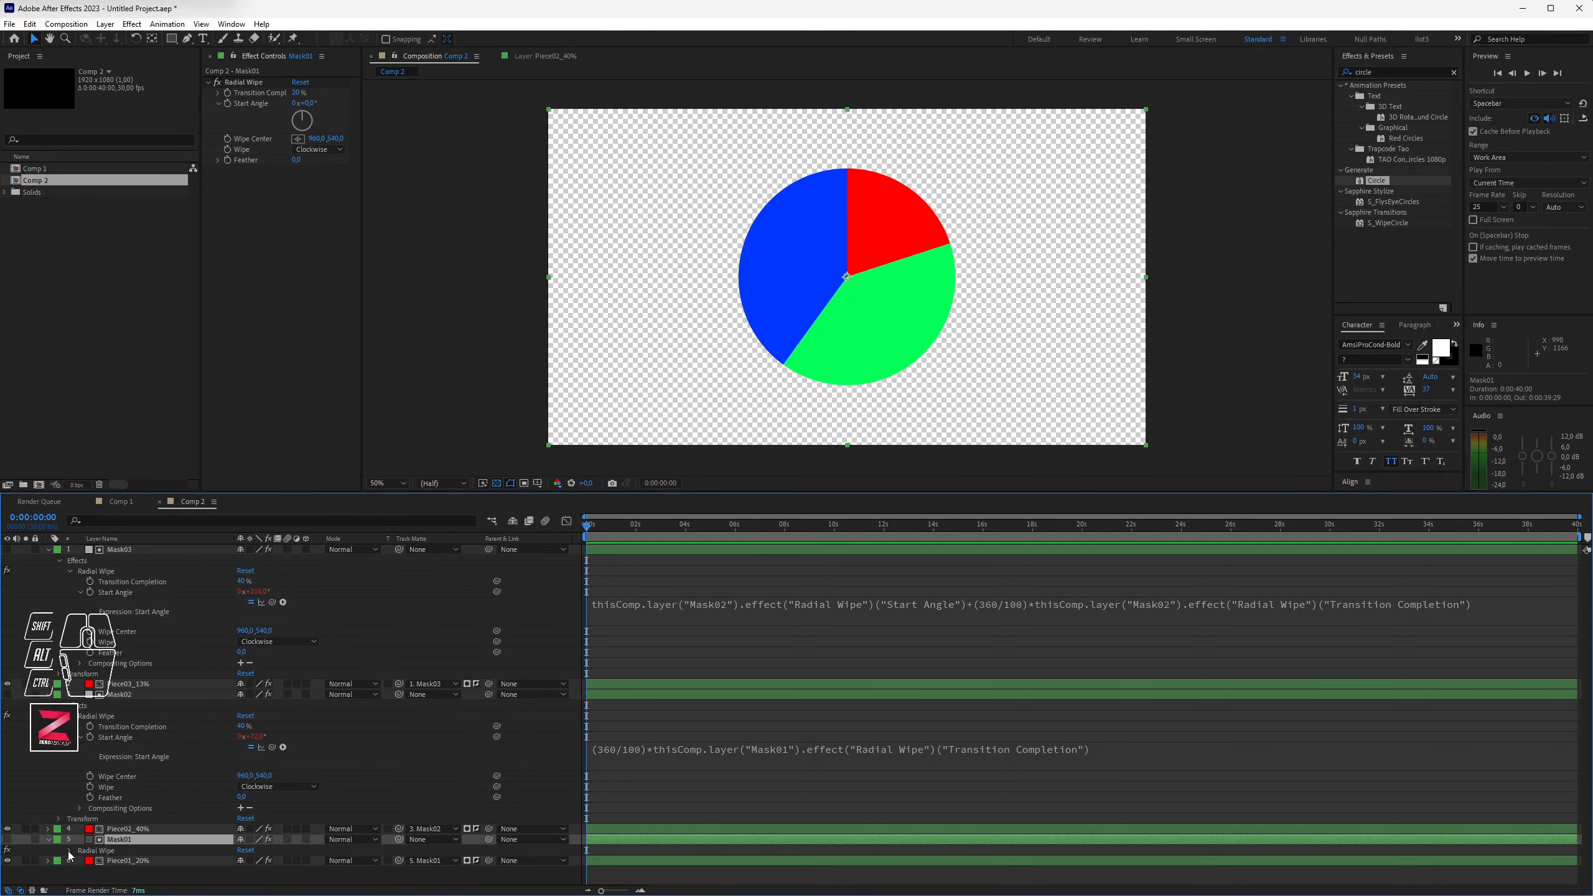
key(e)
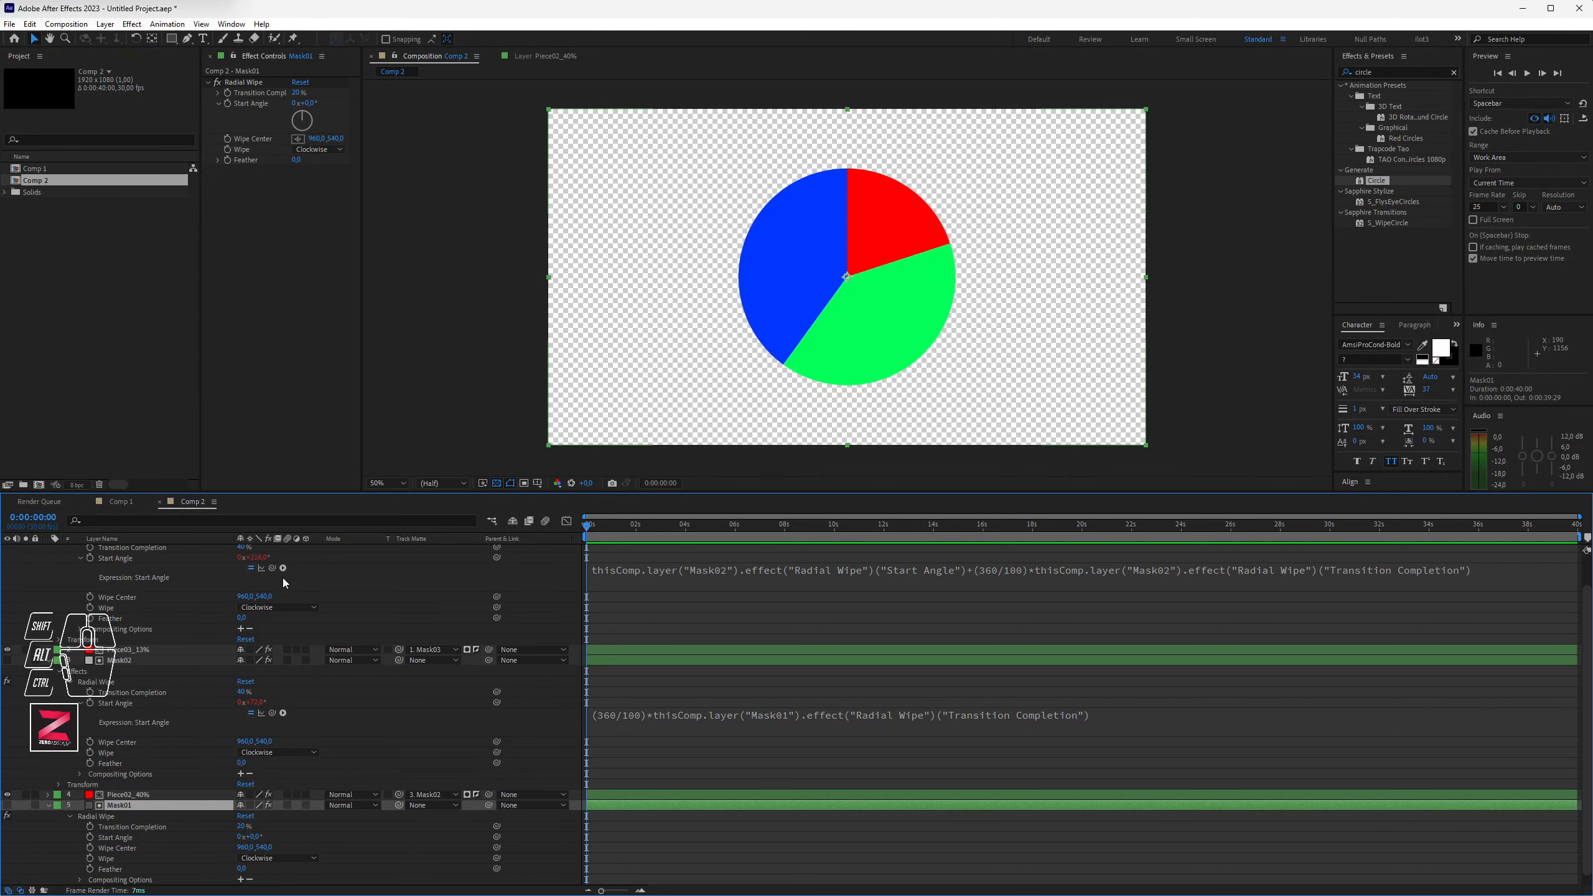
scroll(283, 581, up, 1)
drag(241, 582, 231, 580)
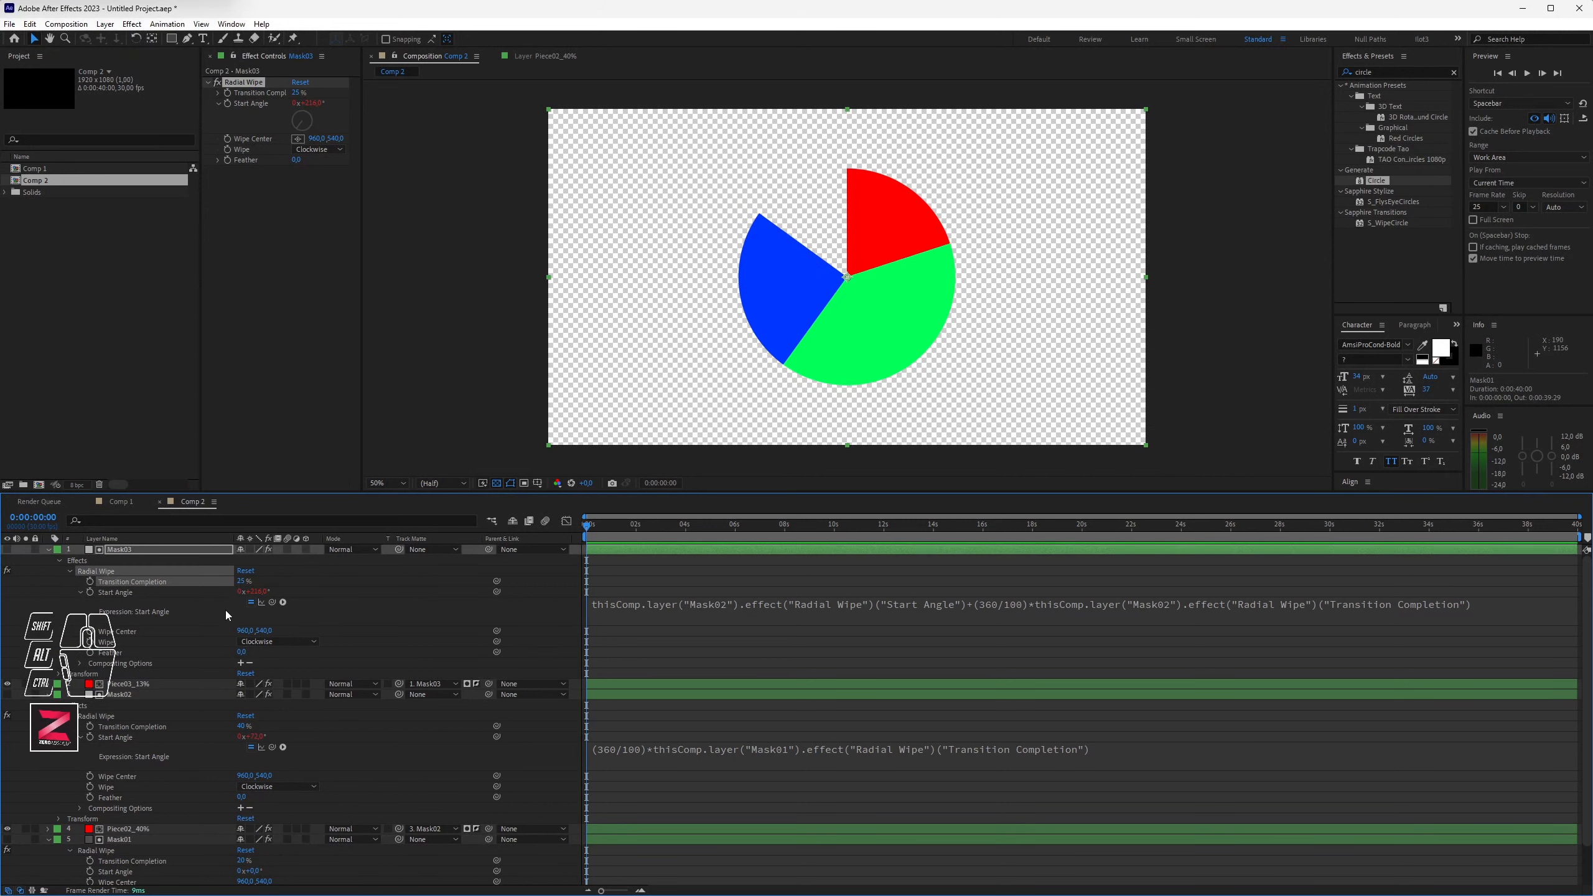
Step: Duplicate the Mask03 and Piece03_13% layers and place both copies together above Mask03 in the layer stack
click(119, 550)
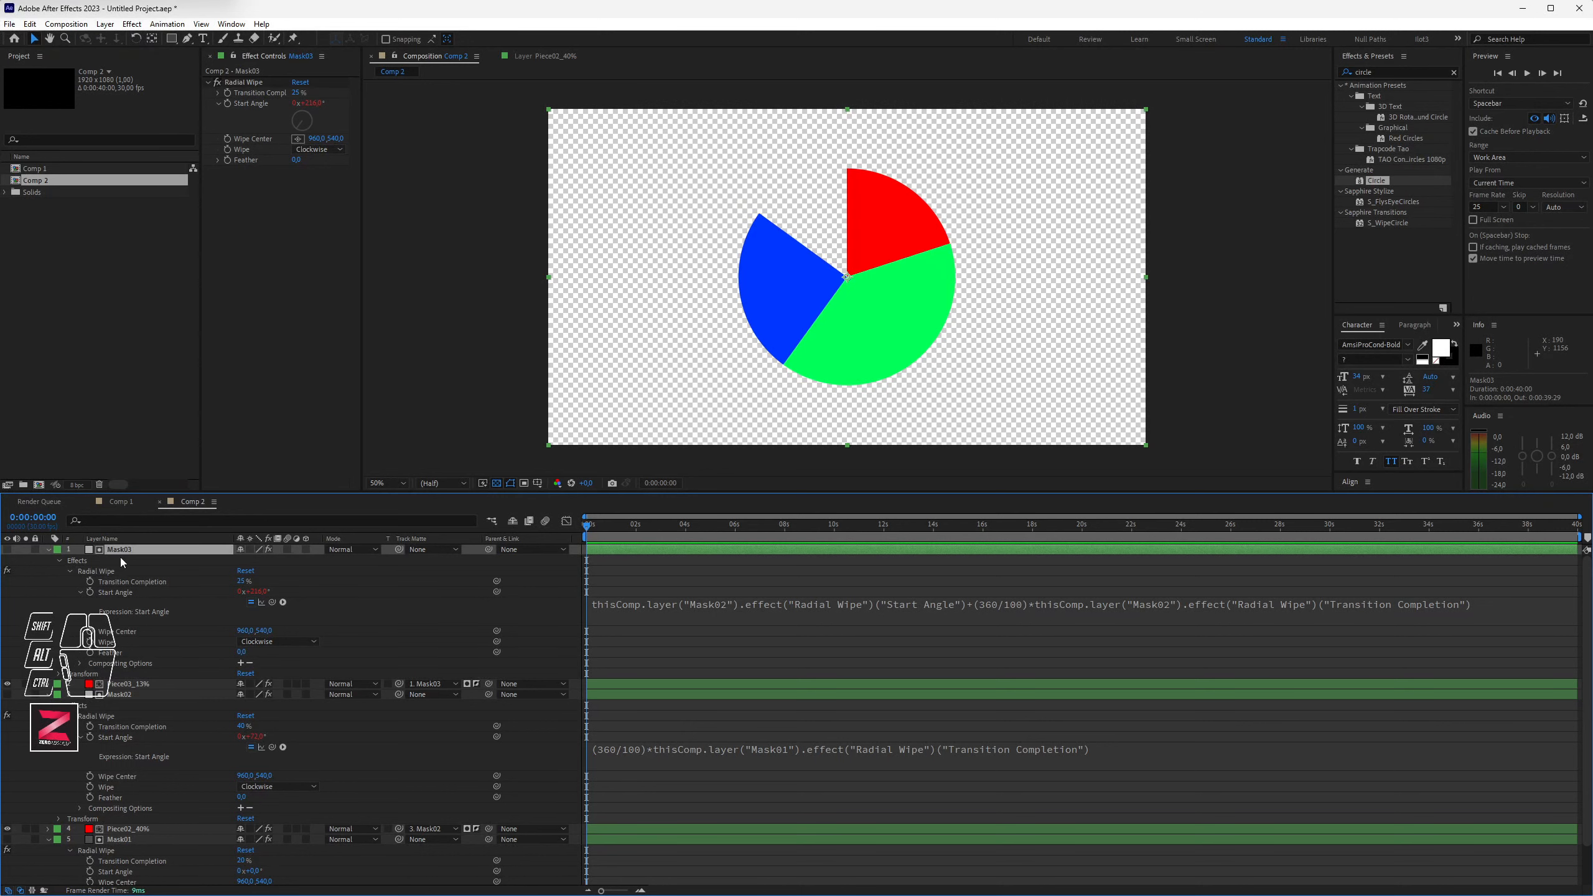
shift+click(135, 684)
key(ctrl+d)
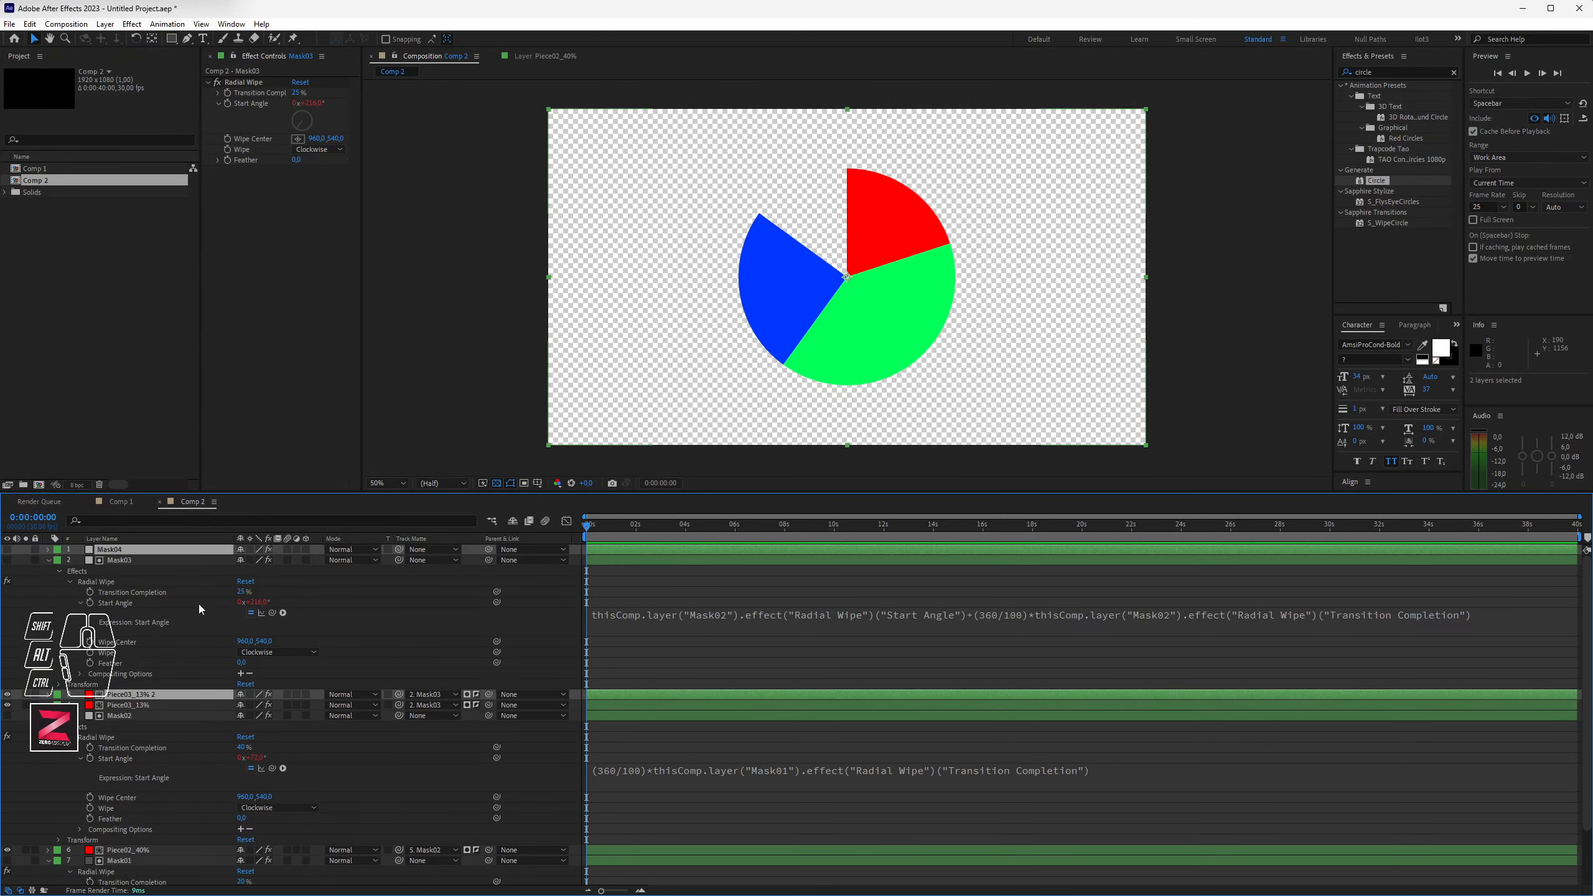
drag(122, 548, 119, 569)
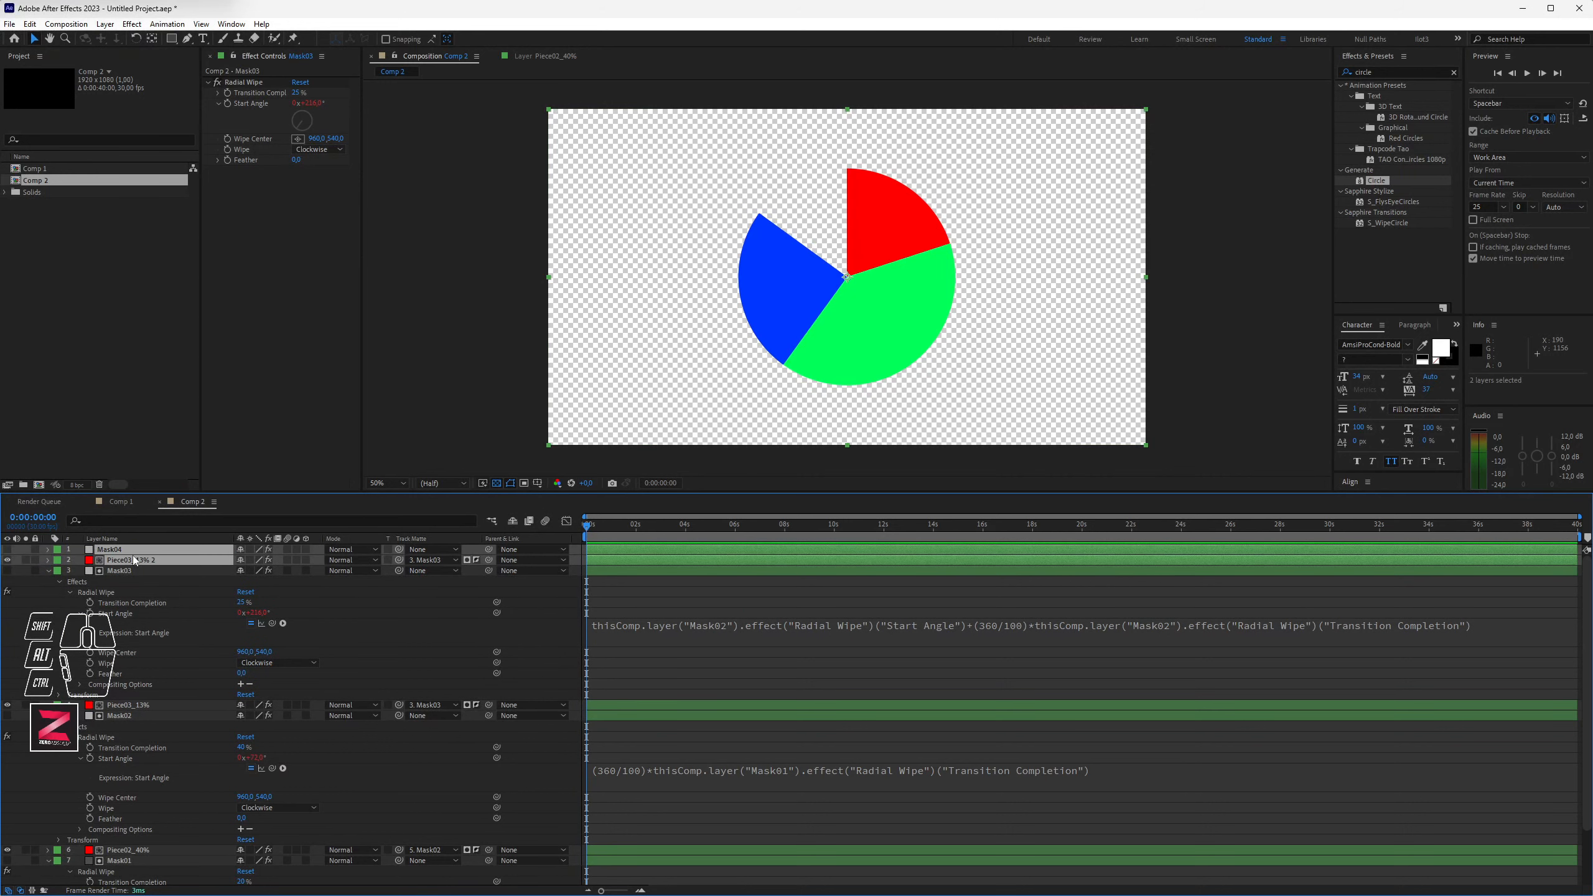
Step: Rename the duplicated Piece03_13% 2 layer as Piece04
click(136, 559)
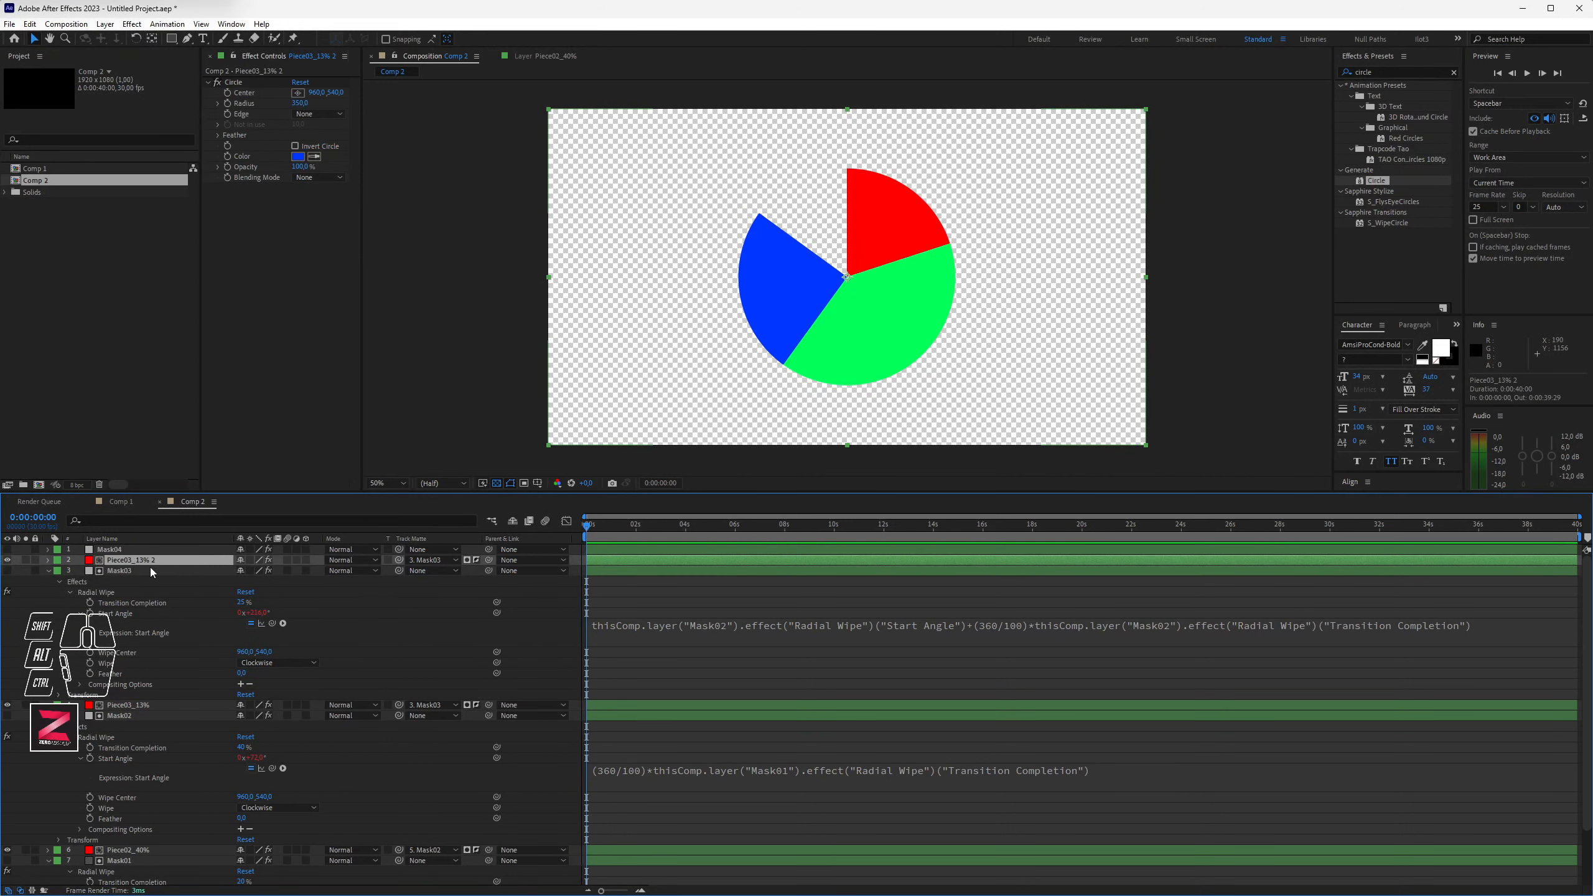
key(Return)
text(Piece04)
key(Return)
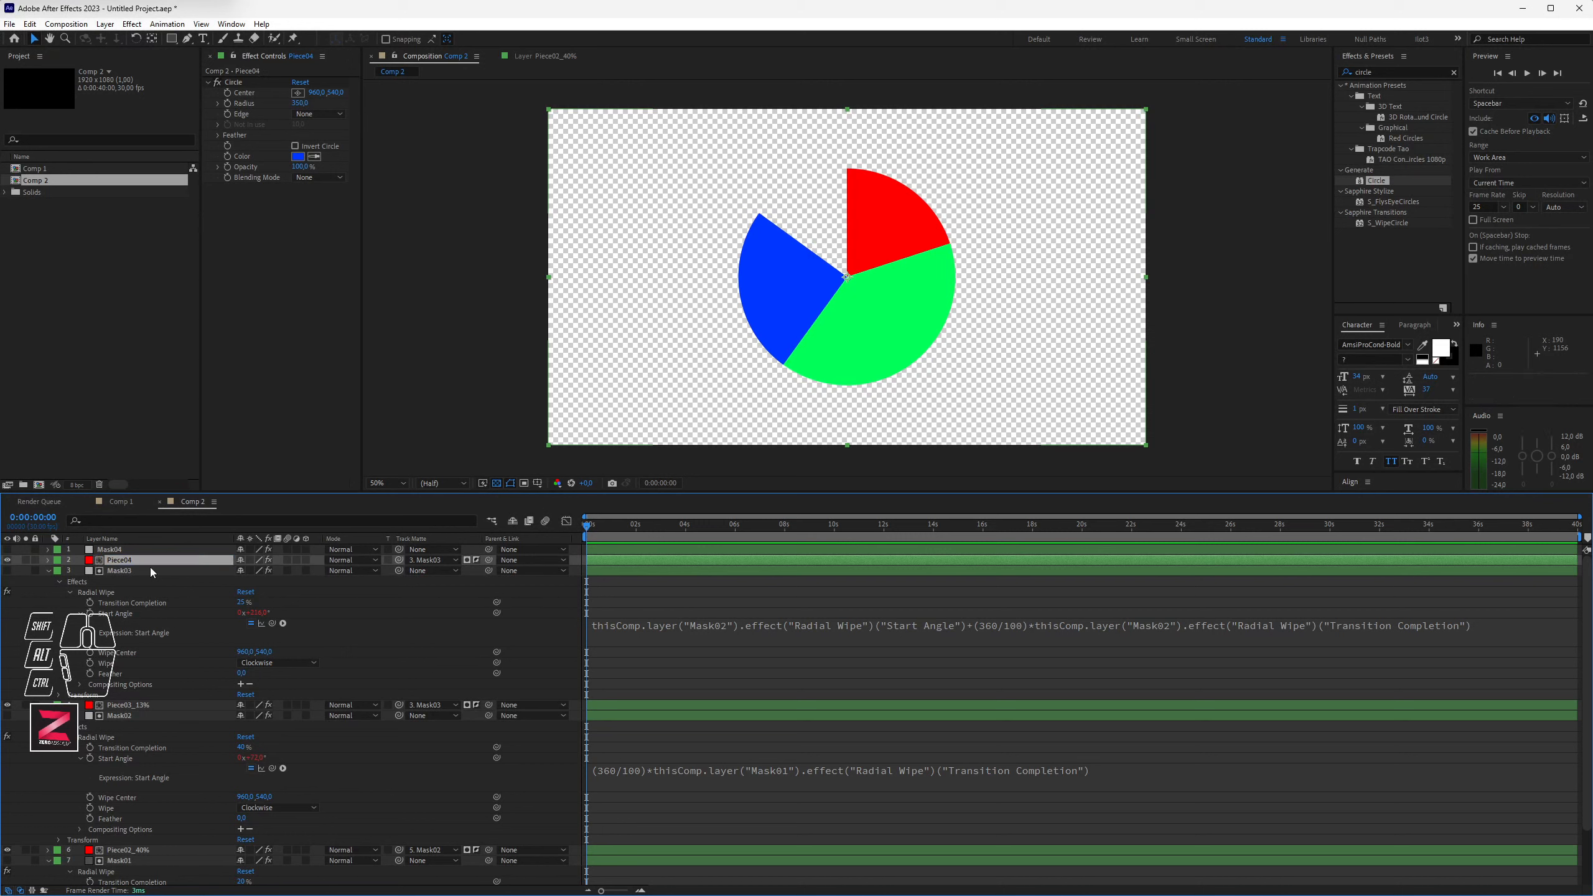
Step: Set Piece04's track matte to the Mask04 layer
click(106, 550)
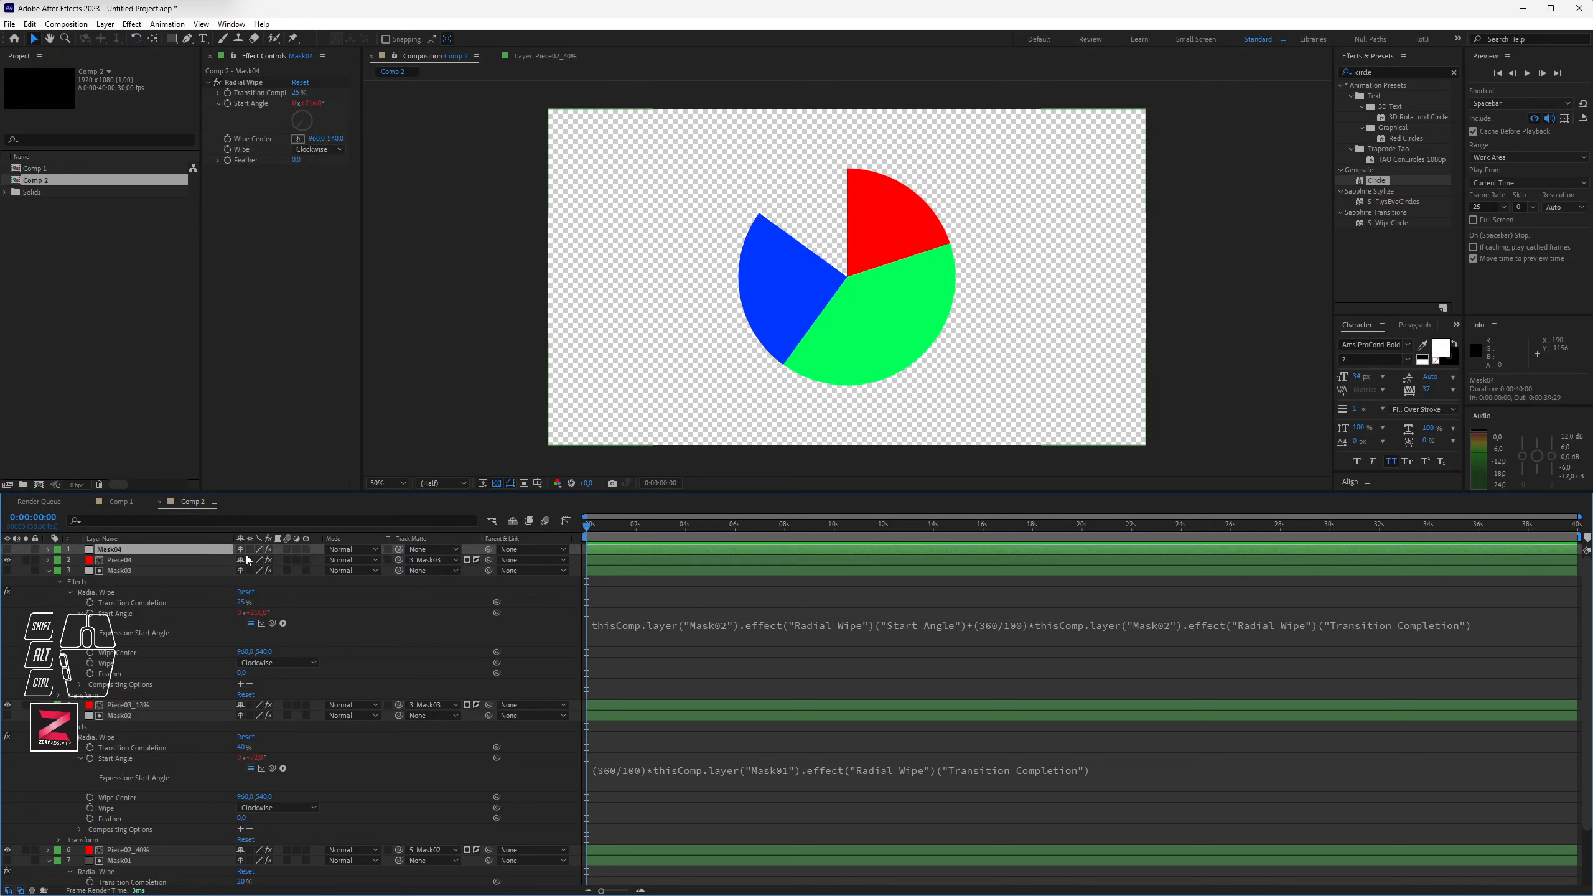
click(164, 558)
click(432, 559)
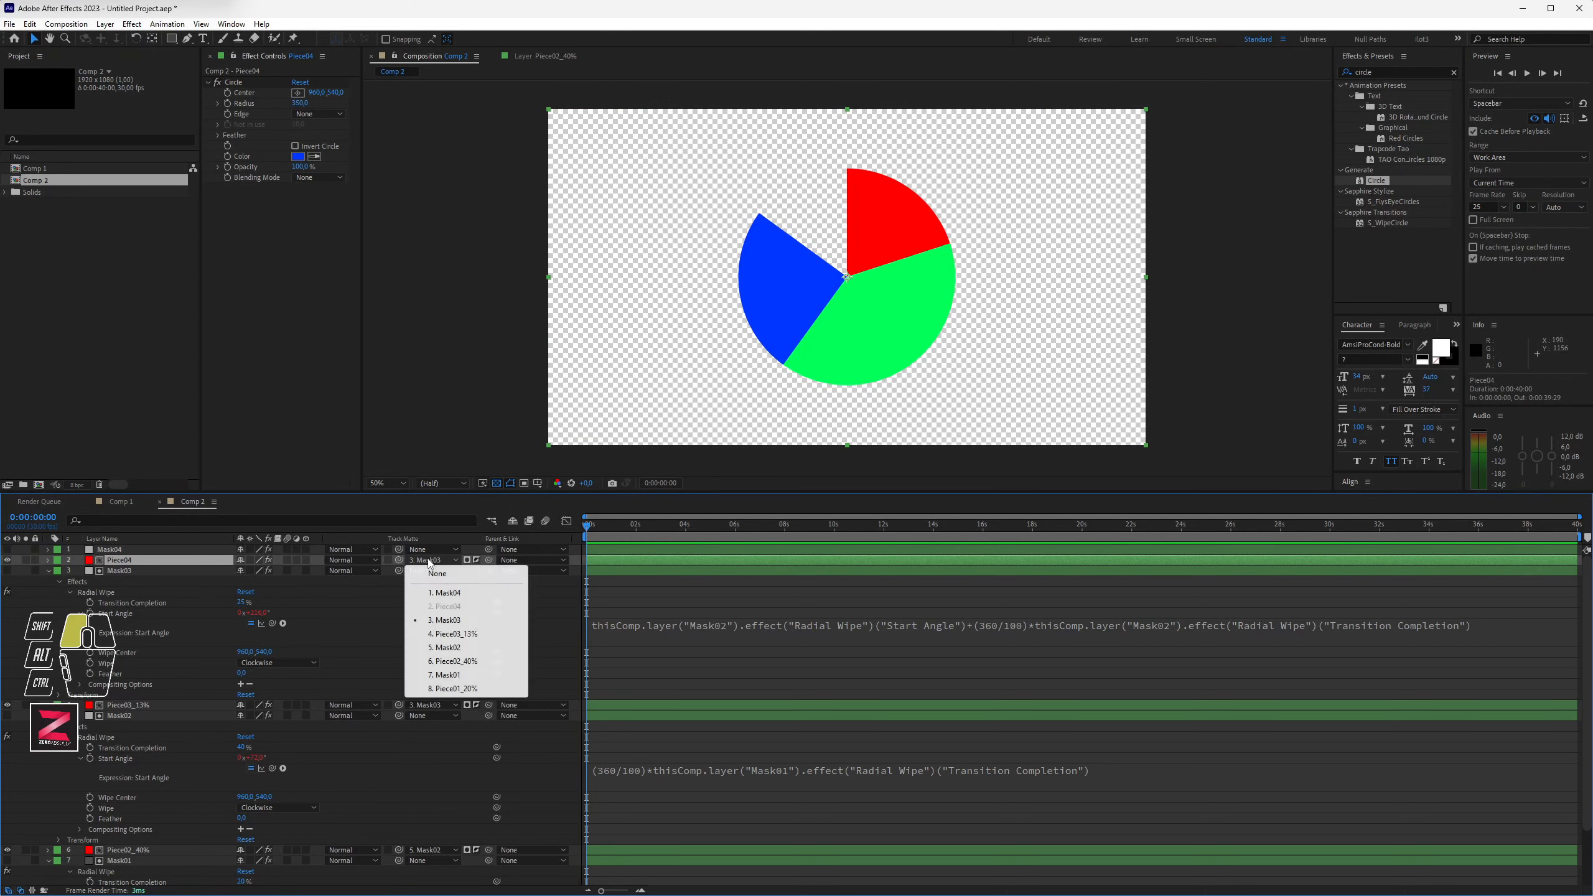
click(446, 593)
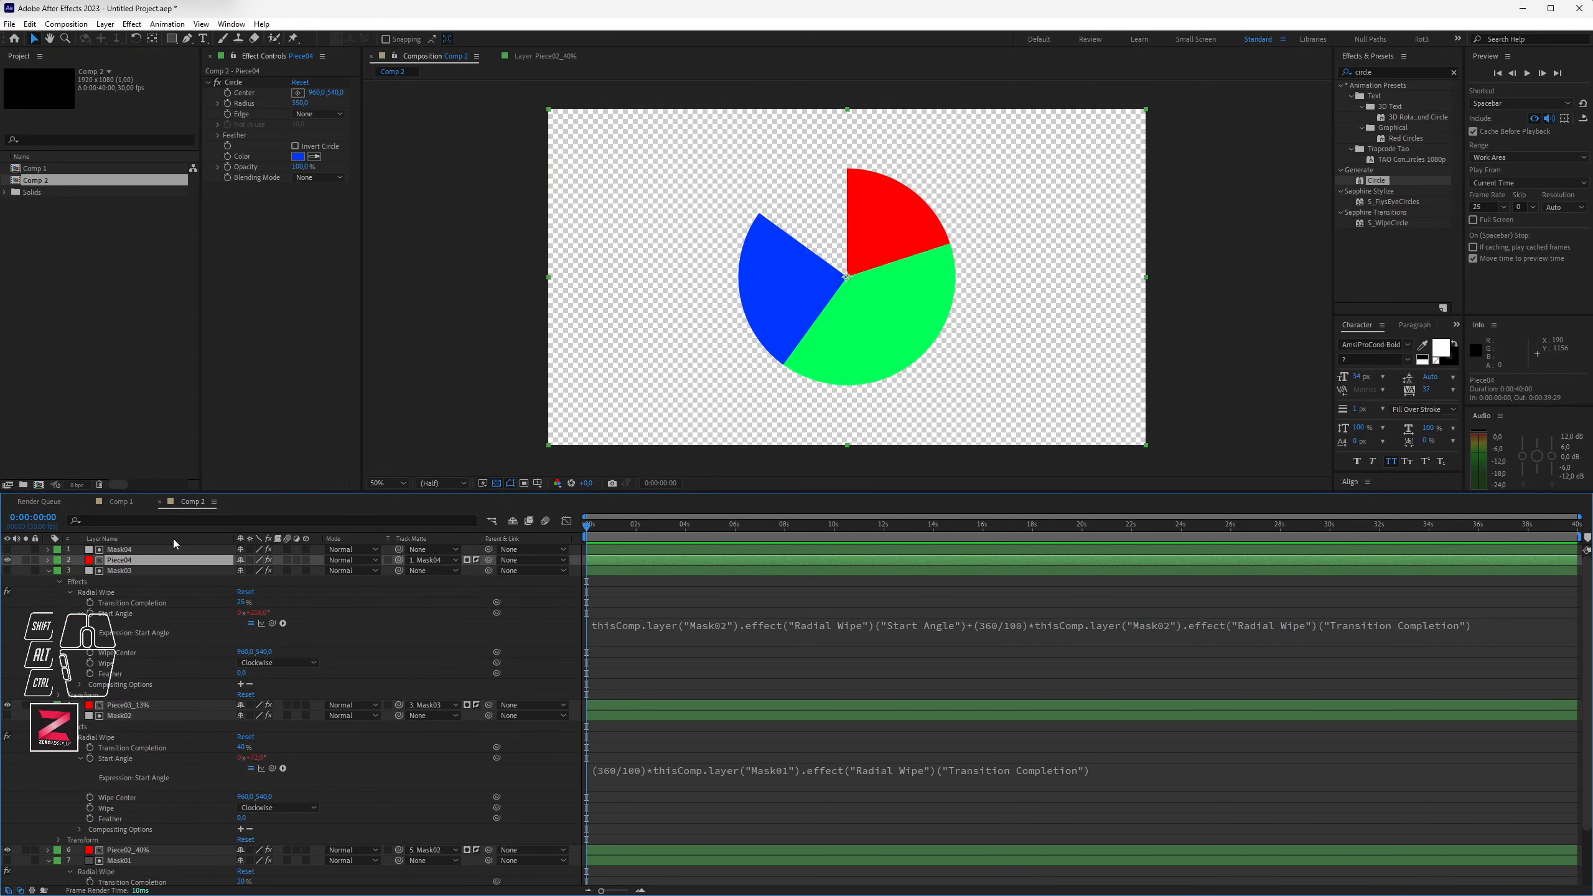
Step: Look through Piece04's Circle properties, collapse them, and expand Mask04's effects in a taller timeline
click(56, 561)
click(59, 571)
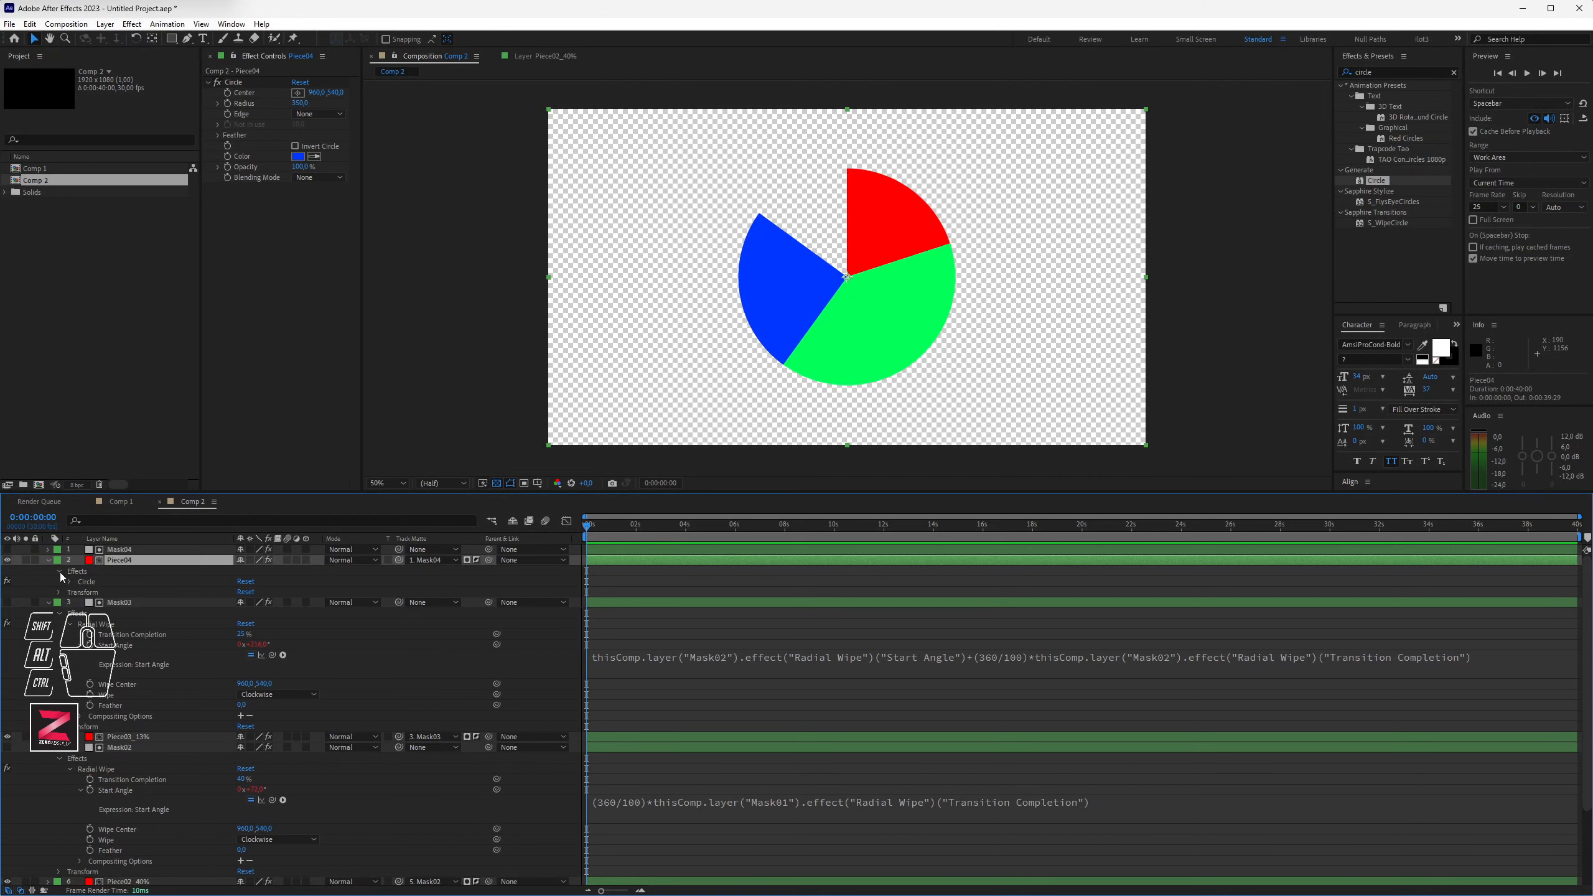
click(69, 582)
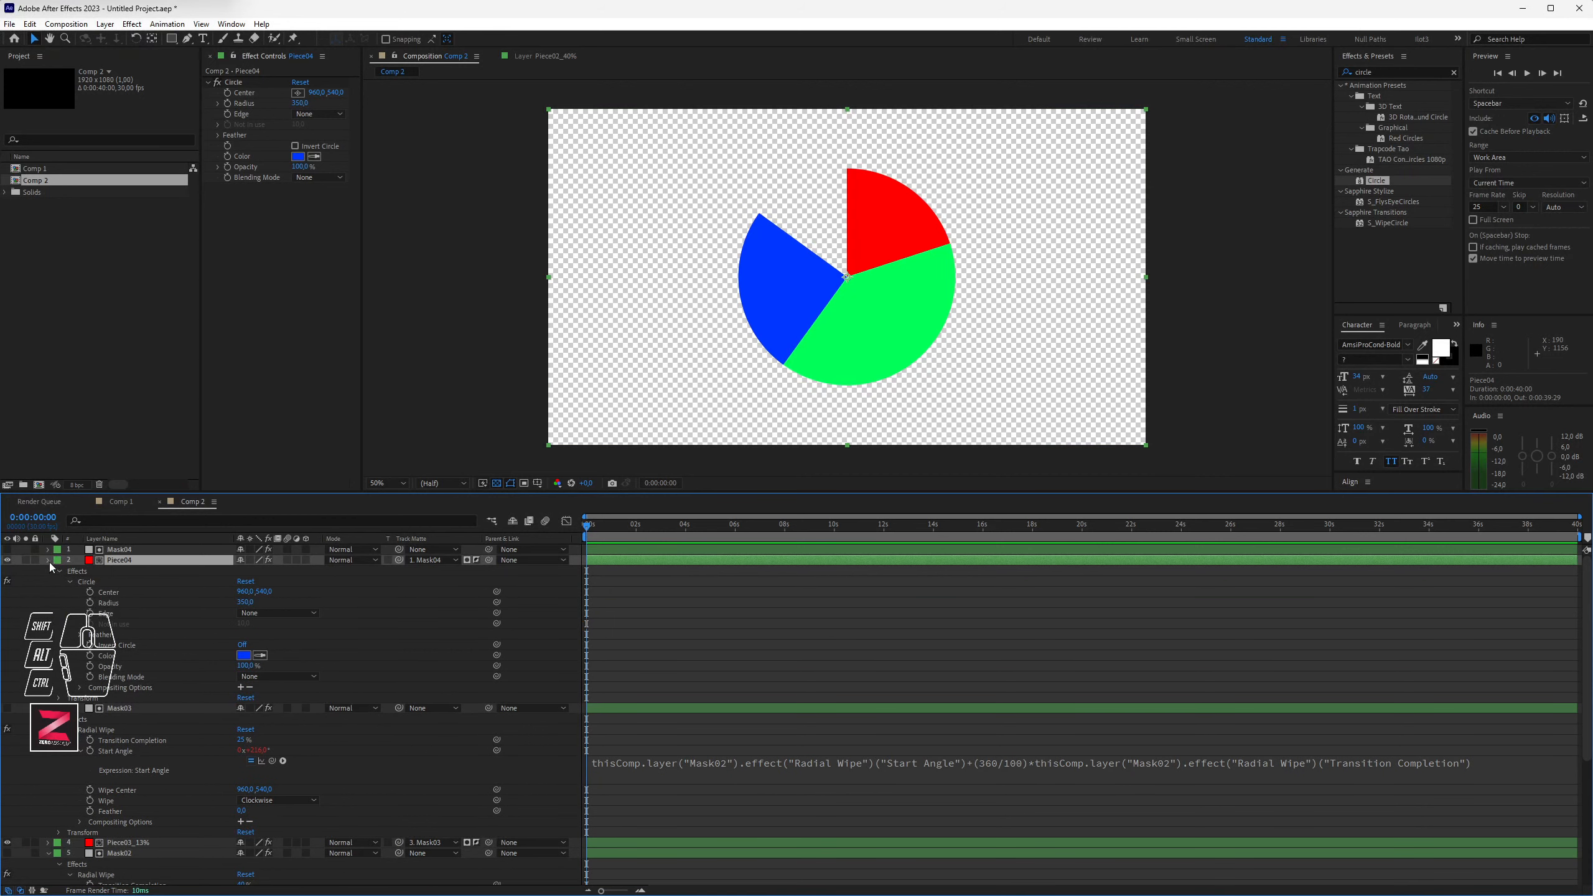
click(49, 560)
click(50, 550)
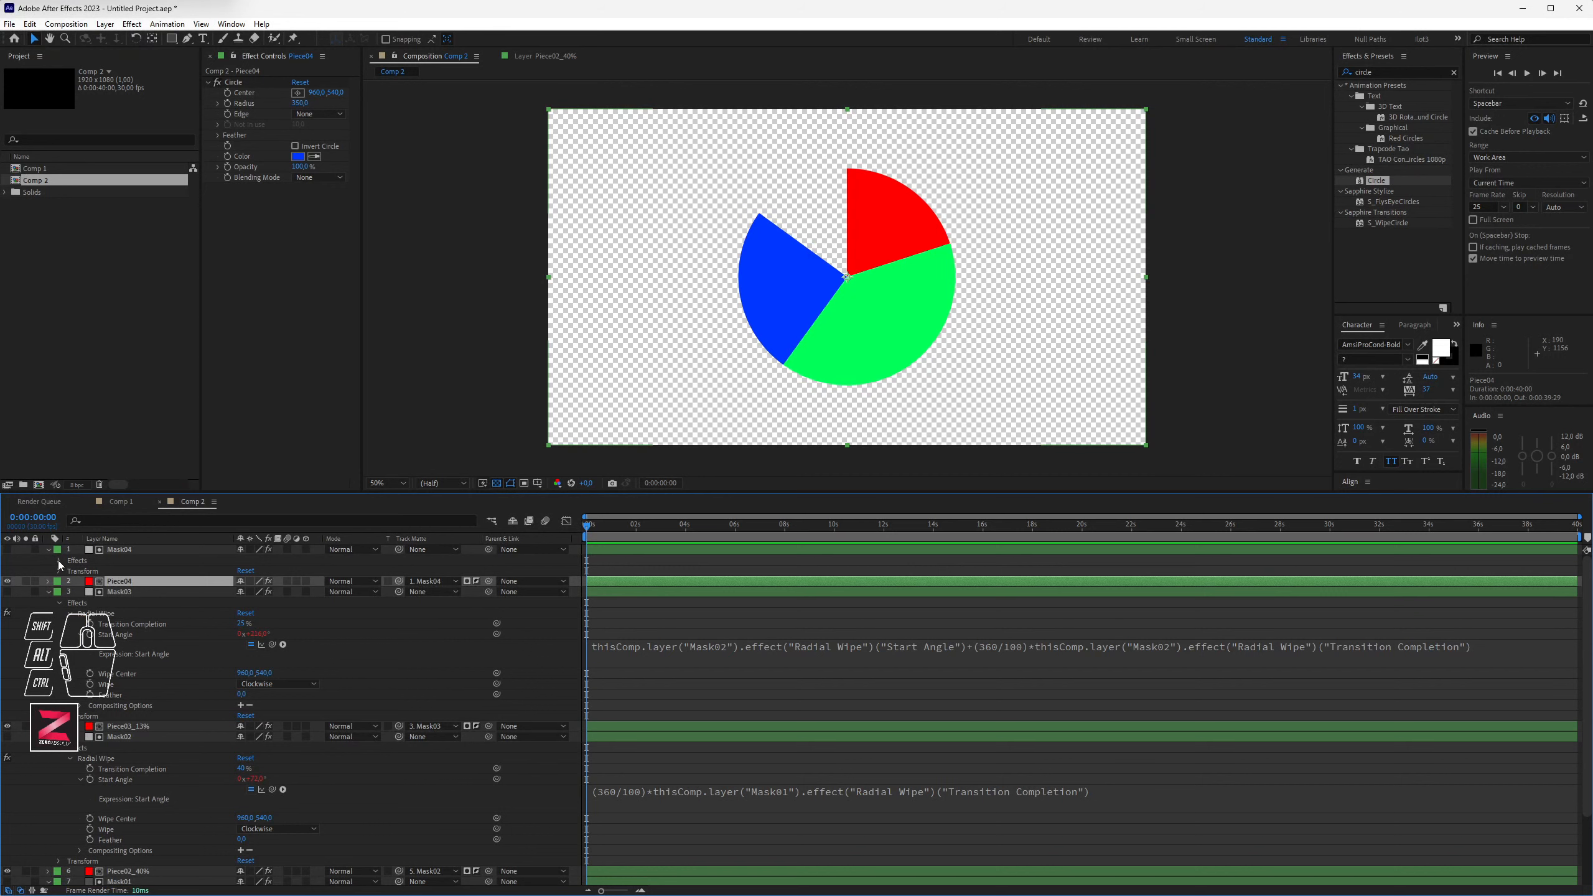
click(59, 561)
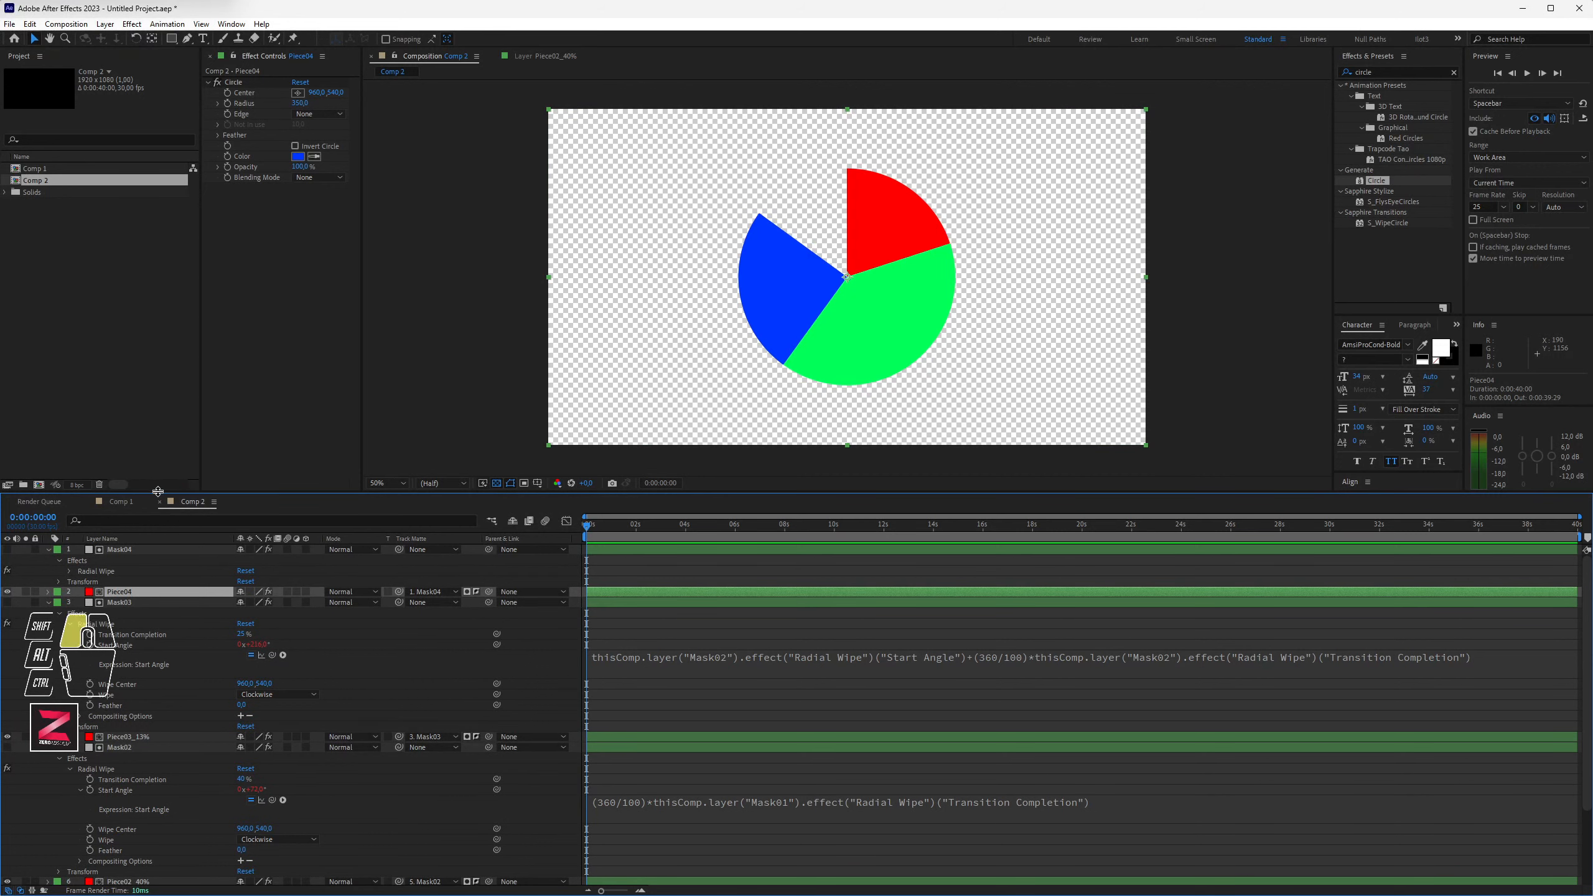
drag(155, 493, 156, 455)
Step: Change the Circle color of Piece04 to magenta FF00F0
click(114, 555)
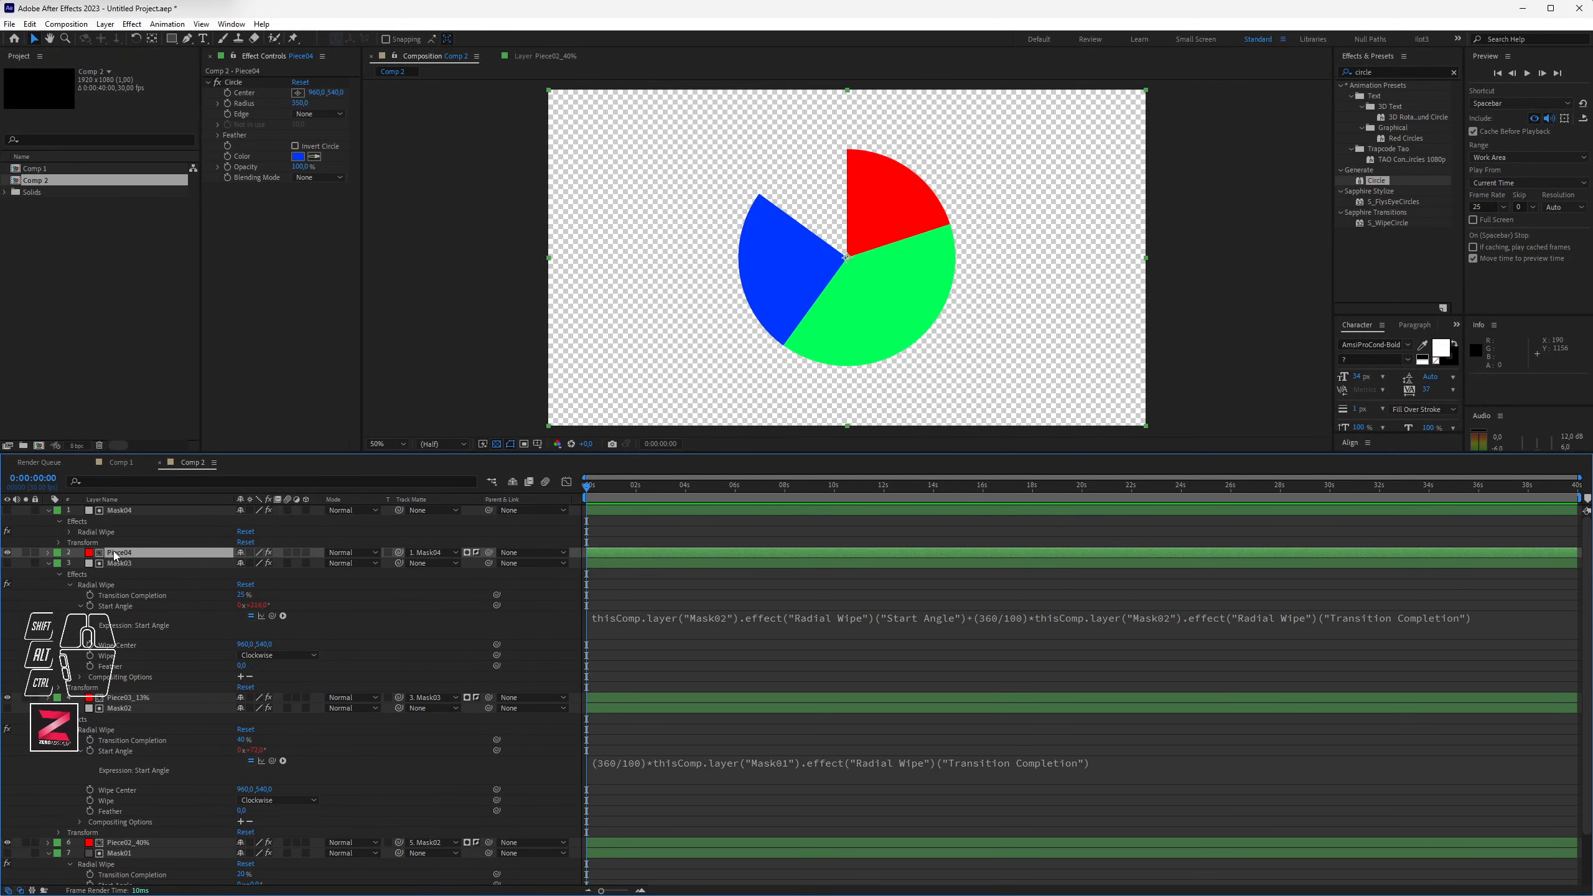
click(297, 156)
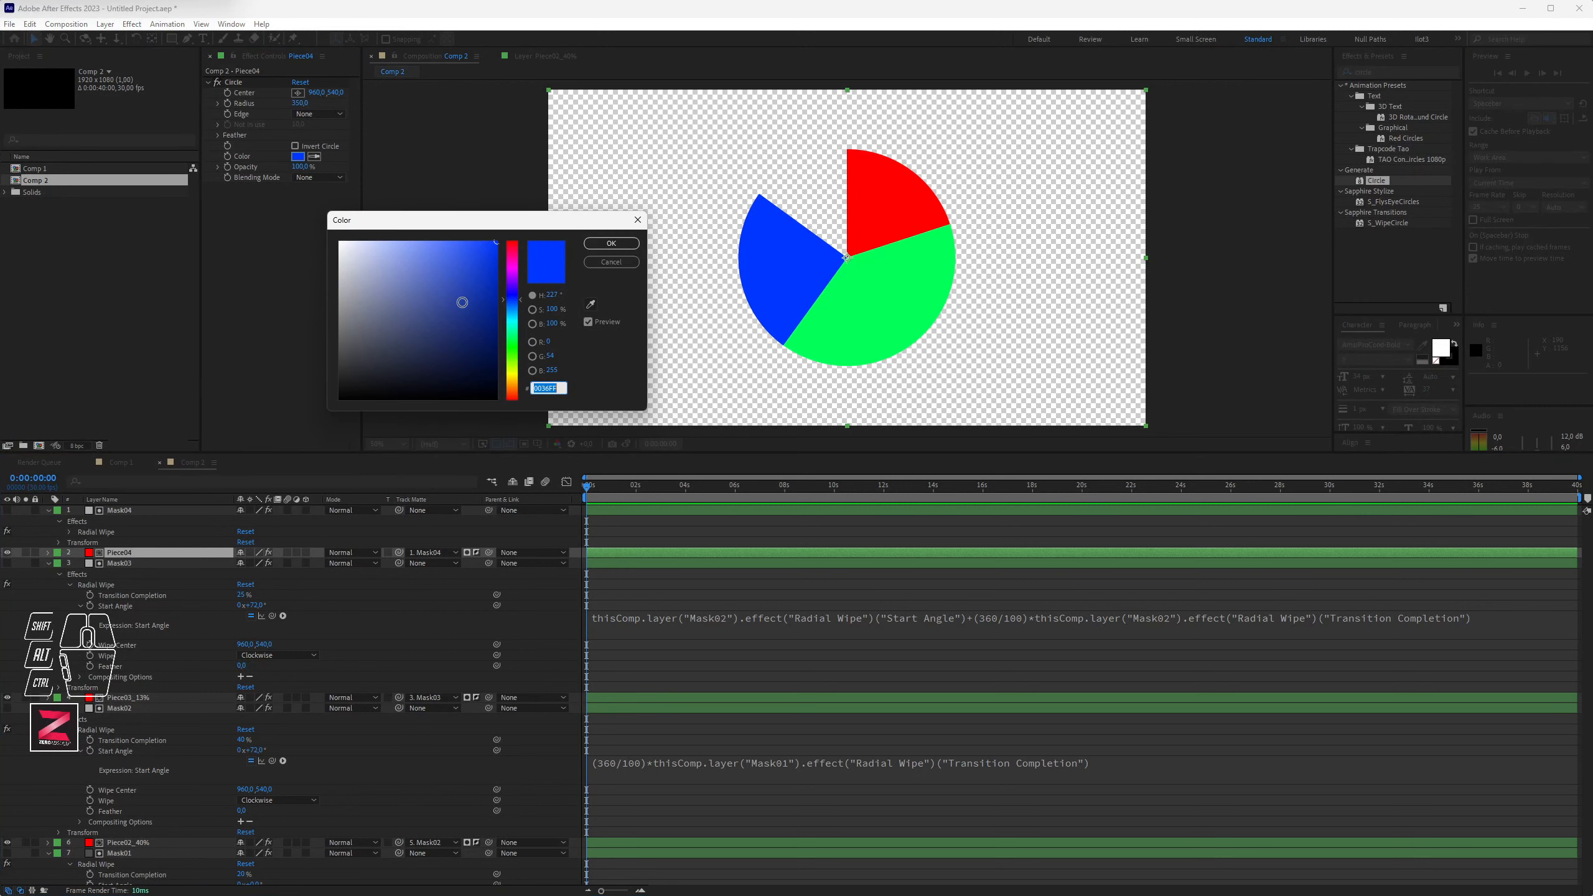
drag(512, 300, 510, 268)
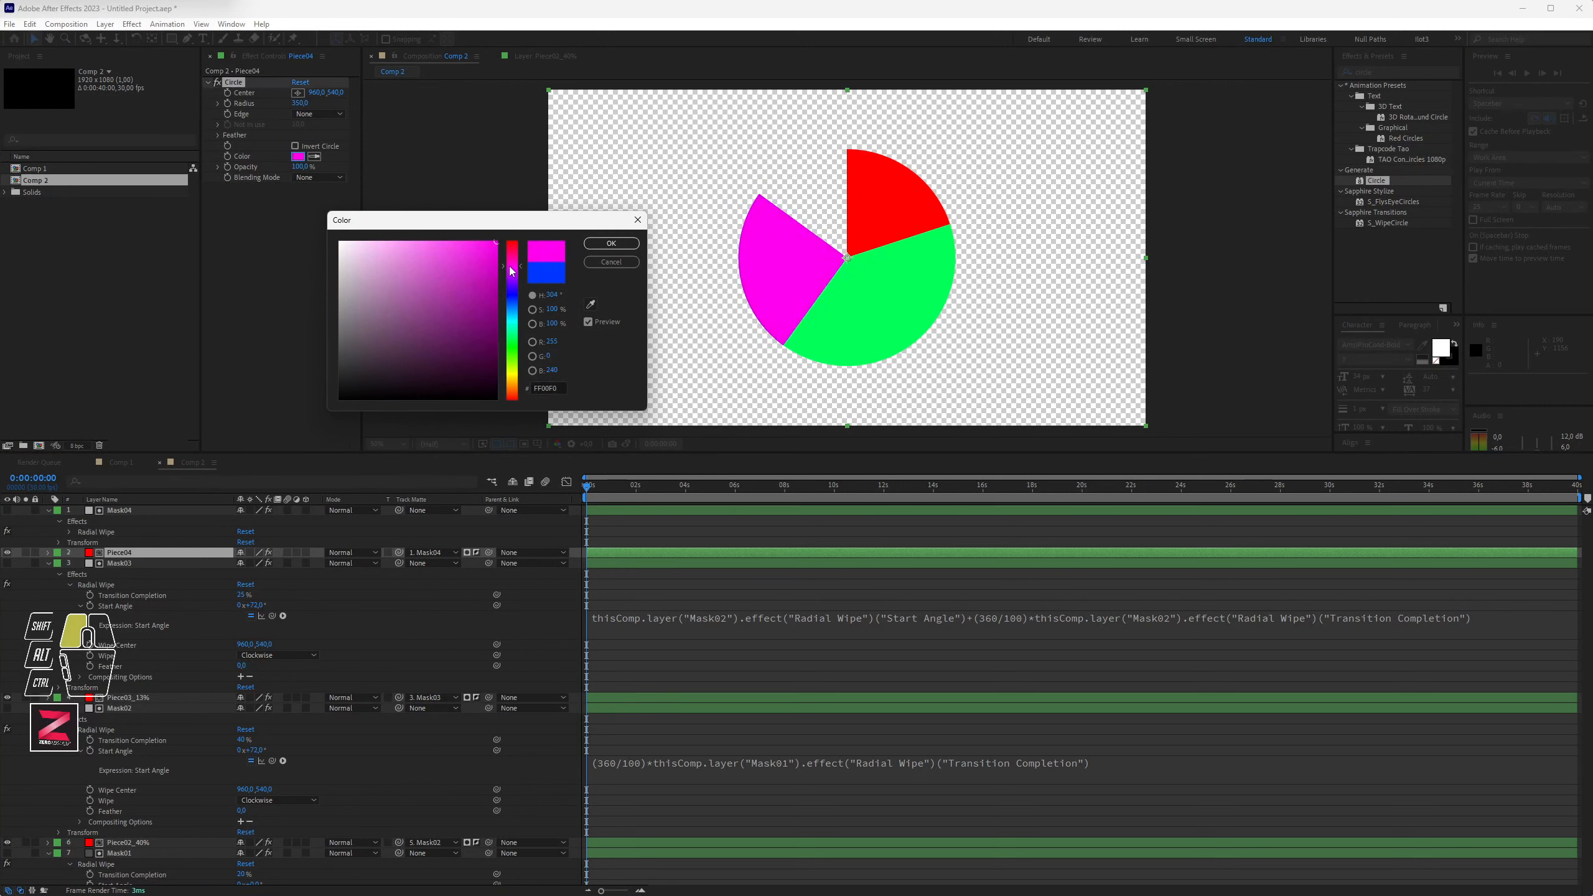
click(611, 242)
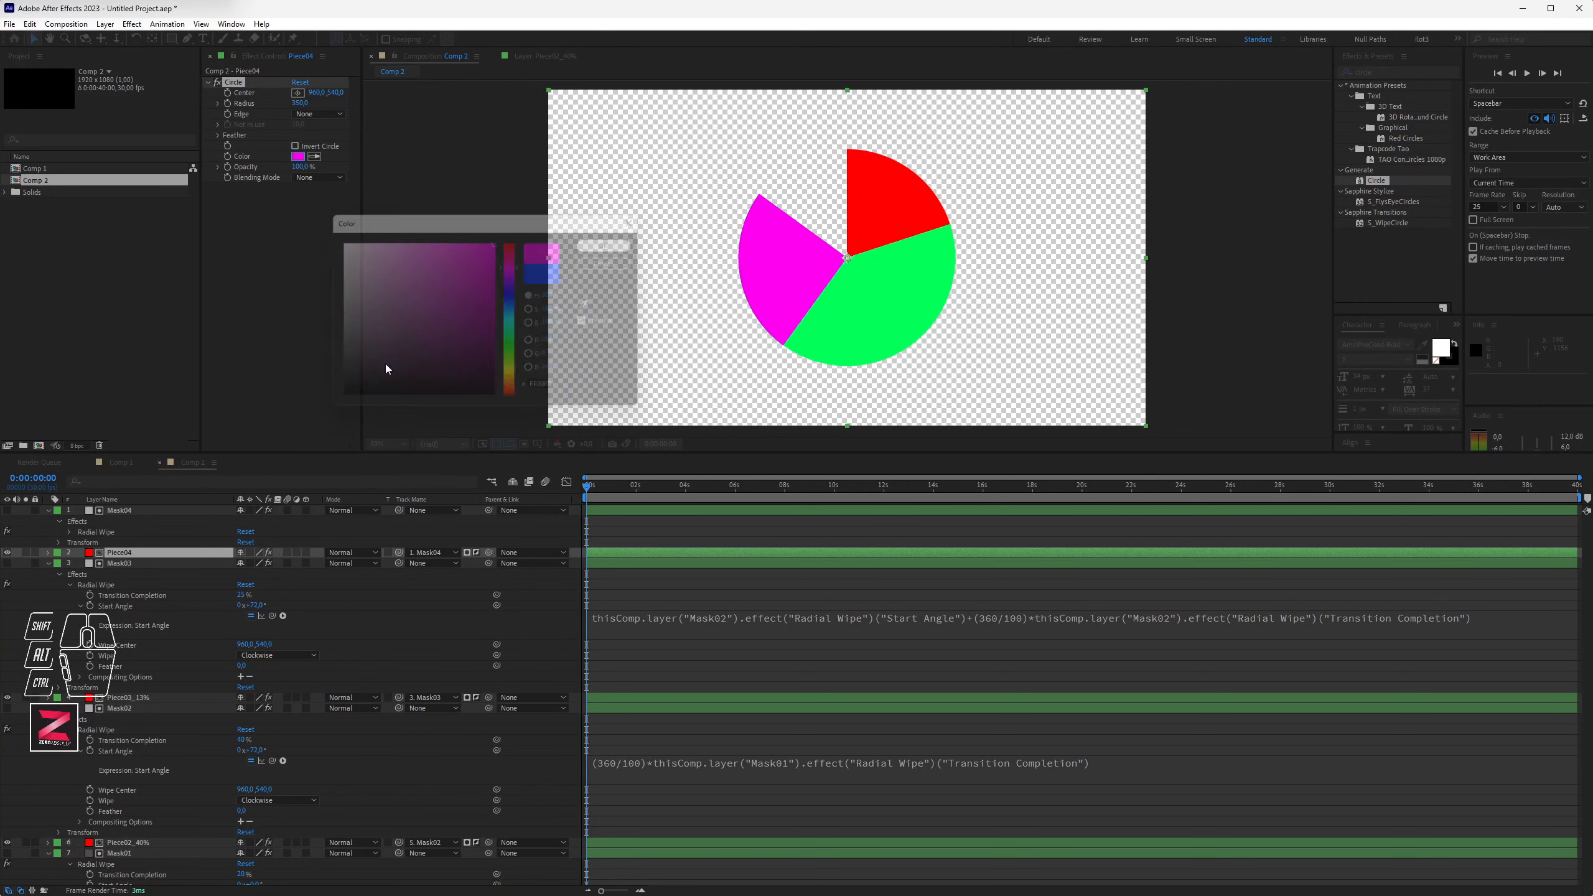
Step: Reveal Mask04's Start Angle expression and change its first layer reference, the one for Start Angle, to "Mask03"
click(111, 532)
click(71, 532)
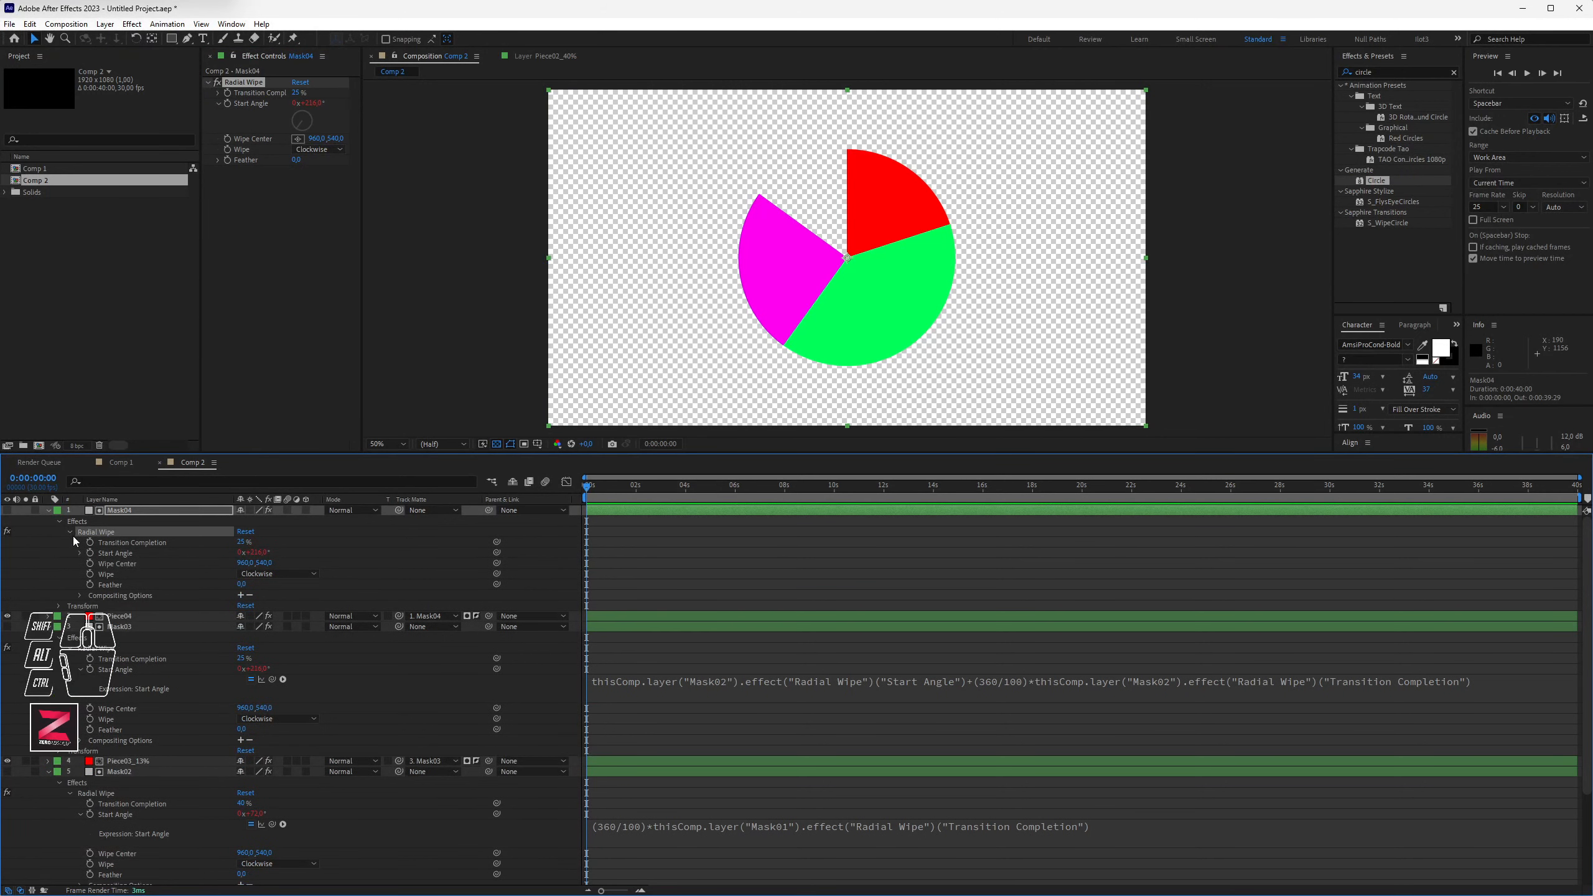
click(81, 553)
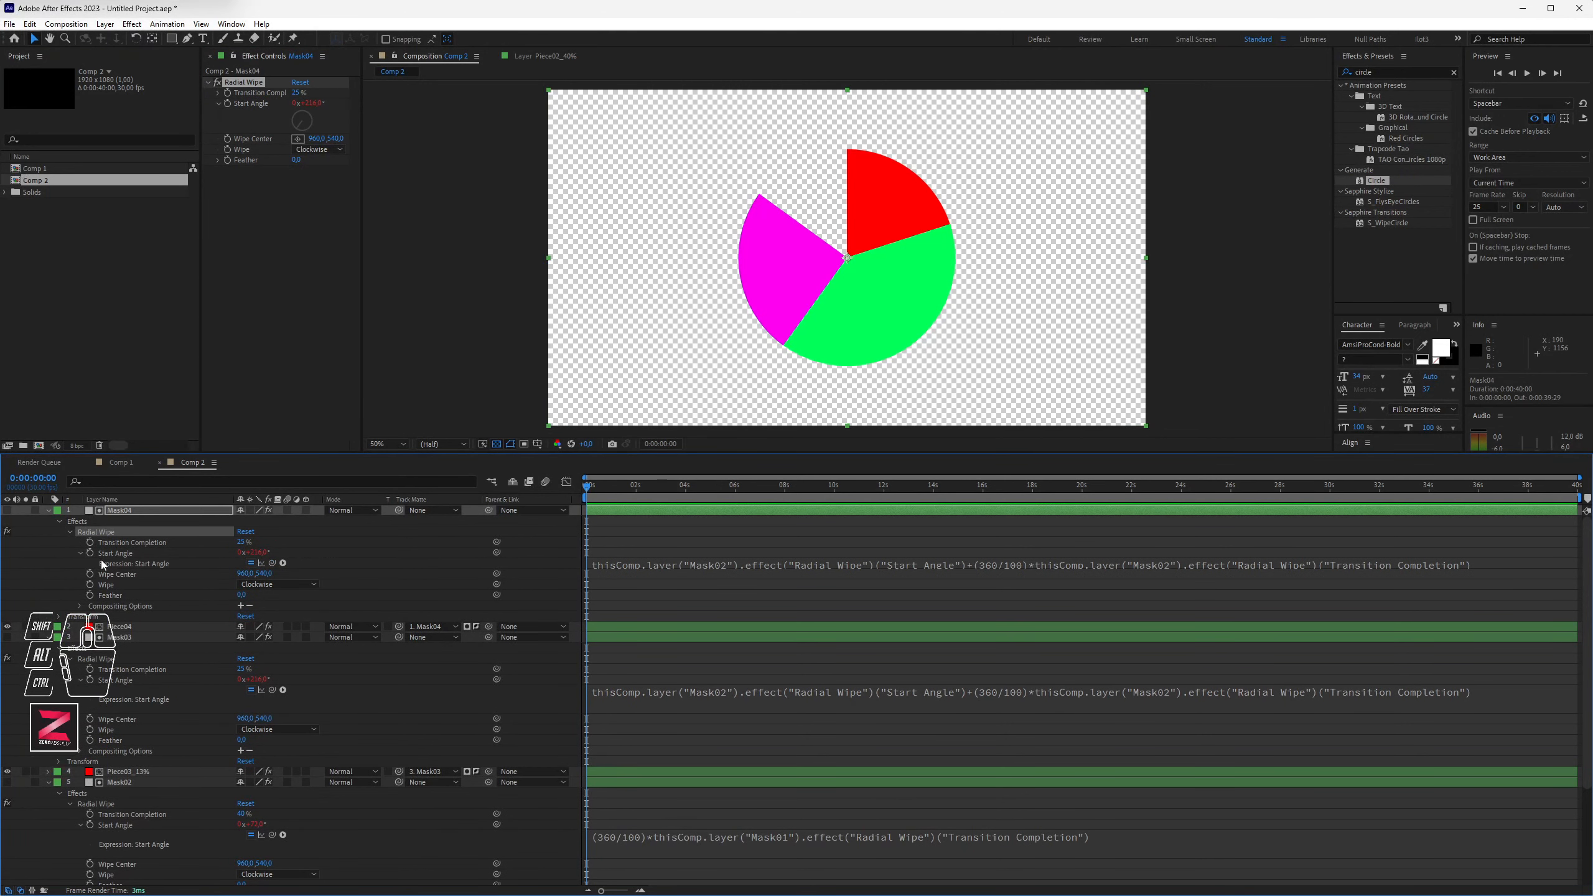
click(638, 565)
click(763, 563)
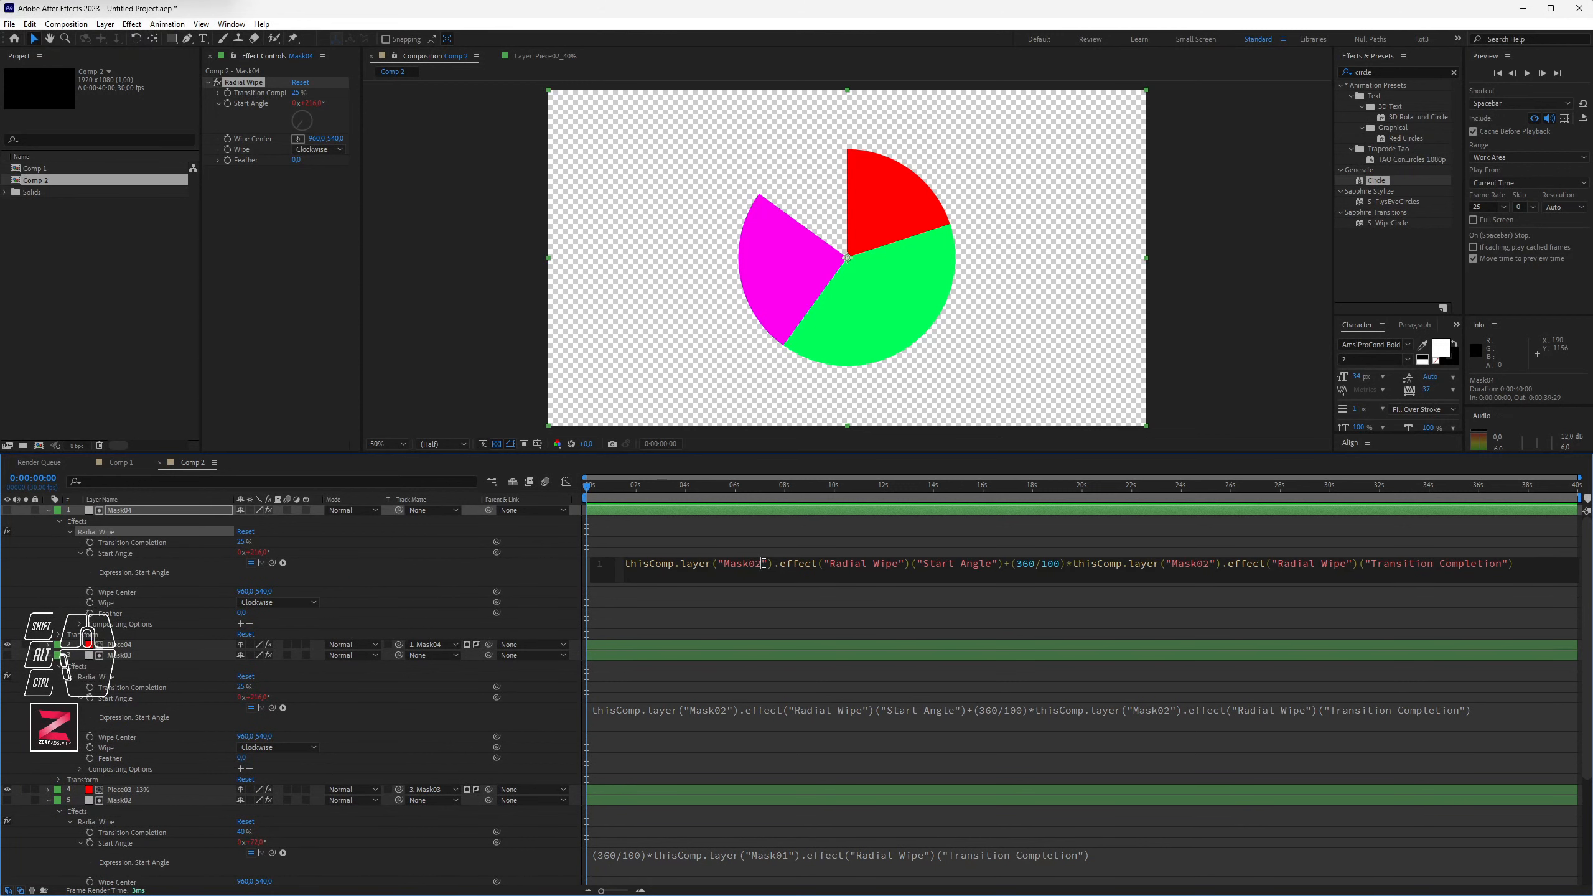
key(BackSpace)
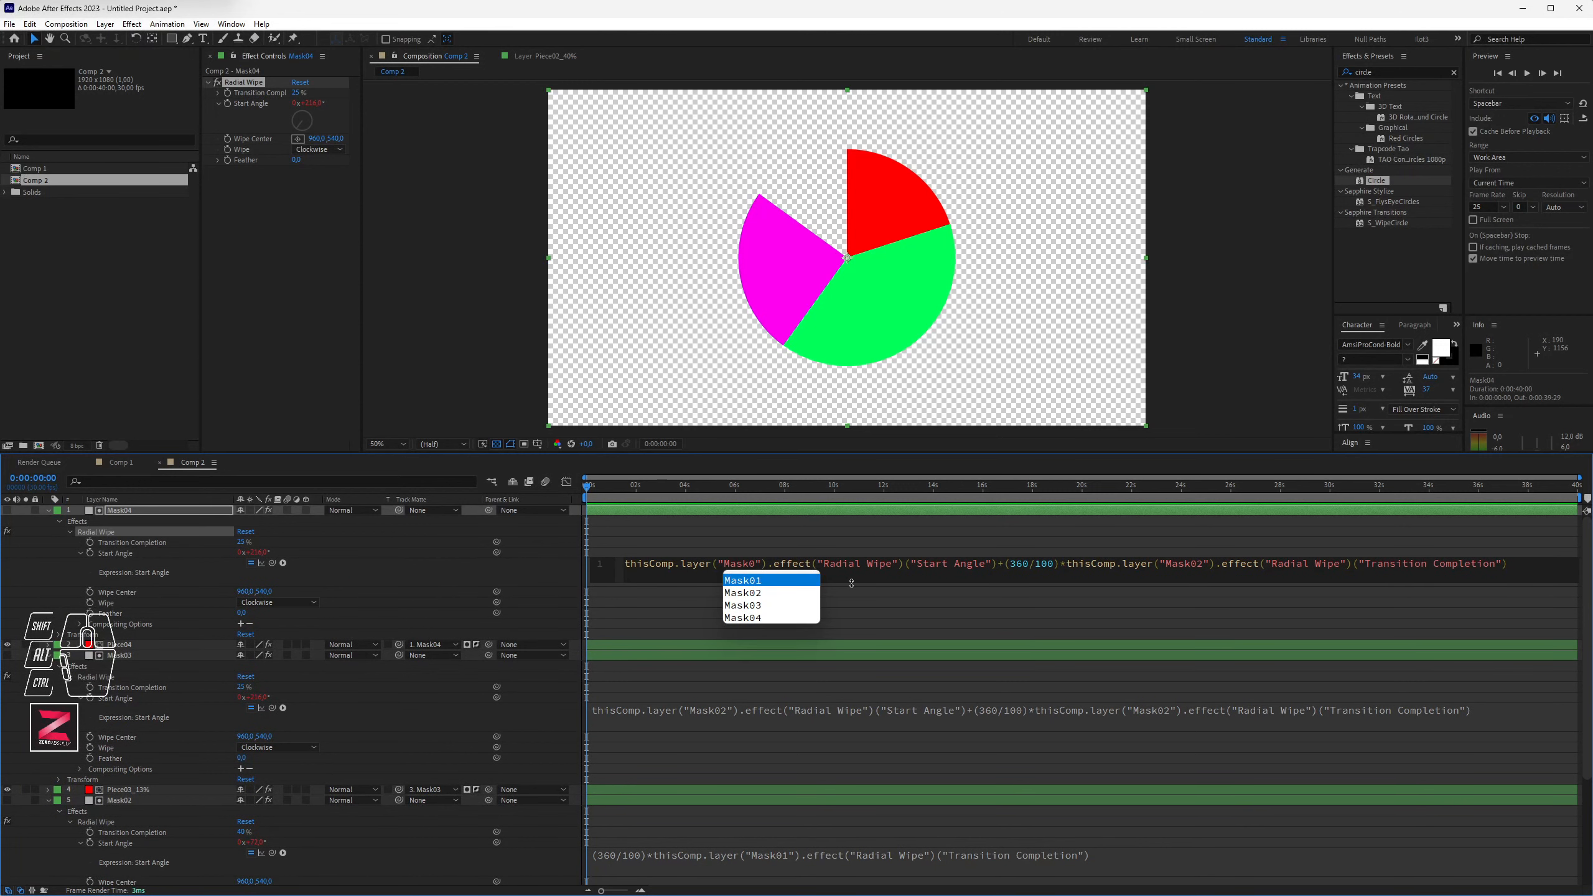
text(3)
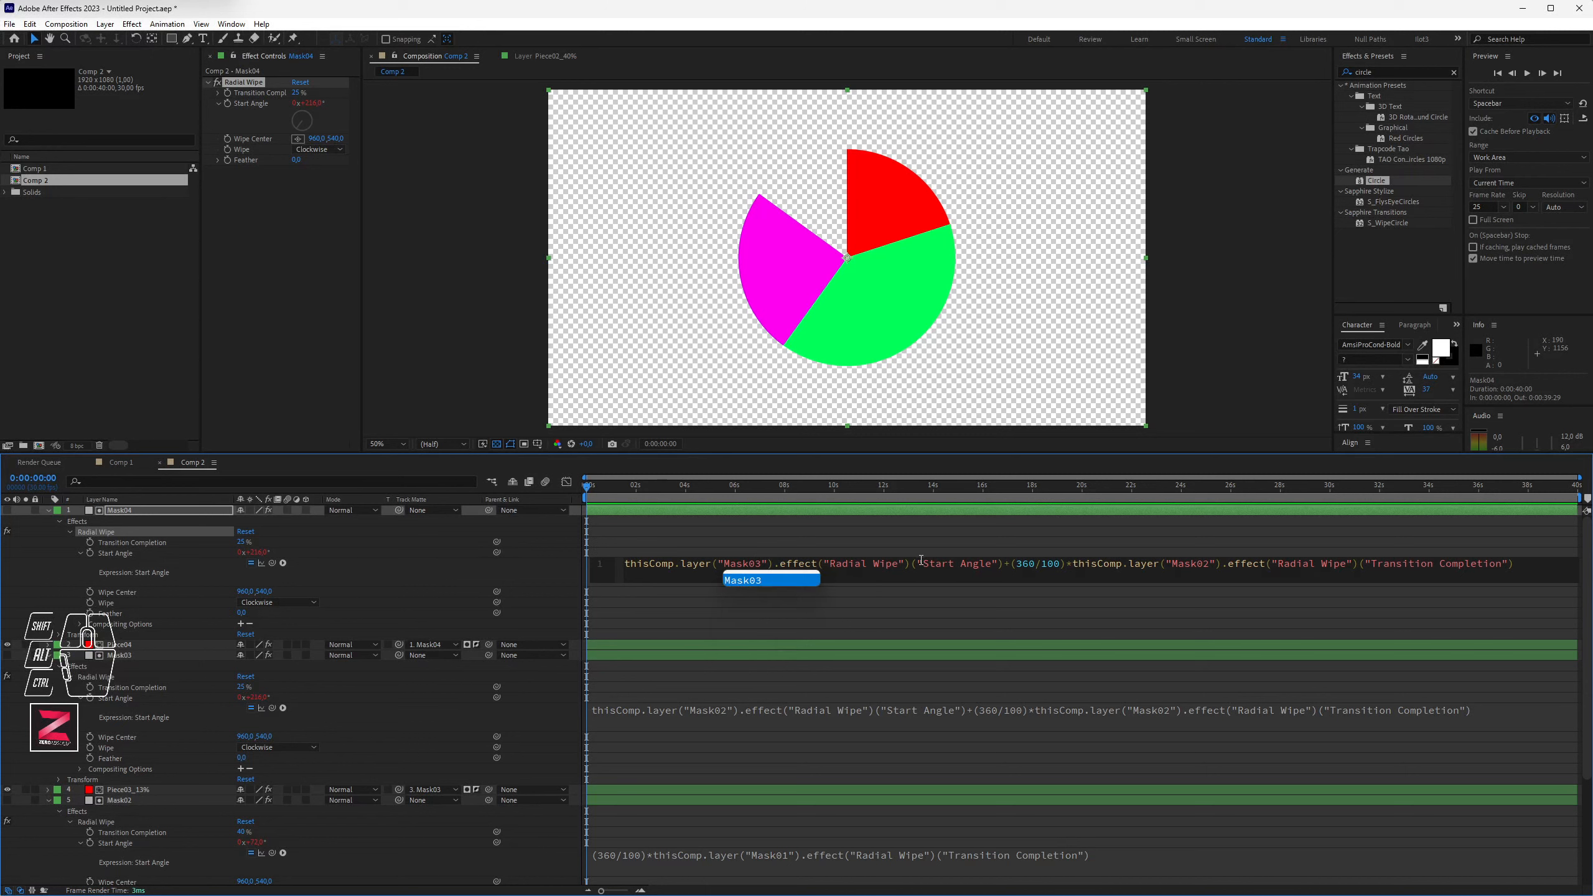
Step: Change the Transition Completion layer reference in Mask04's Start Angle expression to "Mask03" and apply the expression
drag(929, 564, 1080, 566)
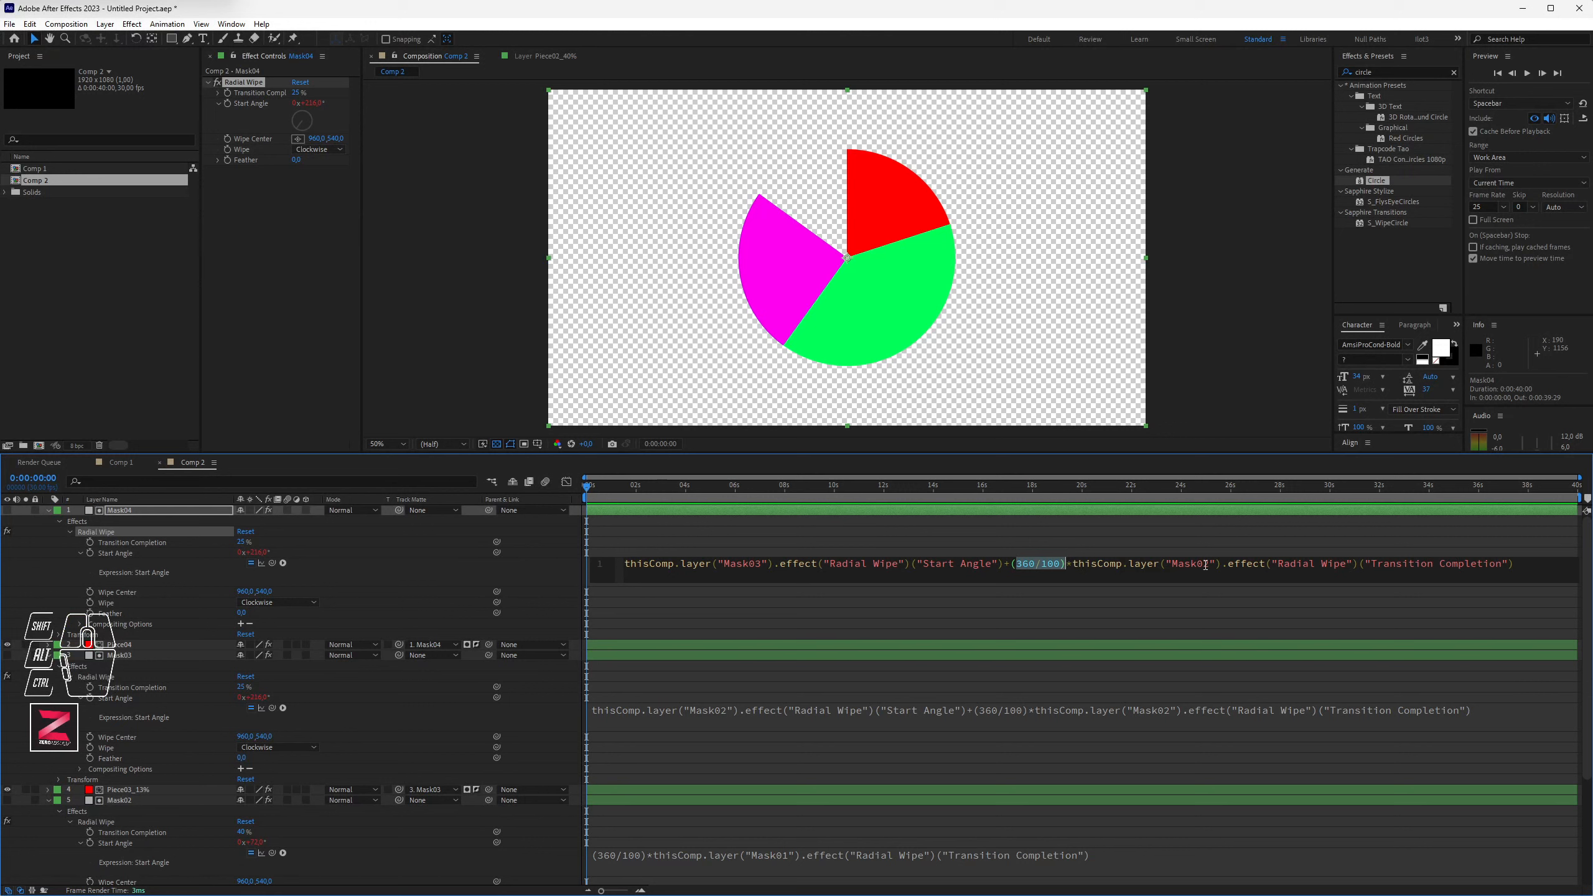
click(1211, 565)
key(BackSpace)
text(3)
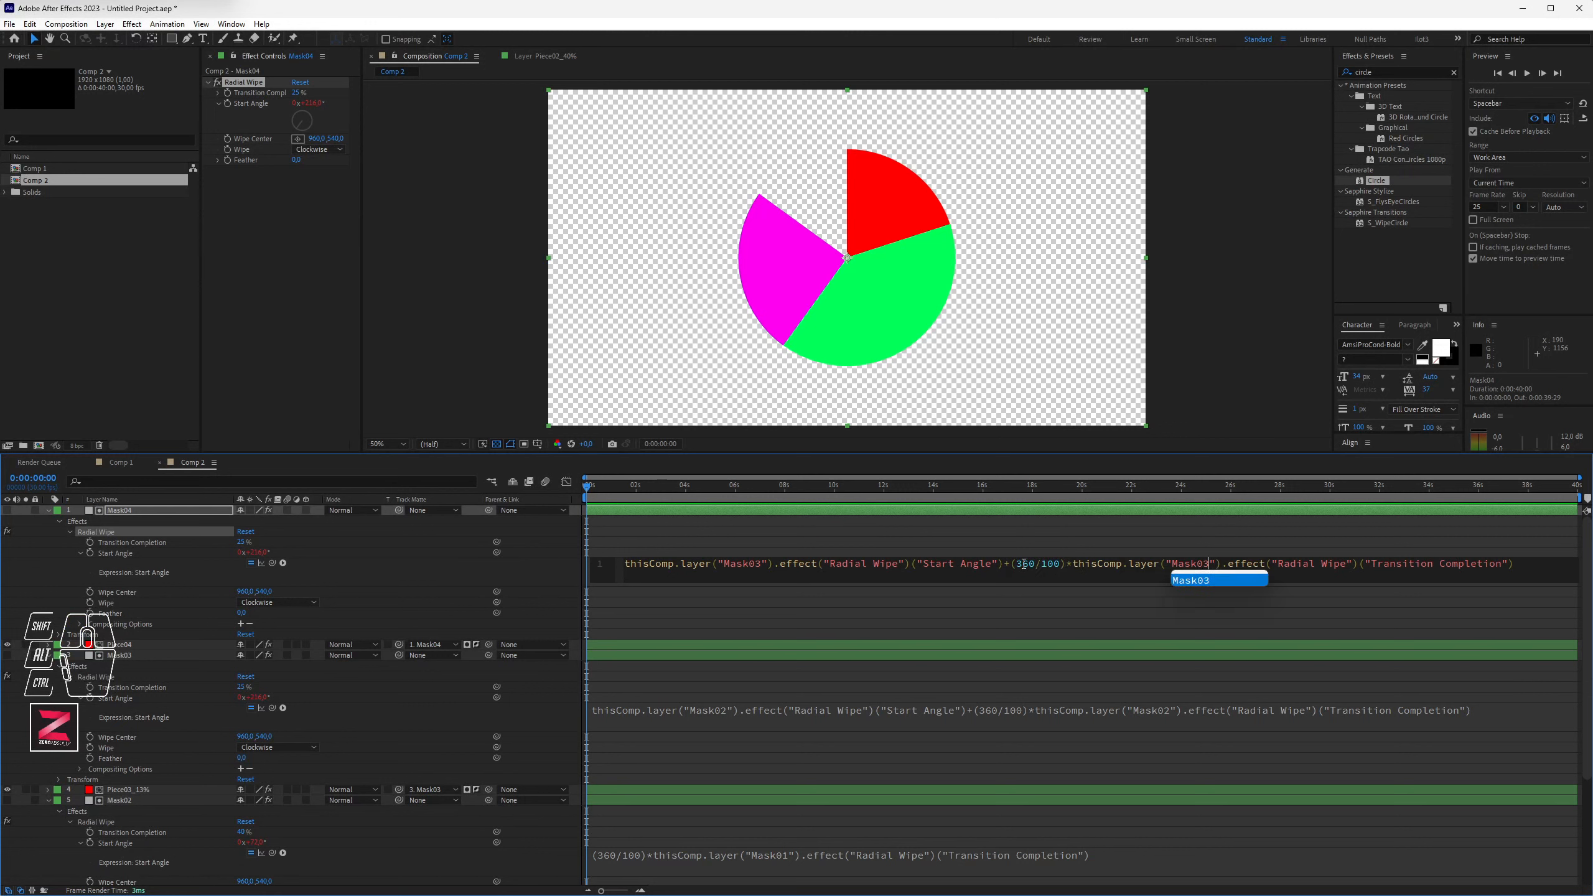
click(1358, 564)
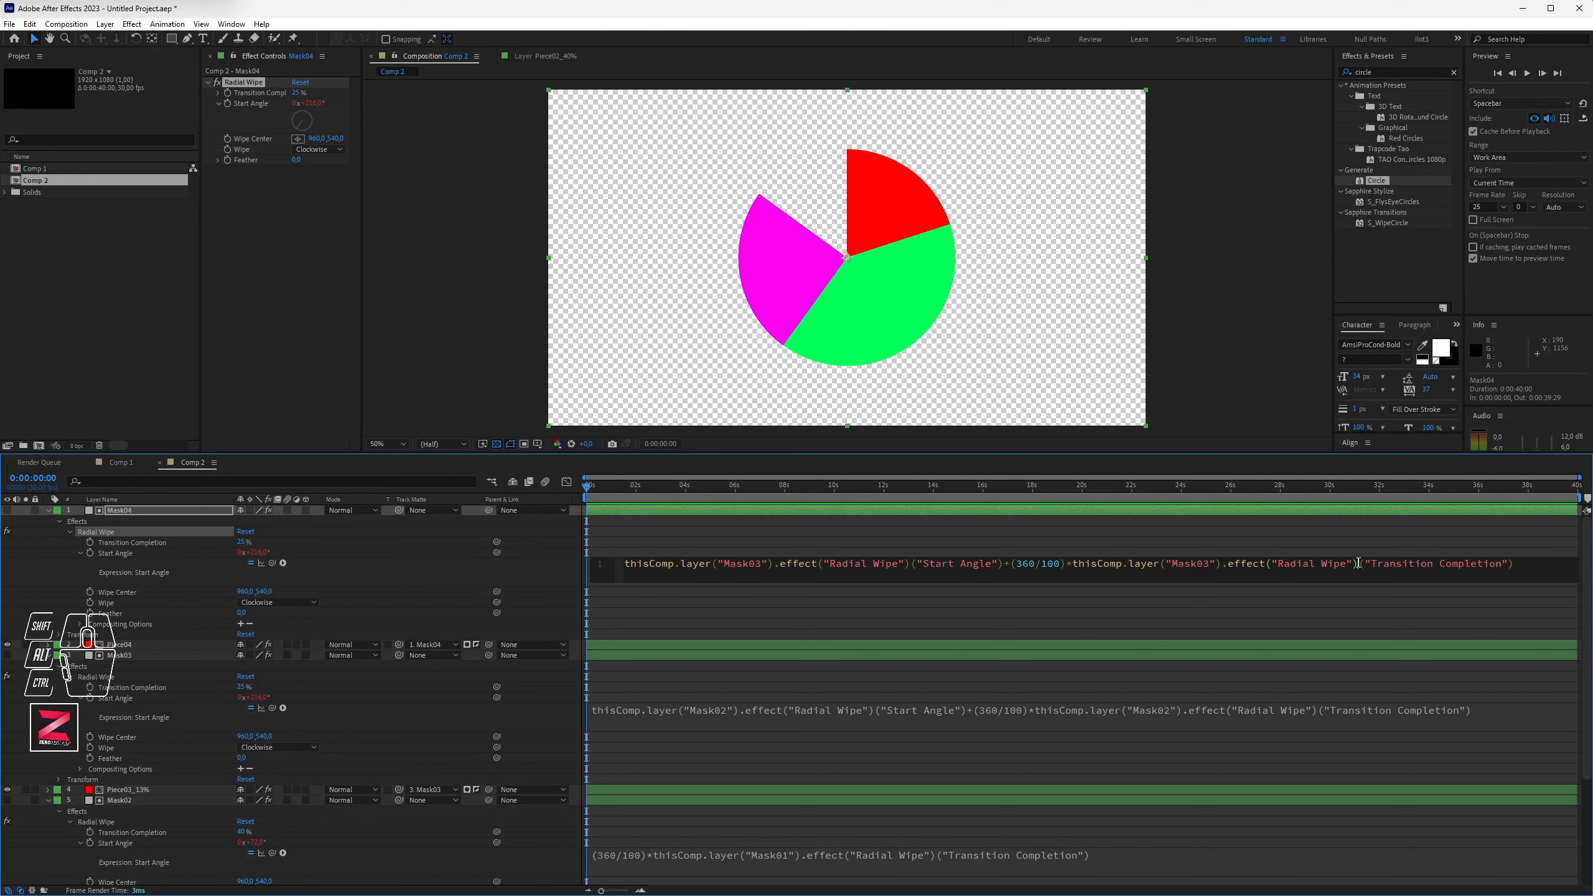
key(KP_Enter)
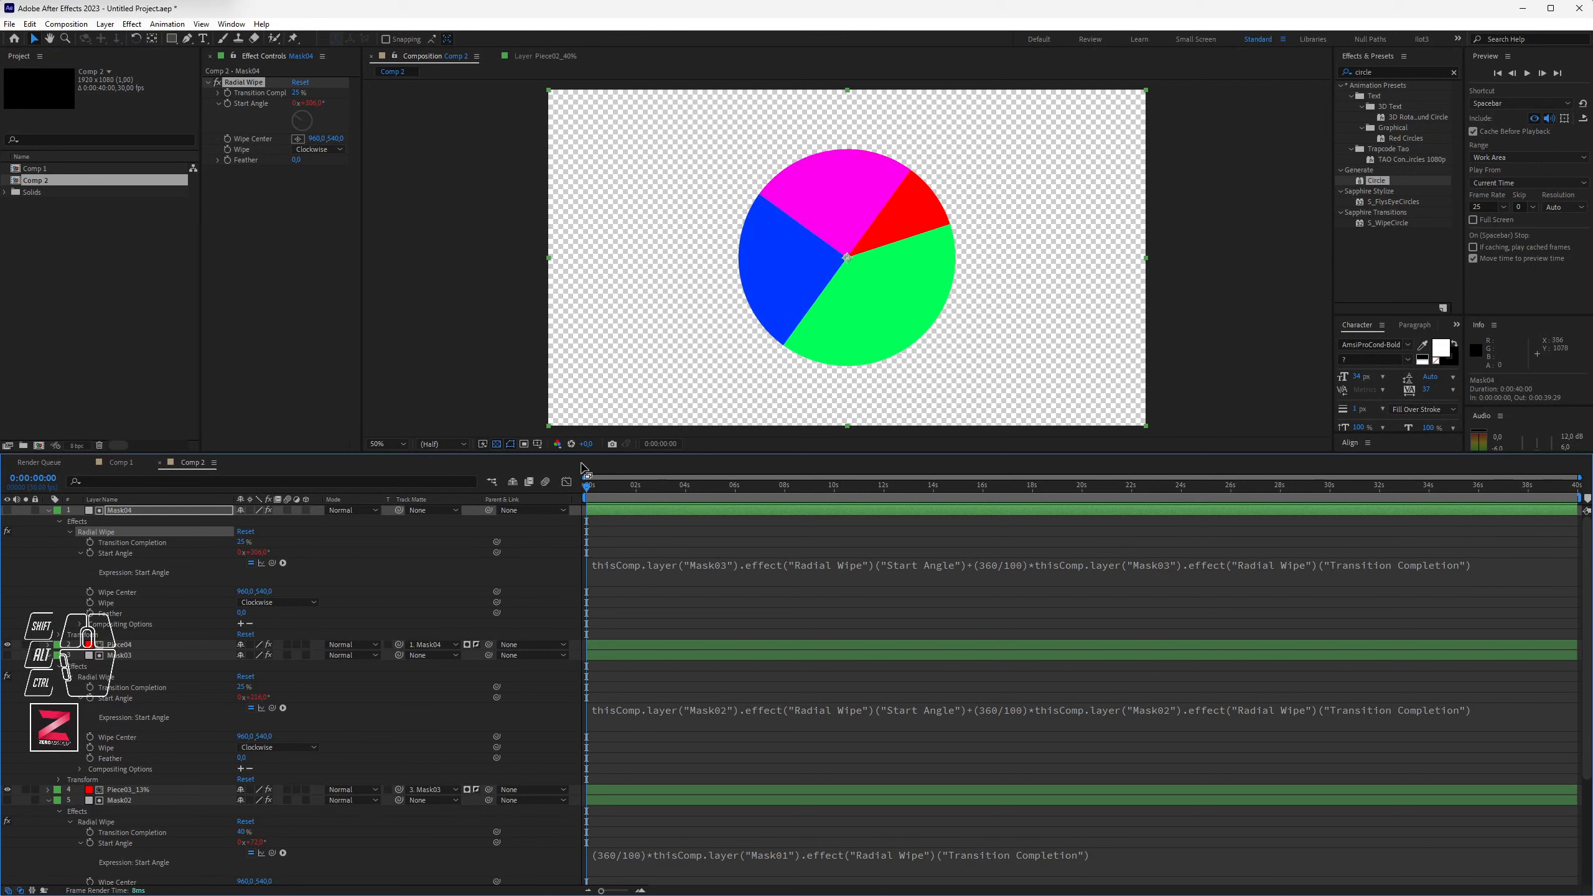
Step: Reduce Mask04's Transition Completion to 15% and further down to 12%
drag(242, 541, 234, 541)
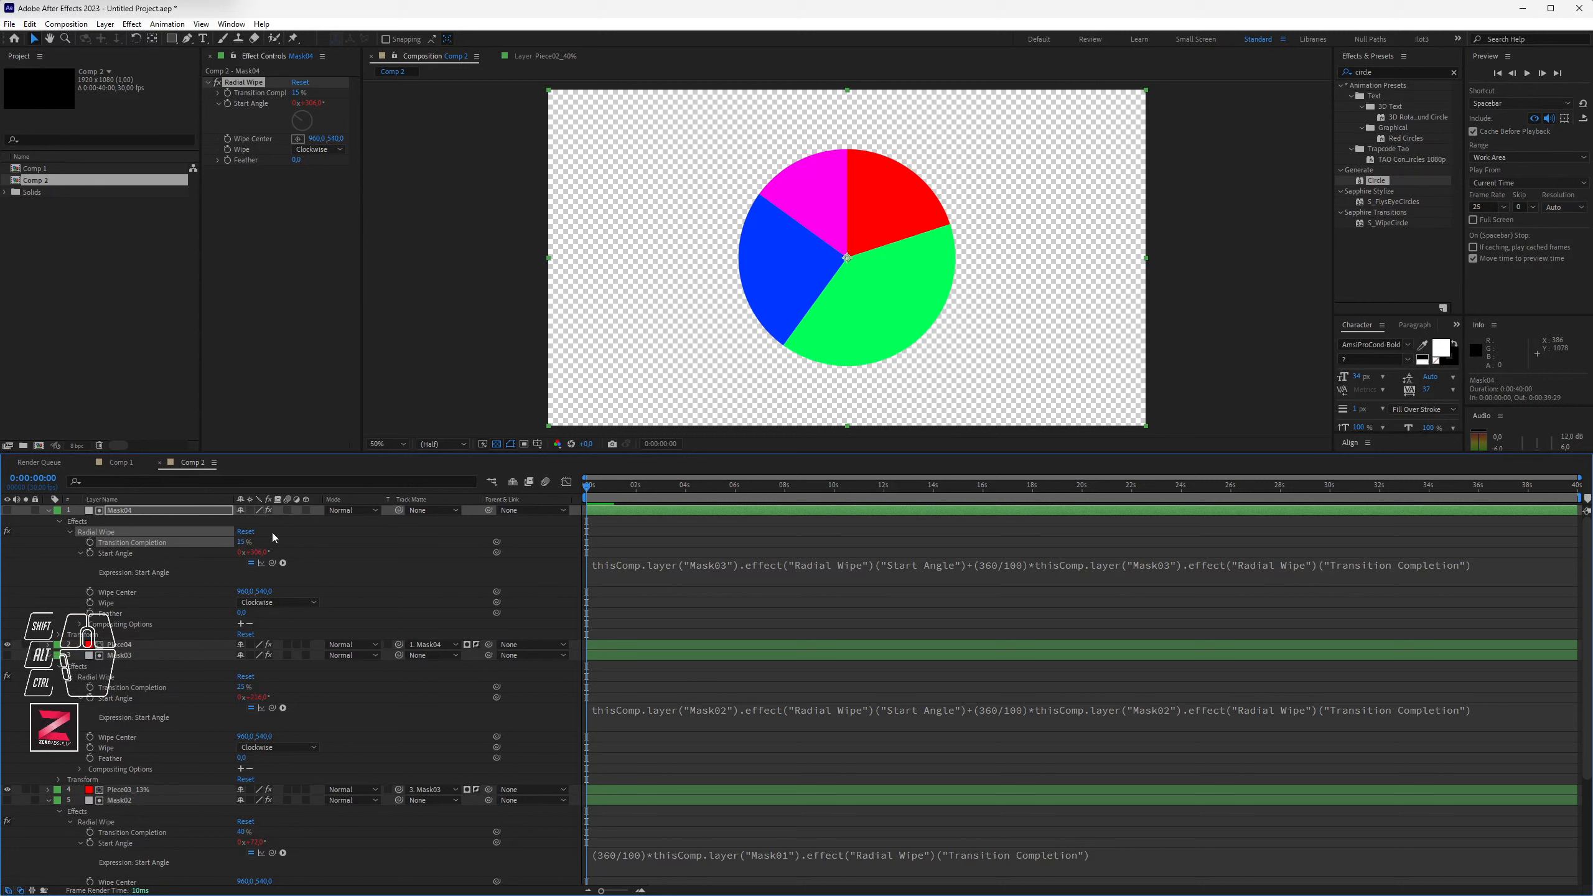
drag(240, 541, 236, 541)
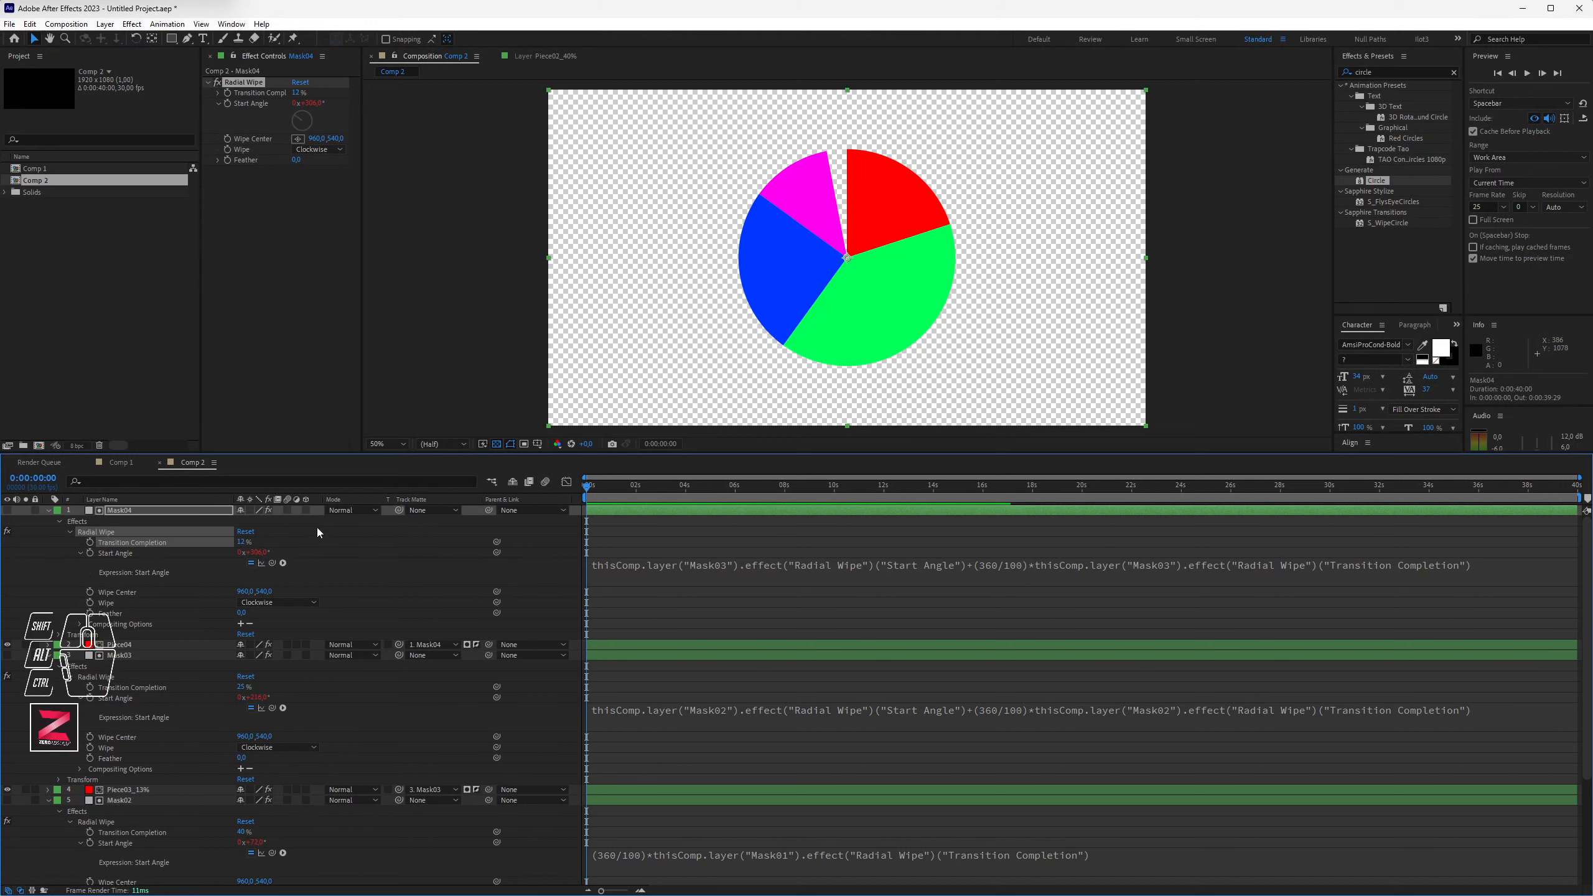
Step: Collapse the expanded properties of the Mask04, Mask03, Mask02 and Mask01 layers
click(48, 511)
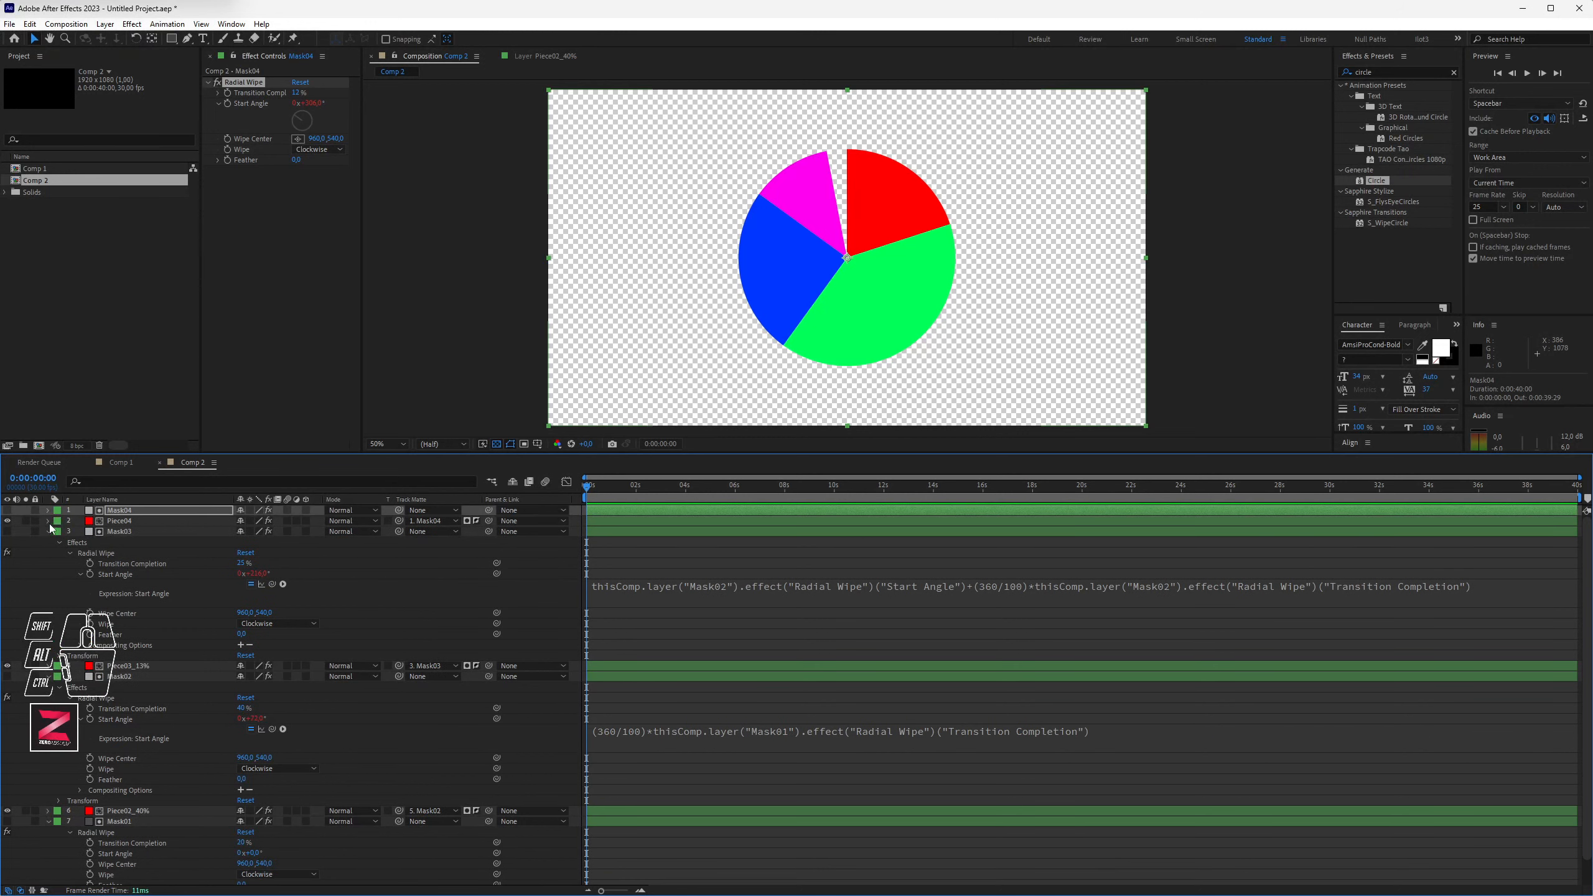
click(48, 531)
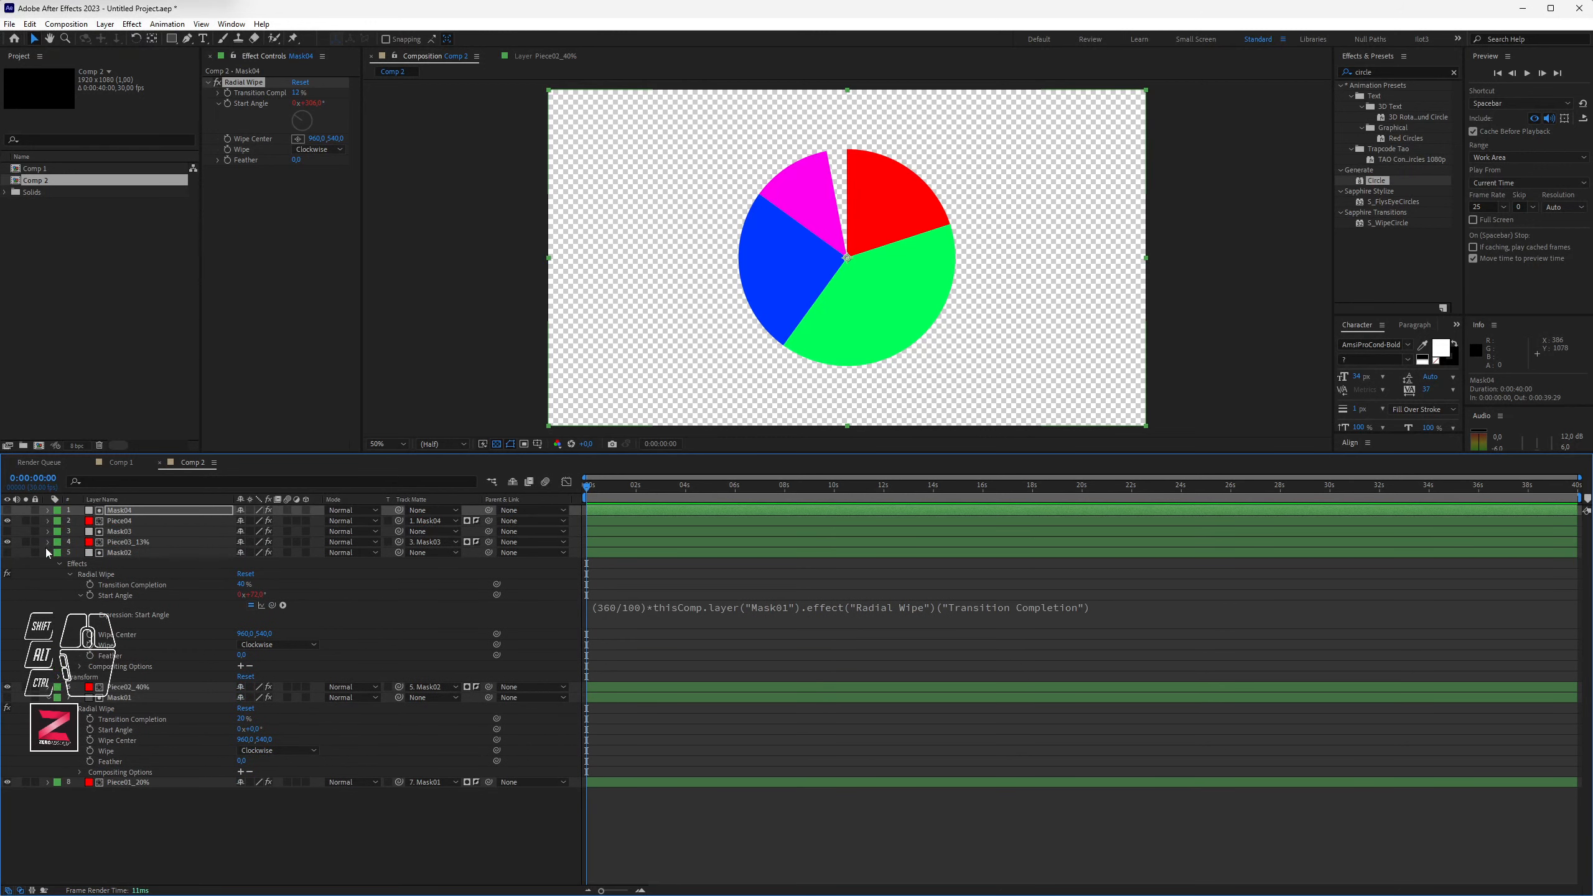
click(47, 552)
click(48, 574)
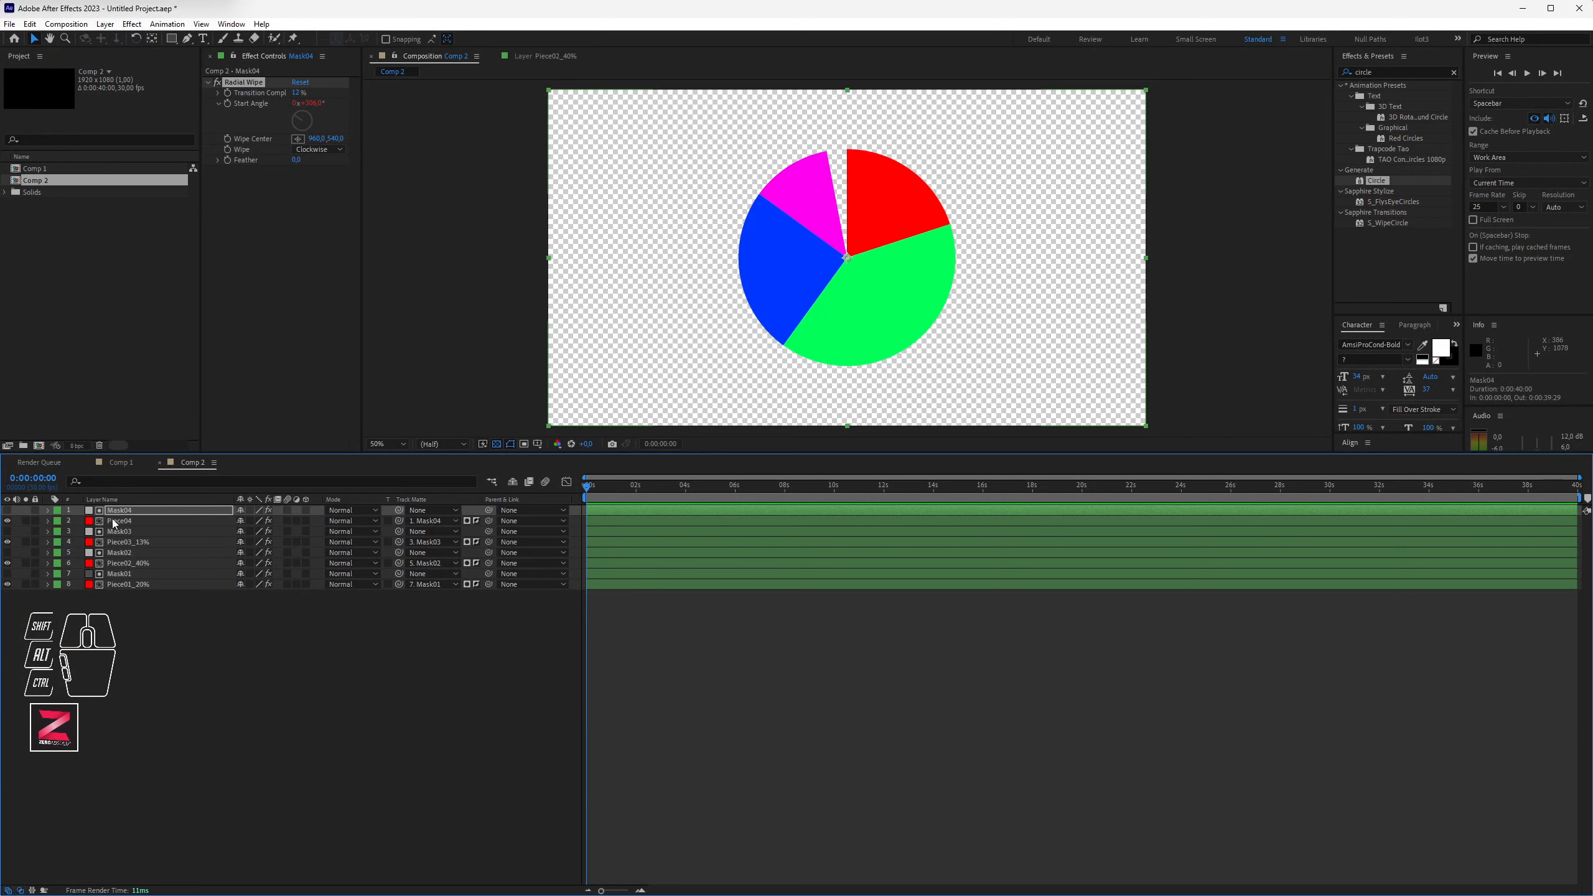
click(123, 512)
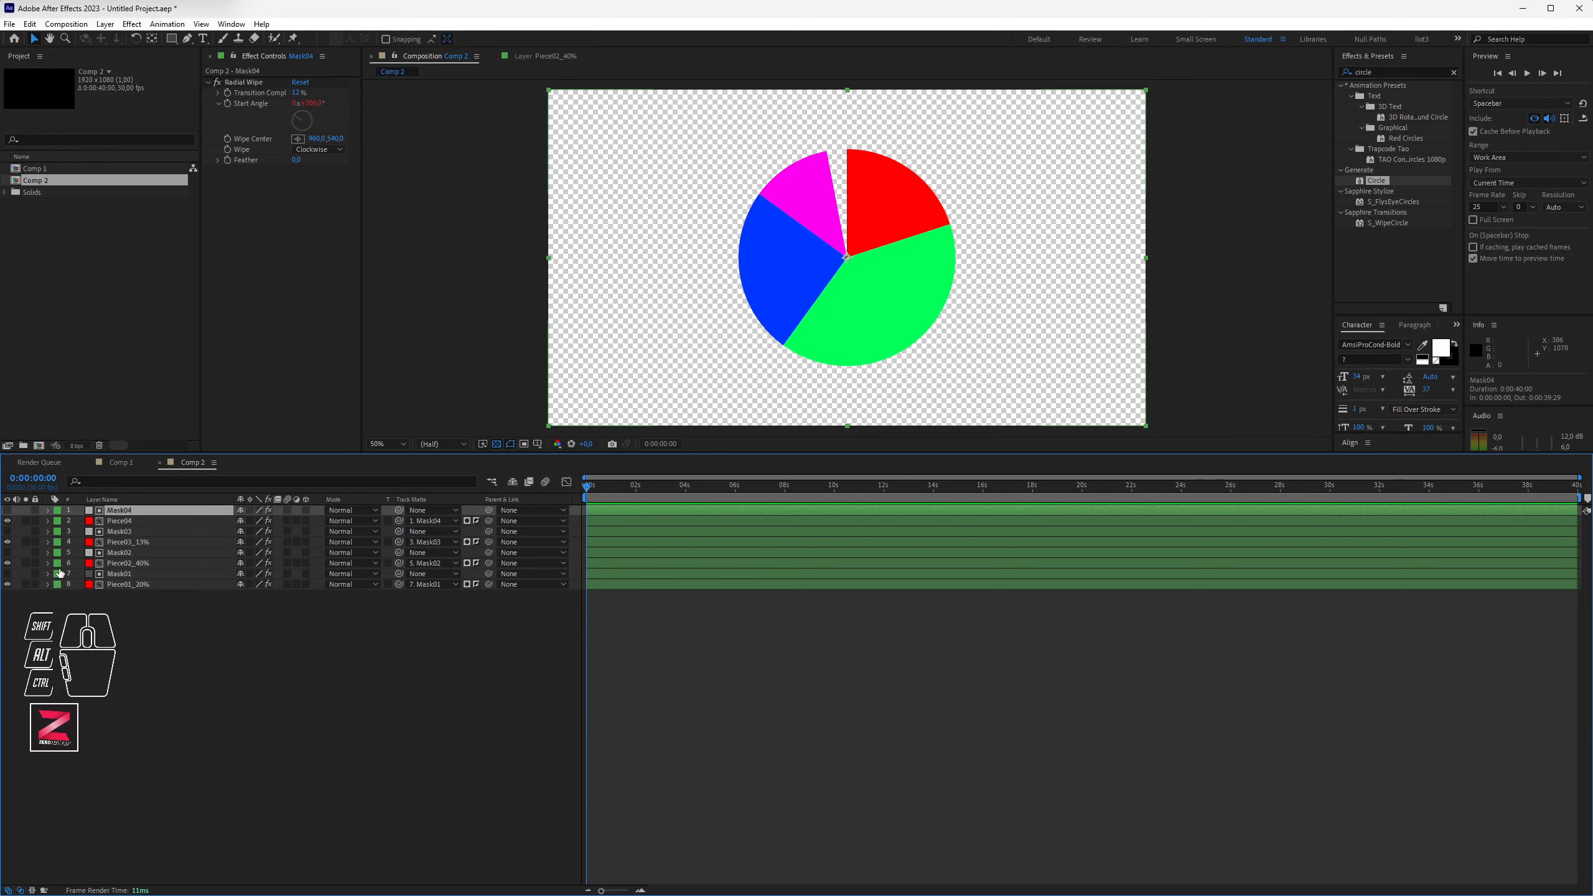
drag(617, 484, 569, 491)
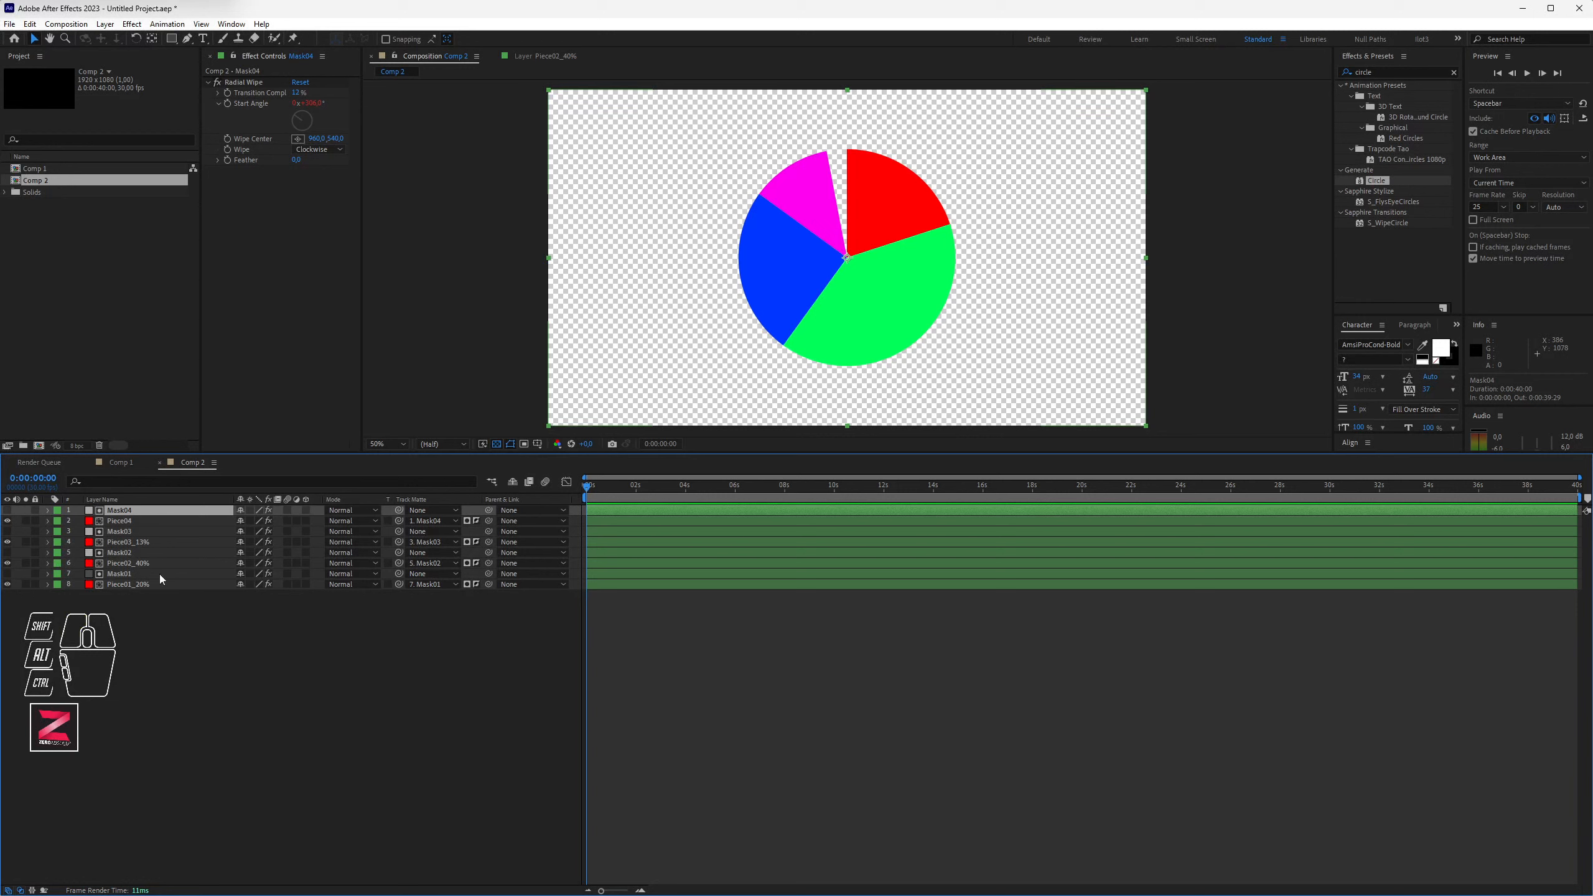
Step: Keyframe Mask01's Transition Completion to grow from 0% at the start of the composition to 20% just before one second
click(117, 575)
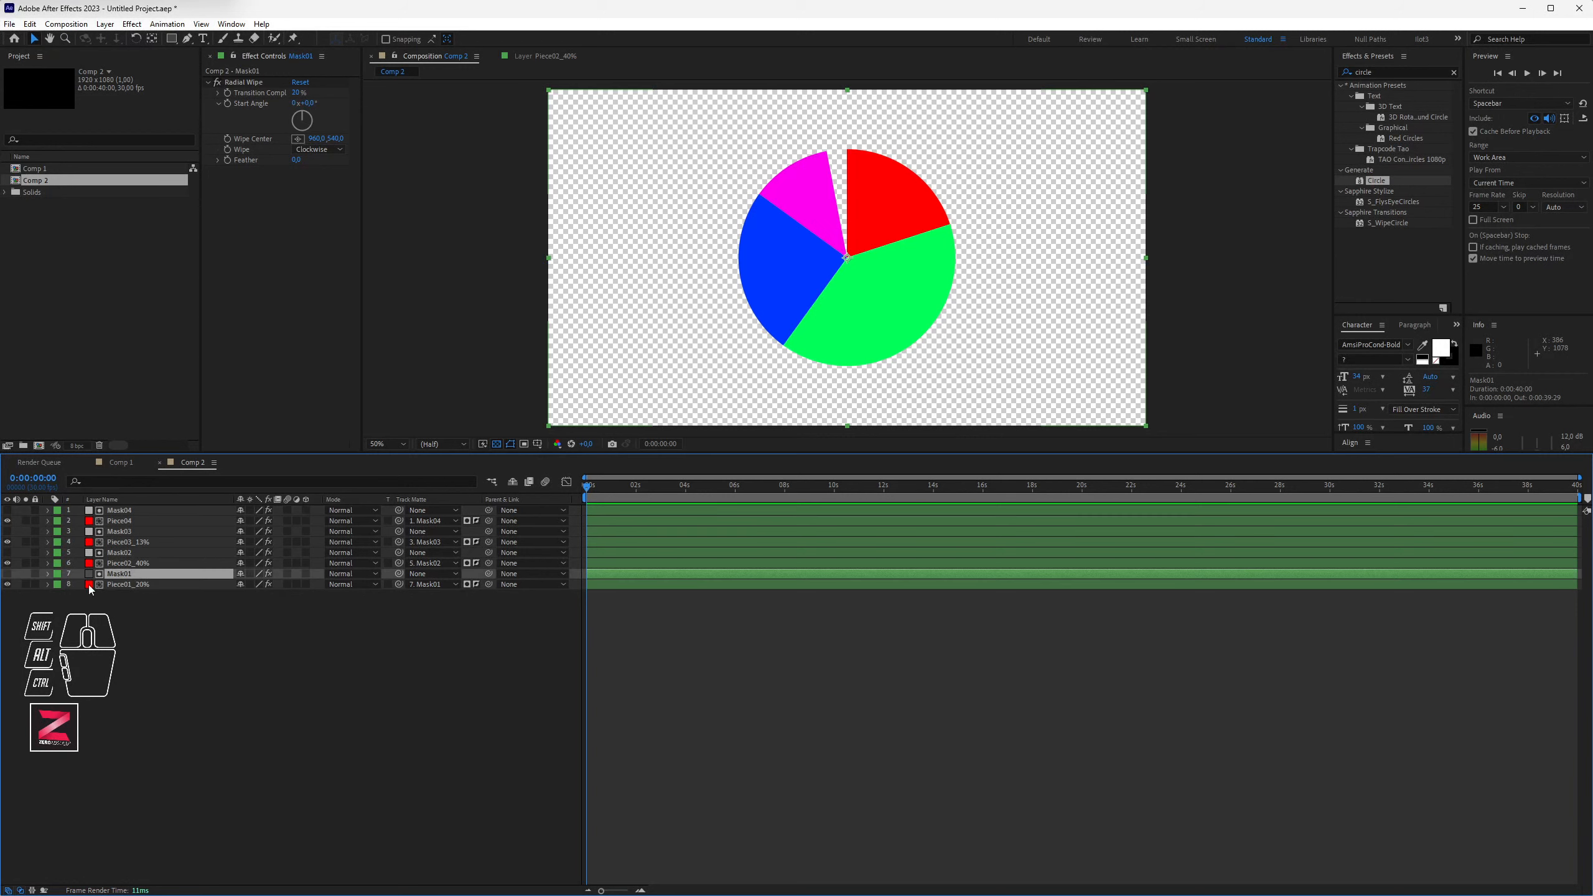
click(48, 574)
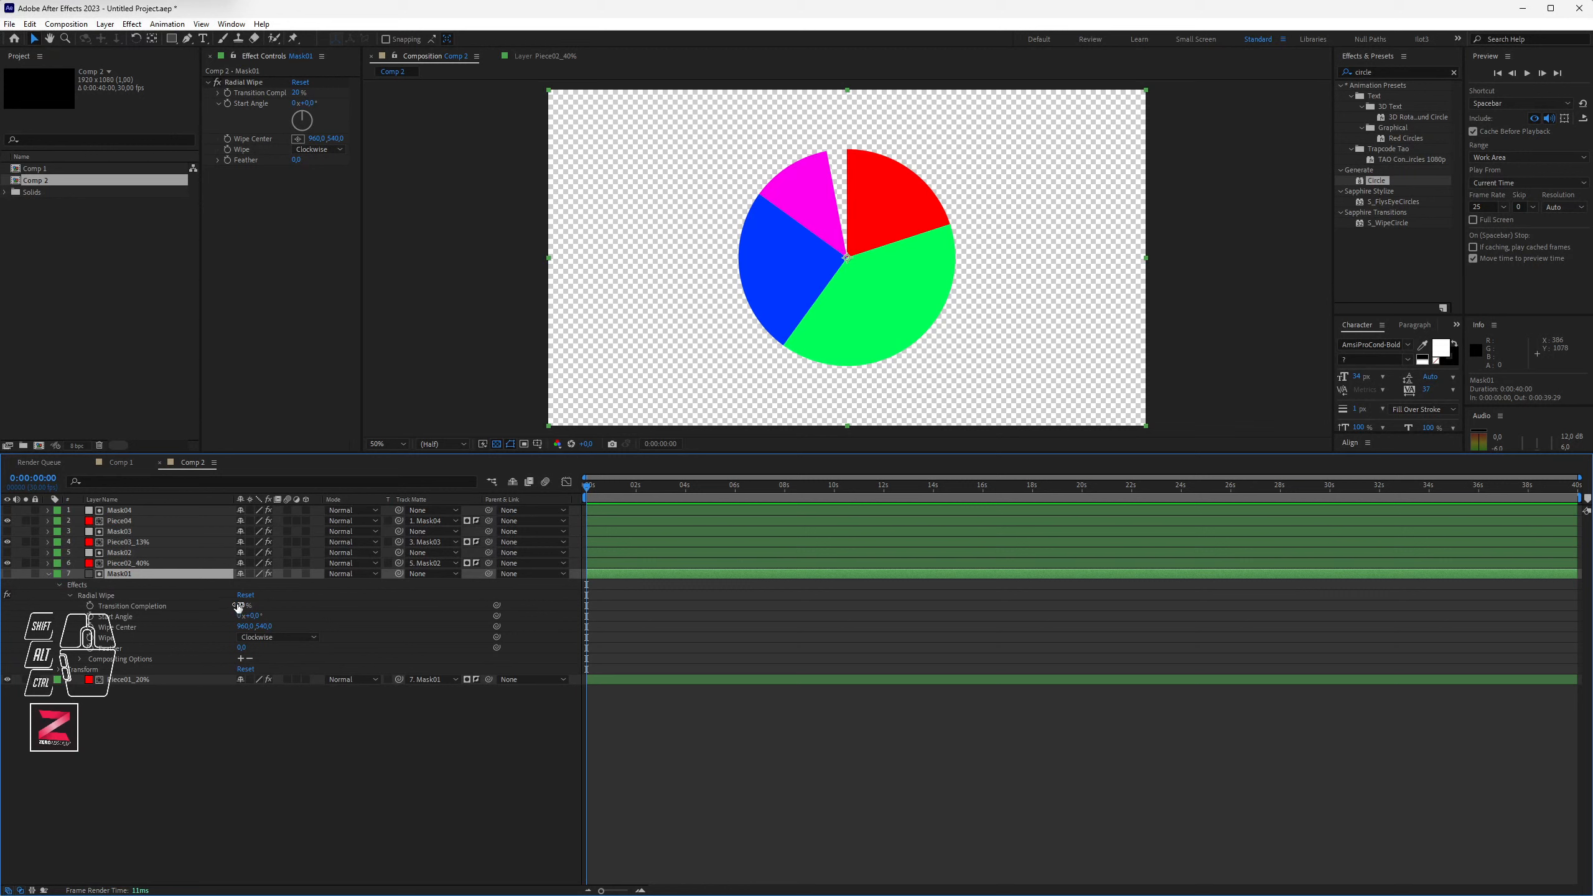
click(122, 608)
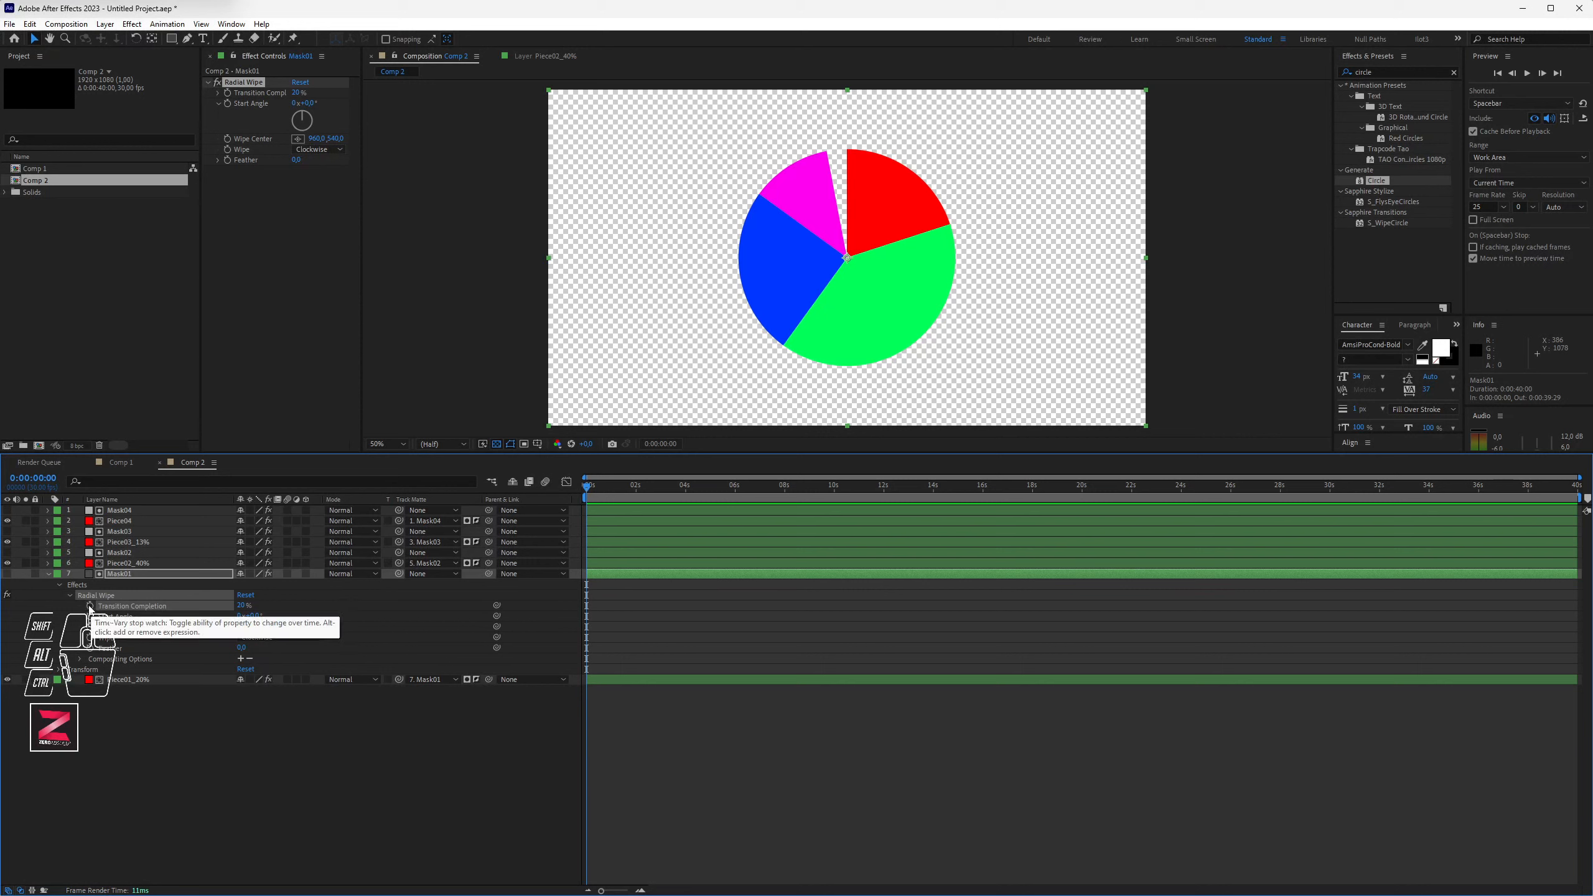
click(90, 606)
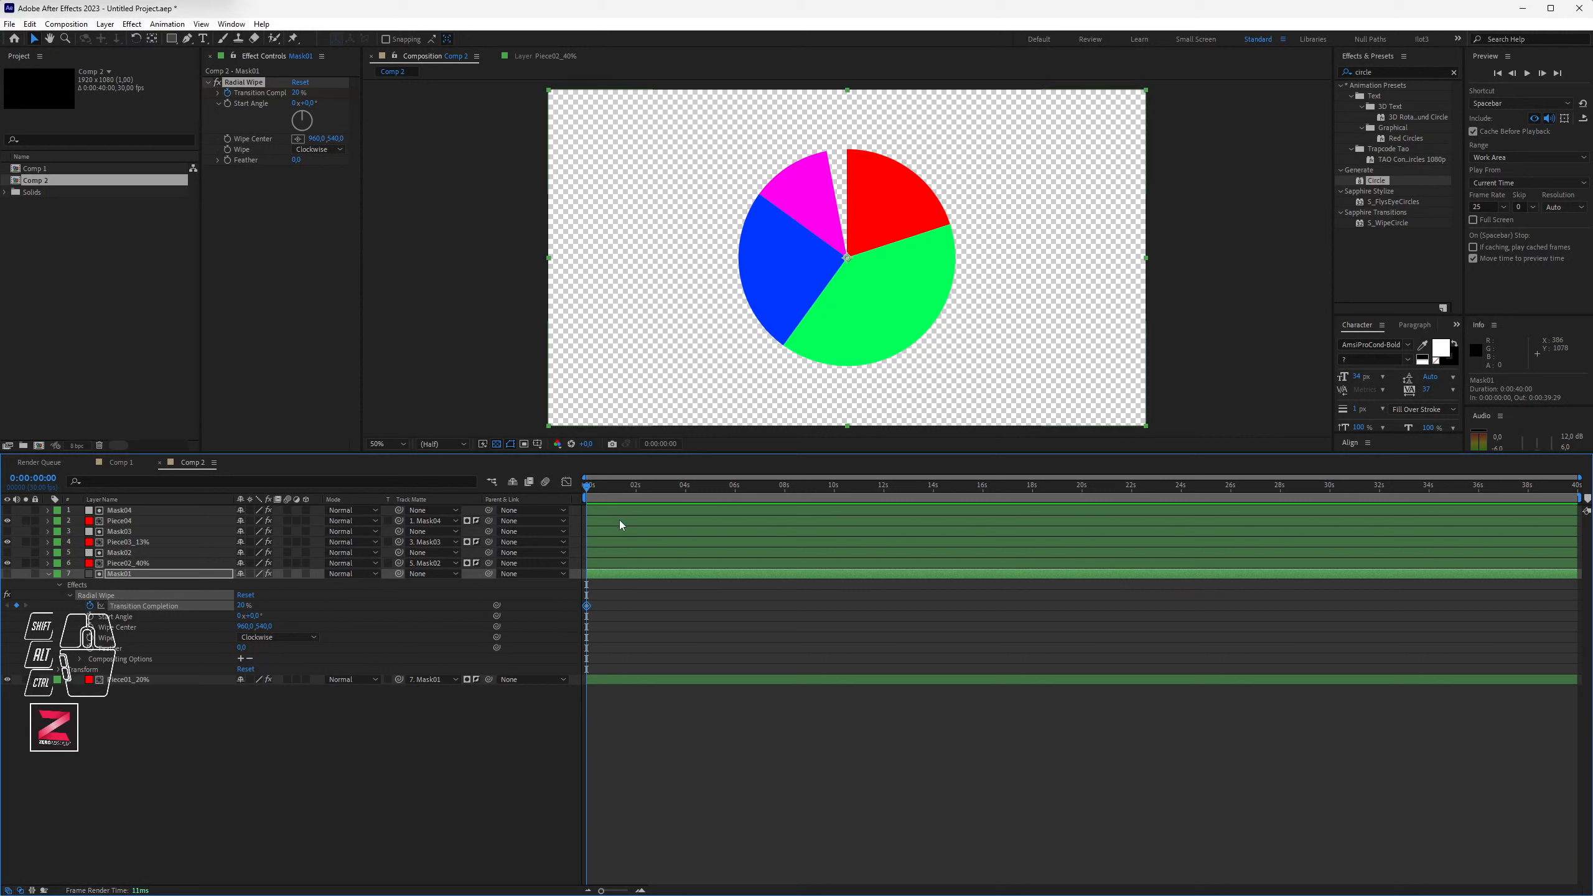
drag(587, 606, 608, 605)
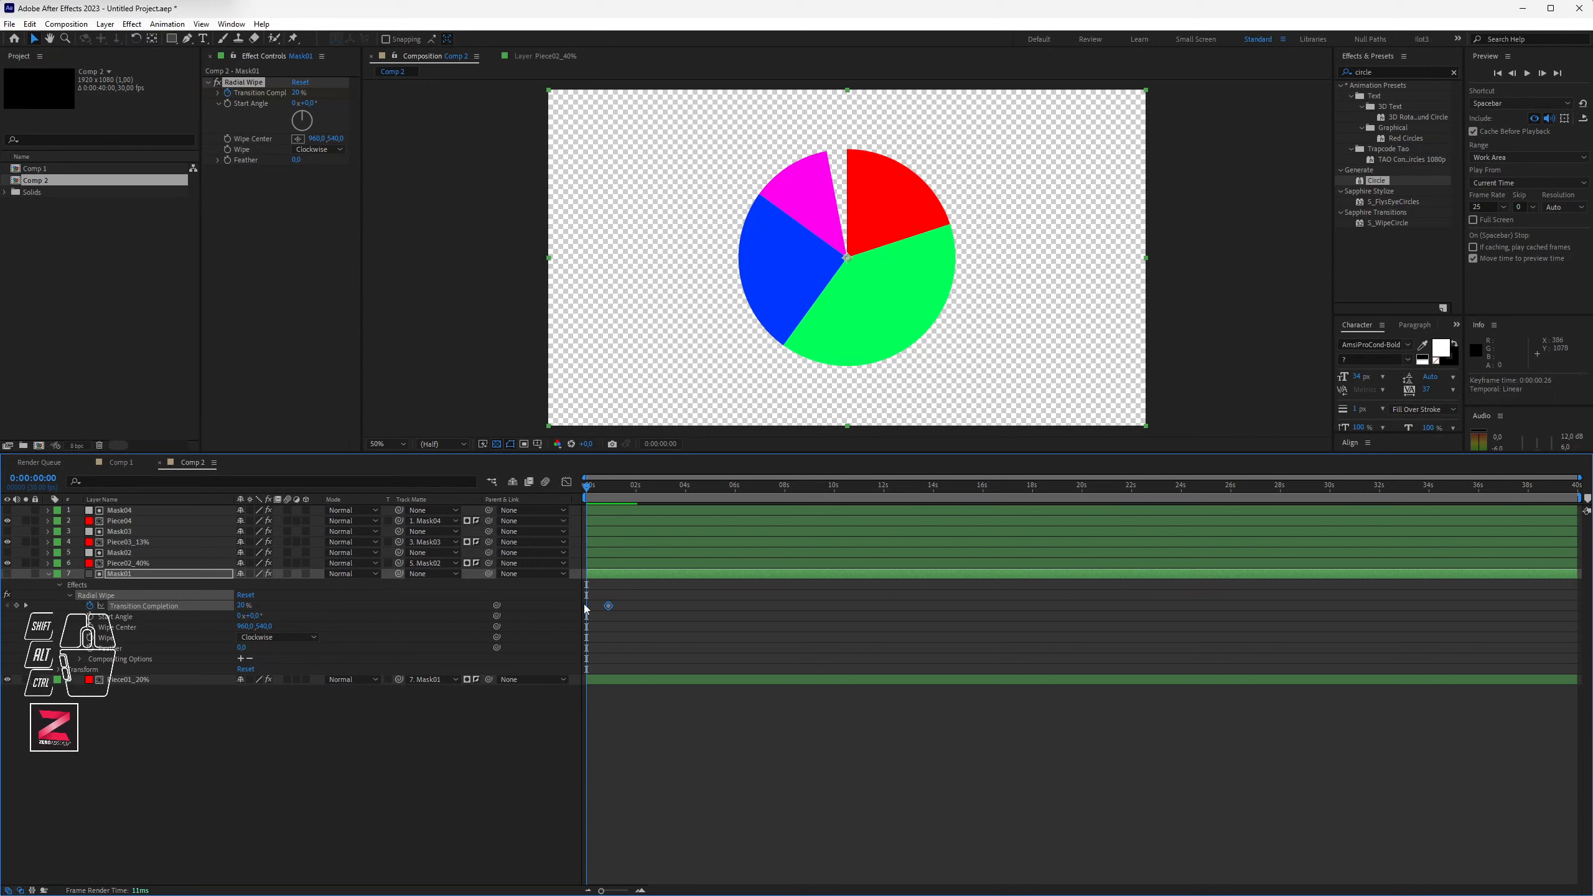
drag(242, 605, 204, 606)
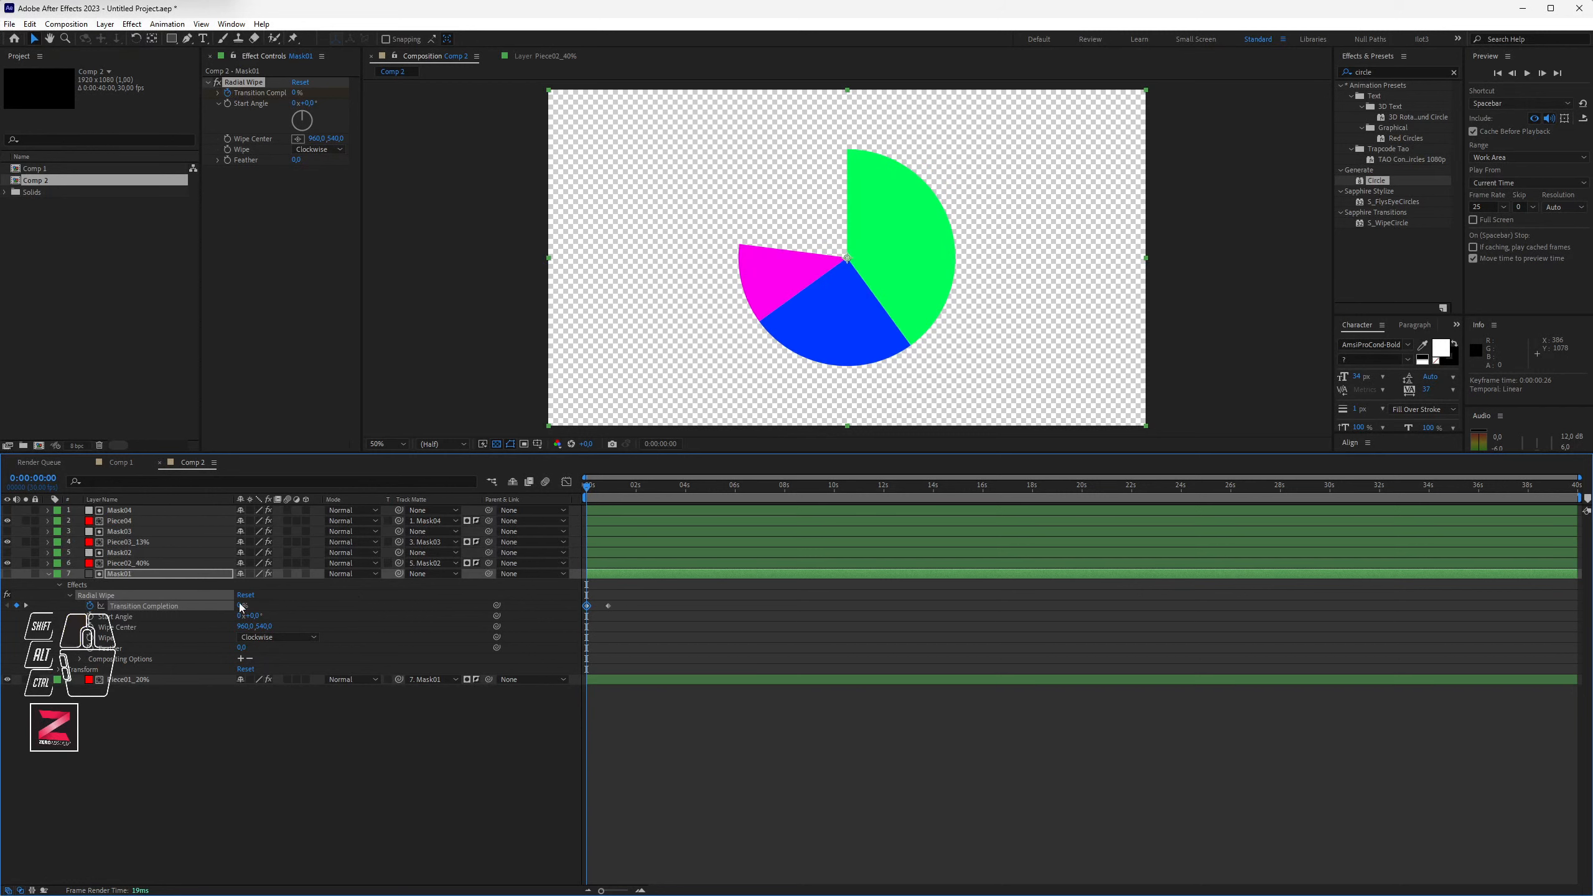
click(590, 487)
drag(590, 489, 609, 485)
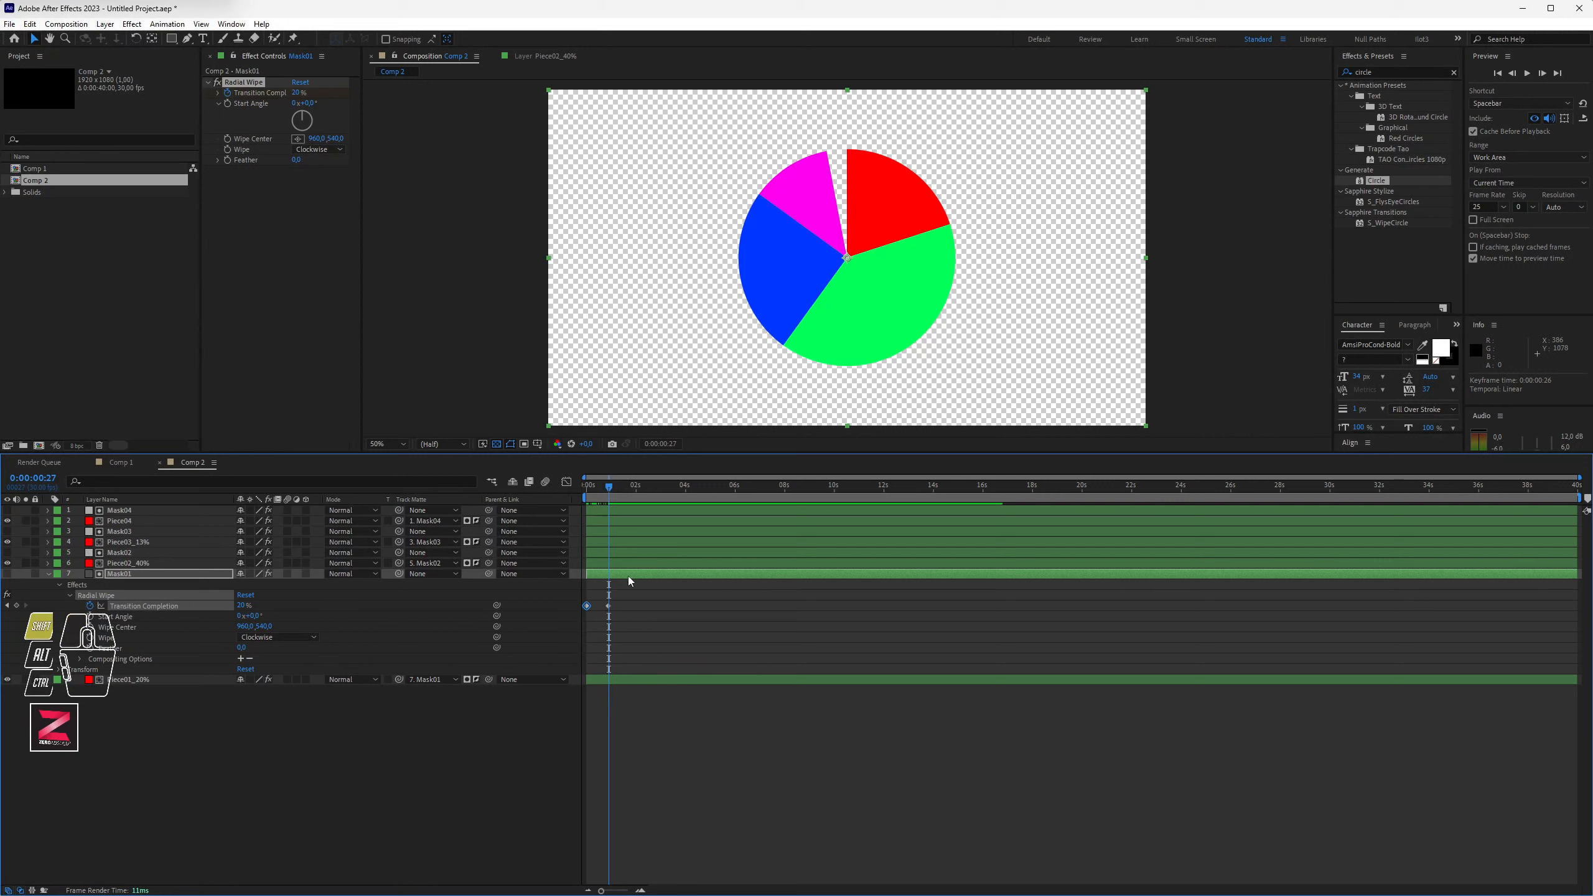
Step: Keyframe Mask02's Transition Completion from 0% at 0:00:01:09 to 40% about one second after that
click(633, 552)
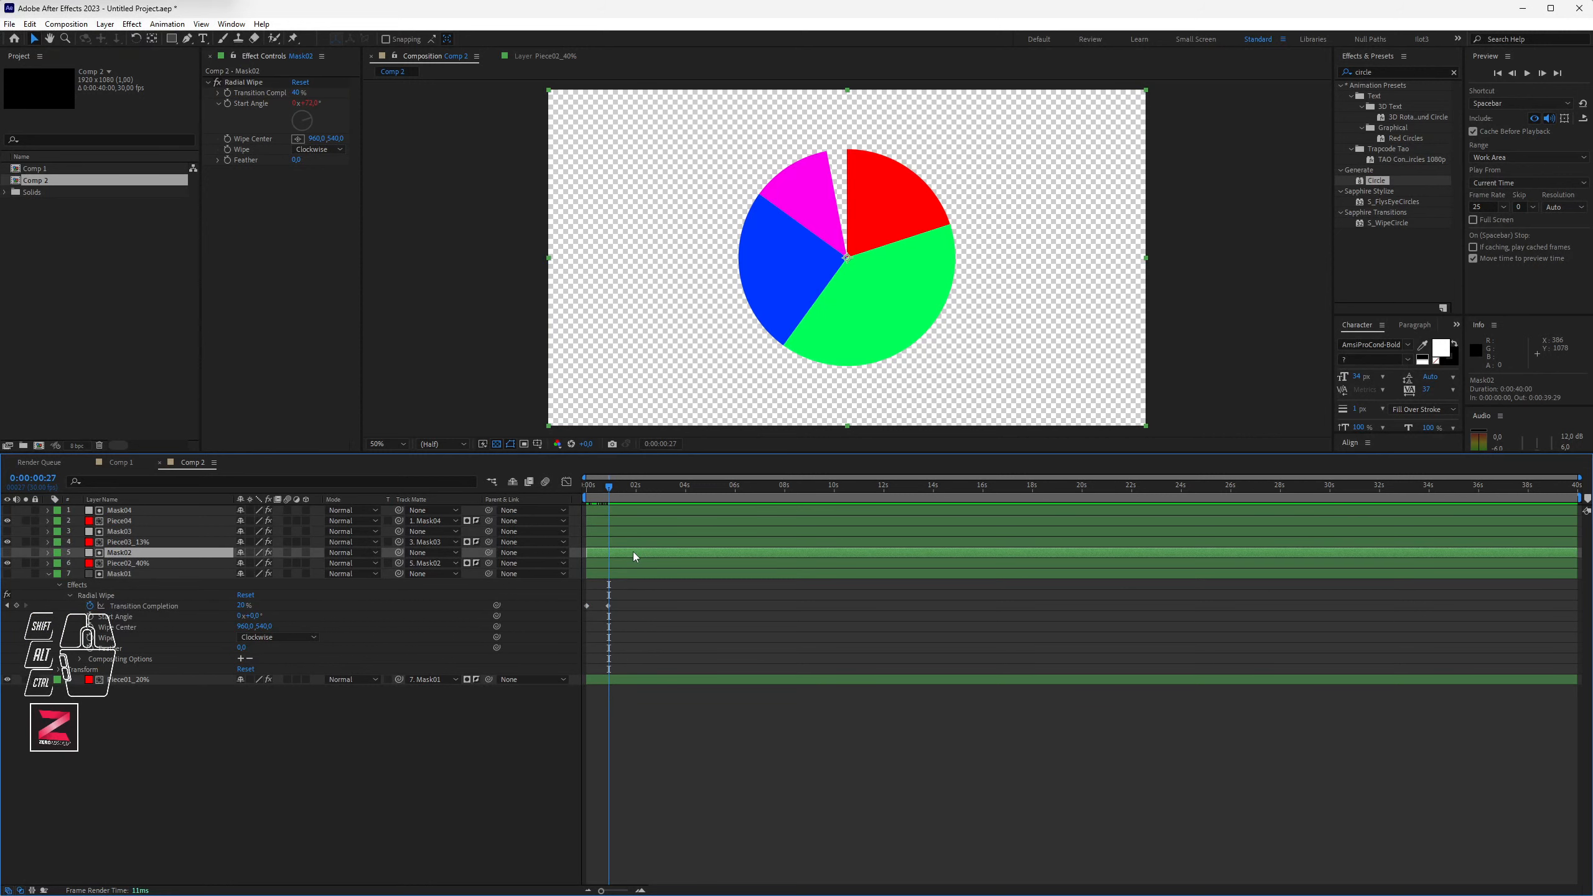
drag(610, 483, 619, 486)
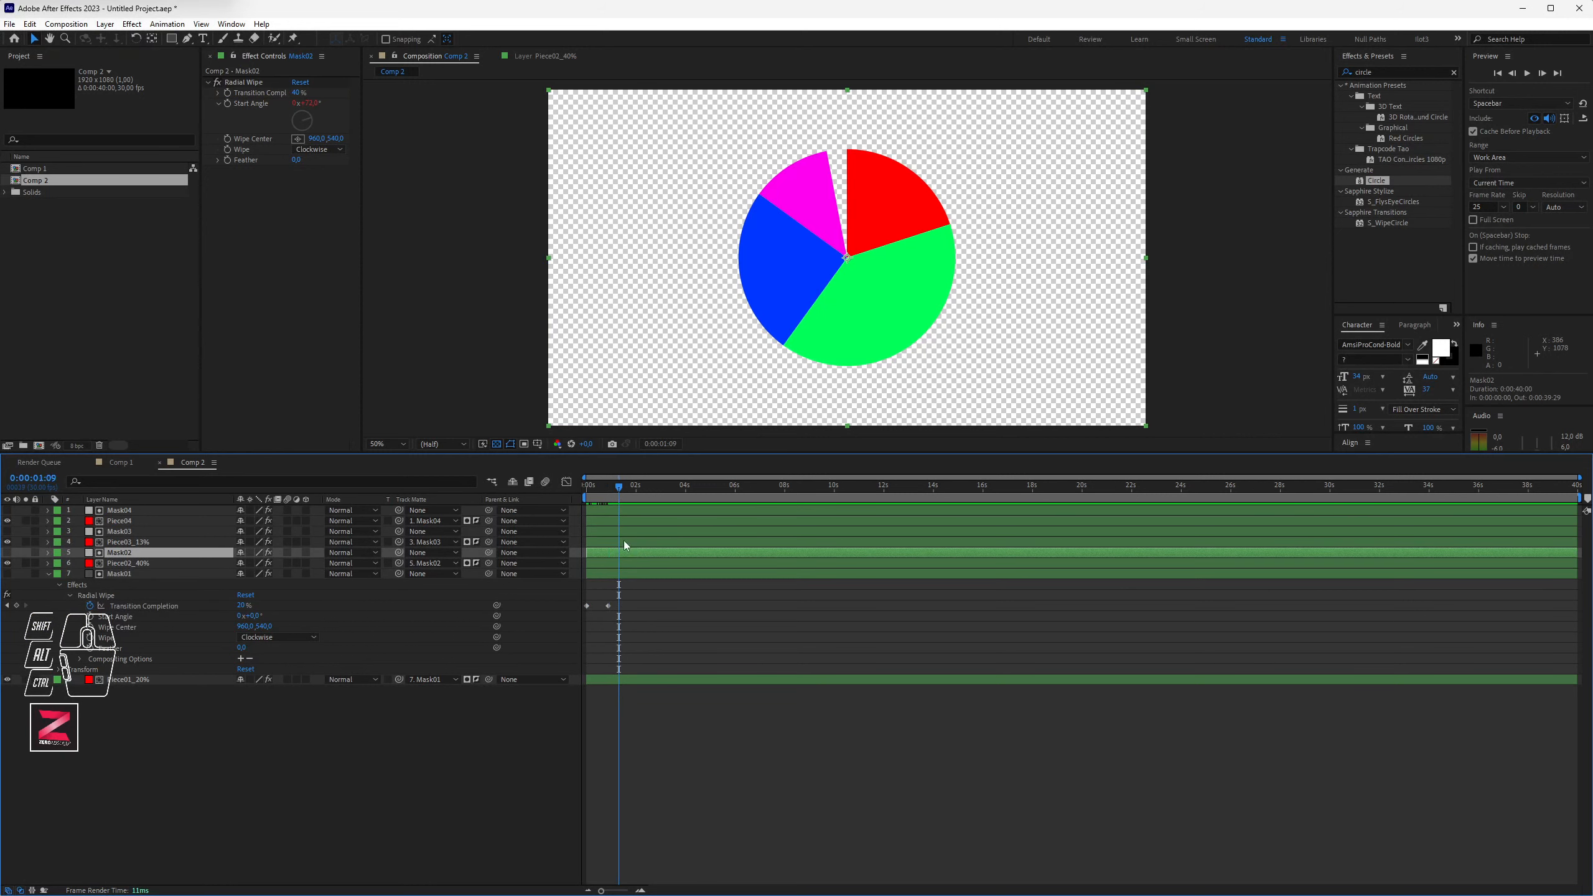
click(48, 553)
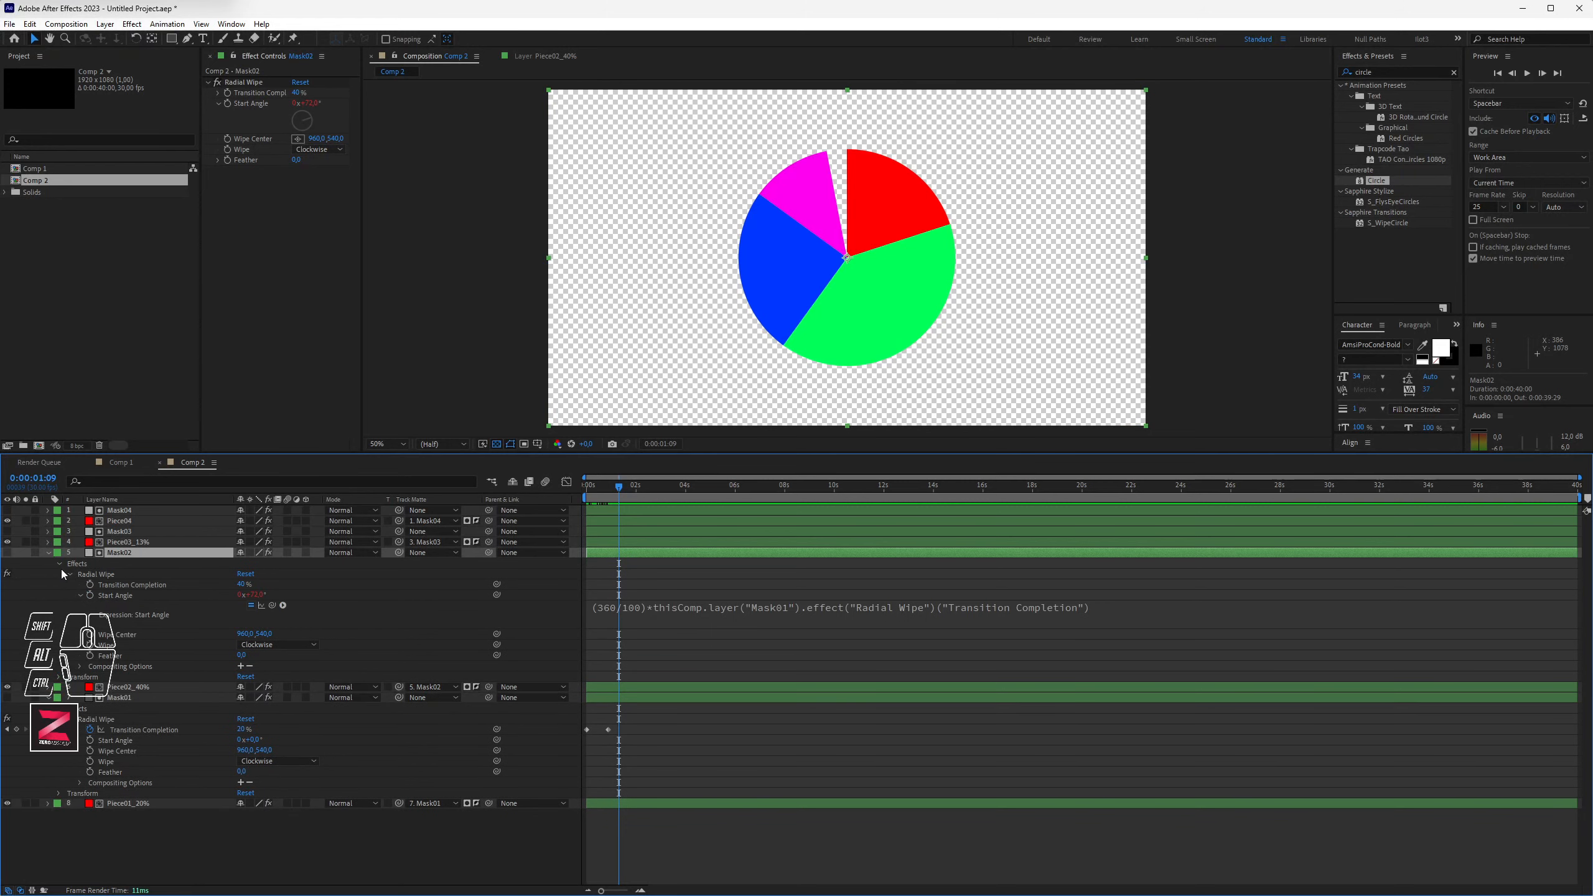
click(119, 585)
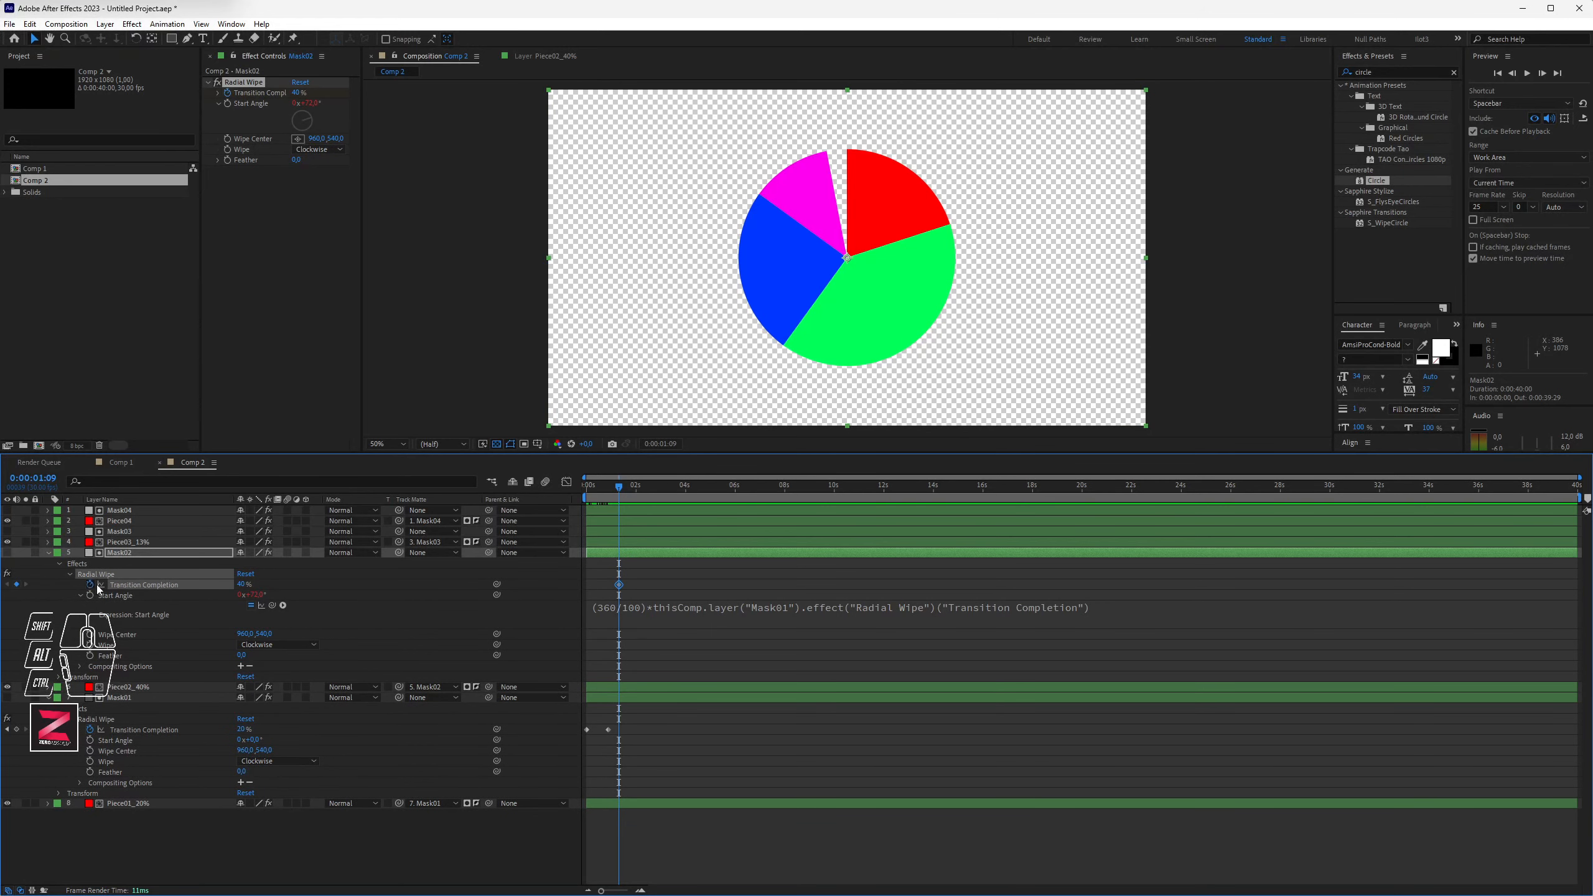
drag(620, 584, 644, 585)
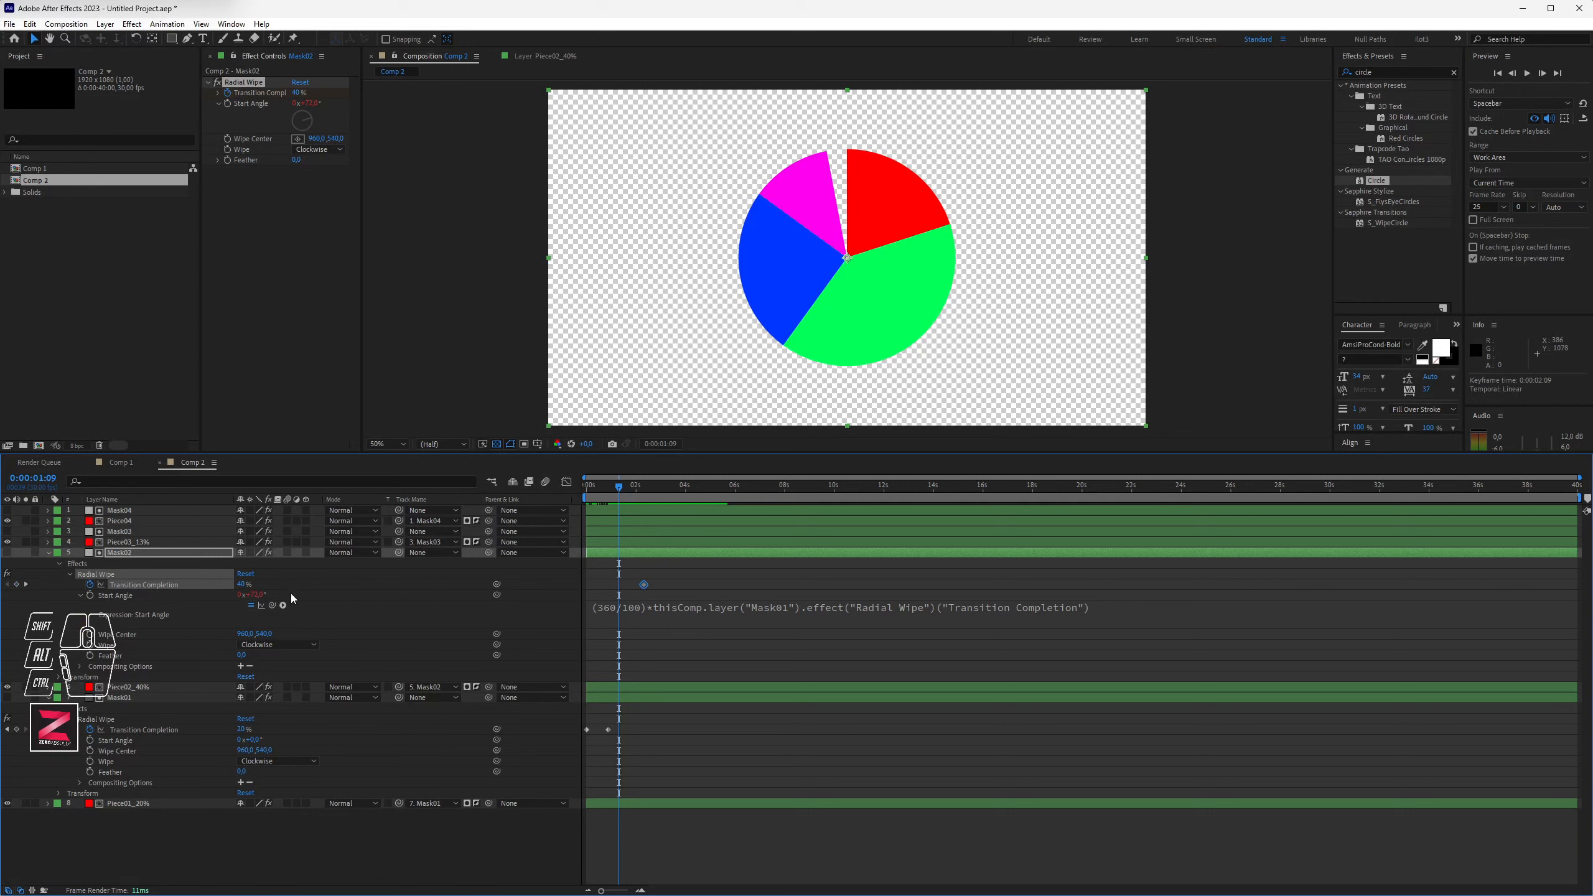
drag(247, 585, 223, 585)
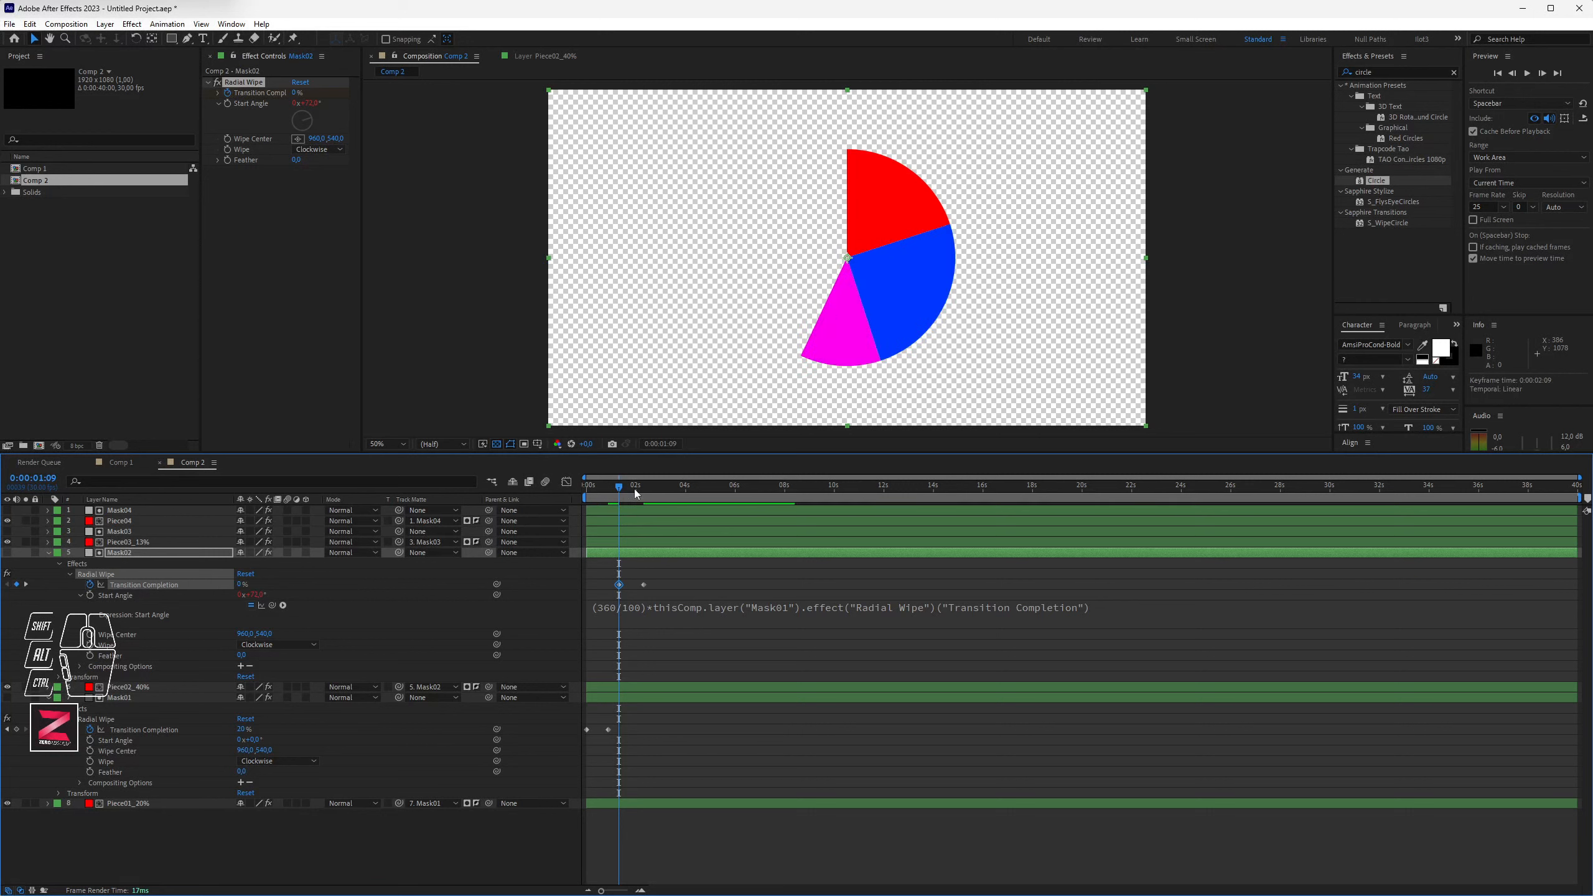
Step: Keyframe Mask03's Transition Completion from 0% at 0:00:02:20 to 25% about one second after that
drag(609, 489, 652, 484)
click(648, 531)
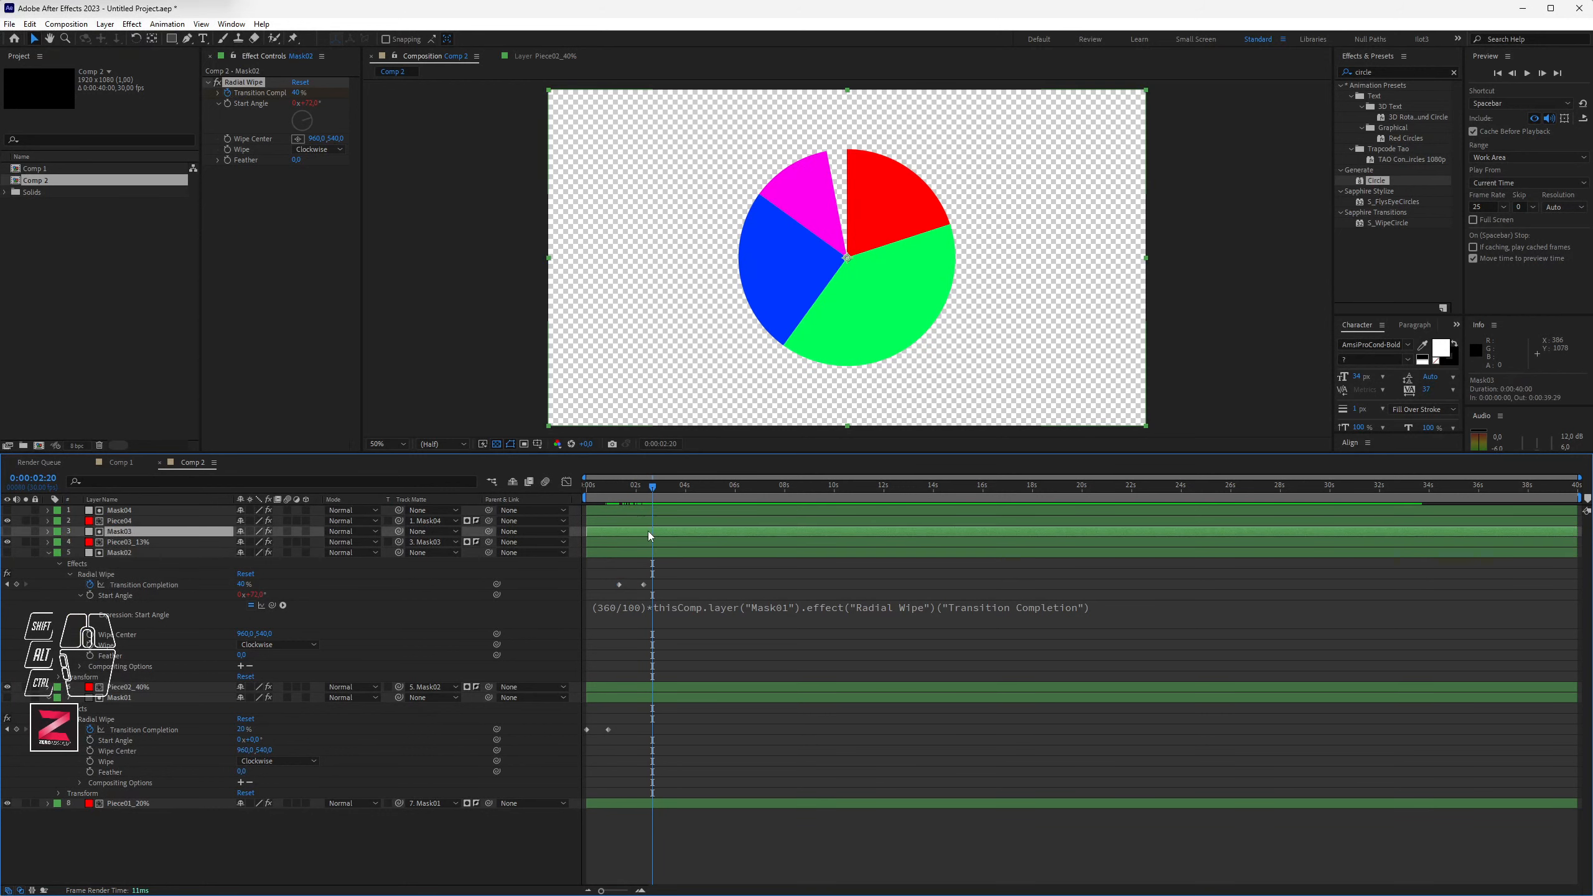
click(49, 531)
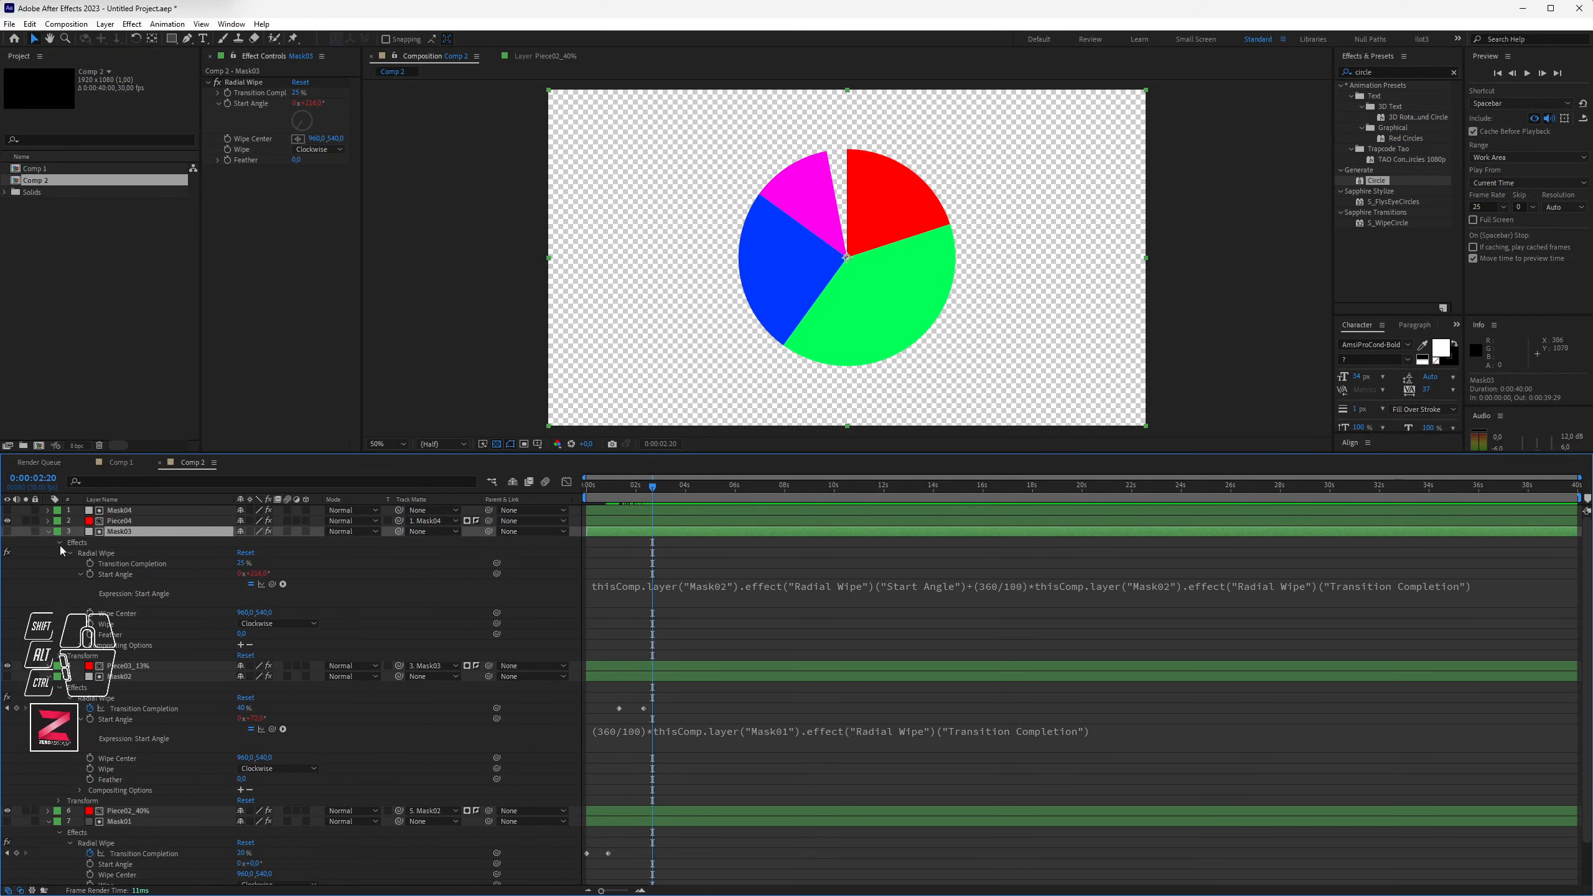
click(125, 562)
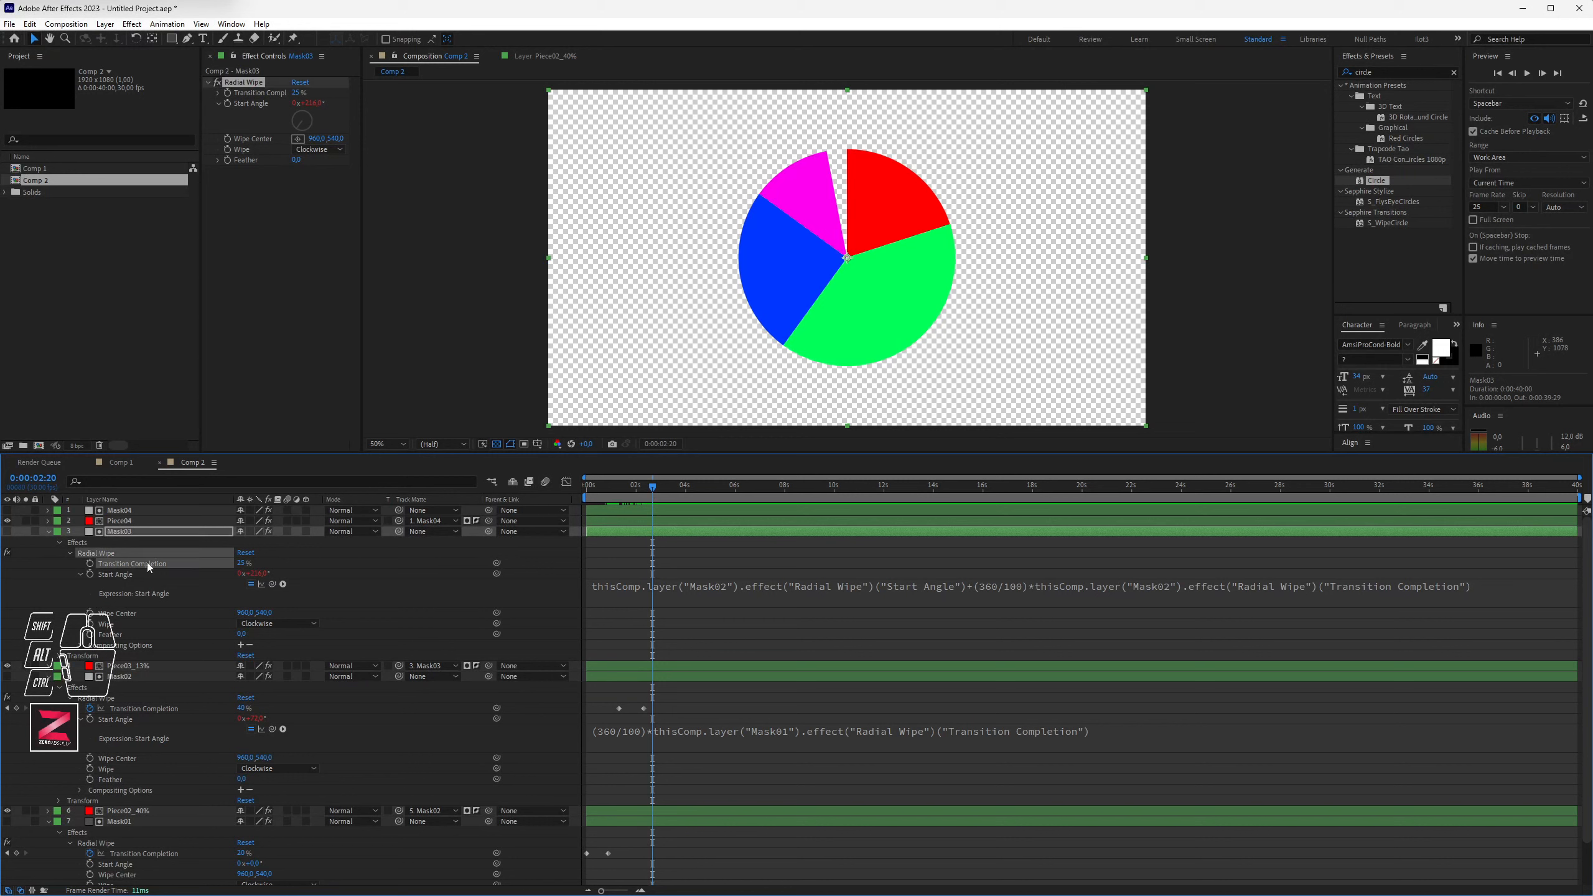
drag(652, 562, 678, 563)
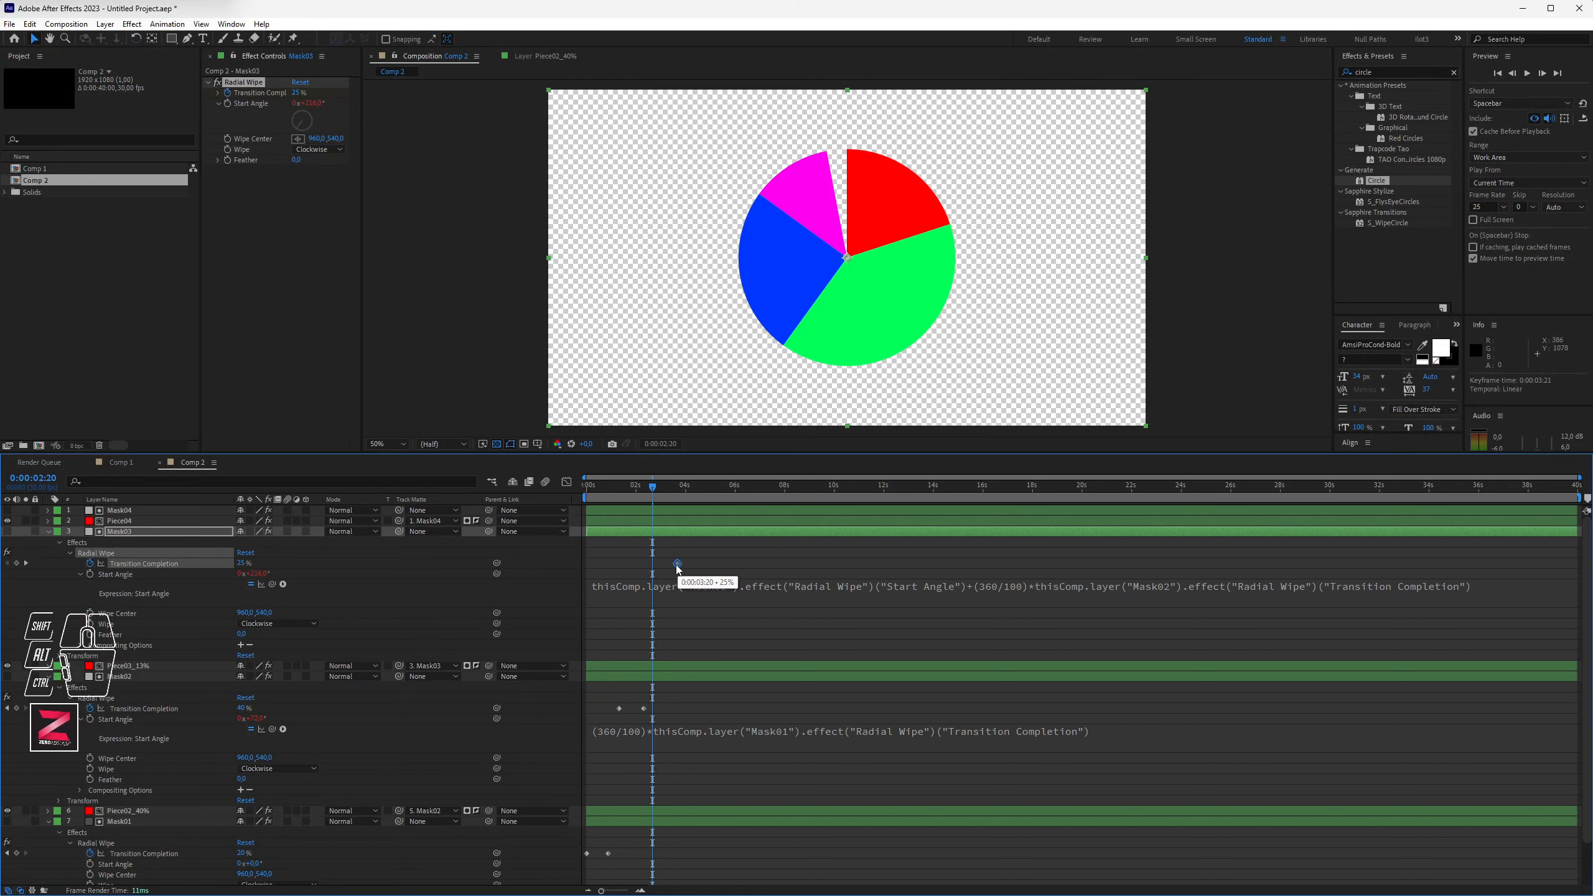
drag(241, 563, 219, 563)
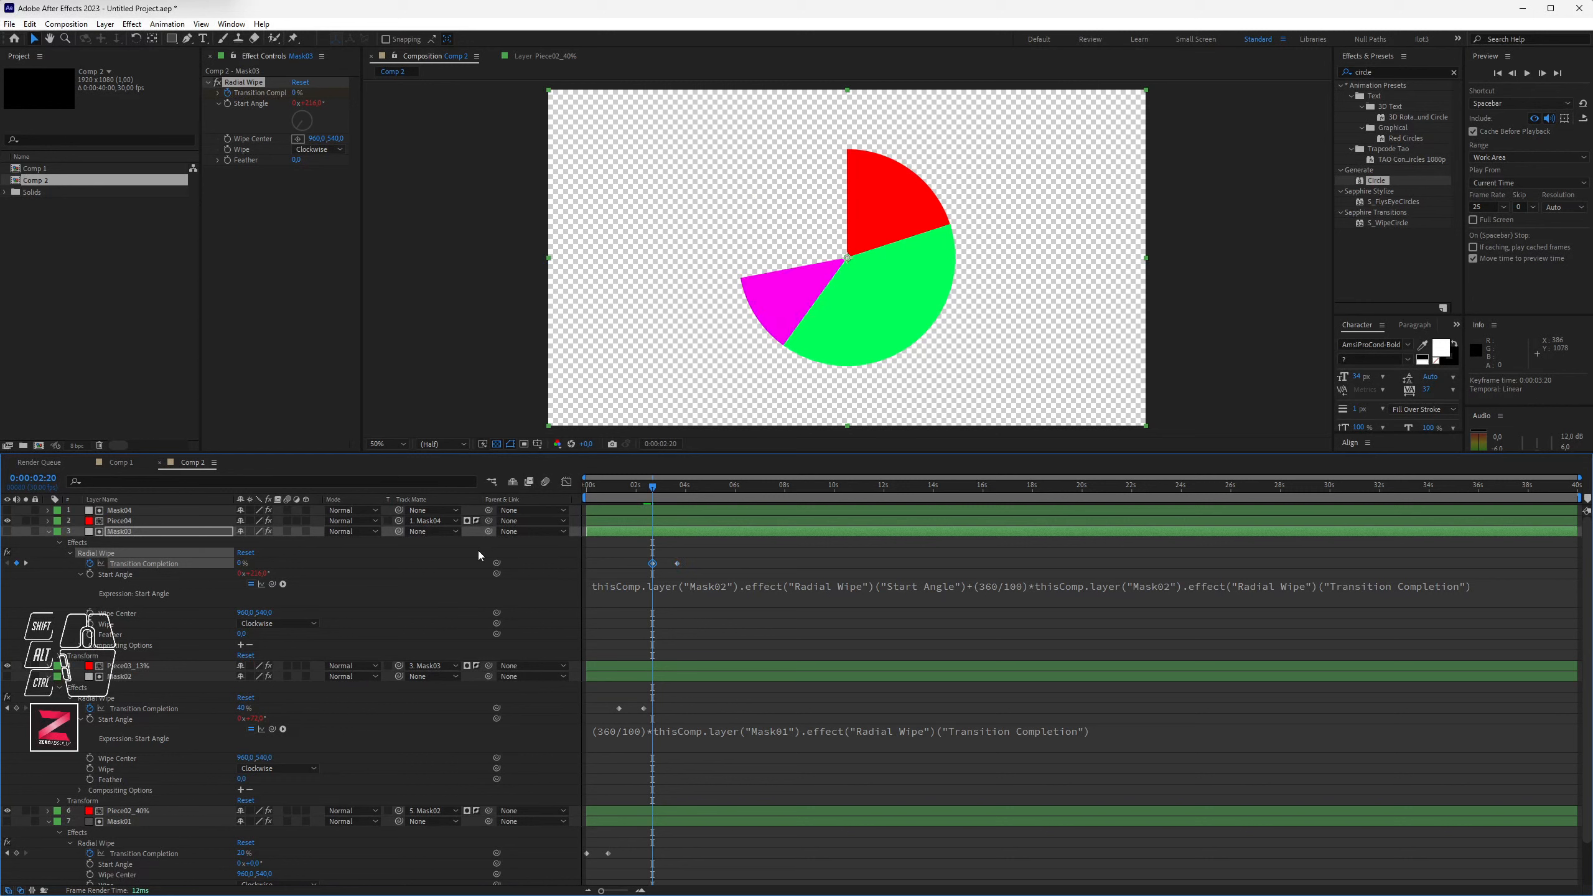
Step: Keyframe Mask04's Transition Completion from 0% at 0:00:03:29 to 12% at about 5.5 seconds
drag(678, 486, 684, 486)
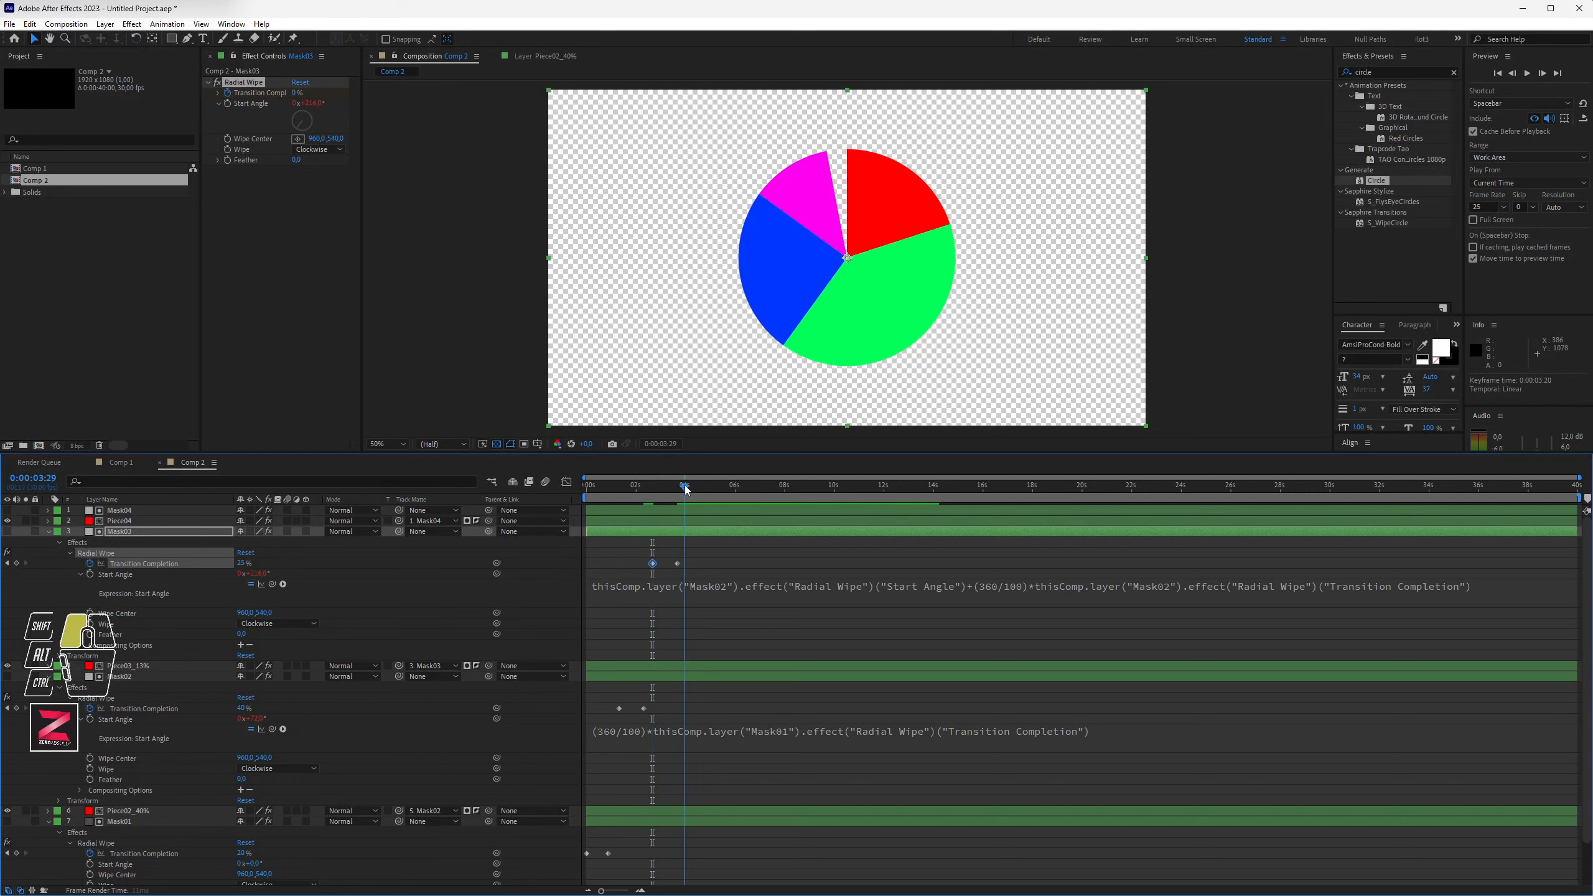
click(51, 511)
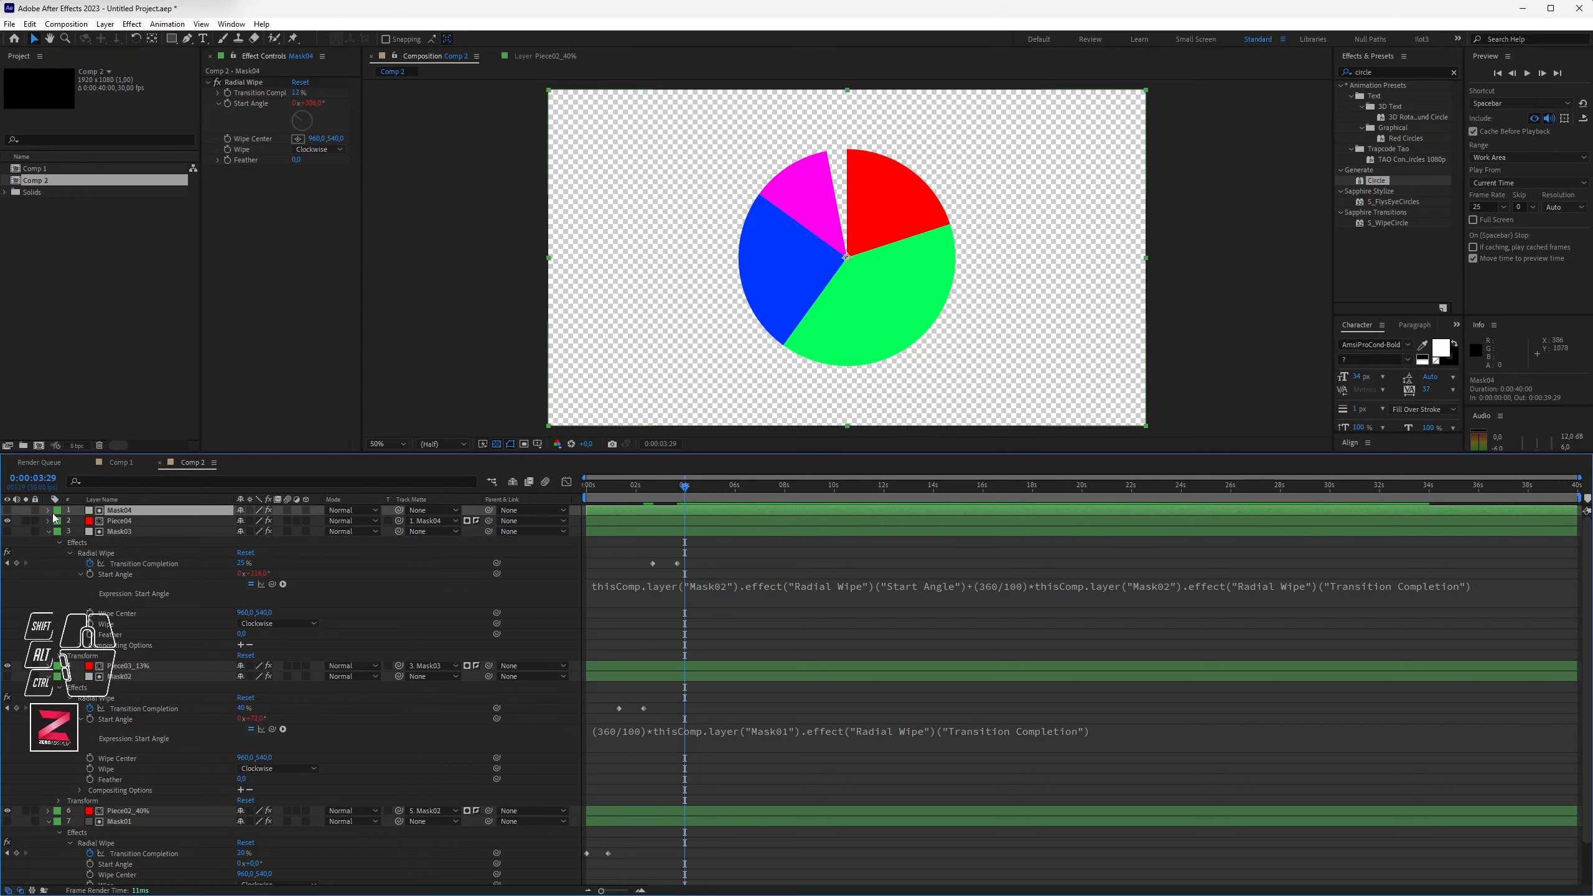
click(48, 511)
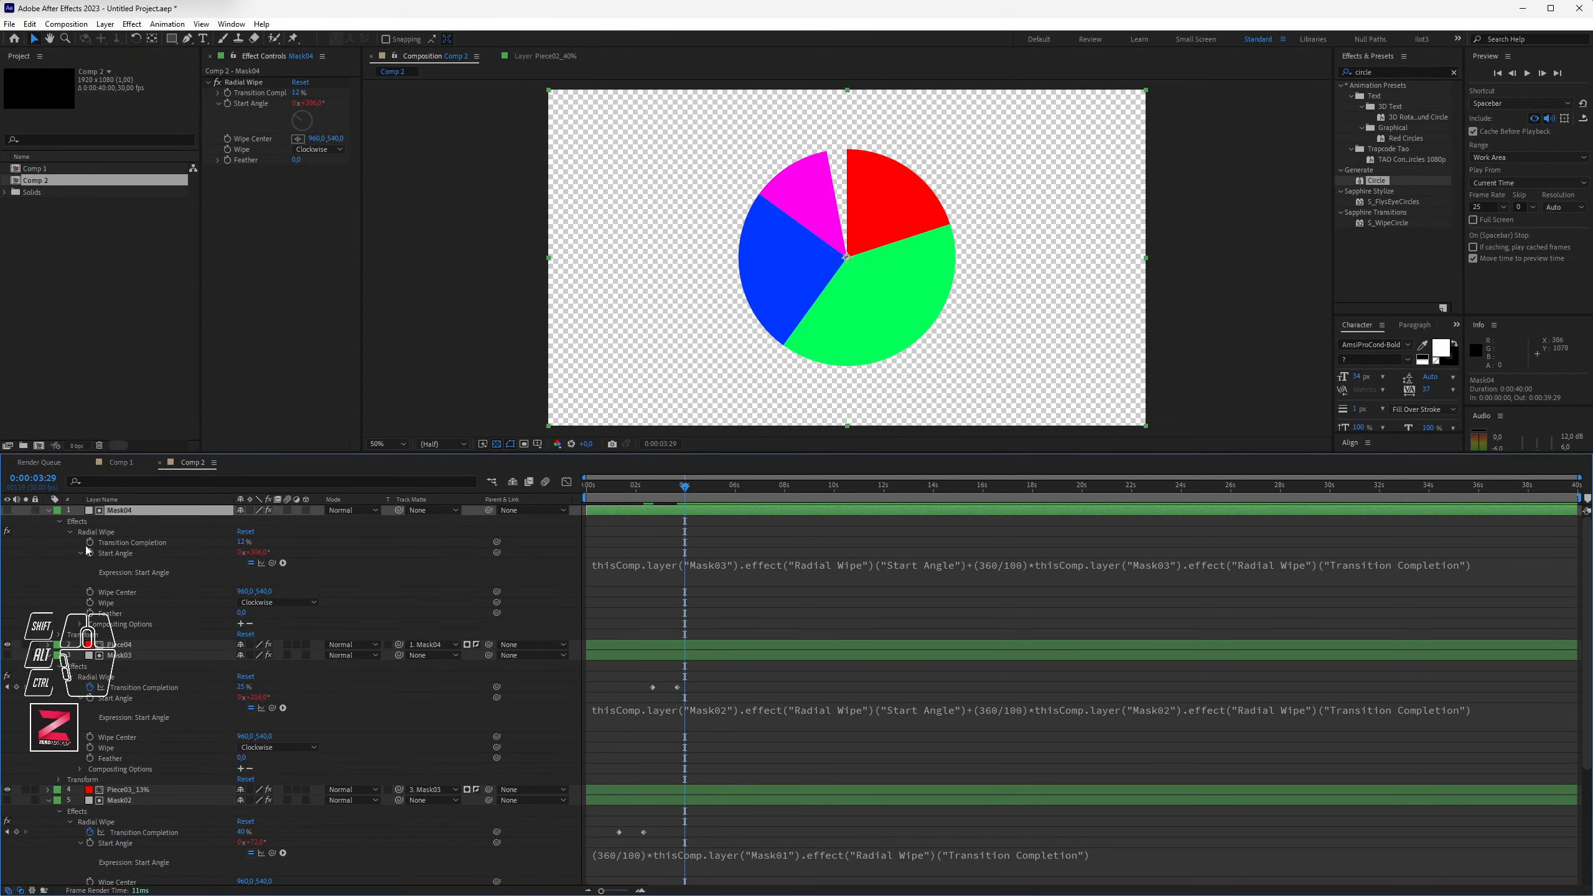
click(90, 543)
drag(682, 546, 723, 543)
drag(242, 542, 234, 541)
Step: Return to the start of the composition and preview the pie chart animation
drag(589, 487, 567, 482)
key(space)
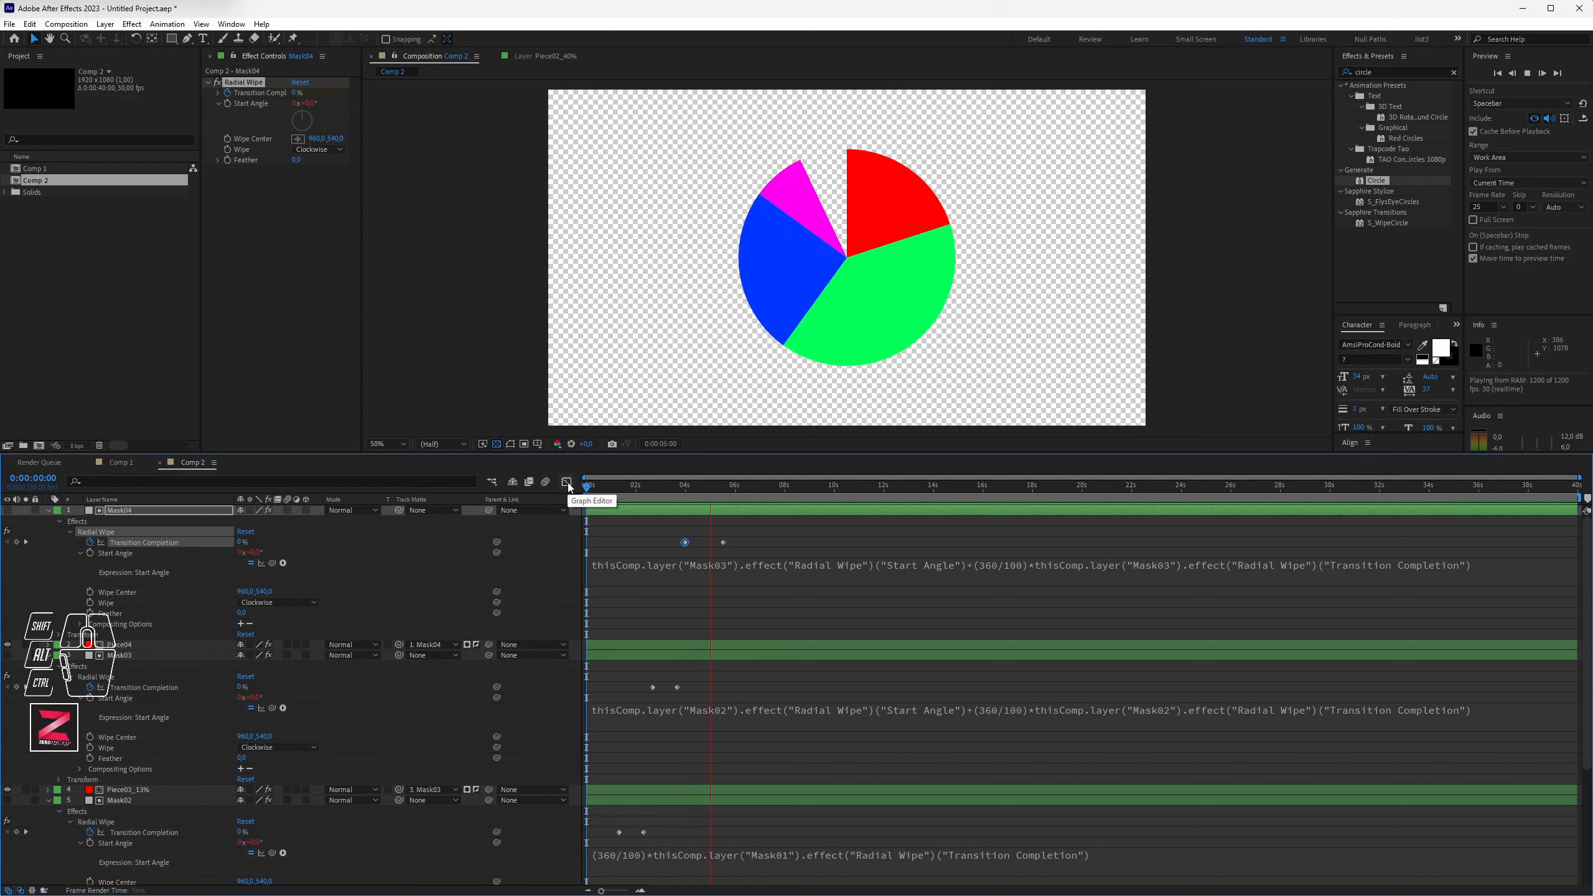
key(space)
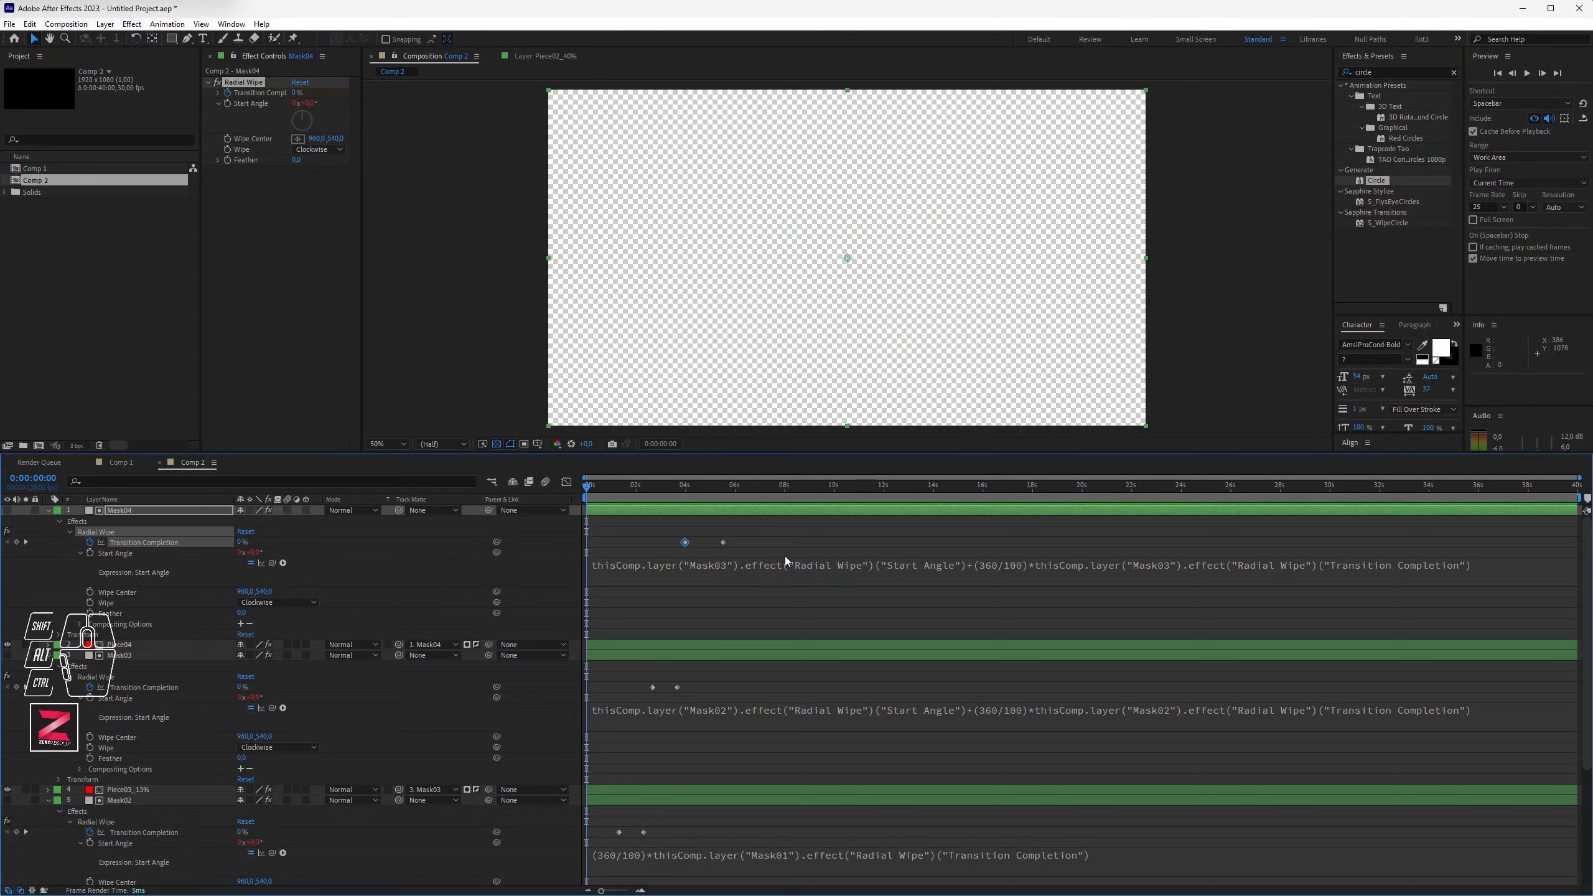
Step: Select all layers and reveal only their keyframed properties
key(ctrl)
key(ctrl+a)
key(u)
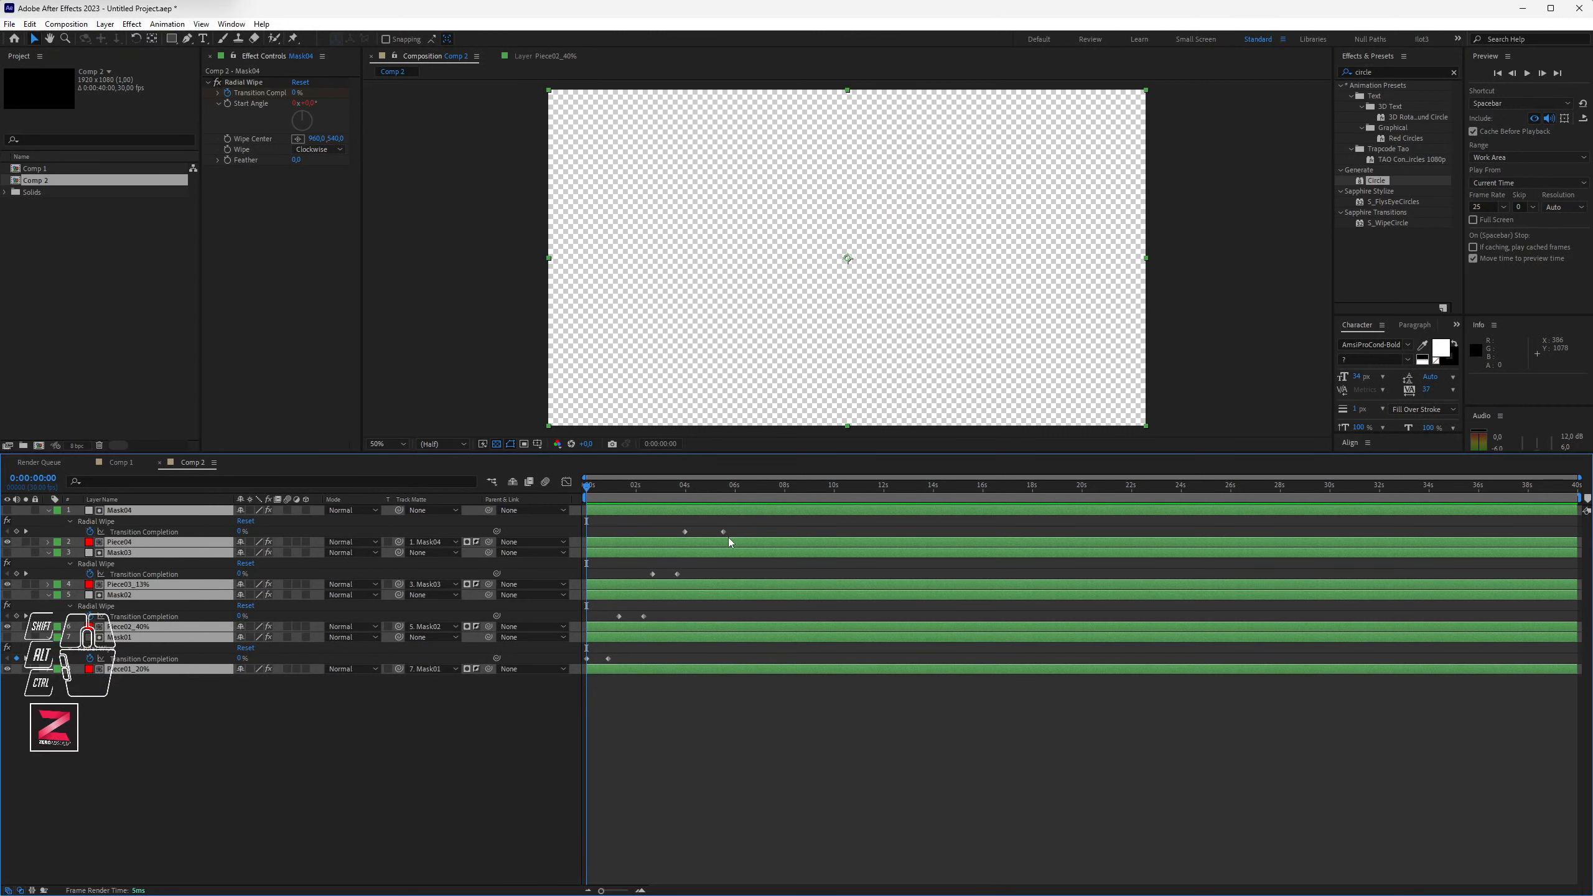
Step: Move the end keyframes of Mask01, Mask02 and Mask03 to about 2, 3 and 4 seconds to lengthen their wipes
drag(609, 658, 691, 574)
scroll(781, 638, up, 4)
scroll(844, 653, left, 3)
scroll(813, 627, left, 6)
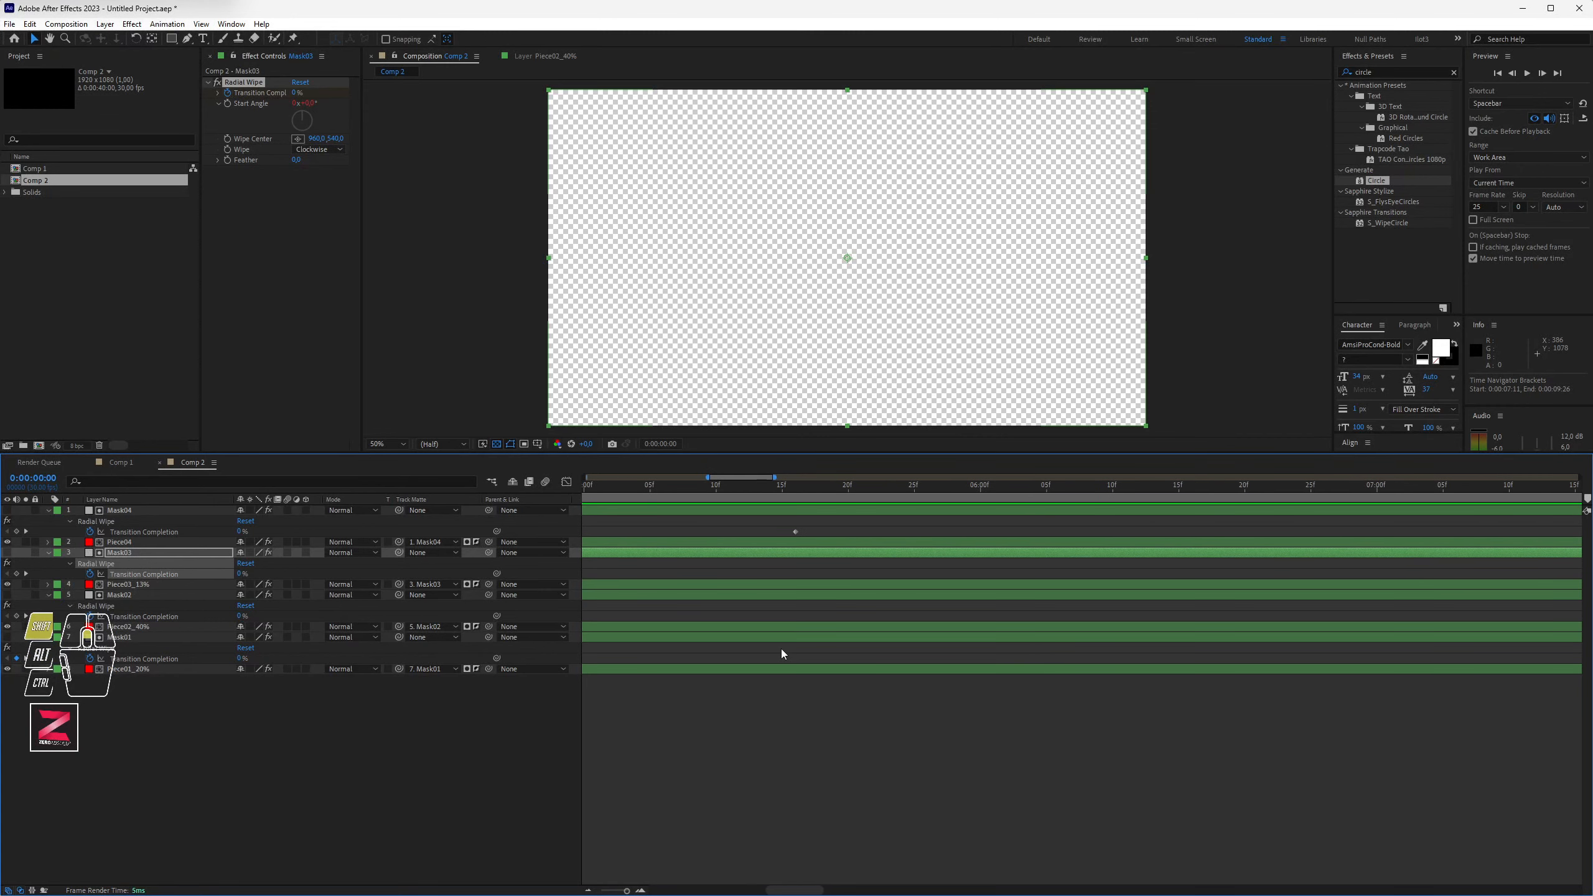
scroll(733, 791, down, 6)
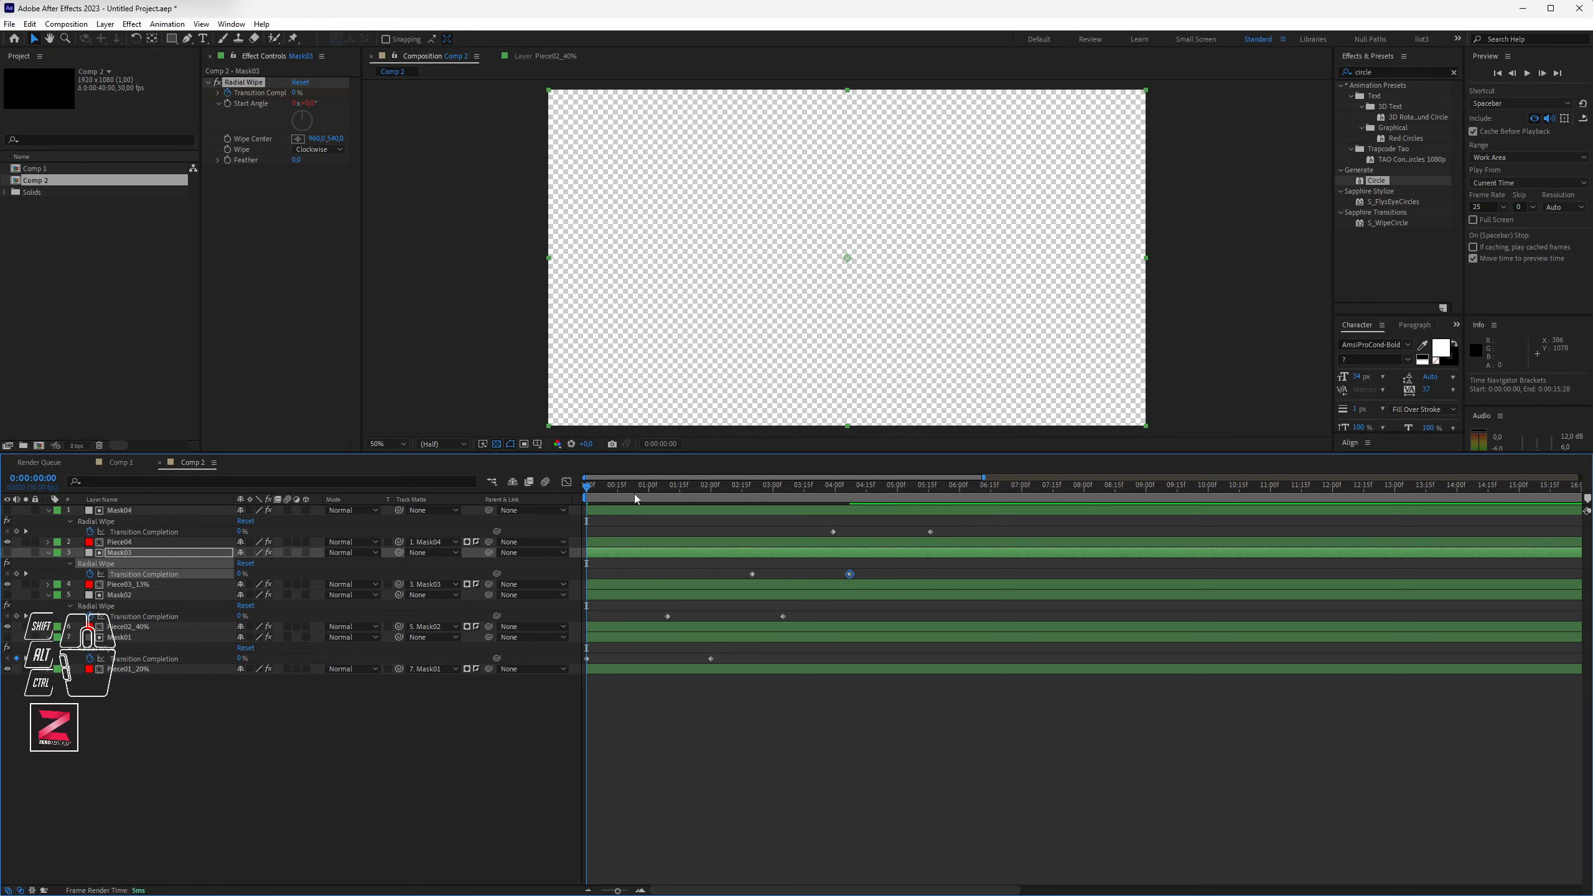
scroll(690, 533, down, 3)
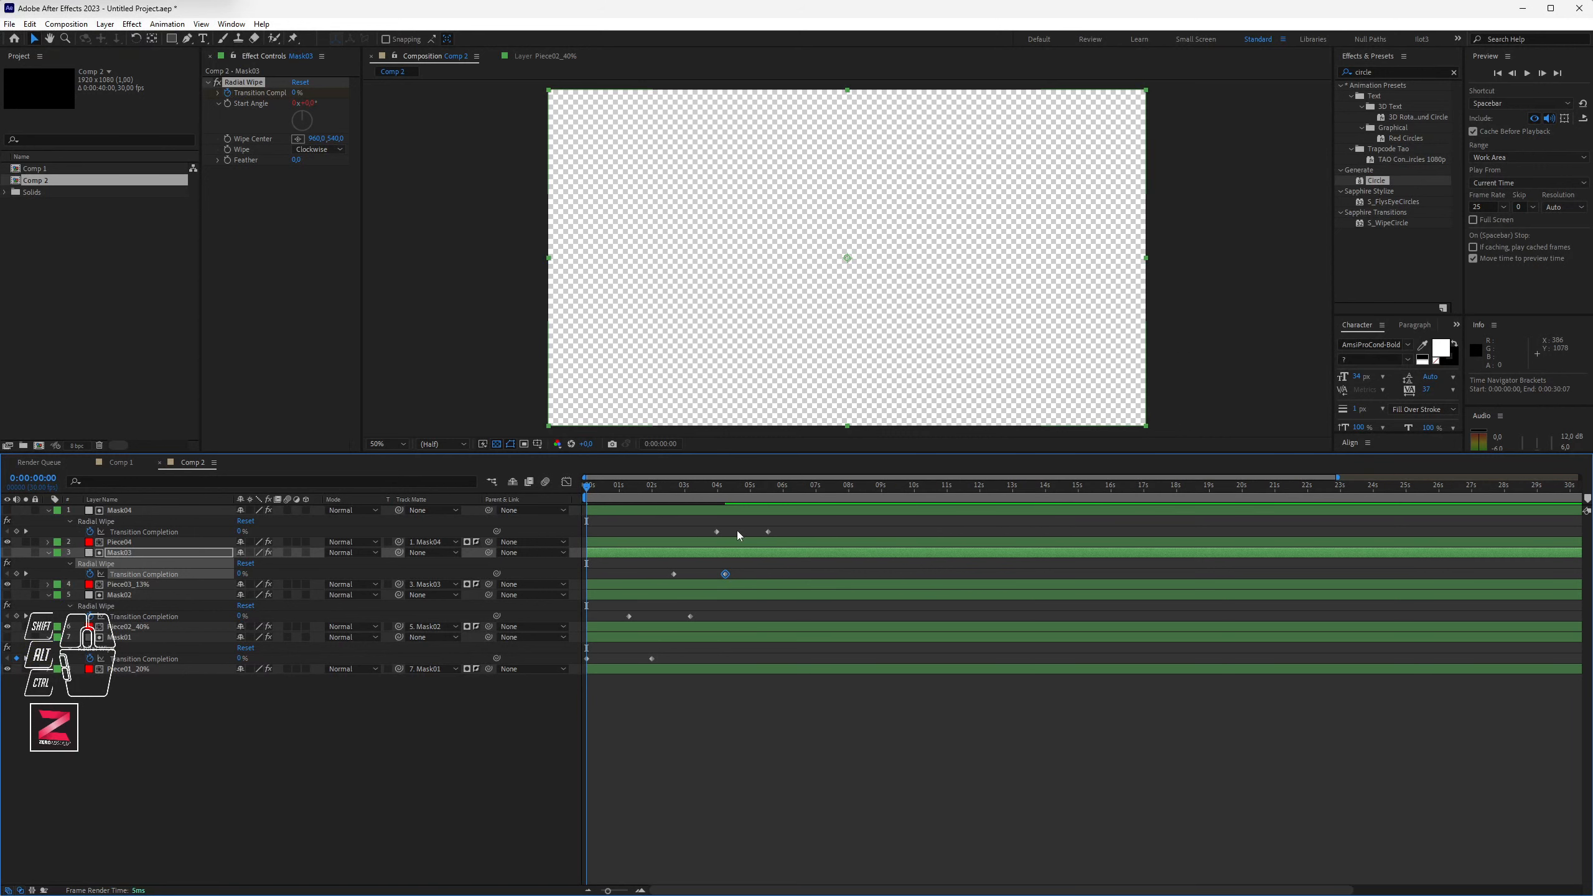
Step: Lengthen the Mask03 and Mask04 wipes, end the work area at about 0:00:06:21 and preview the animation
drag(717, 533, 807, 487)
key(space)
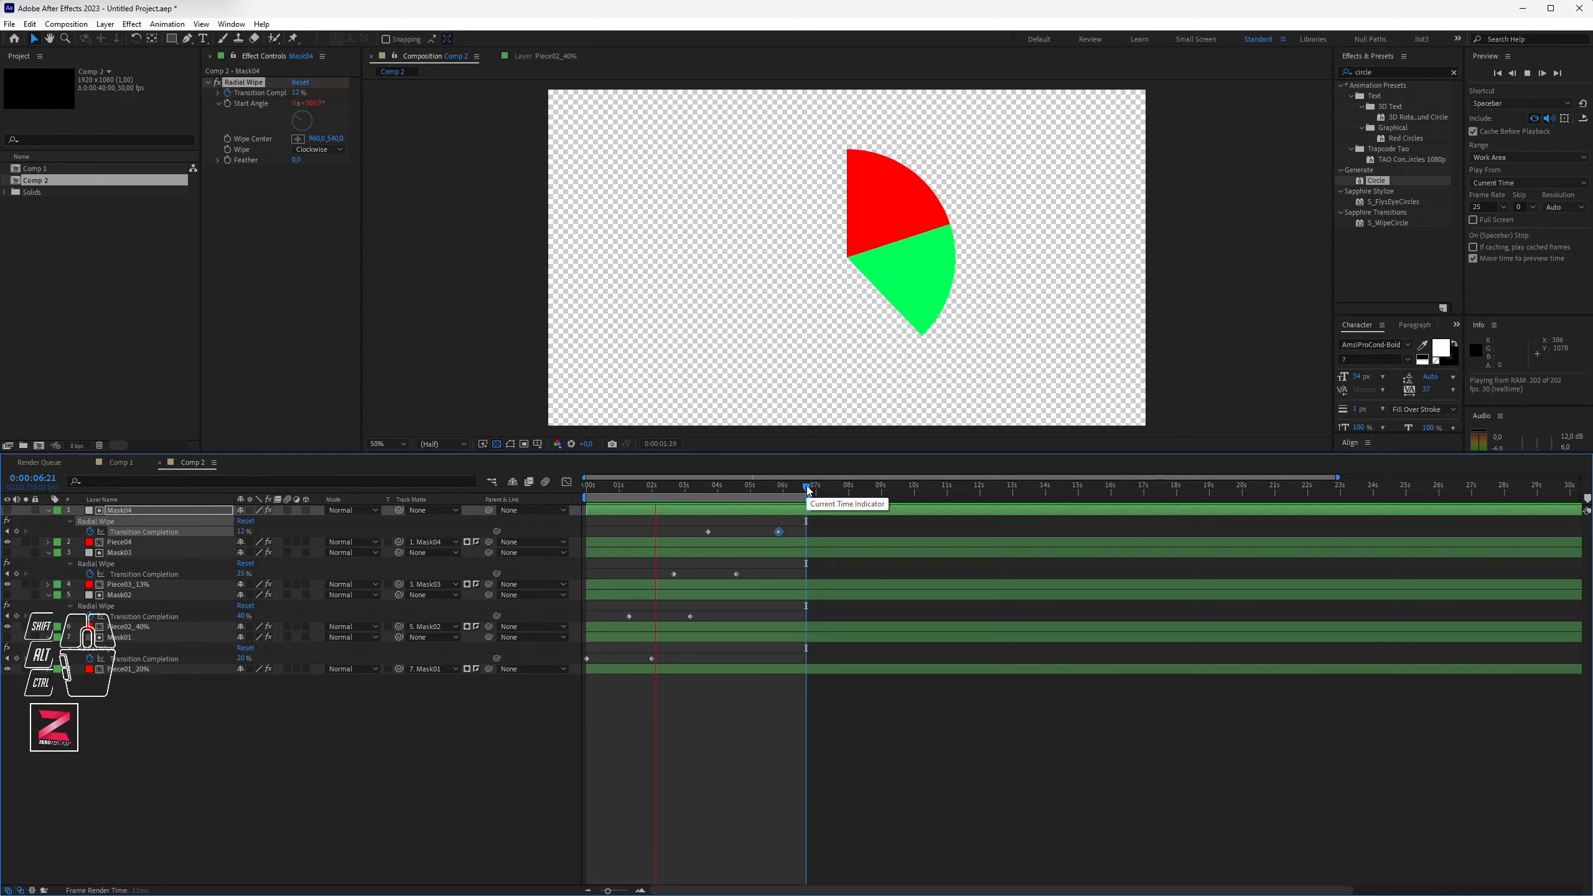
key(space)
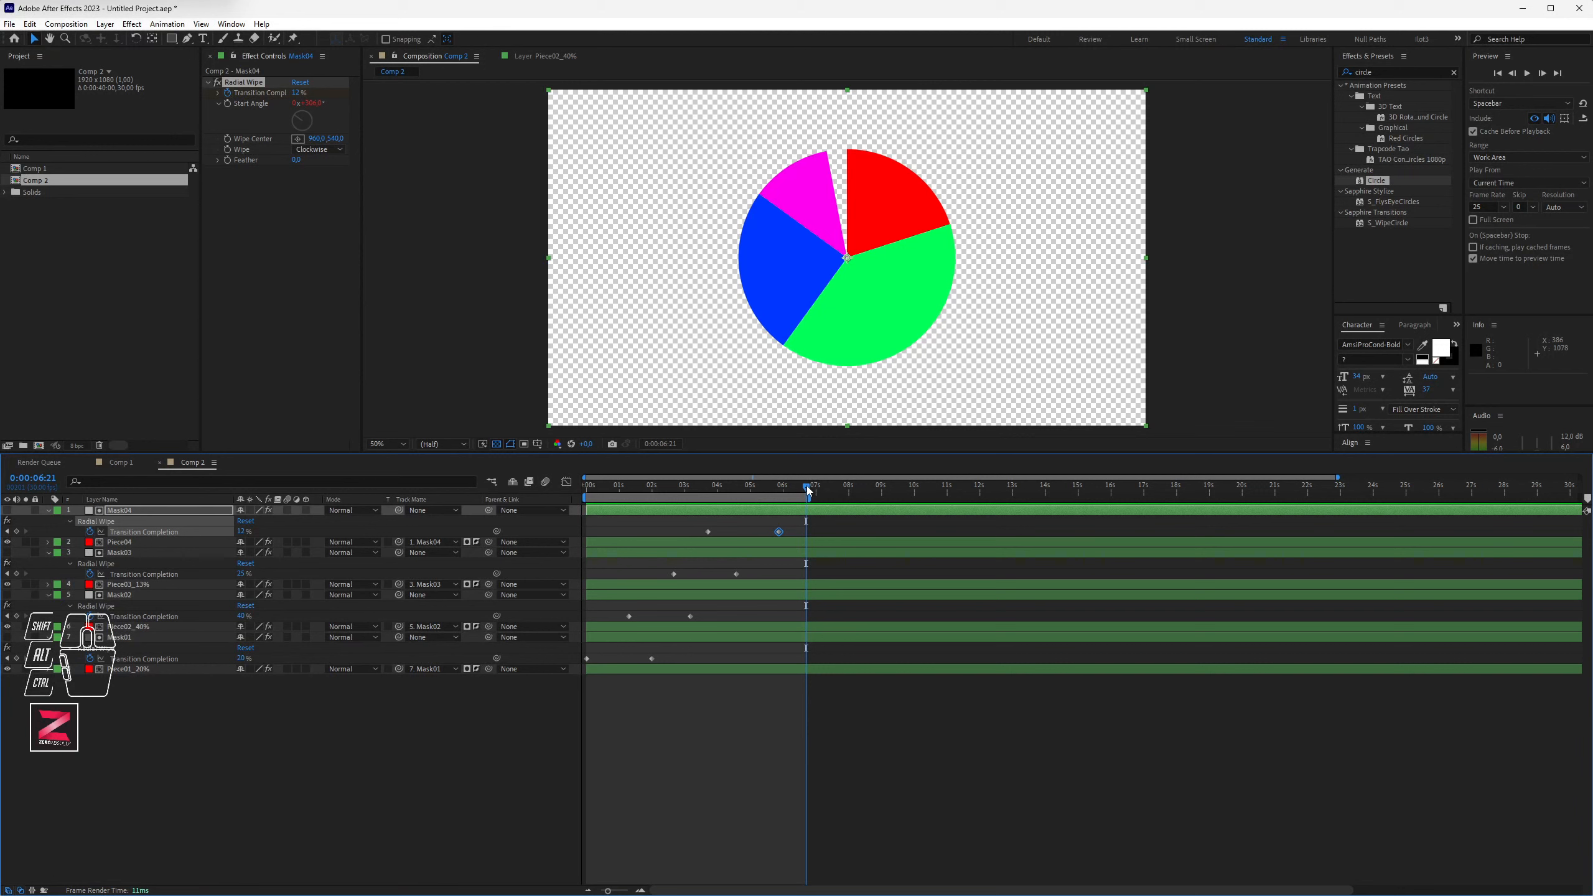
Step: Shift the Mask02, Mask03 and Mask04 keyframe pairs earlier so their wipes start at about 1, 2 and 3 seconds
drag(628, 616, 712, 573)
click(687, 616)
drag(699, 526, 755, 531)
Step: Apply Easy Ease In to the four masks' end keyframes and Easy Ease Out to their start keyframes, and preview the animation
drag(767, 526, 650, 678)
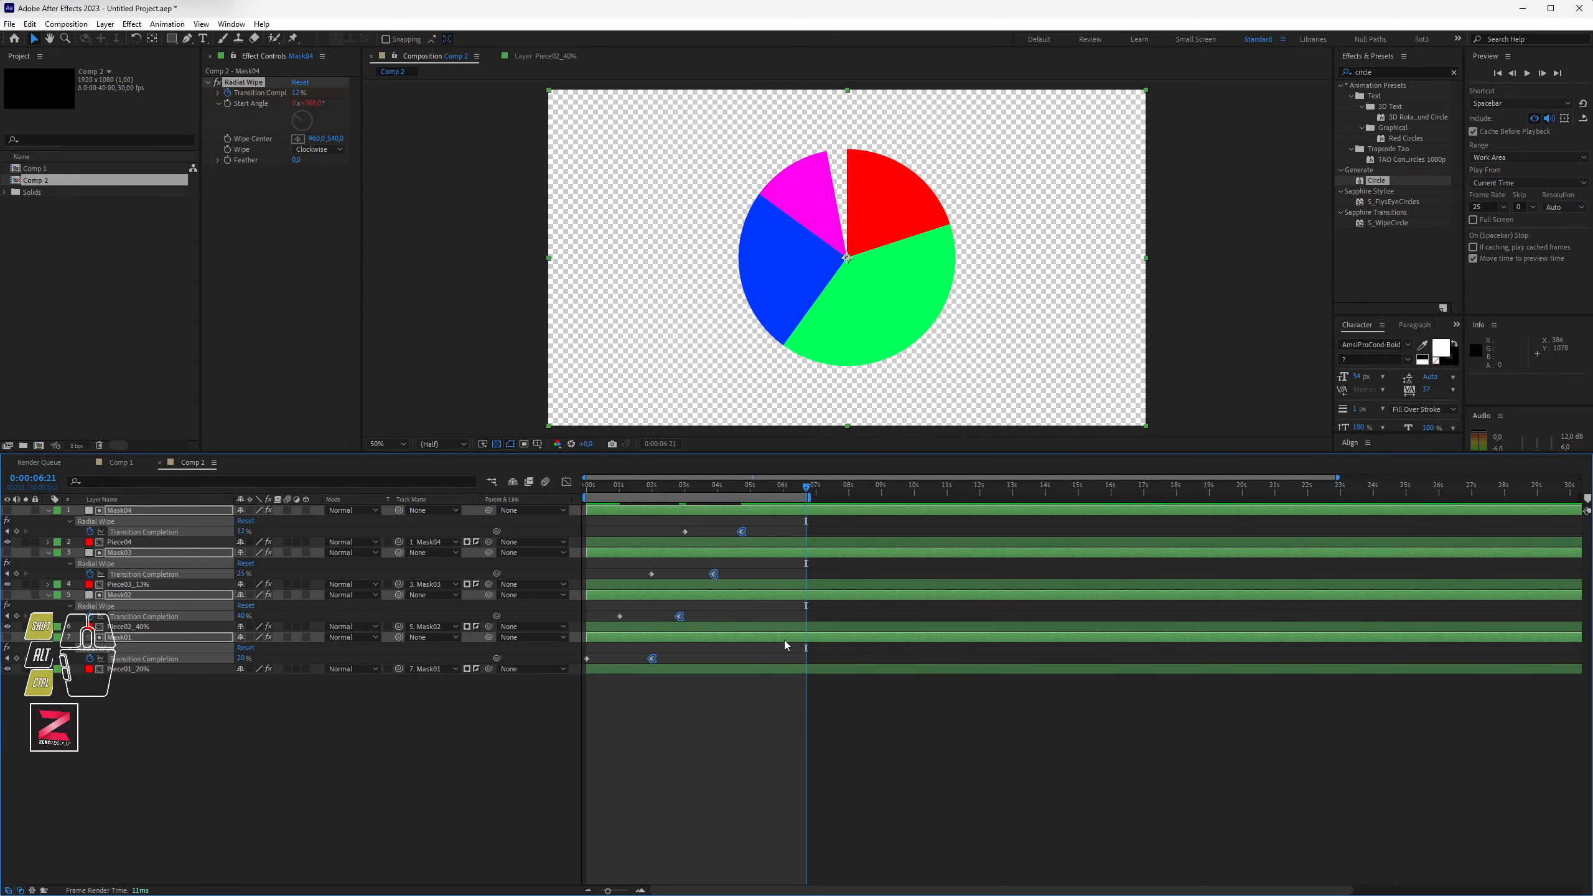
key(ctrl+shift+F9)
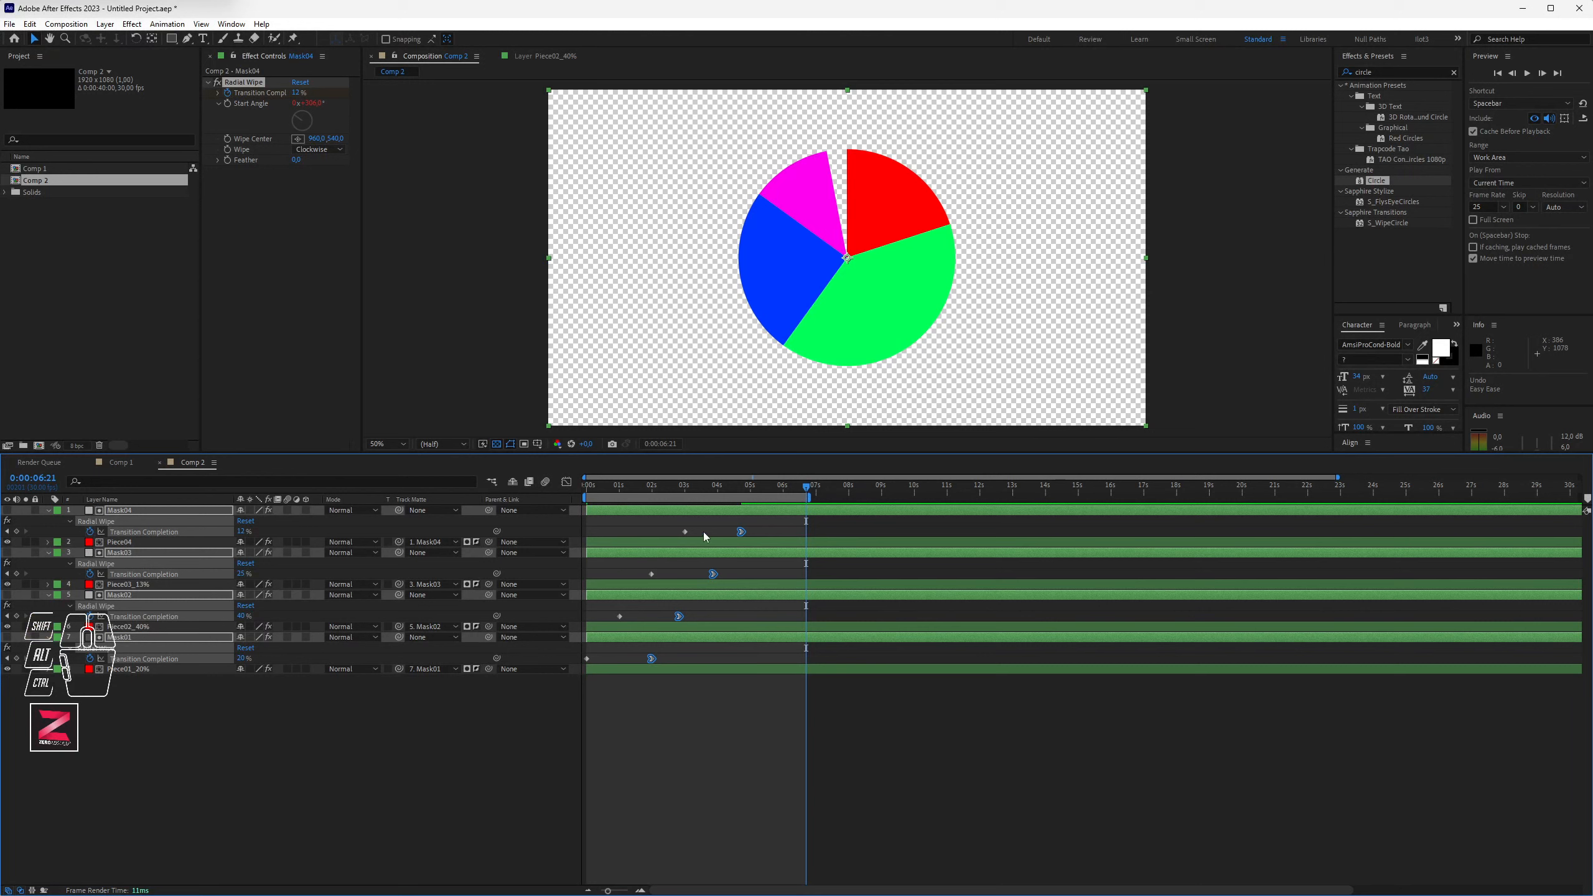
drag(703, 531, 573, 679)
key(ctrl+shift+F9)
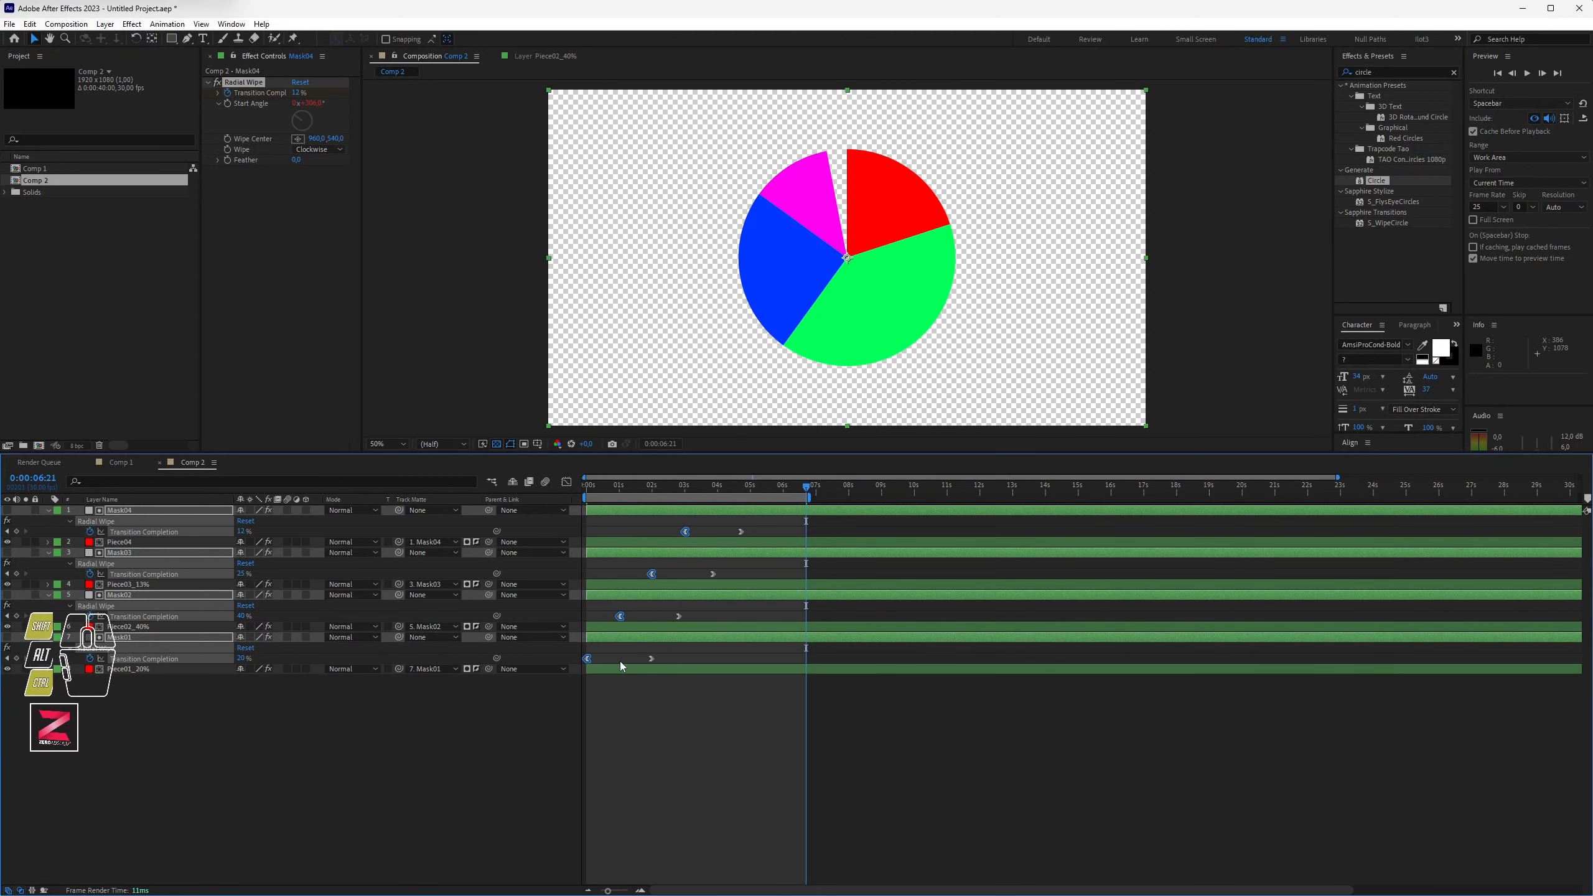
key(space)
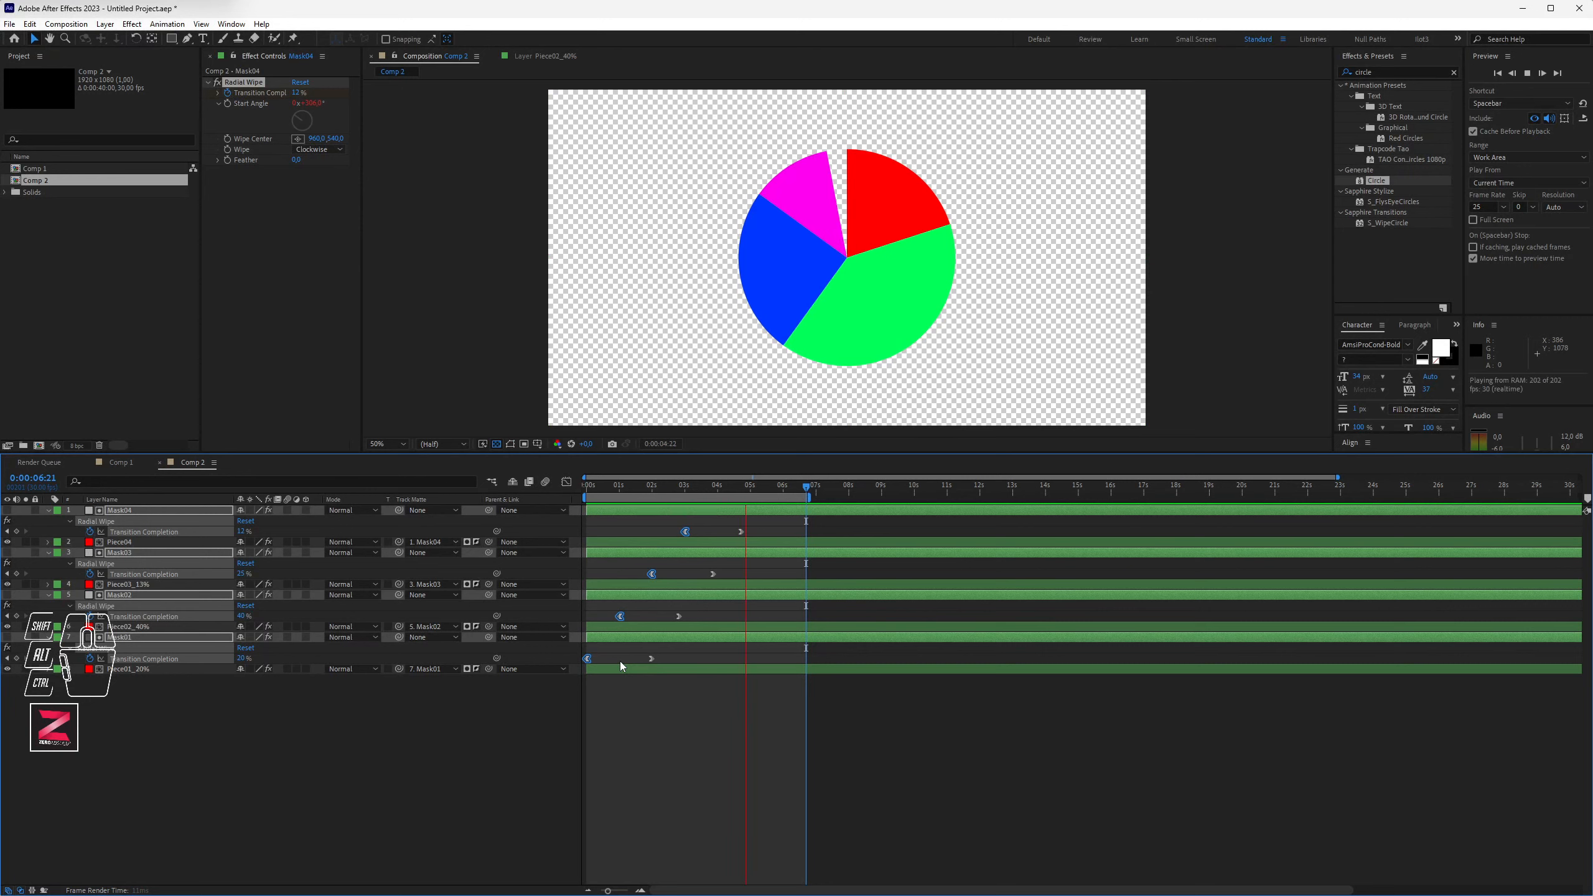
key(space)
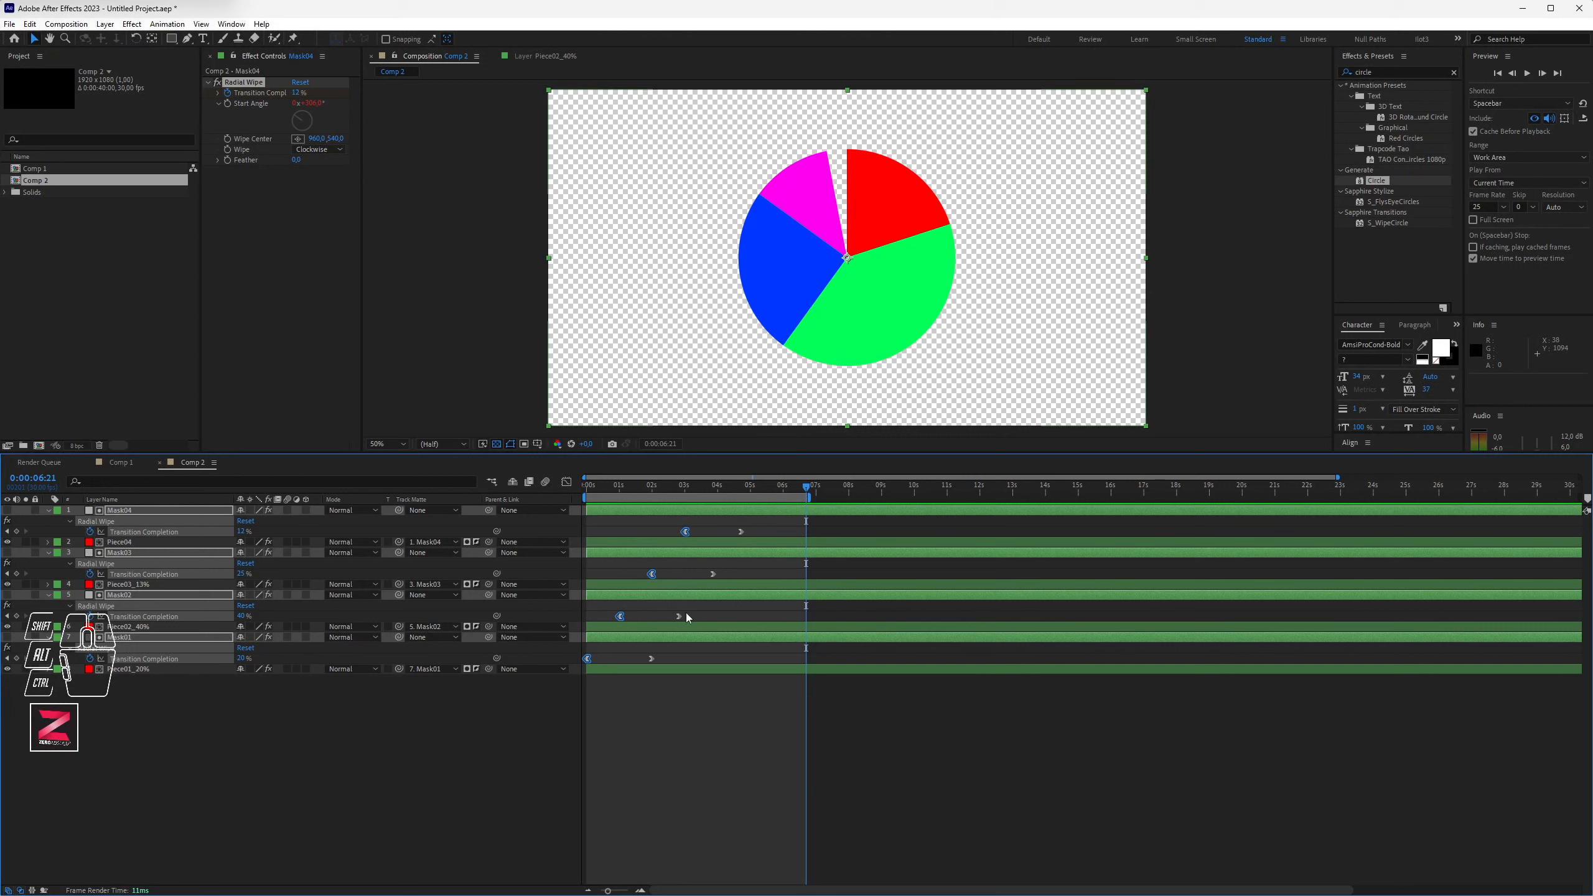
Step: Overlap the wipes more by starting Mask02, Mask03 and Mask04 at about 0.7, 1.2 and 1.9 seconds, and preview the result
drag(632, 523, 824, 627)
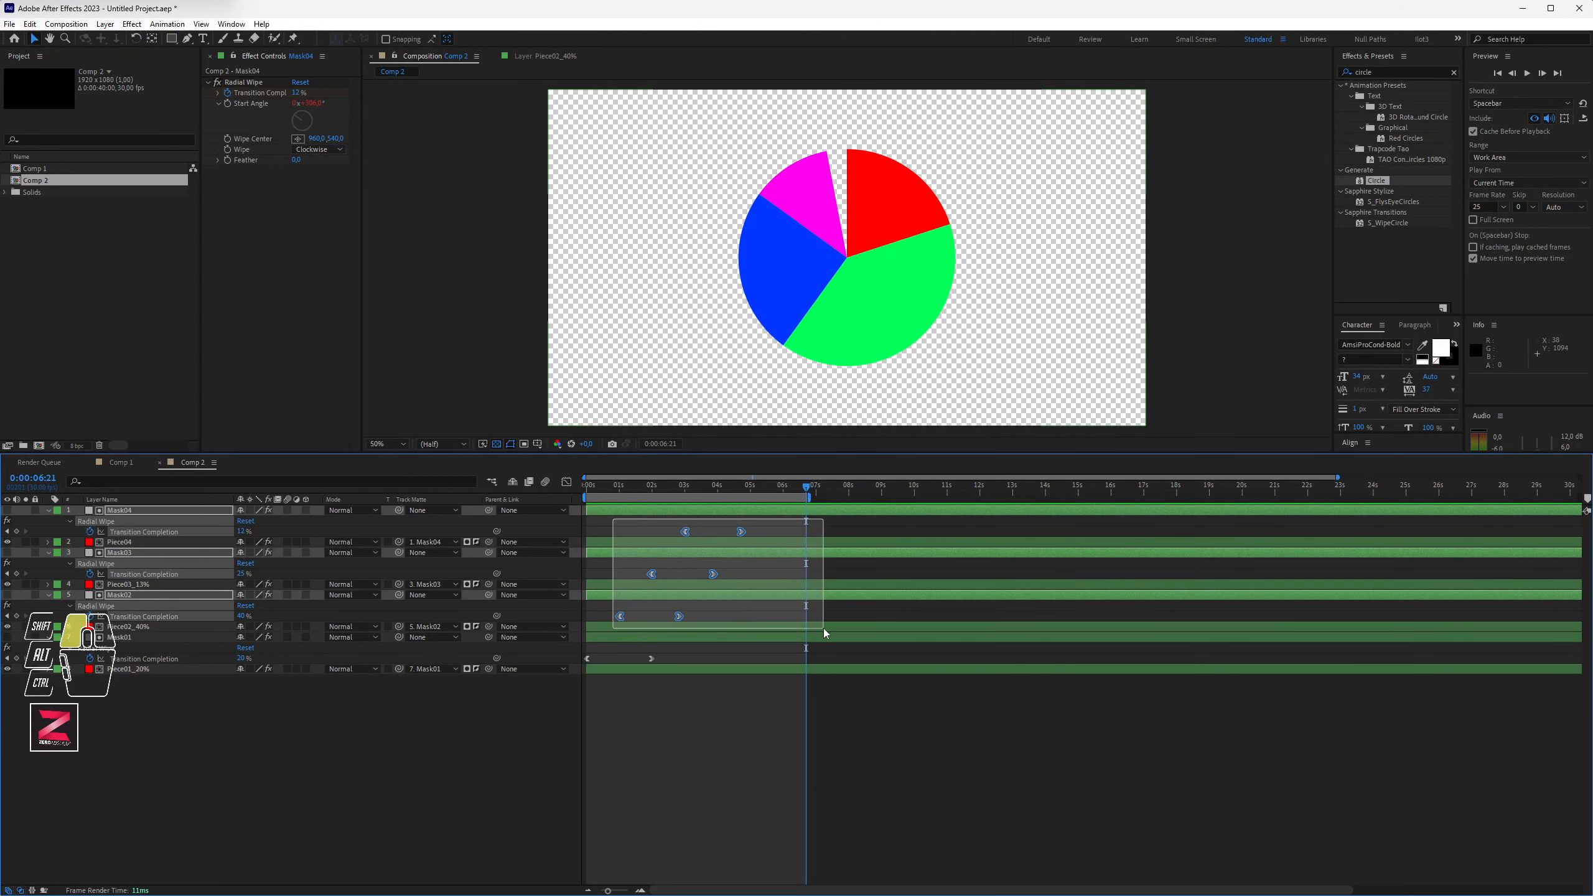
drag(620, 616, 607, 616)
drag(602, 511, 666, 569)
drag(634, 573, 649, 534)
click(659, 532)
key(space)
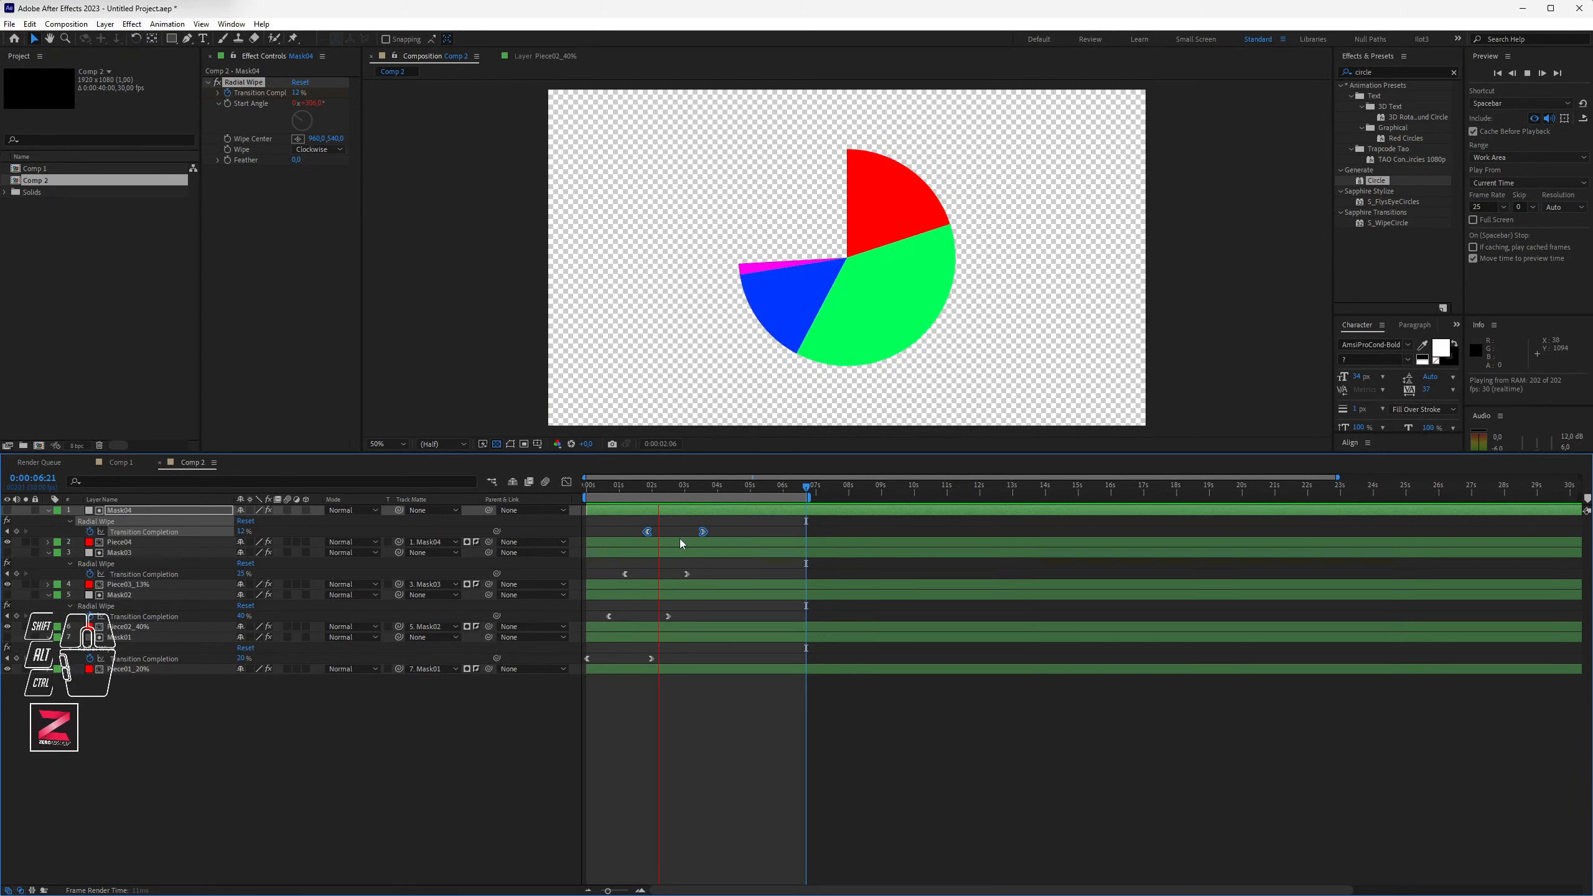
key(space)
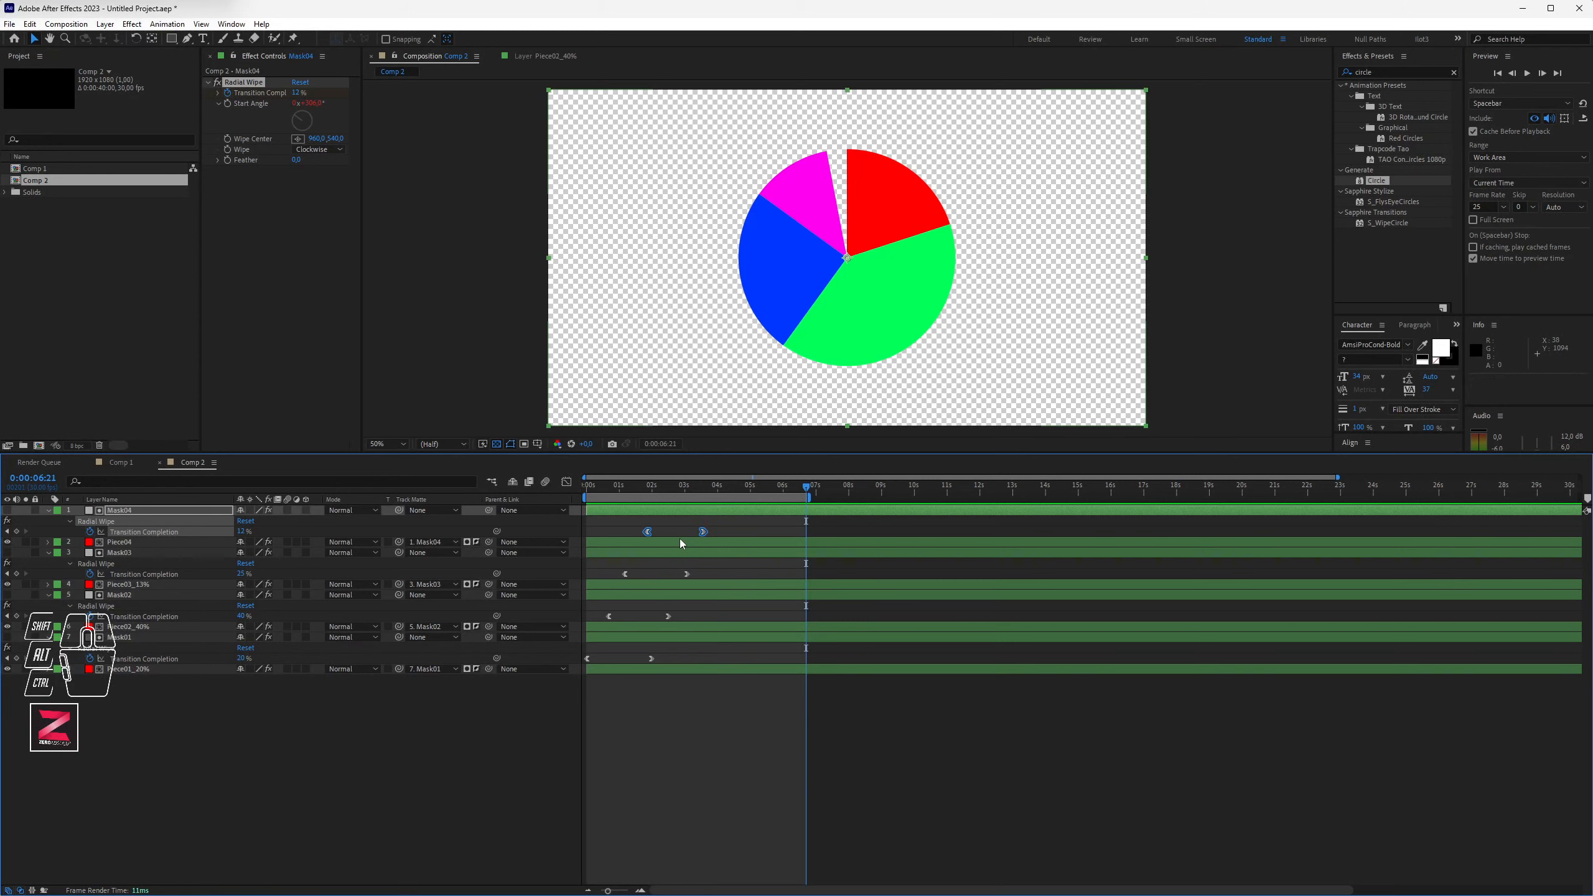
Step: Compress all mask keyframes proportionally so the Mask04 wipe ends at about 2.4 seconds, and preview the faster animation
drag(751, 457, 757, 545)
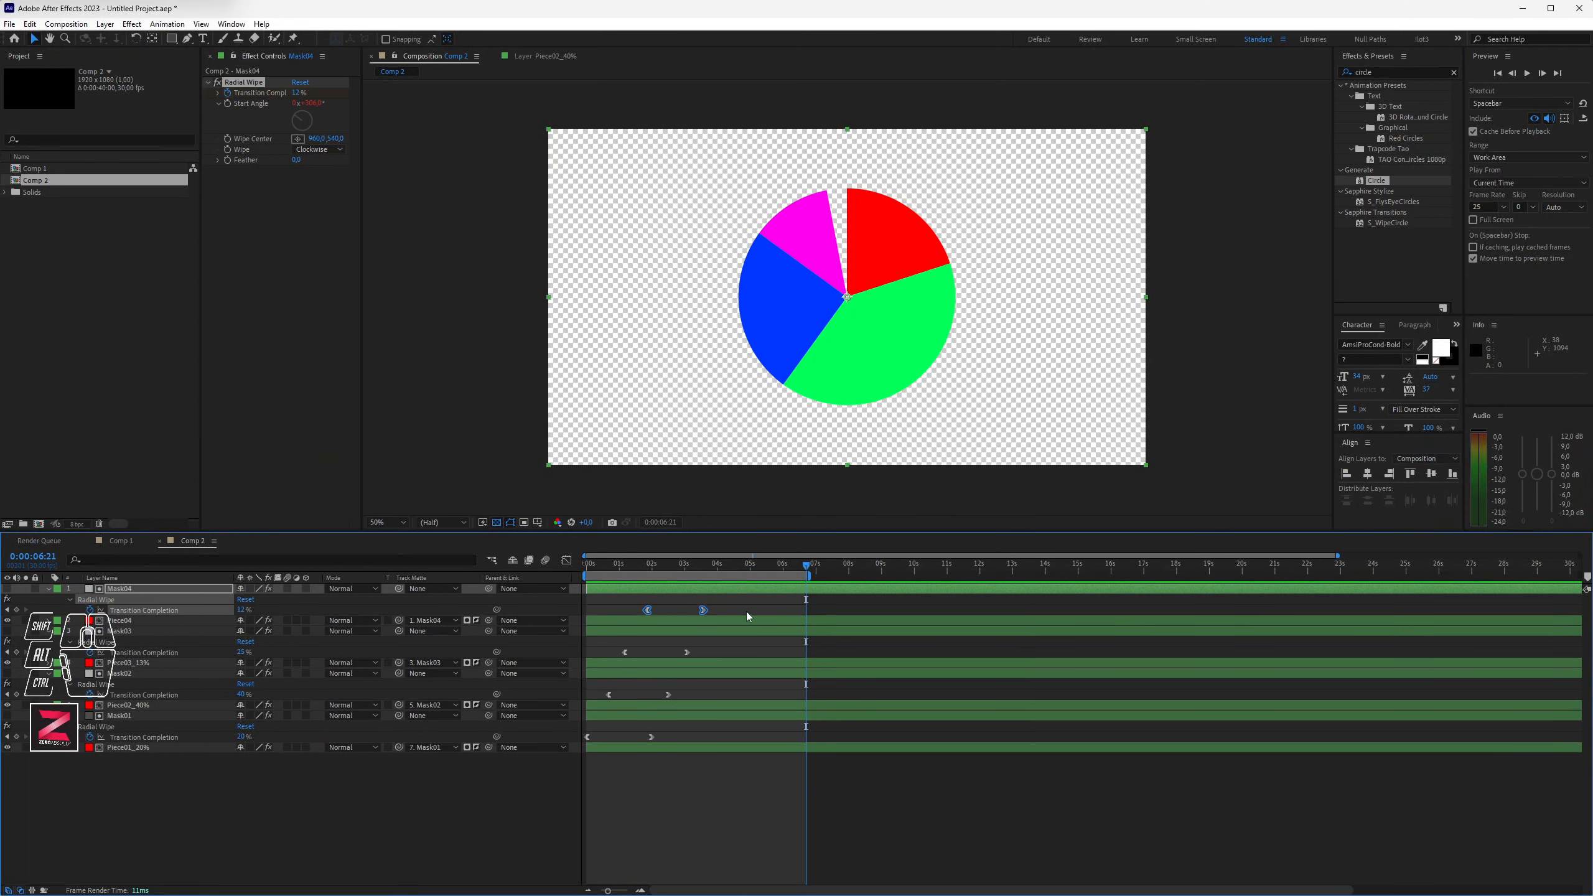
drag(744, 605, 536, 772)
drag(706, 615, 671, 618)
key(space)
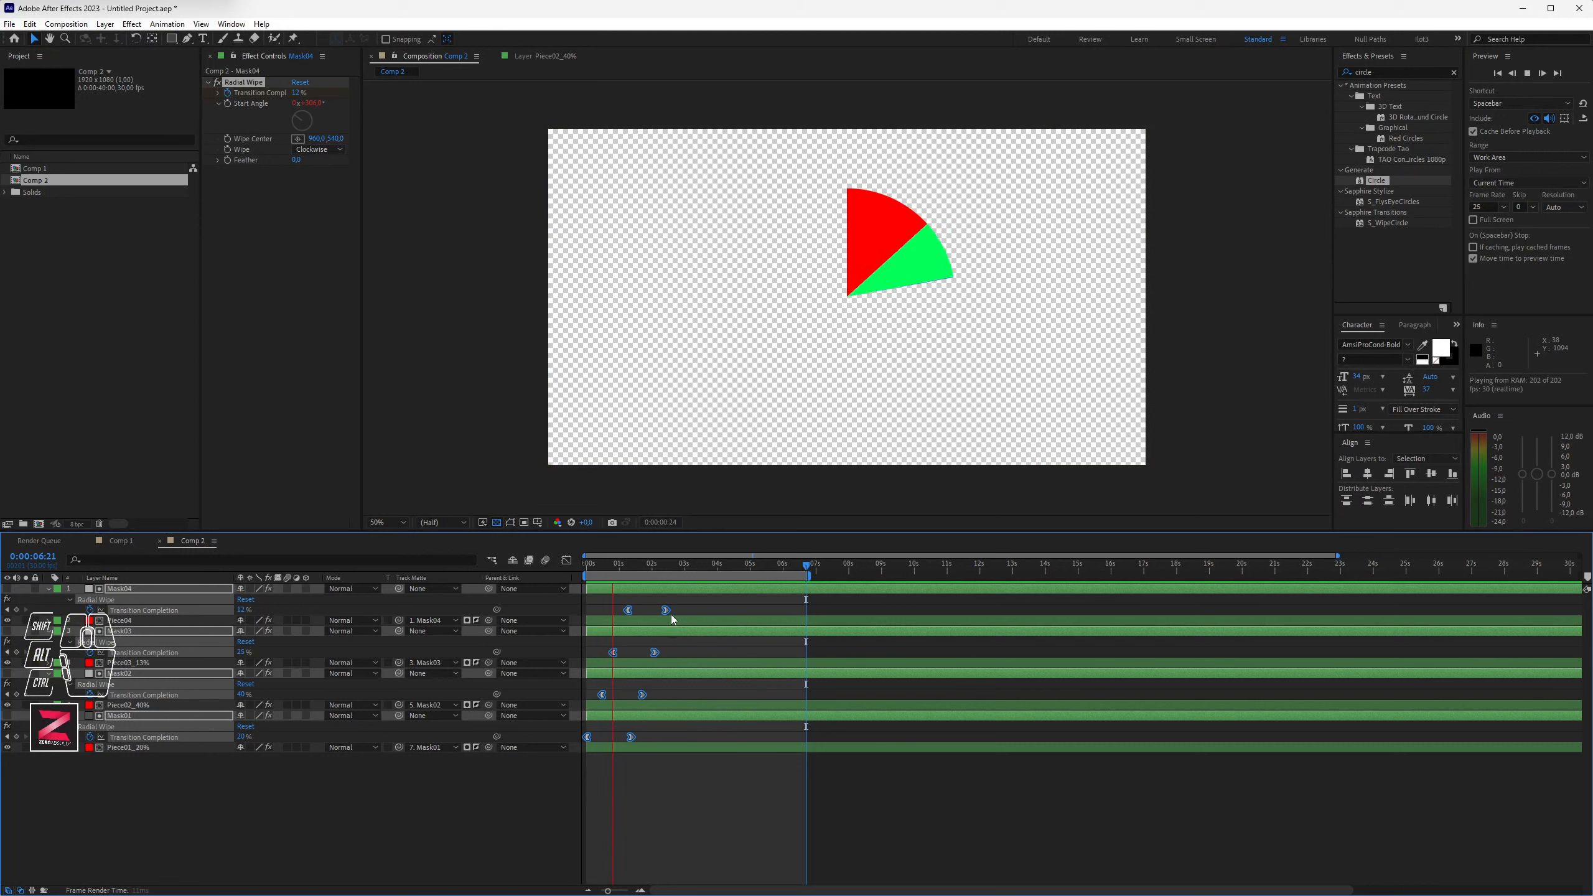
key(space)
Step: Create a new composition containing Comp 2 and go to 0:00:02:21 to show the full pie chart
drag(684, 567, 113, 449)
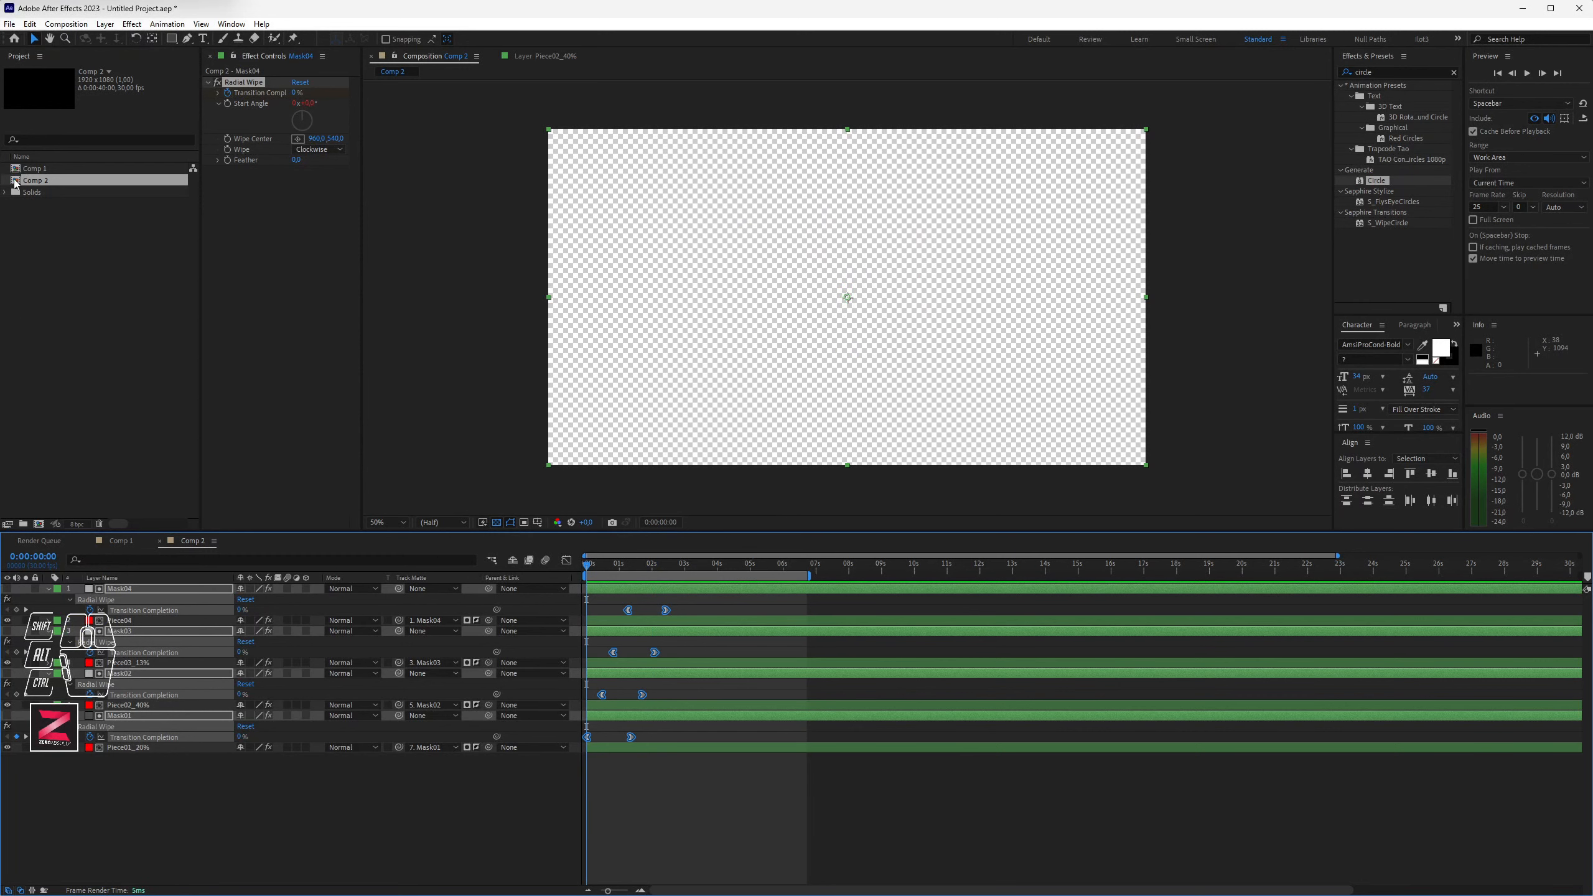
drag(15, 182, 37, 524)
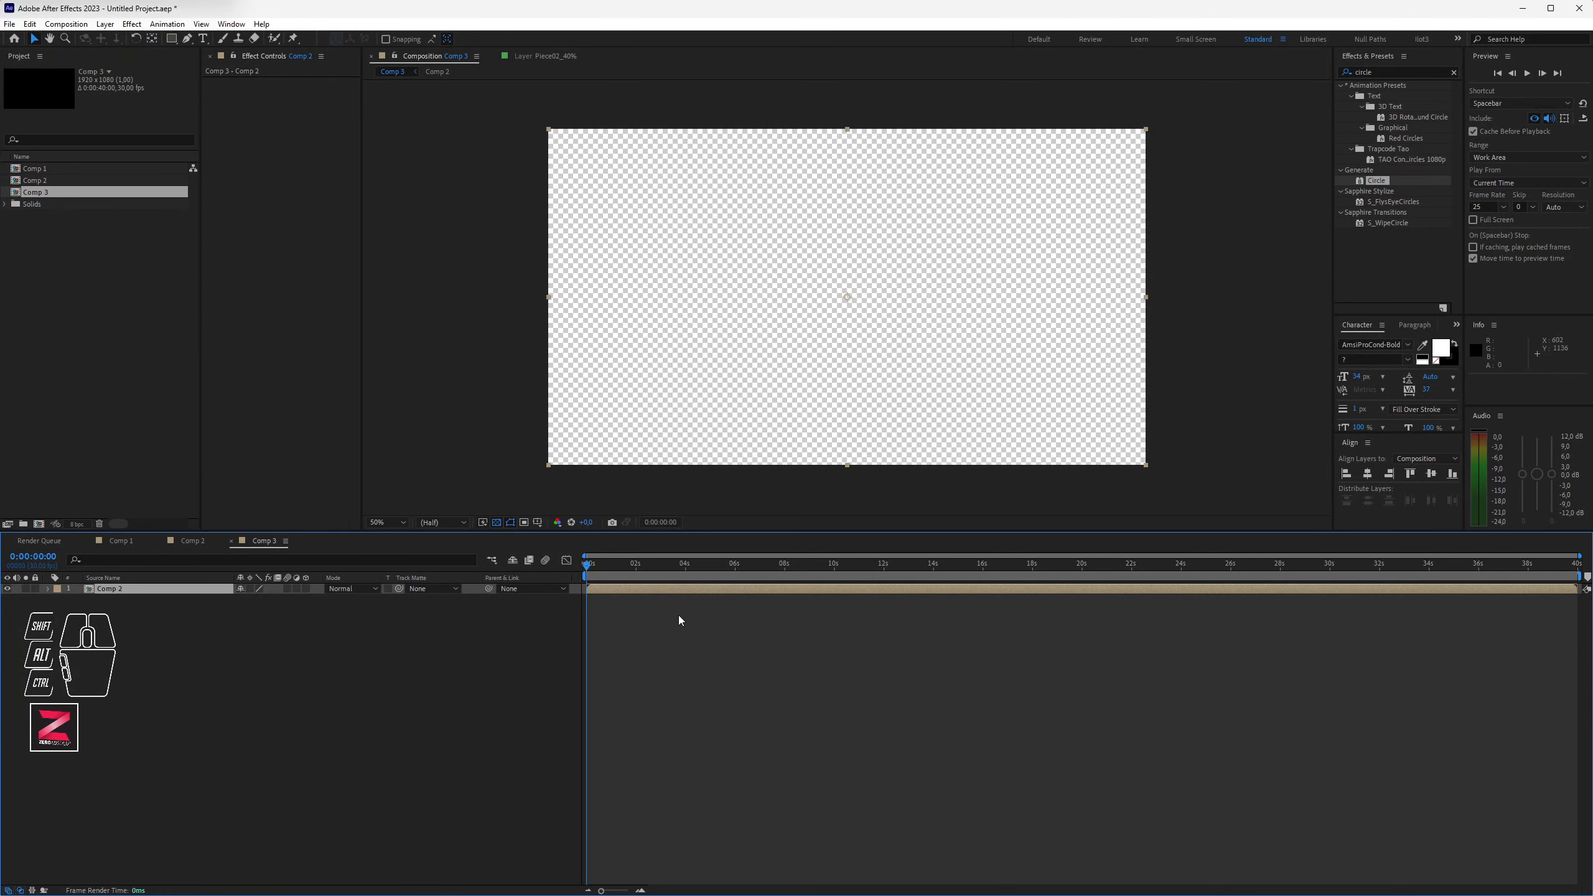
drag(603, 565, 654, 565)
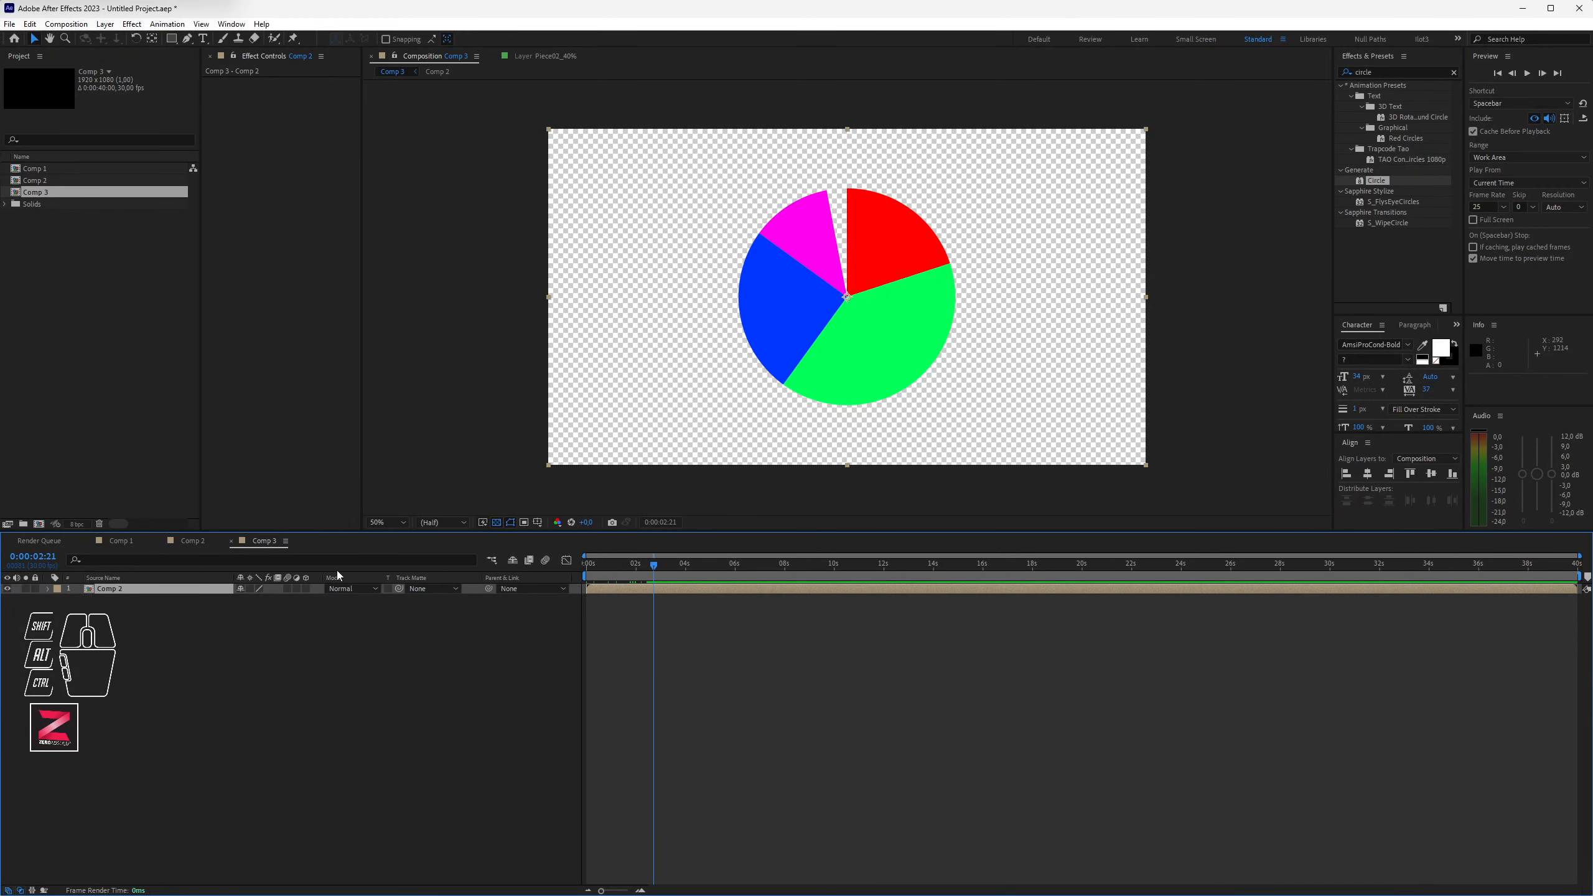
Step: Make the Comp 2 layer 3D, tilt it 15° in X and negatively in Y, and move it to about 534, 492
click(306, 588)
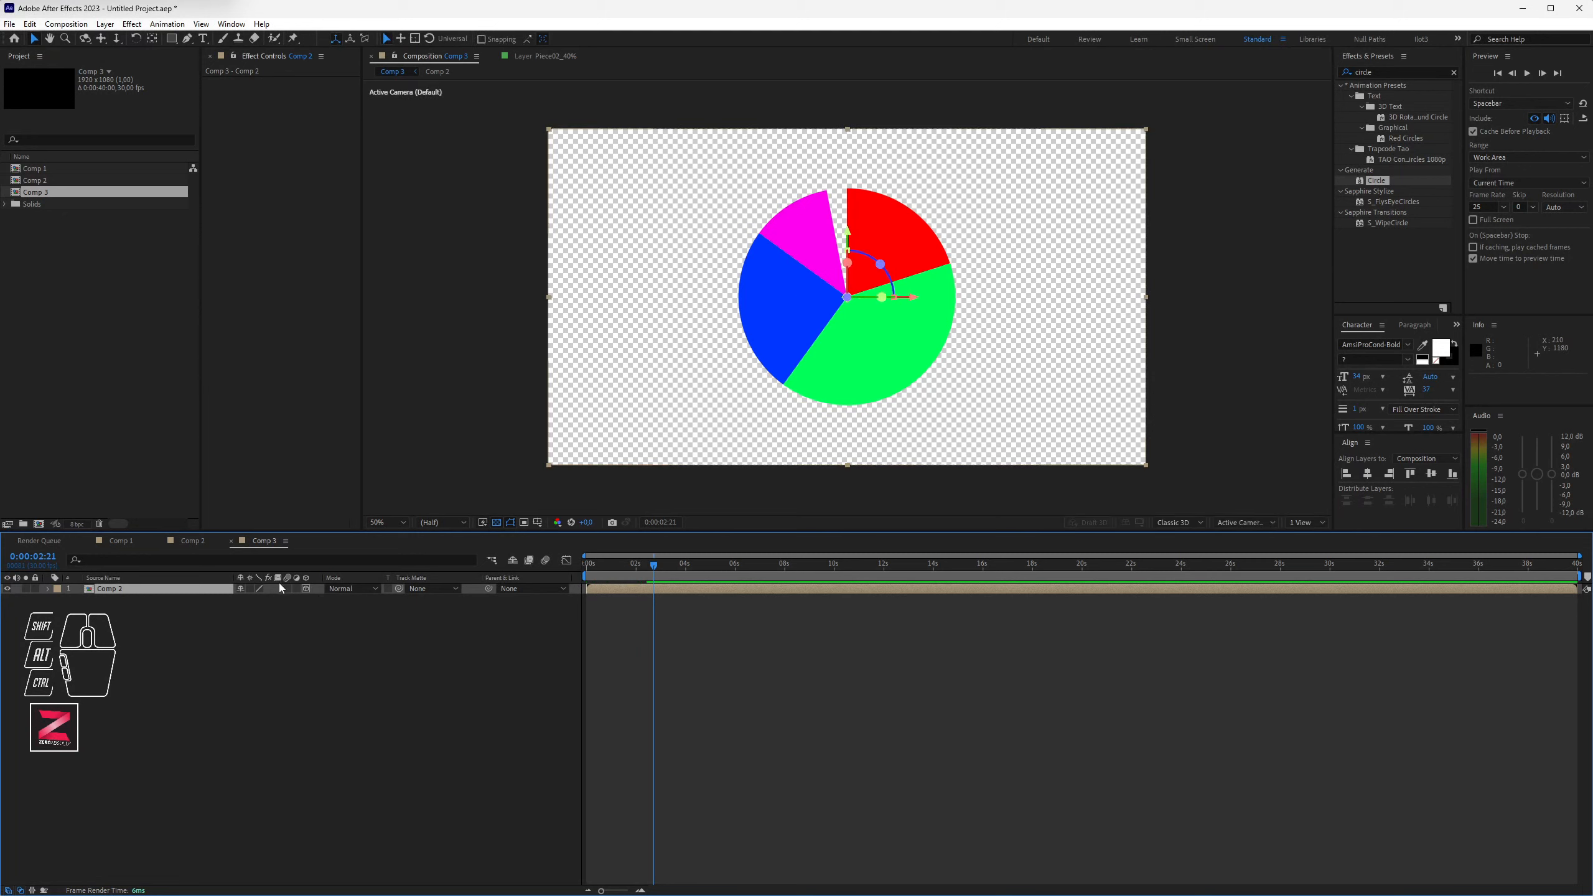
key(r)
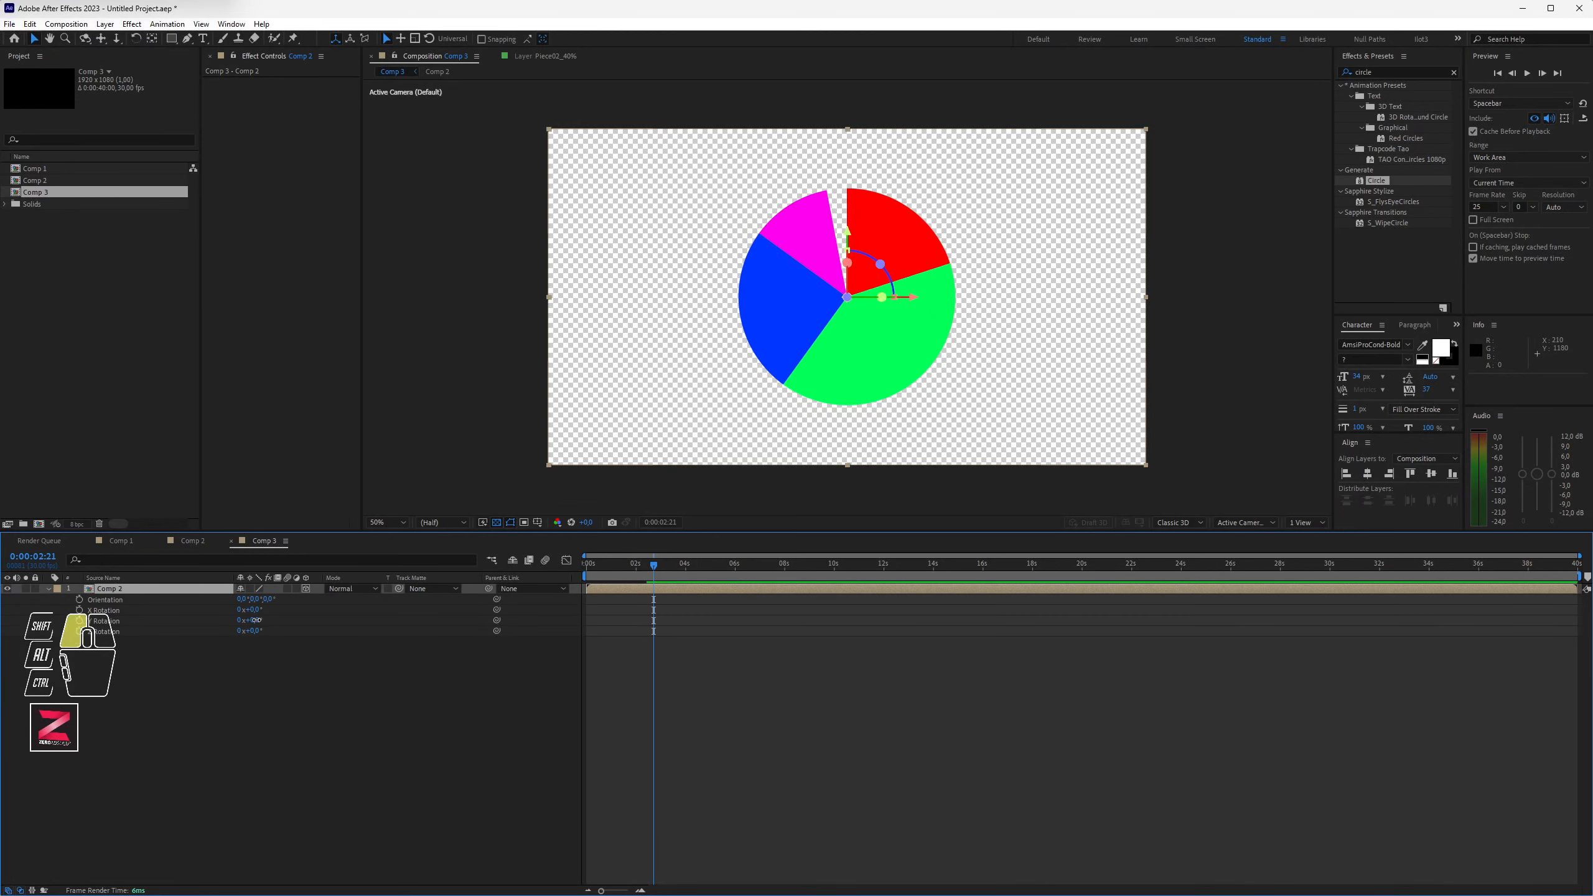
drag(255, 620, 262, 611)
drag(808, 367, 693, 376)
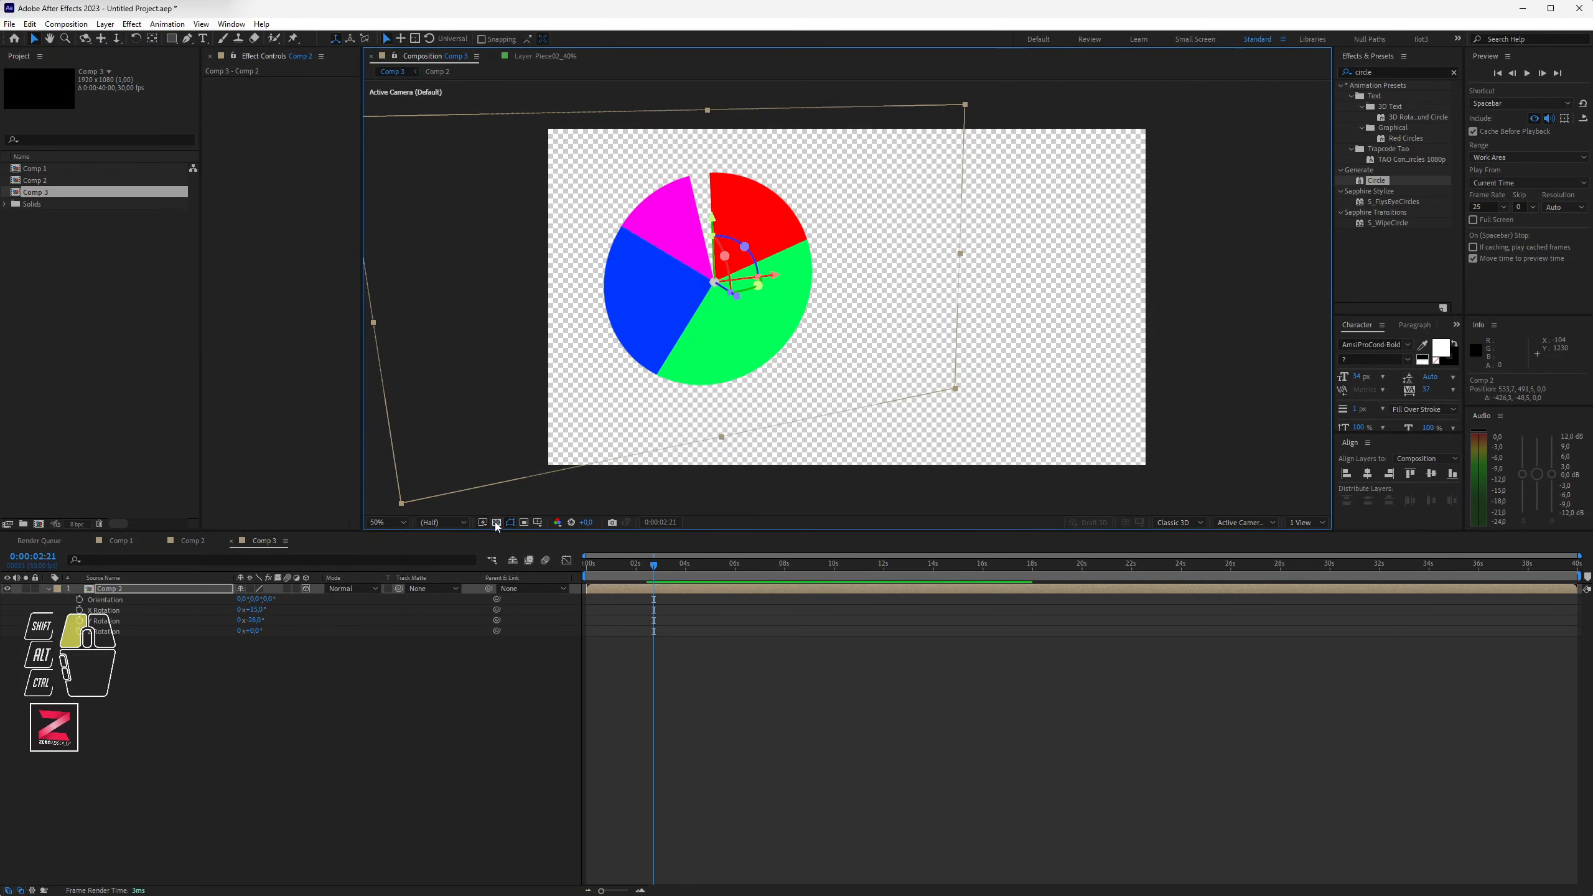
Step: Turn off the transparency grid and preview the tilted pie chart animation in the new composition
click(496, 522)
key(space)
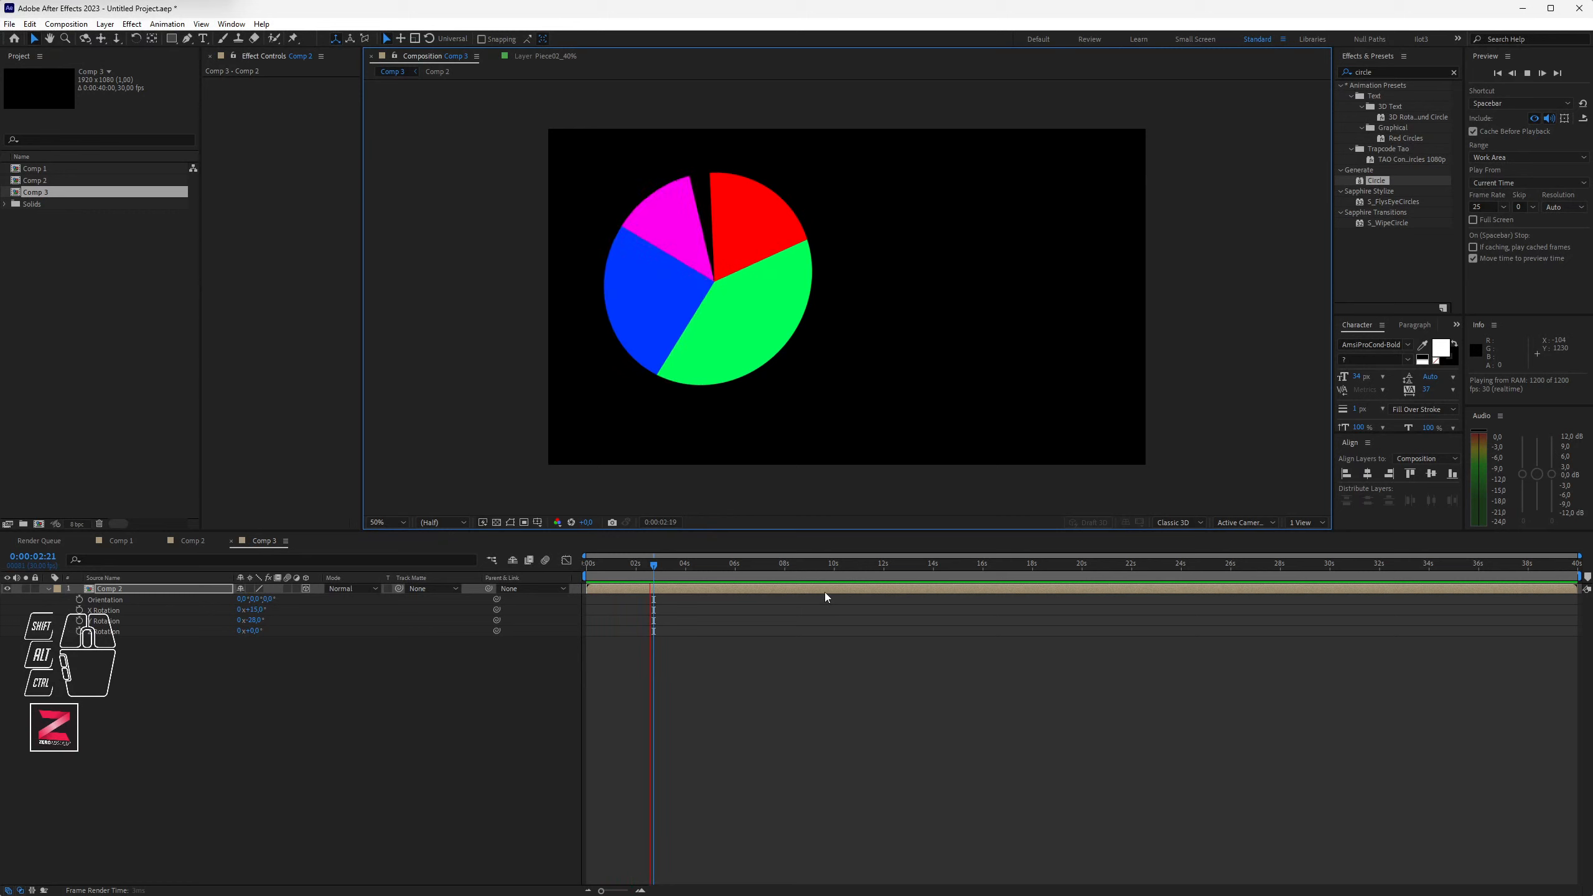
key(space)
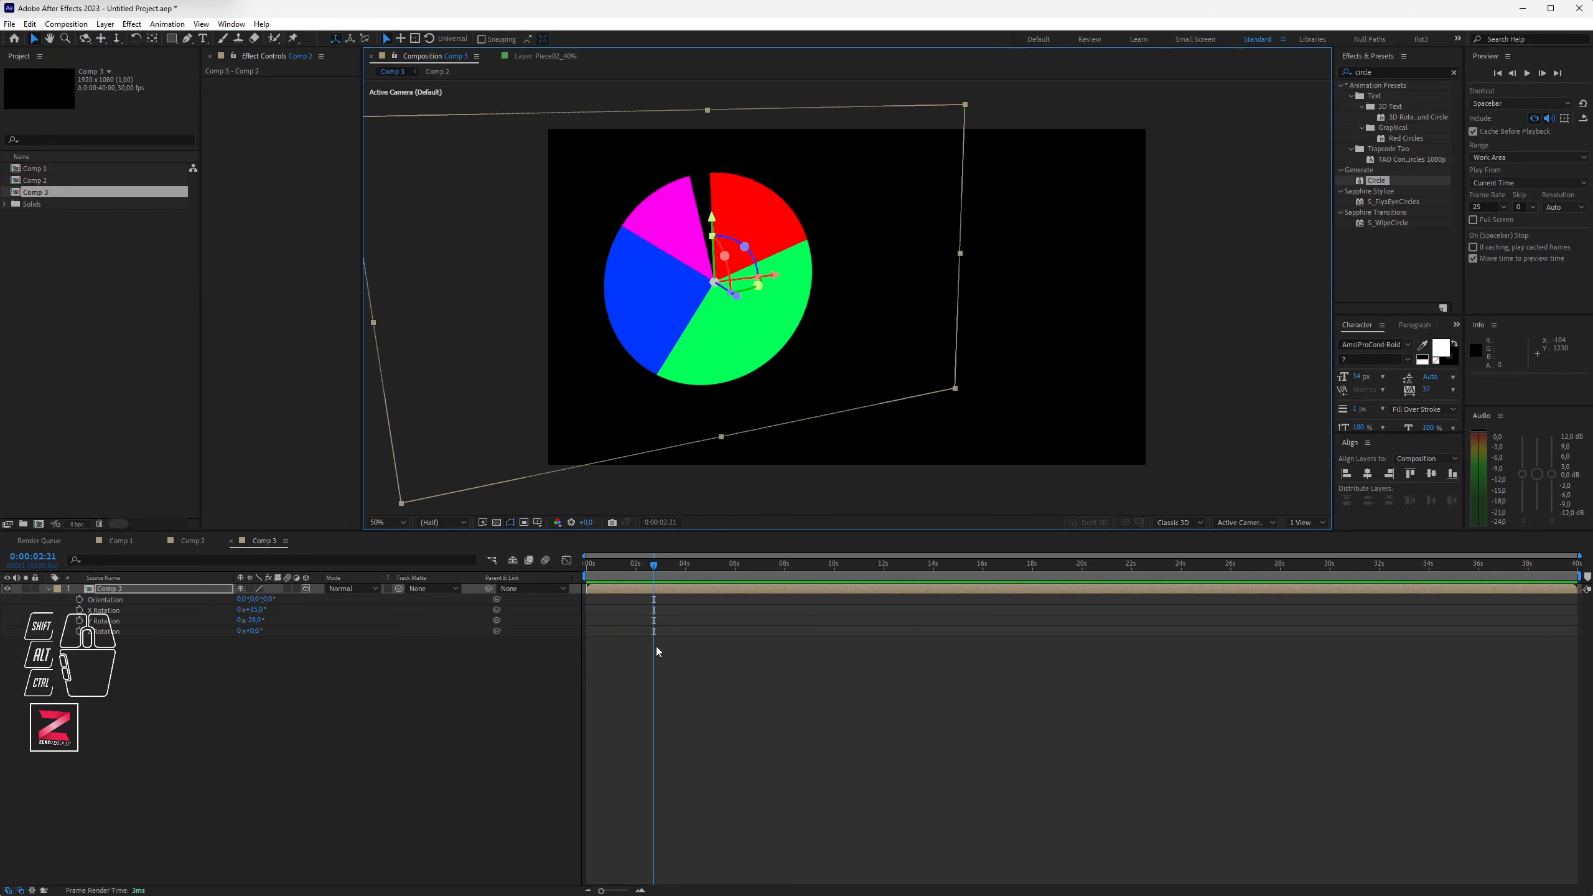